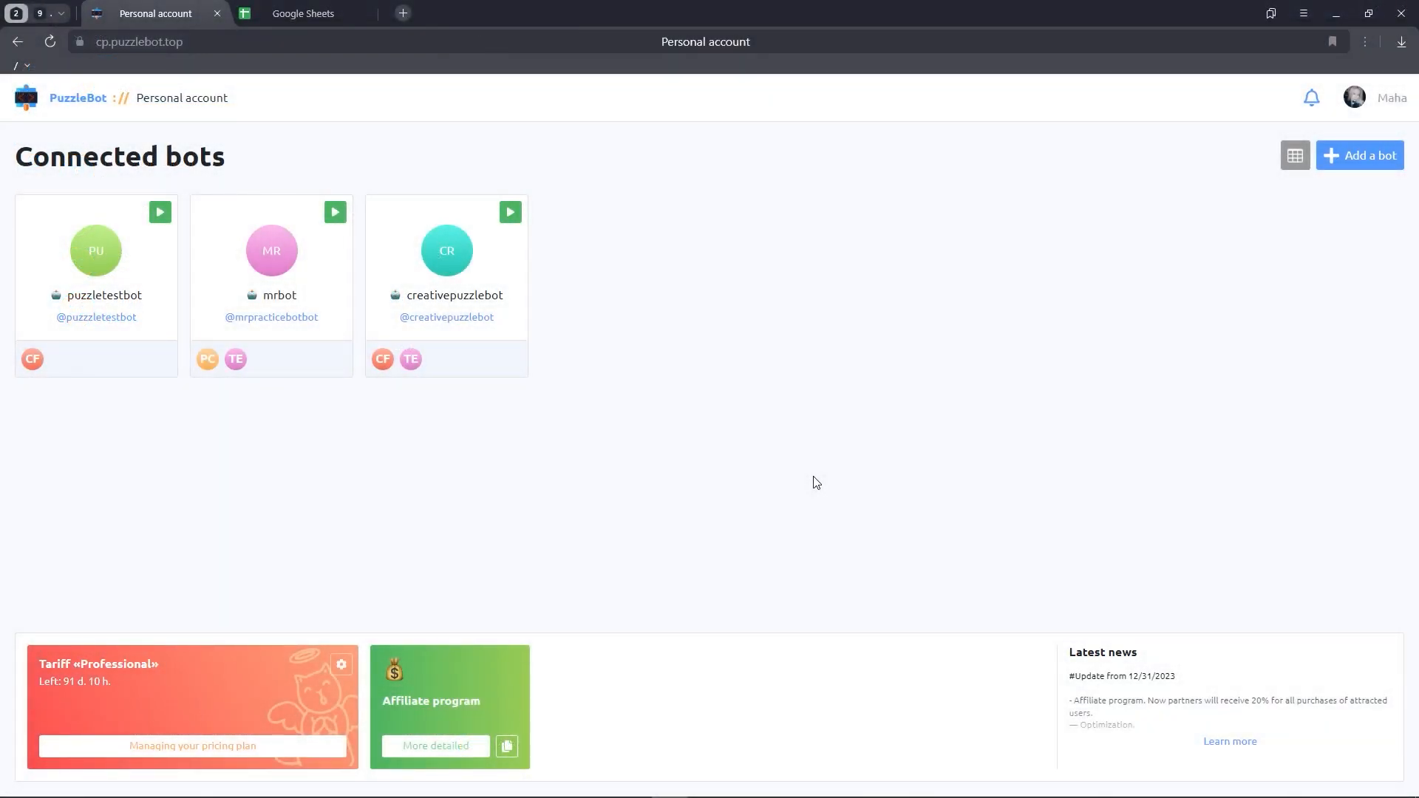
Open the variables of creativepuzzlebot and save a new global variable named "number", choosing its value format
left_click(498, 276)
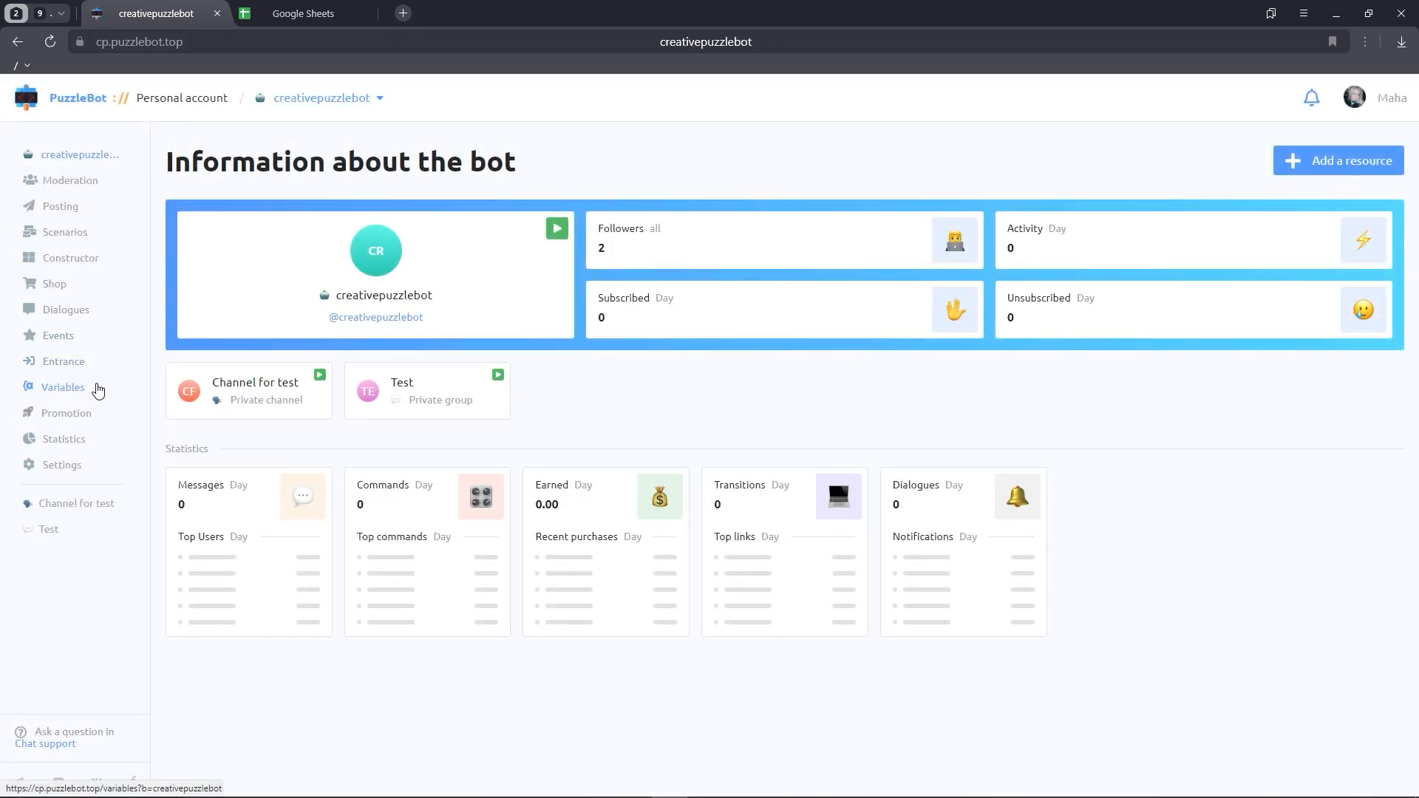
left_click(99, 389)
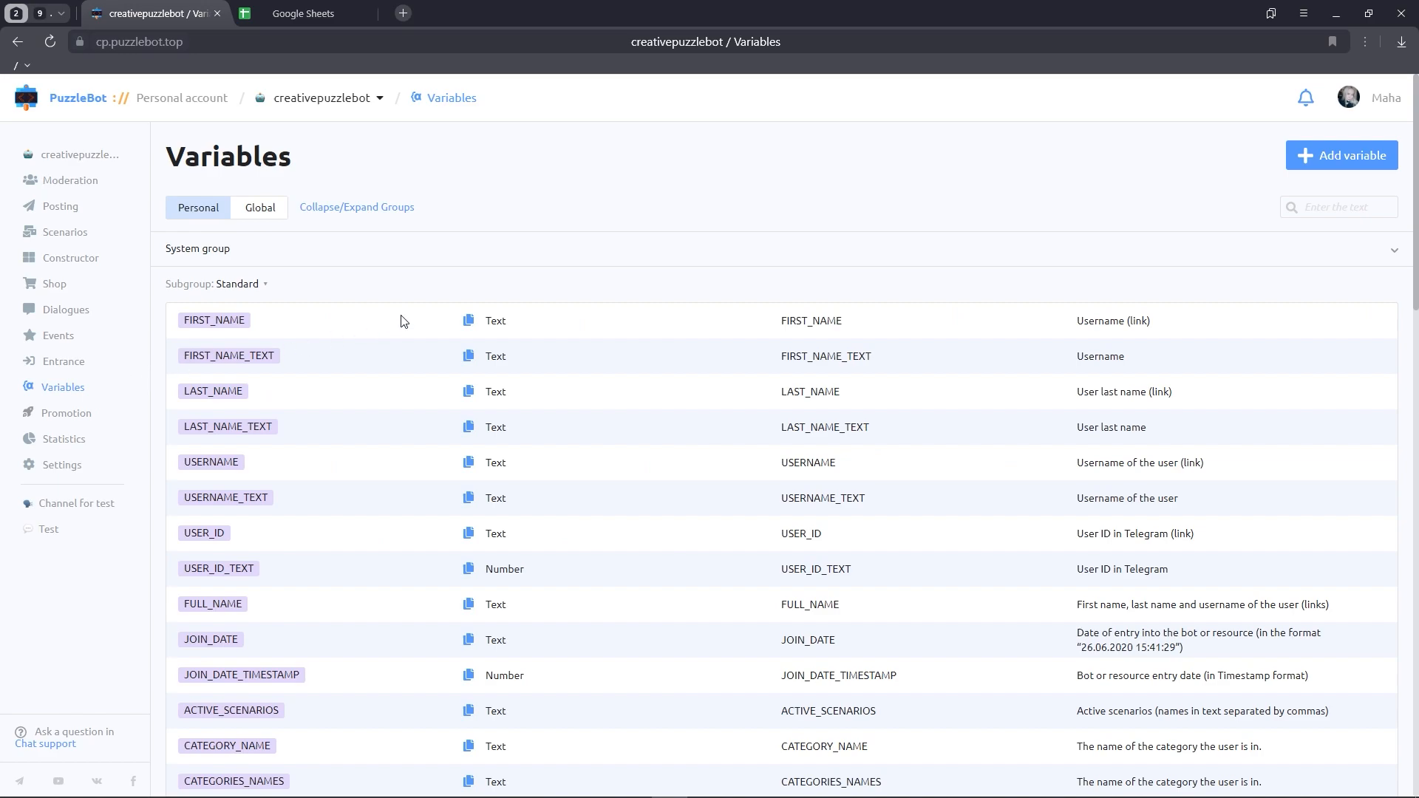
left_click(1325, 163)
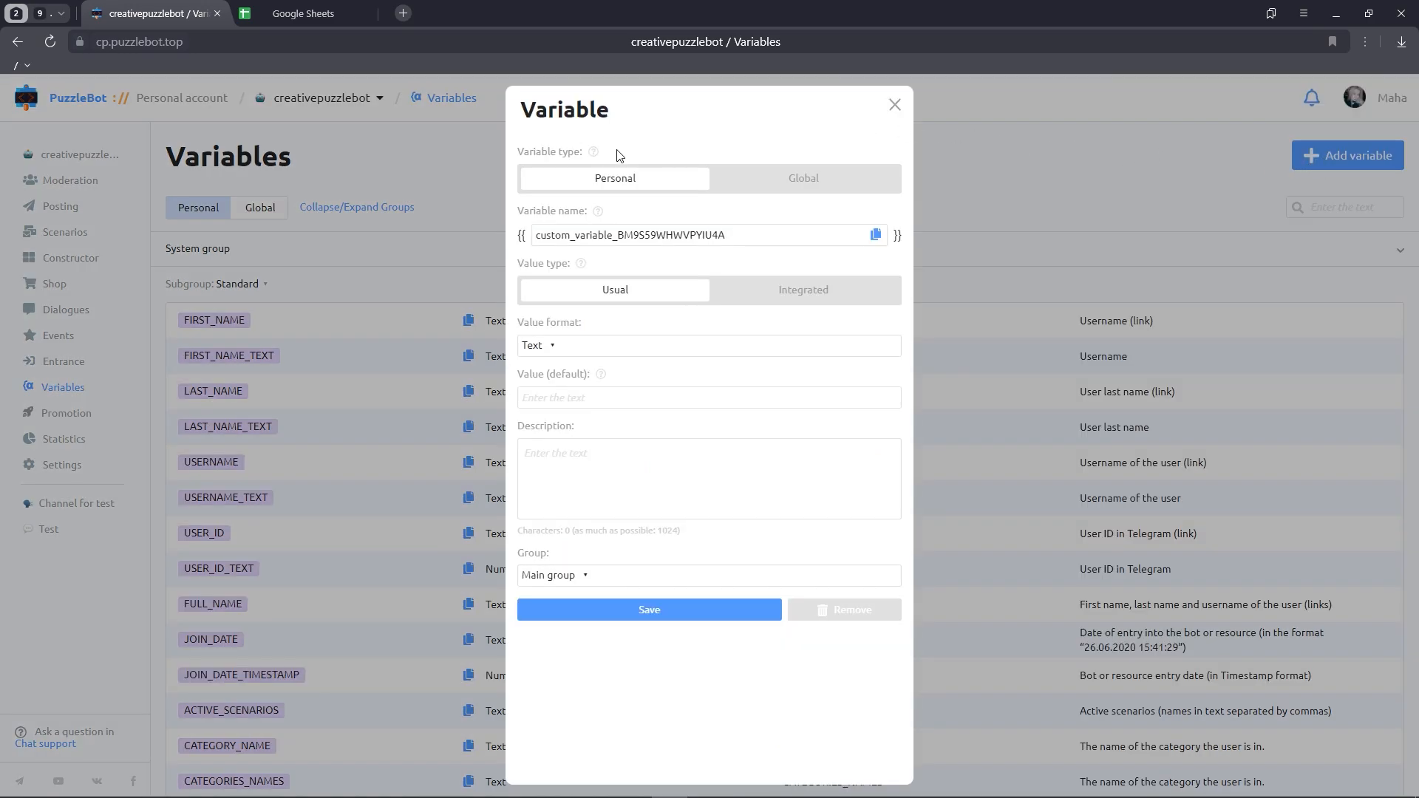
left_click(804, 191)
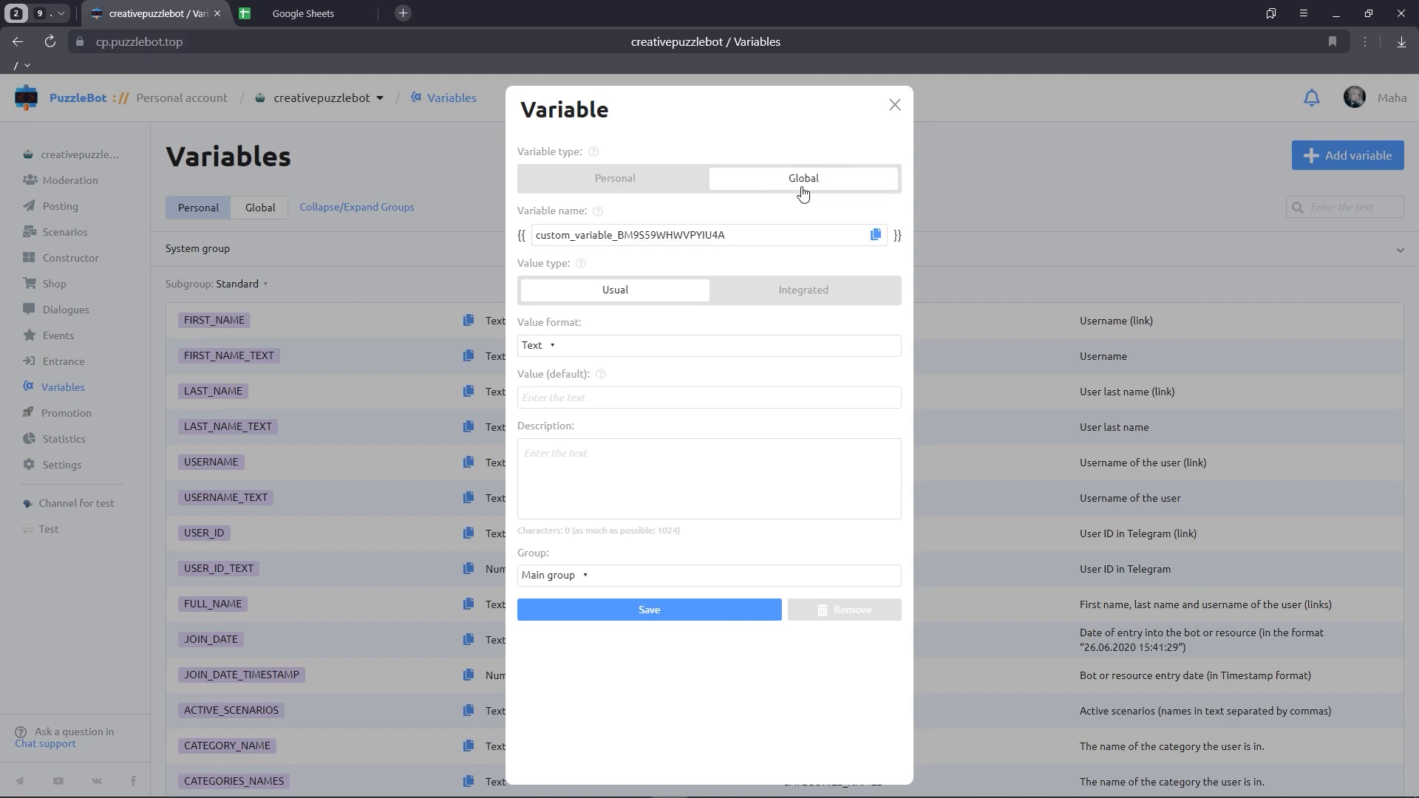
double_click(752, 236)
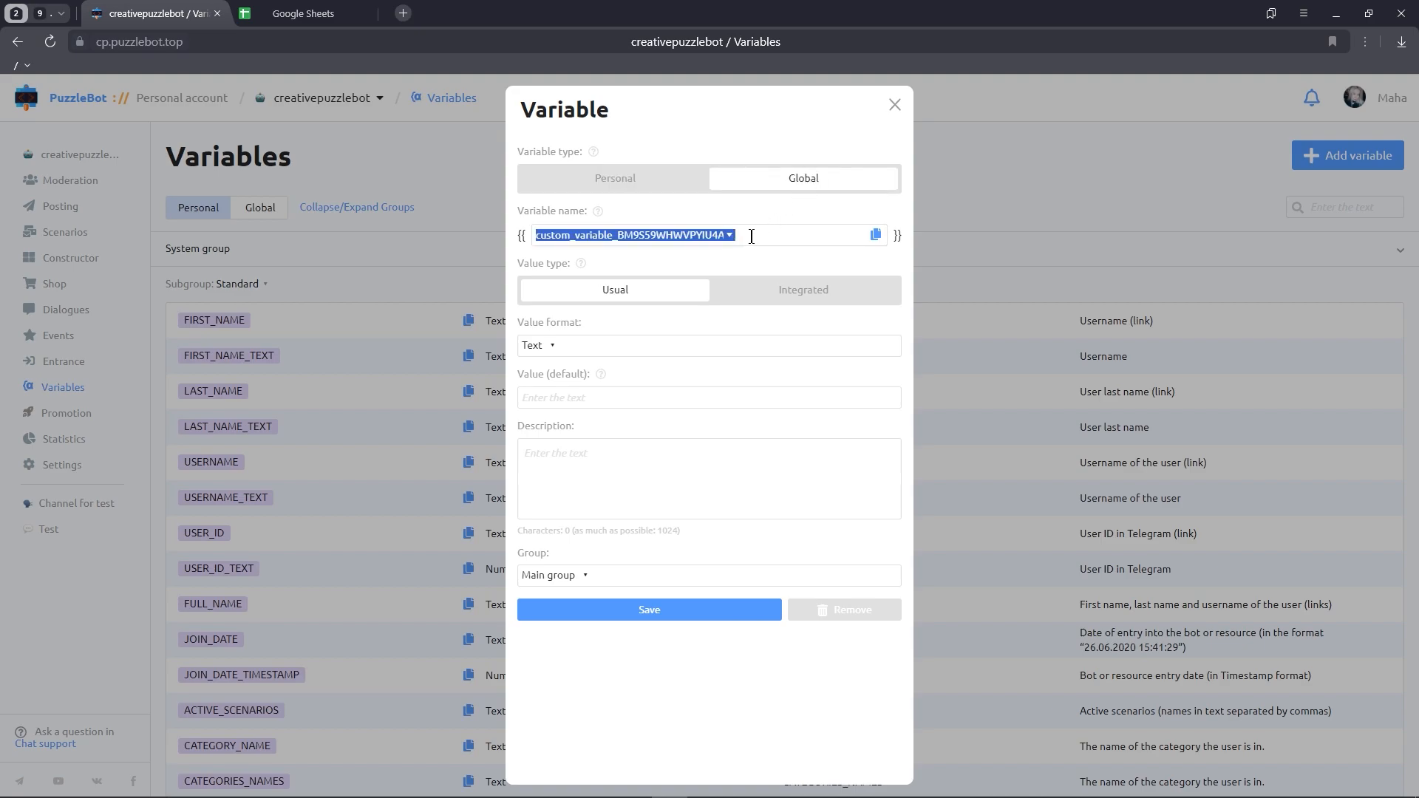
type("number")
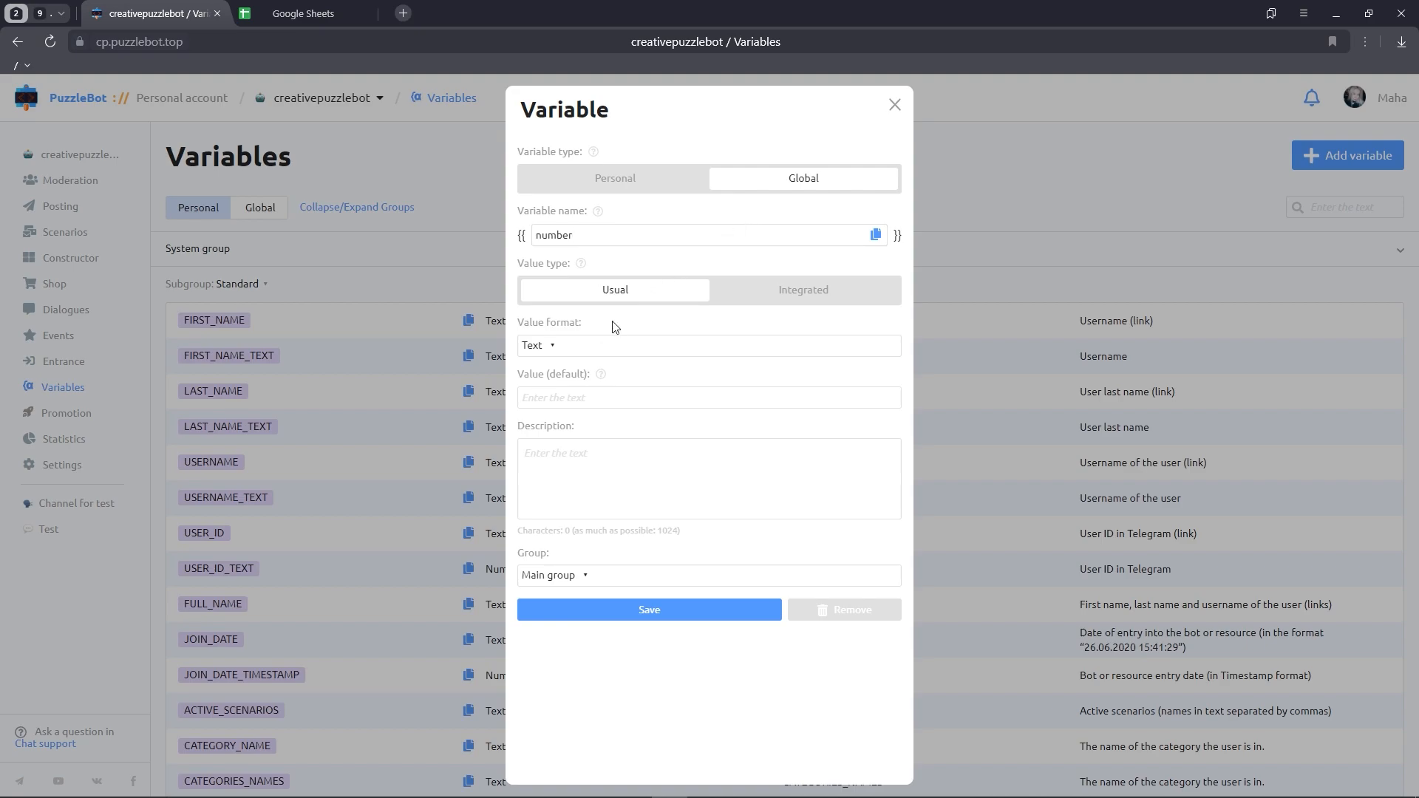
left_click(576, 350)
left_click(562, 399)
left_click(655, 620)
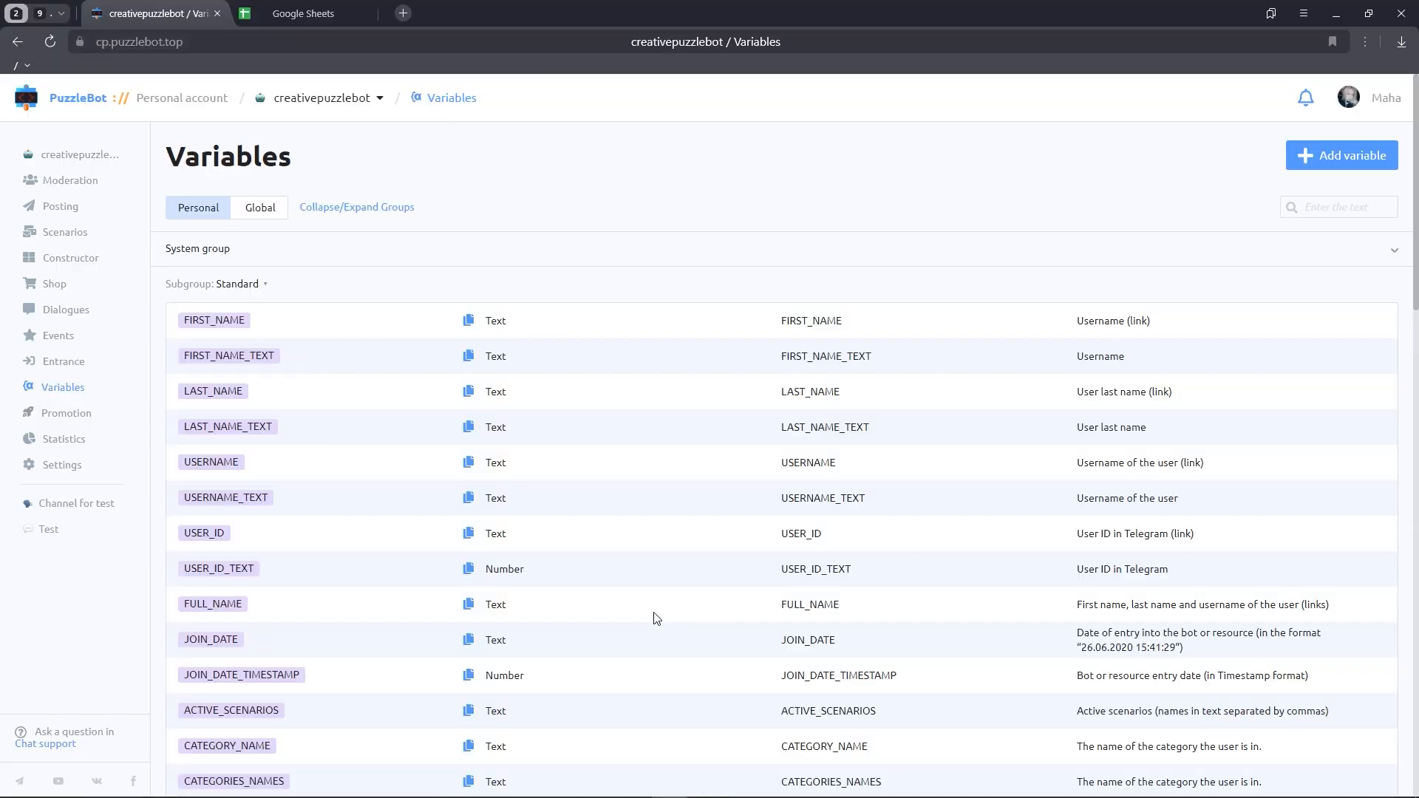
Add a personal variable named "accept", choose its value format and save it
left_click(1325, 160)
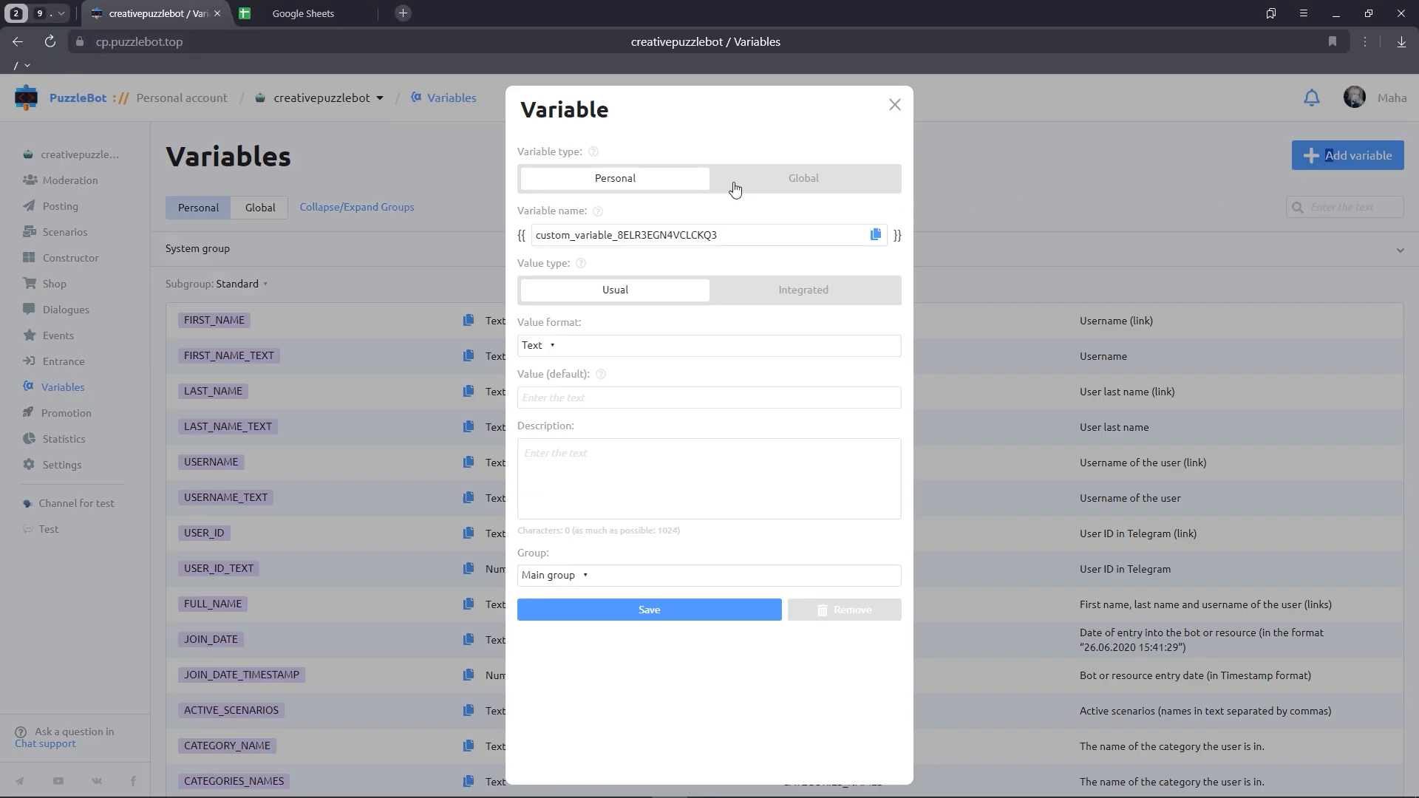
double_click(743, 234)
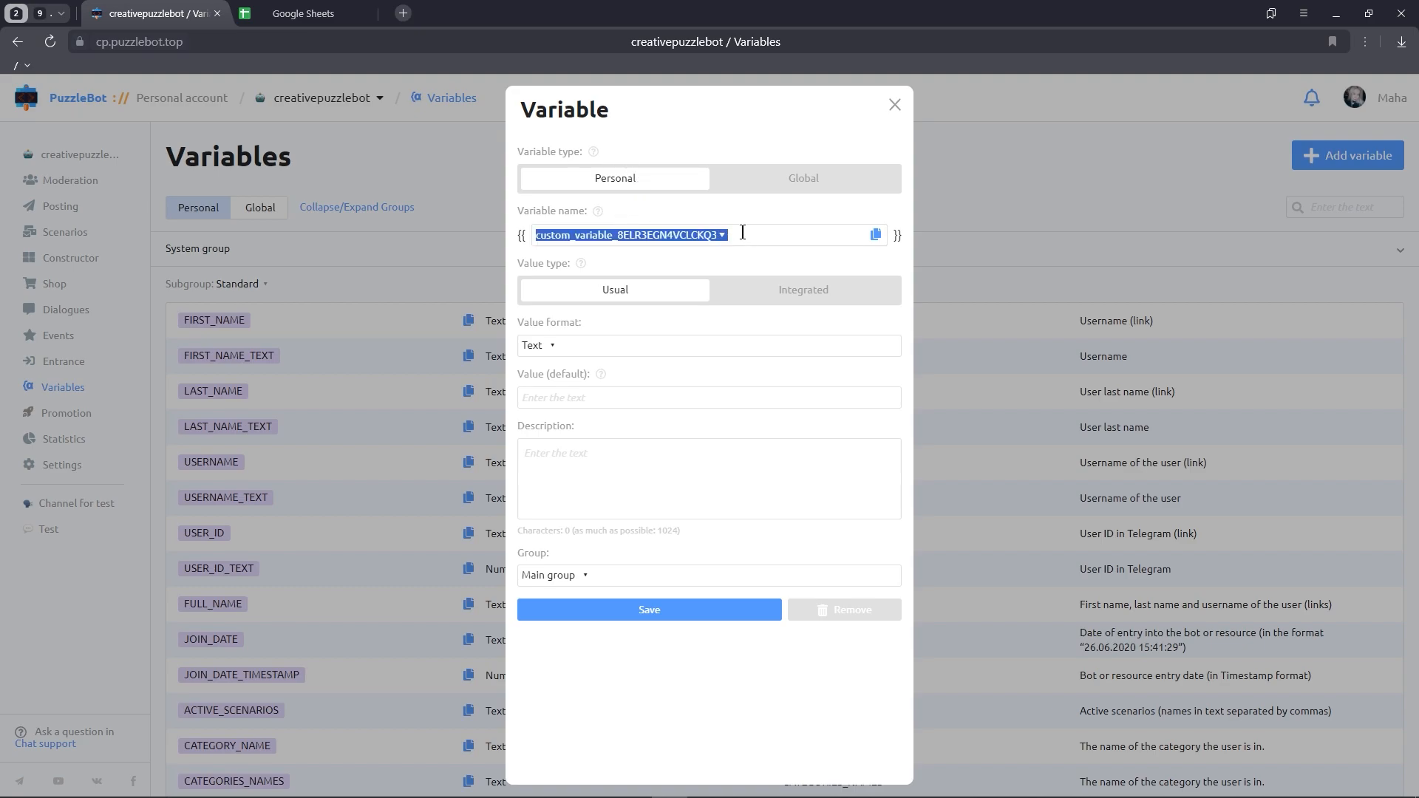
type("accept")
left_click(565, 347)
left_click(539, 401)
left_click(612, 614)
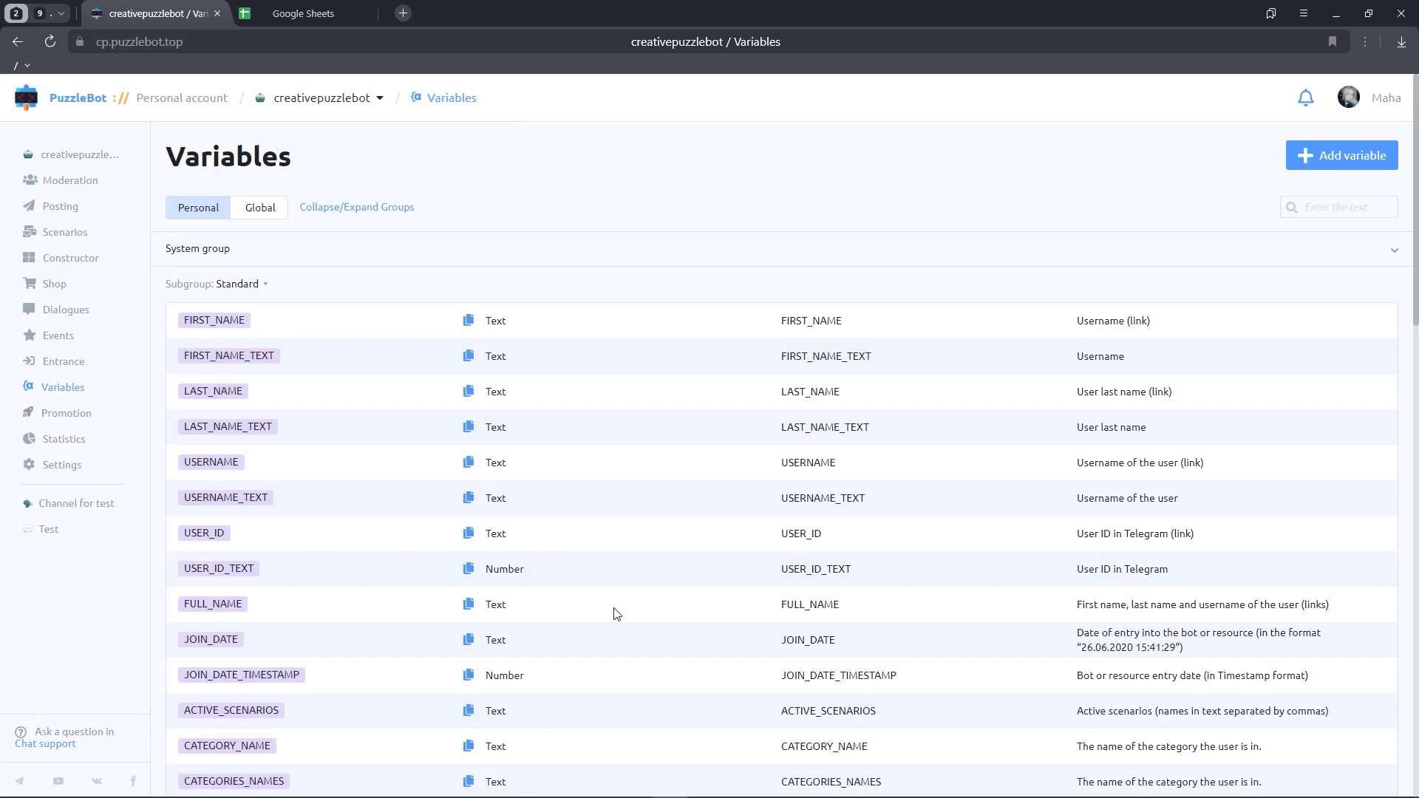
Add a personal variable named "reject", choose its value format and save it
left_click(1308, 158)
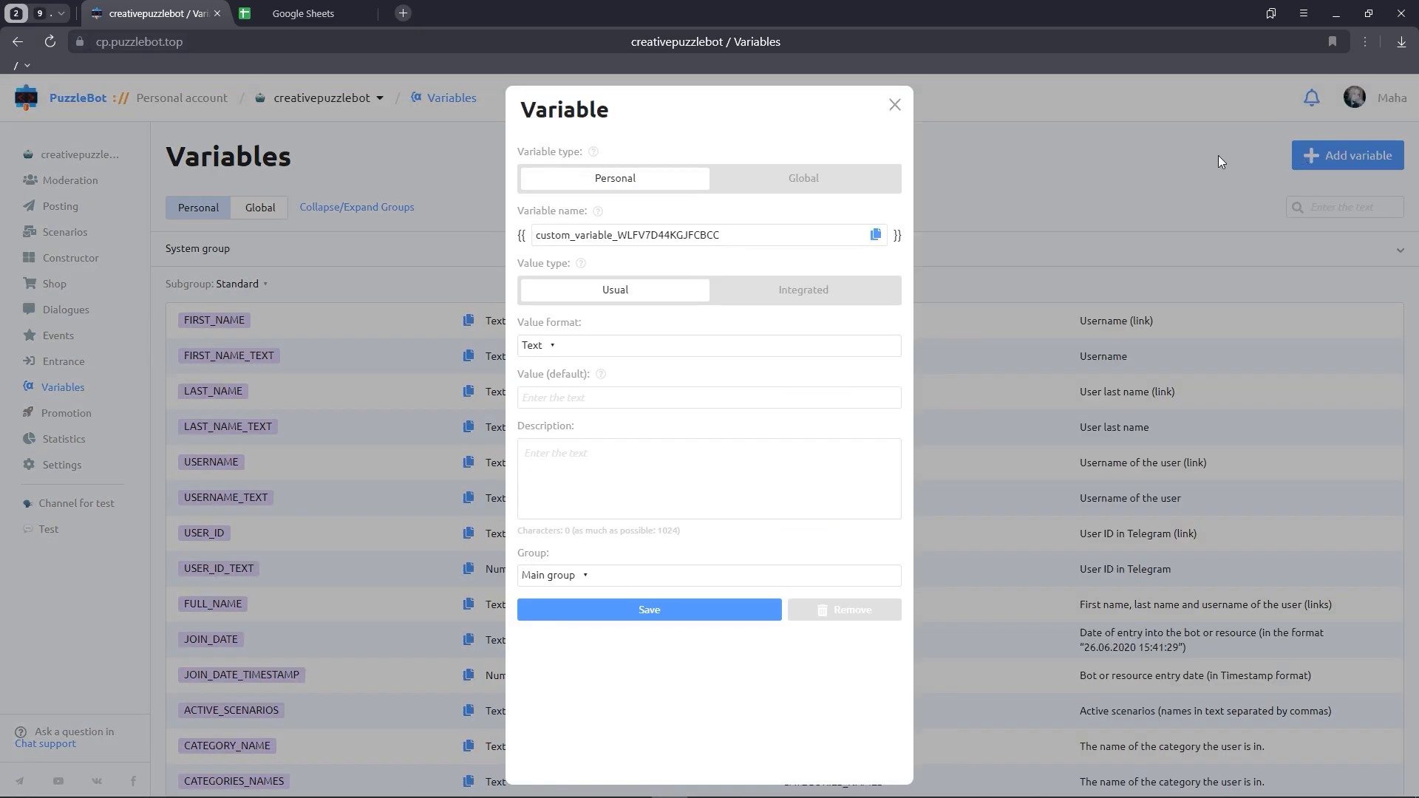
double_click(769, 231)
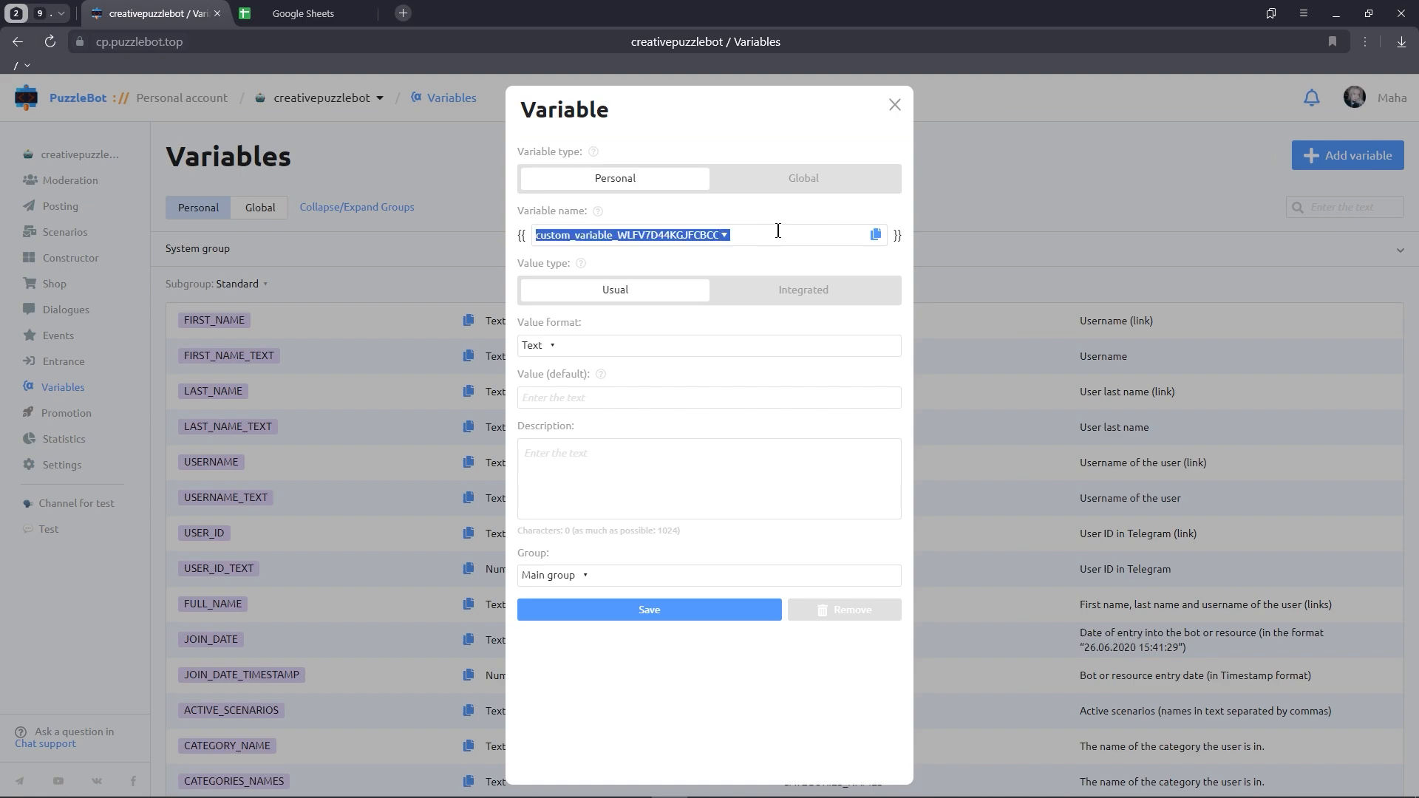
type("reject")
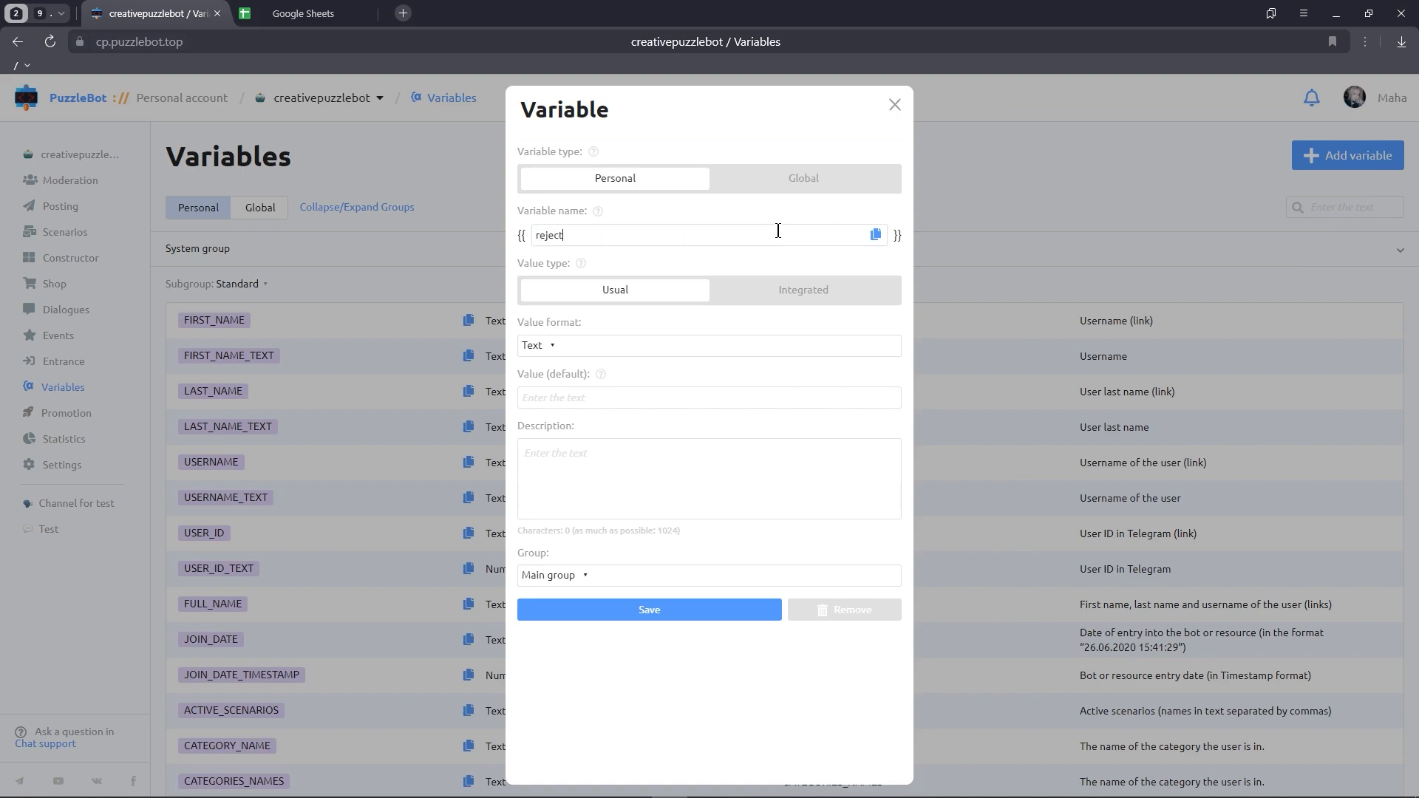
left_click(617, 345)
left_click(550, 396)
left_click(601, 607)
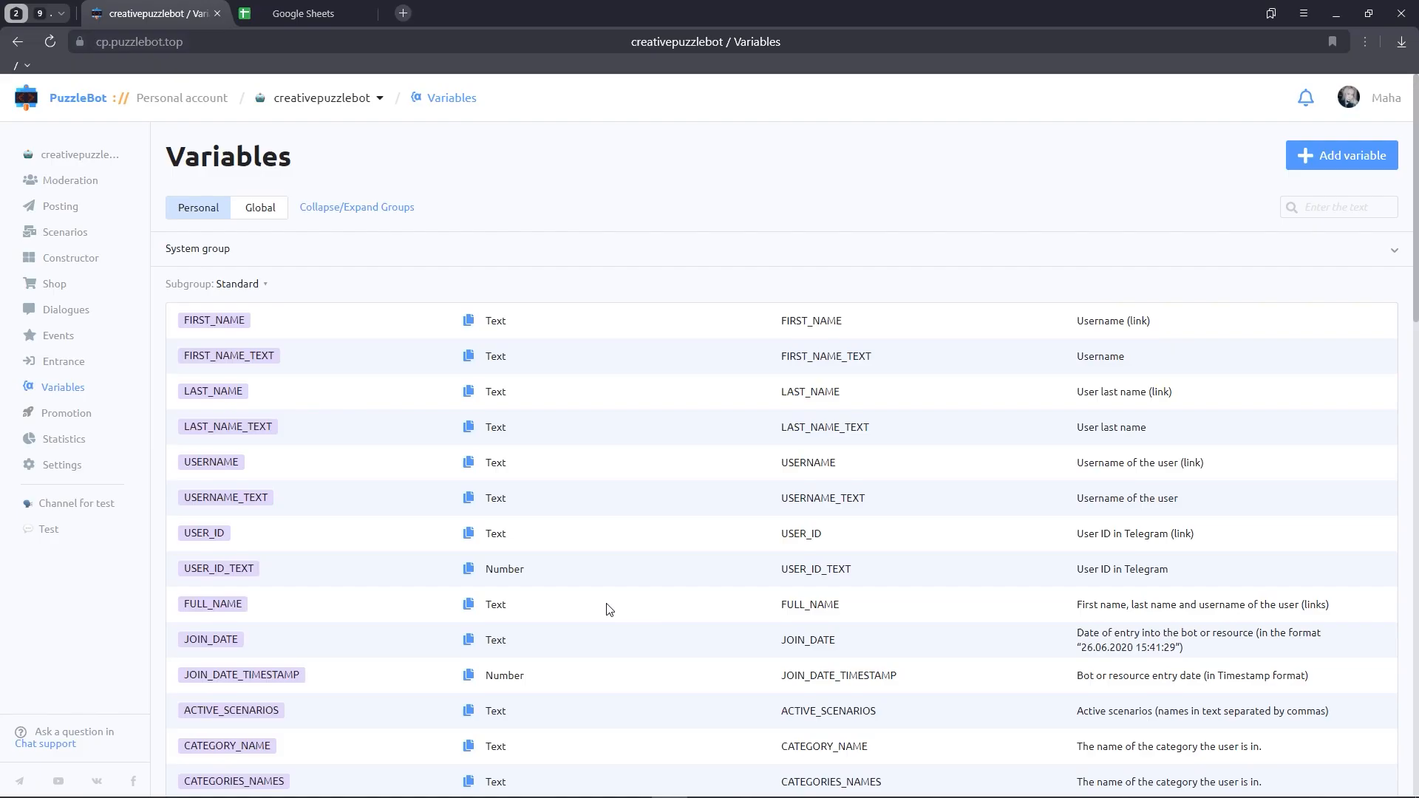
Add a global variable named "number_group", choose its value format and save it
left_click(1299, 152)
left_click(828, 187)
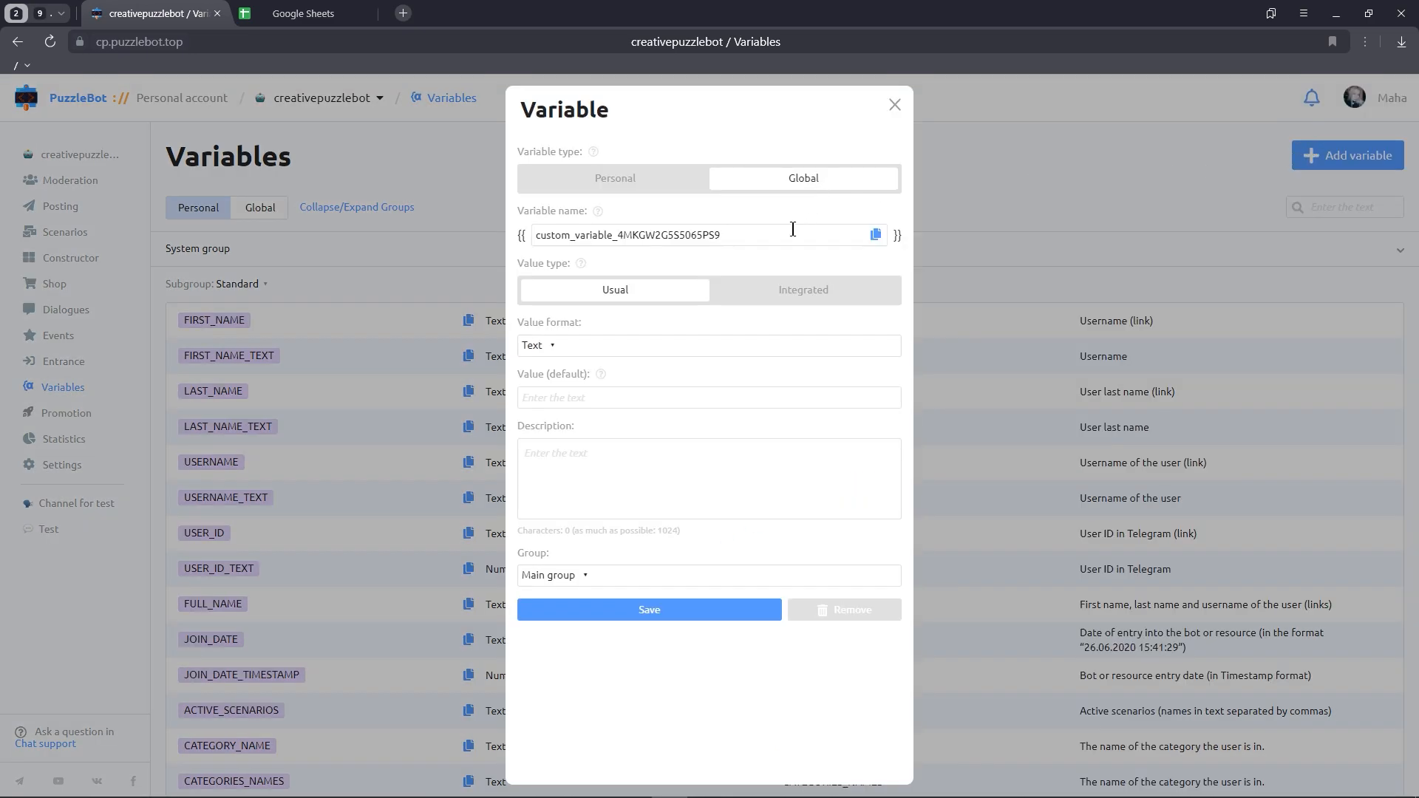
double_click(770, 243)
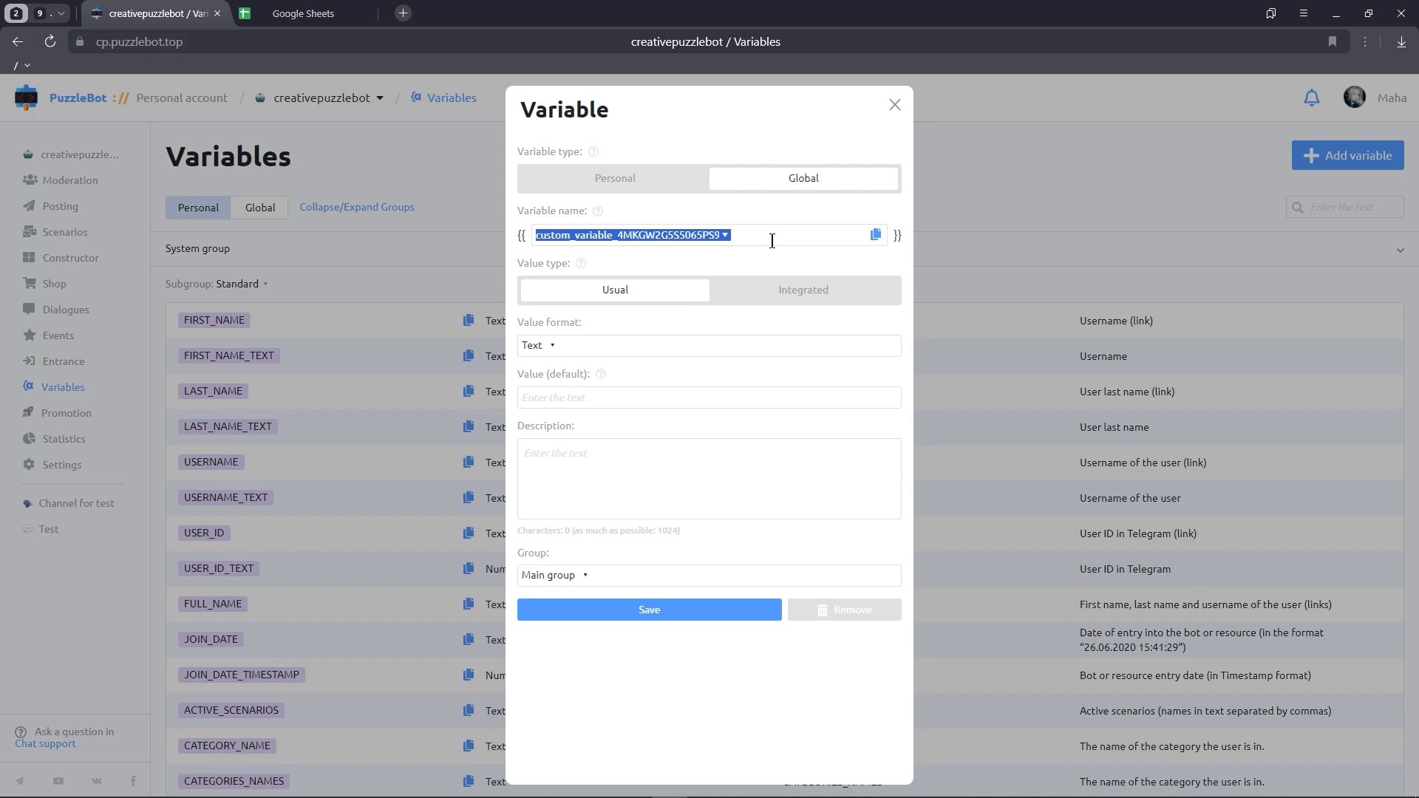
type("numbe")
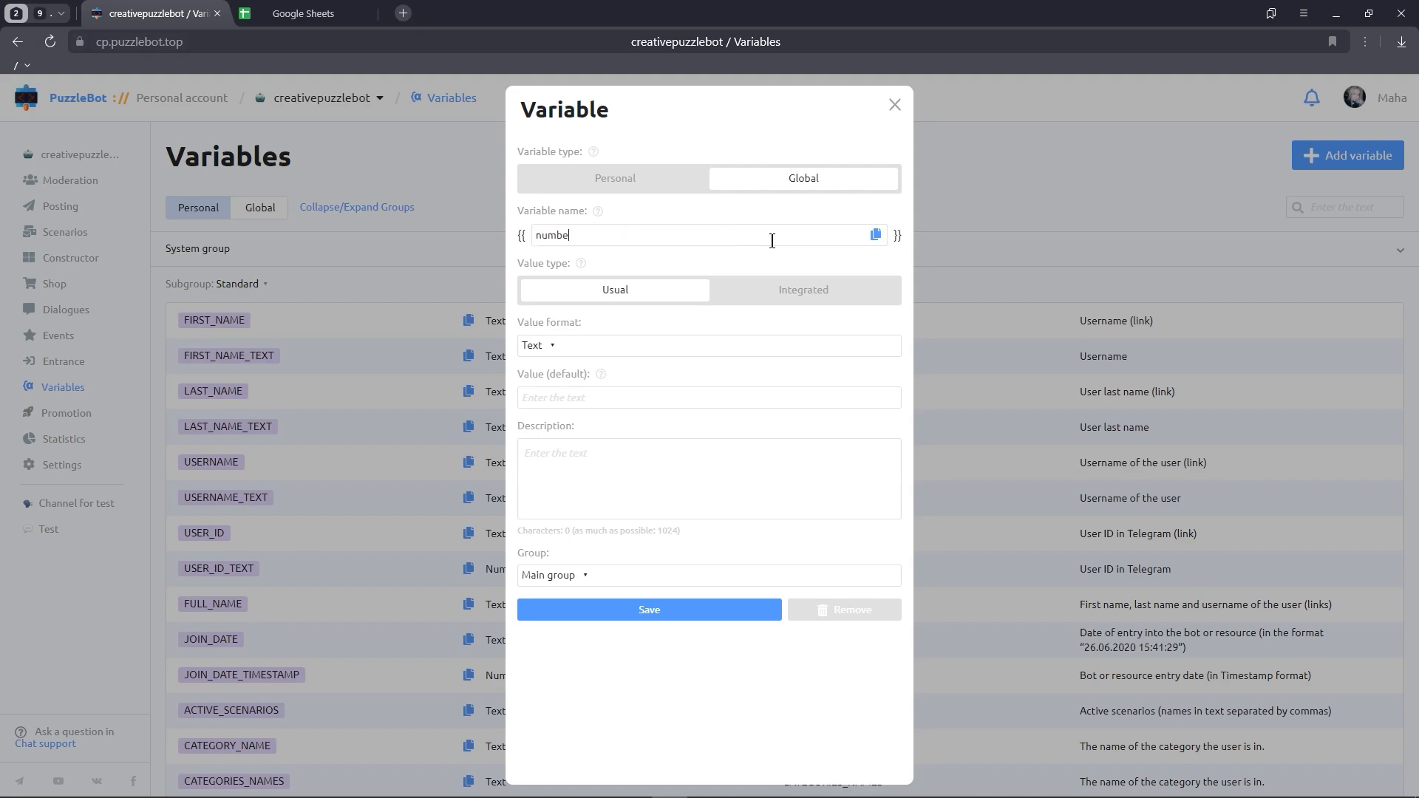
type("r_group")
left_click(591, 347)
left_click(553, 395)
left_click(578, 611)
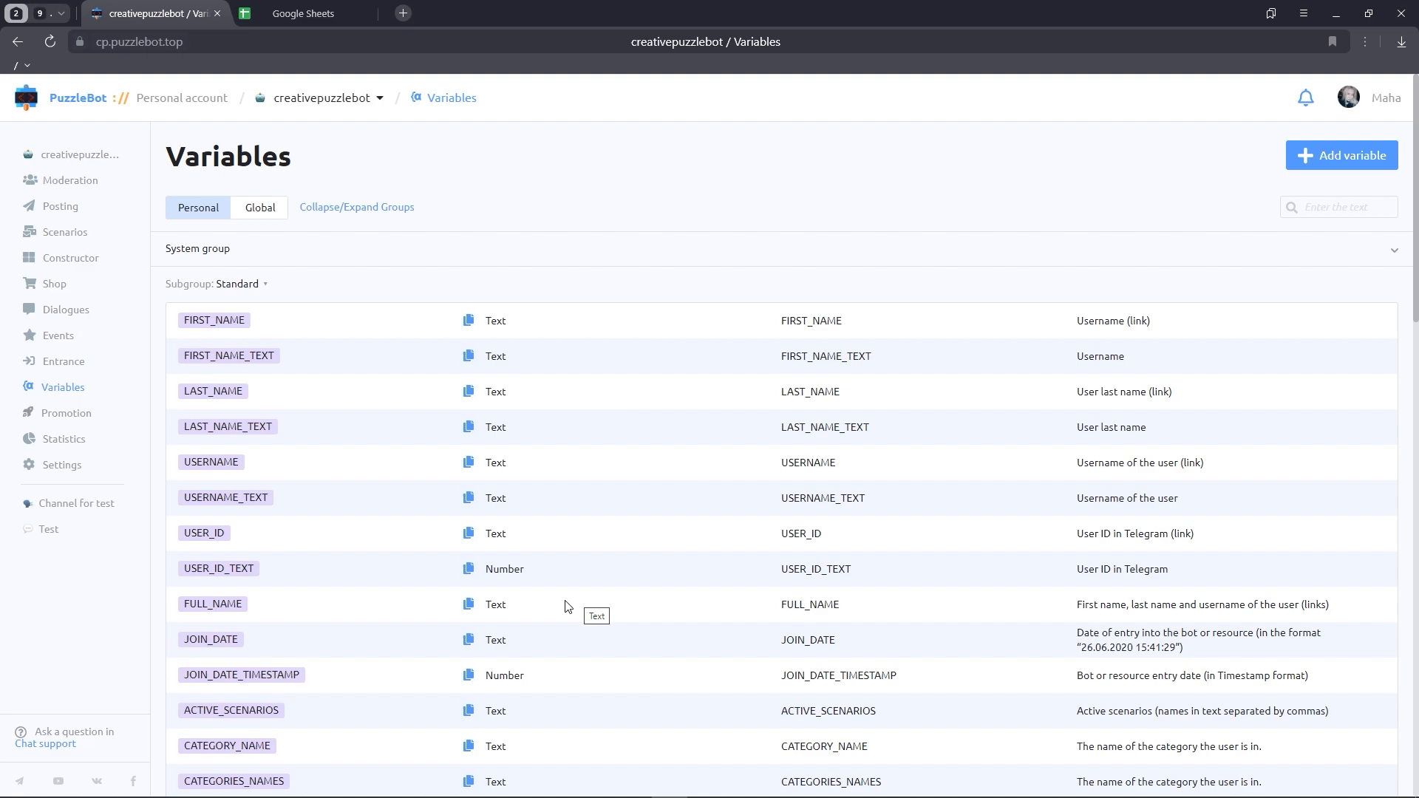
Switch to Google Sheets, create a blank spreadsheet and name it "hw"
left_click(303, 14)
left_click(1374, 762)
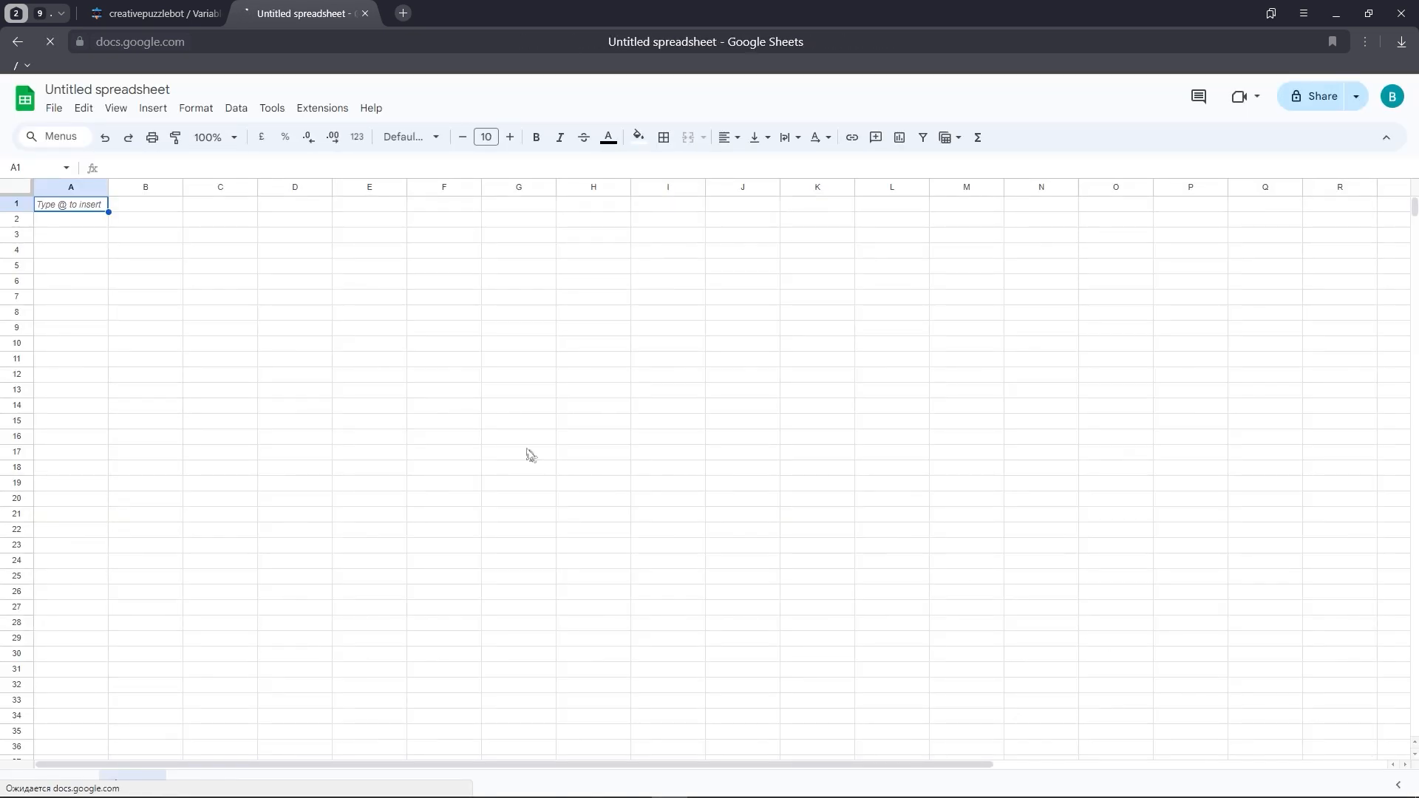
left_click(118, 90)
type("hw")
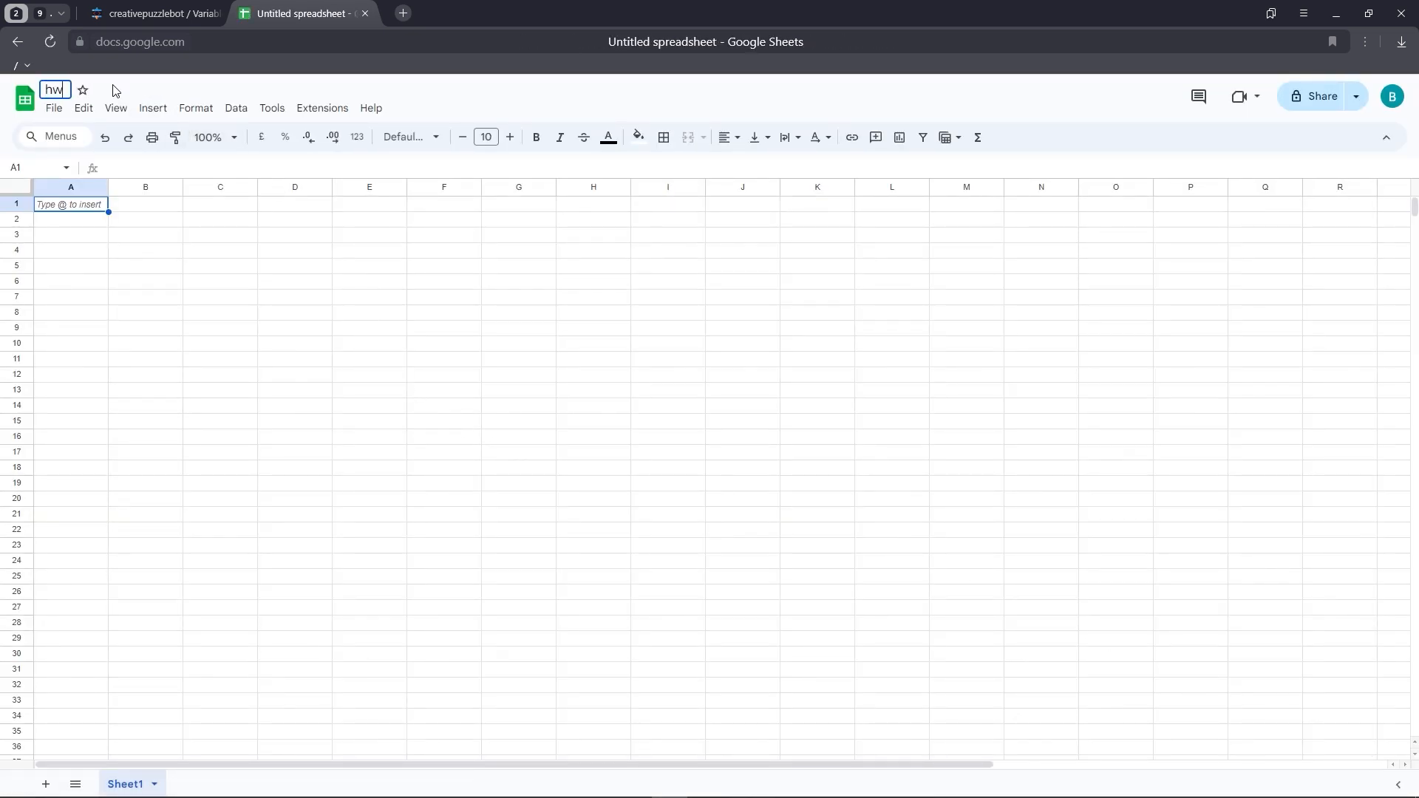
Fill A1 to F1 with the column headers user_id, username, first_name, last_name, Accept and Reject
left_click(60, 205)
type("user_id")
key("Tab")
type("us")
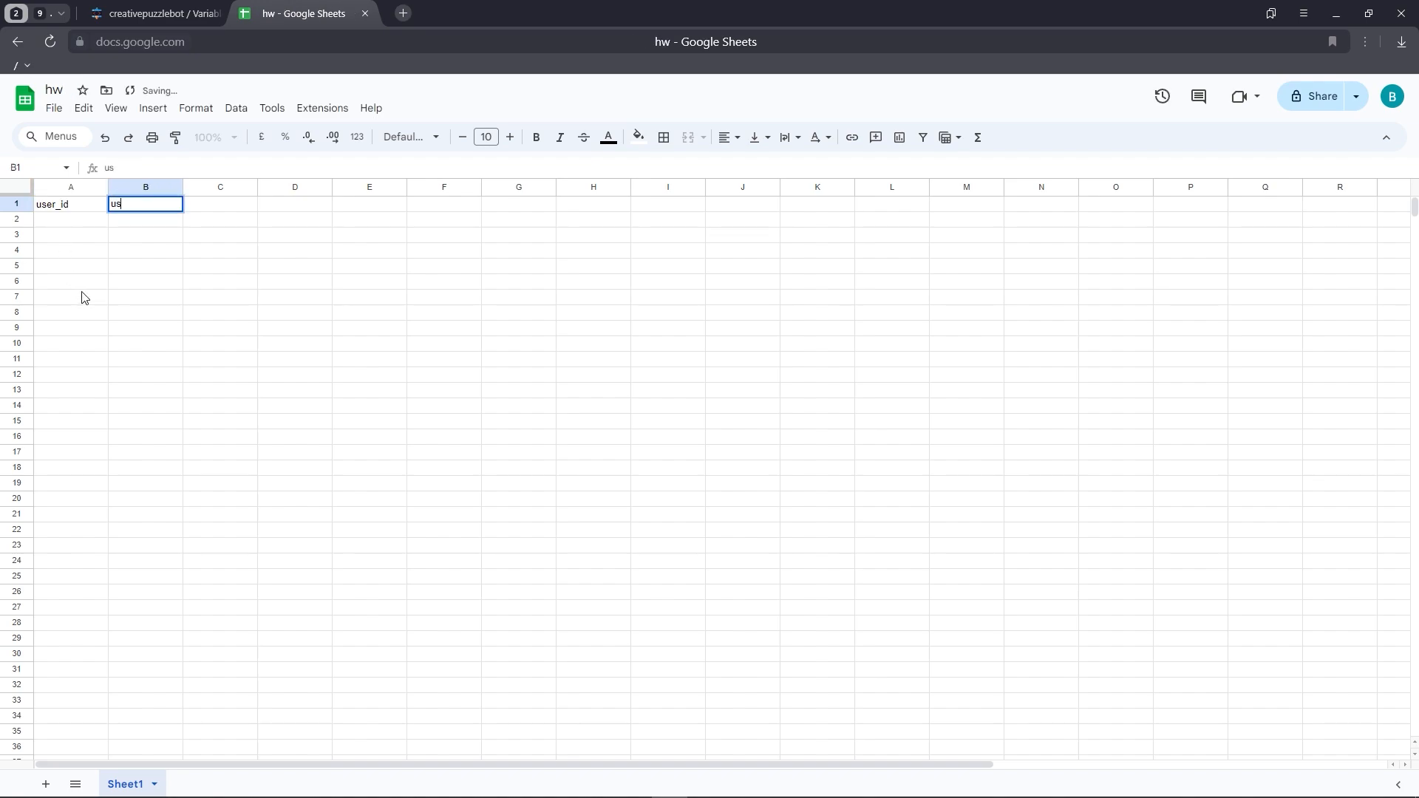
type("ername")
key("Tab")
type("f")
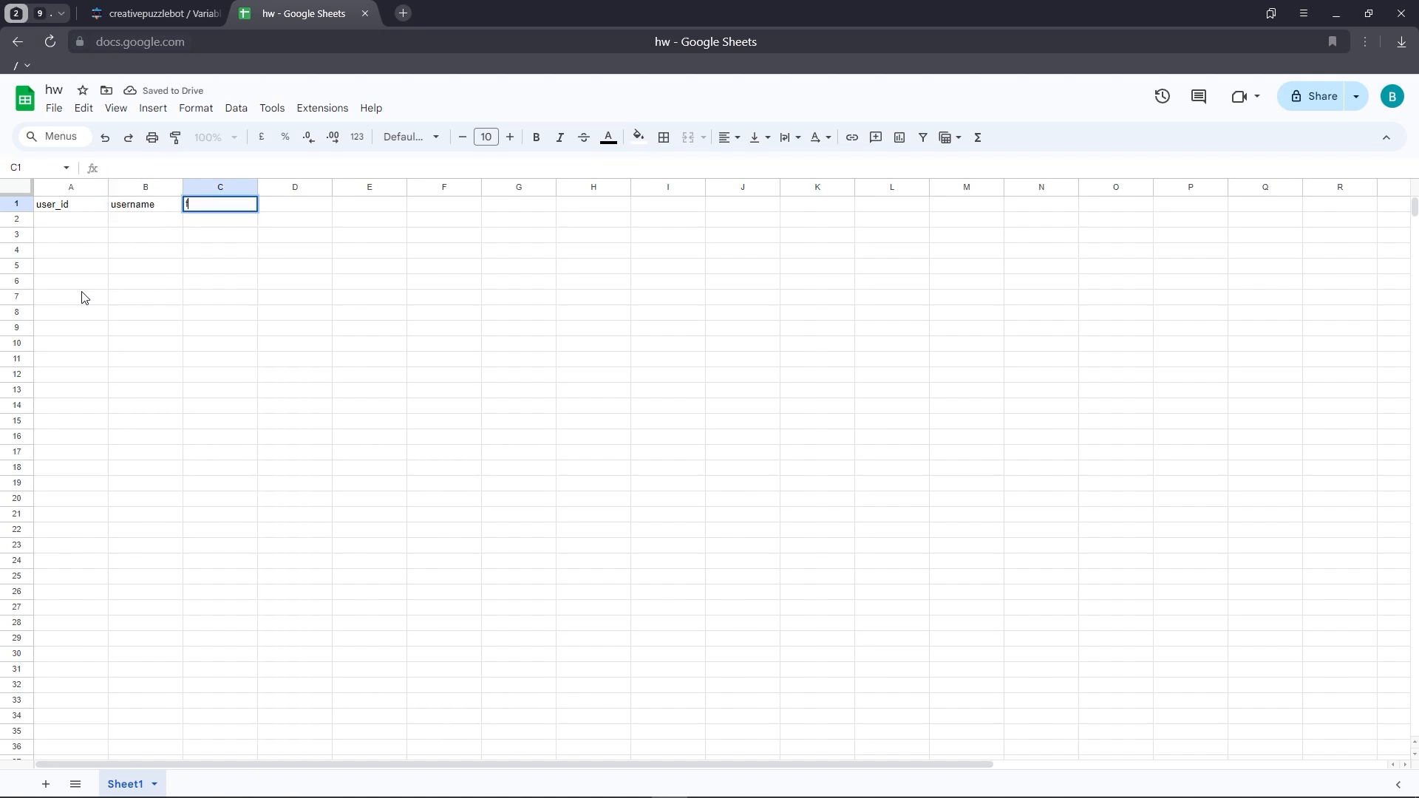
type("irst_name")
key("Tab")
type("las")
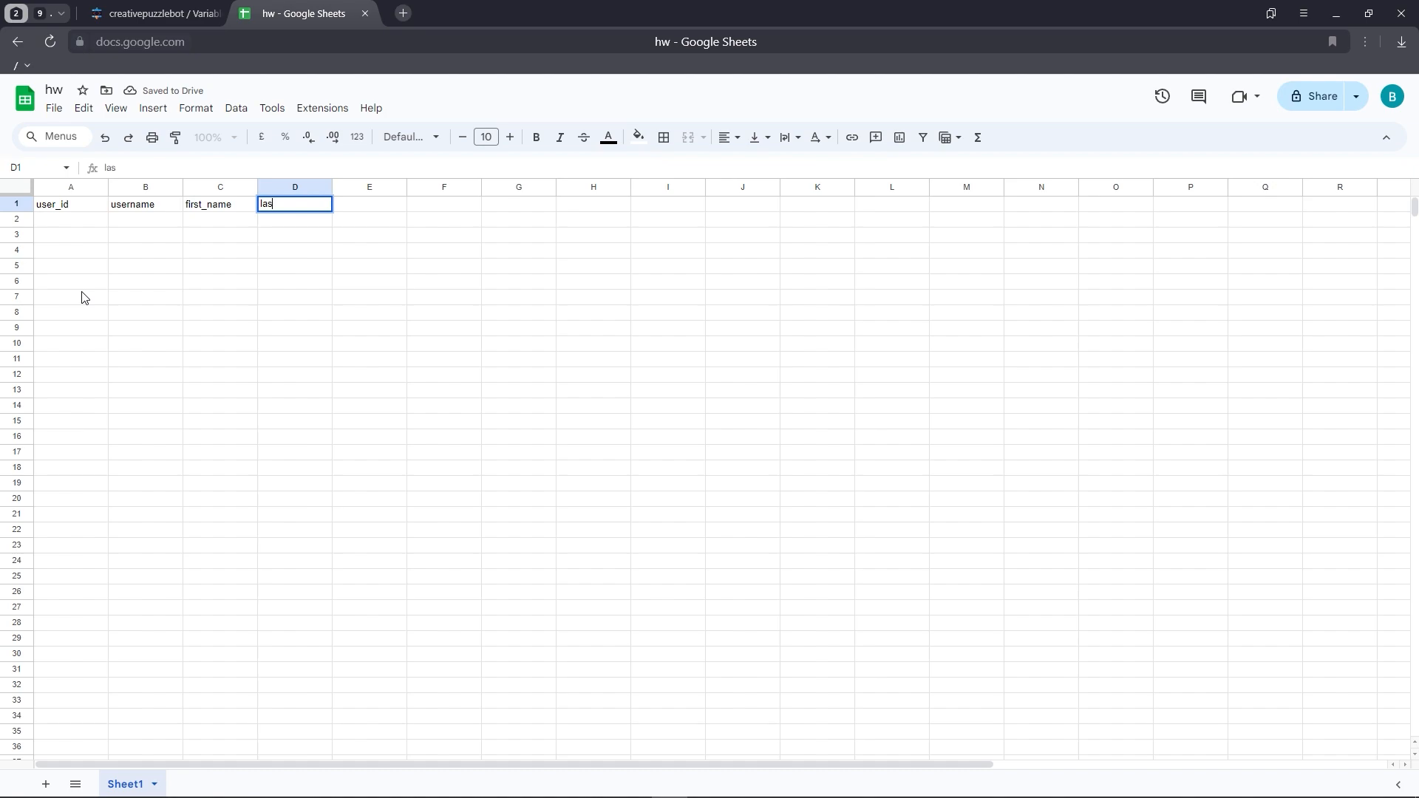
type("t_name")
key("Tab")
type("Accept")
key("Tab")
type("Reject")
left_click(82, 296)
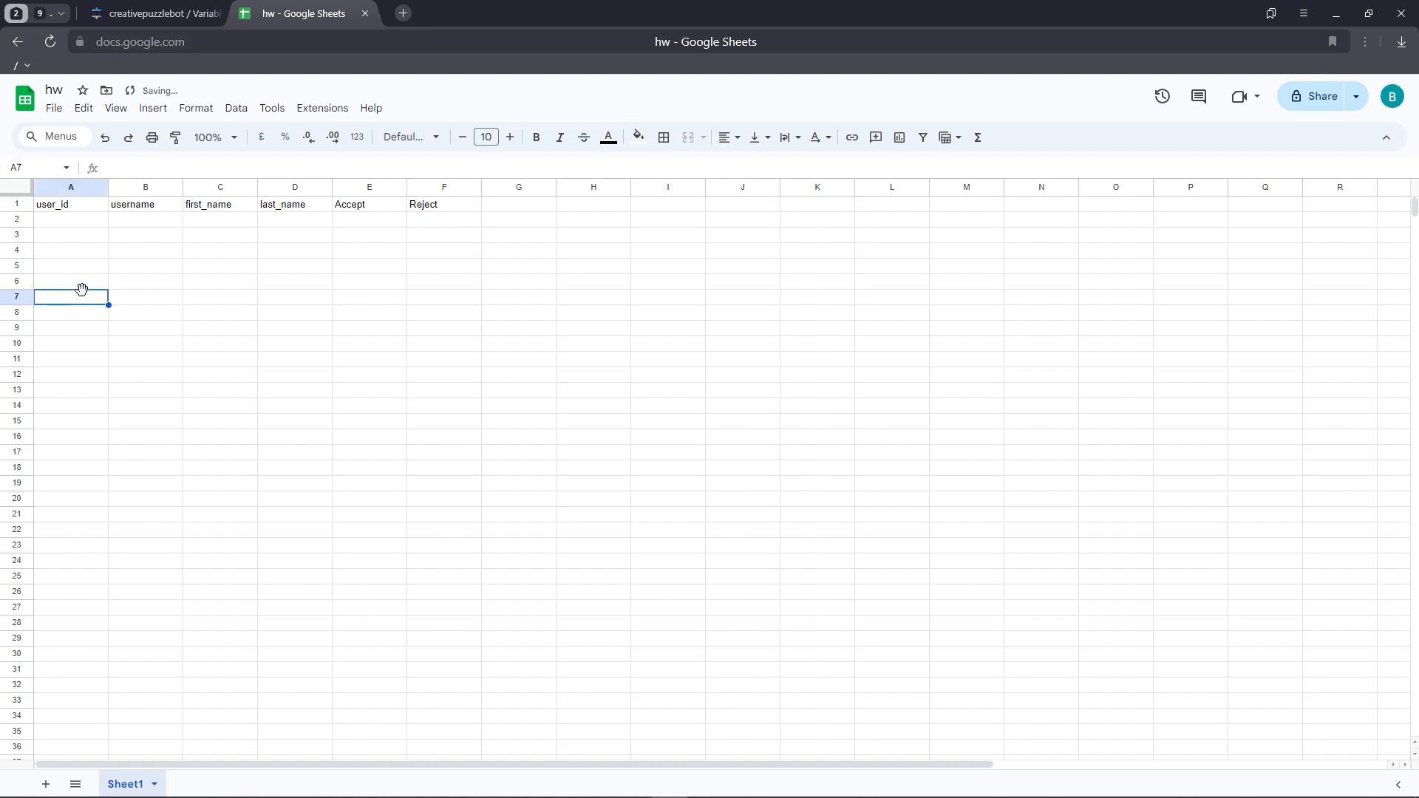
Switch back to PuzzleBot and add a regular command named "Homework 1" in the bot's constructor
left_click(147, 9)
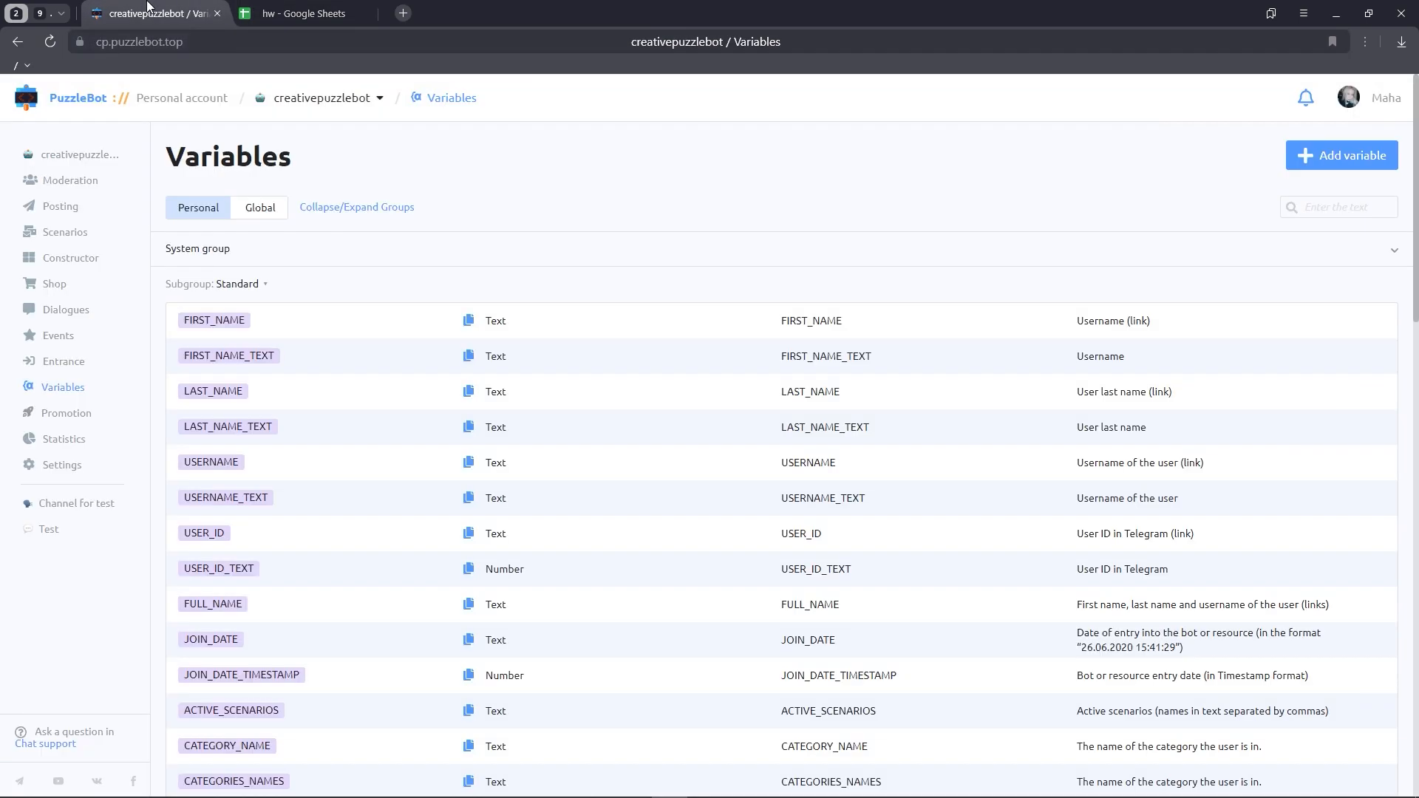
left_click(99, 263)
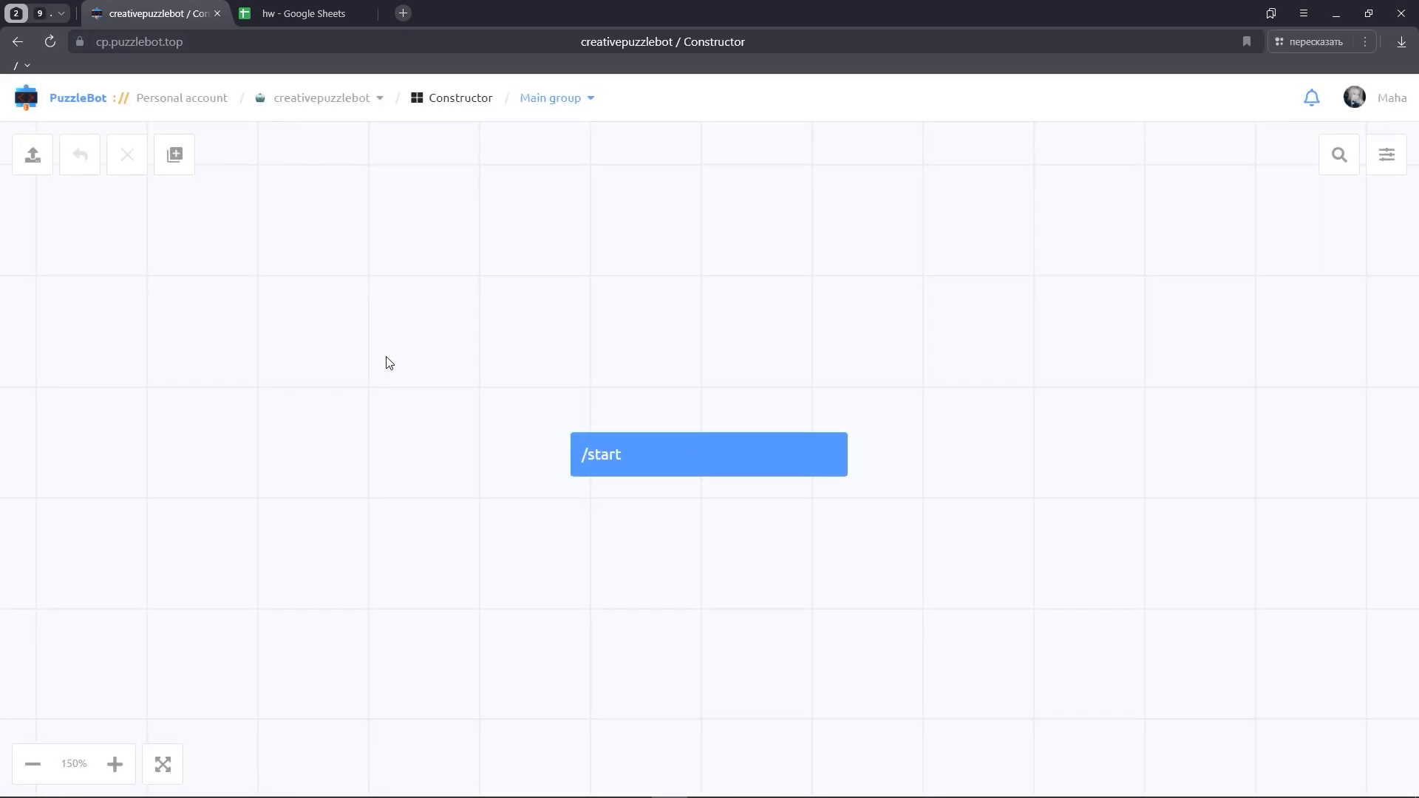
left_click(182, 158)
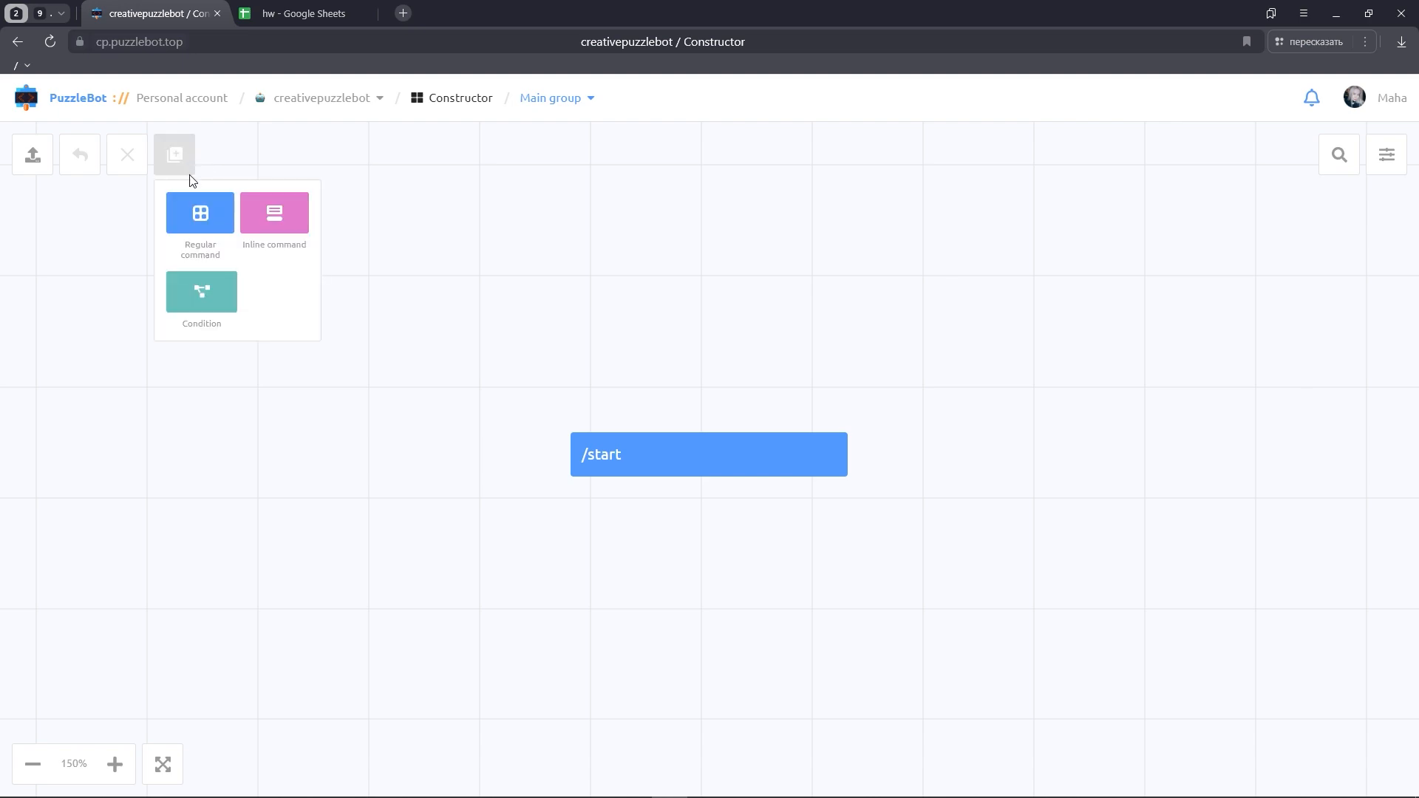
left_click(212, 225)
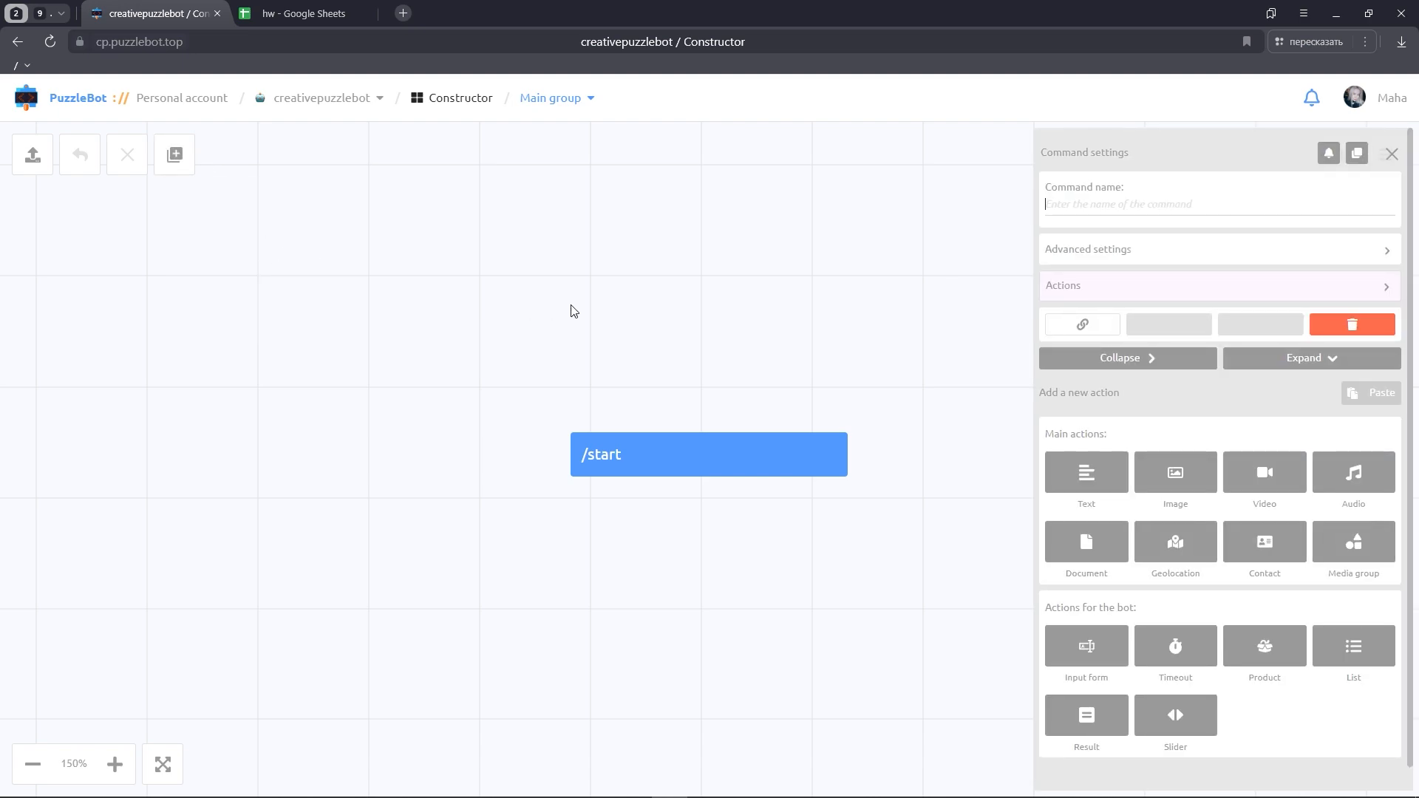
type("Homework 1")
Add an input form to the Homework 1 command with the text question "What attracts you most about being a developer?"
left_click(1105, 649)
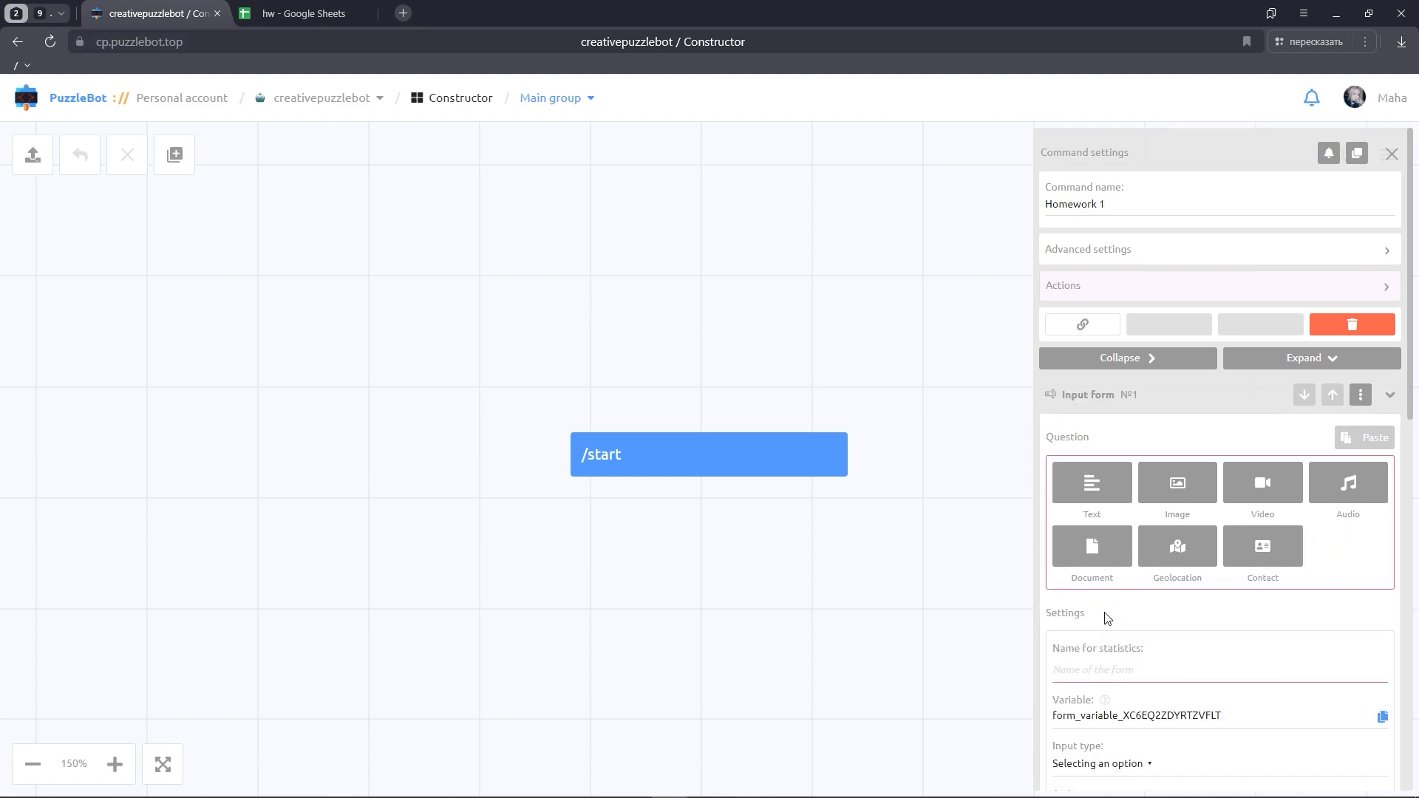
left_click(1095, 490)
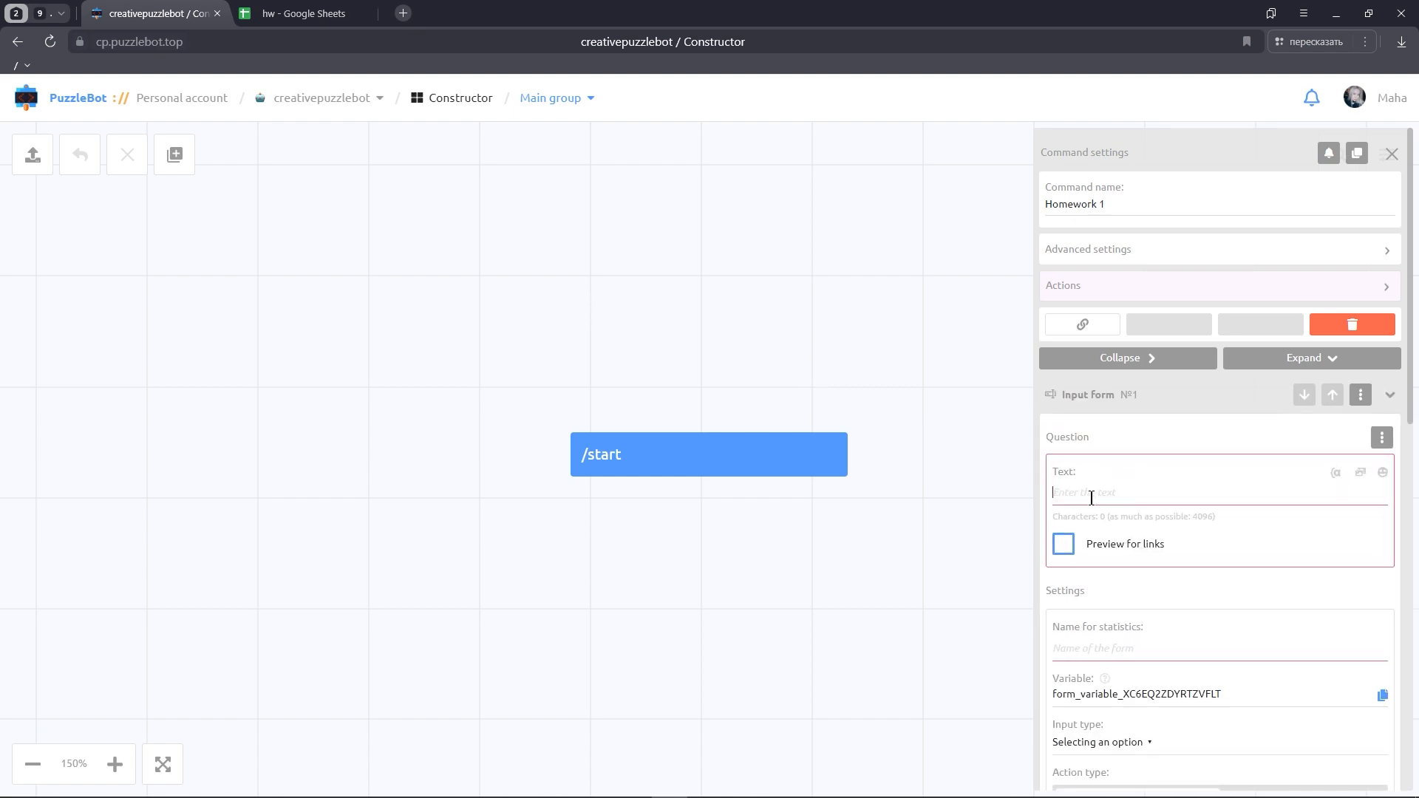
type("What attracts you most about being a developer?")
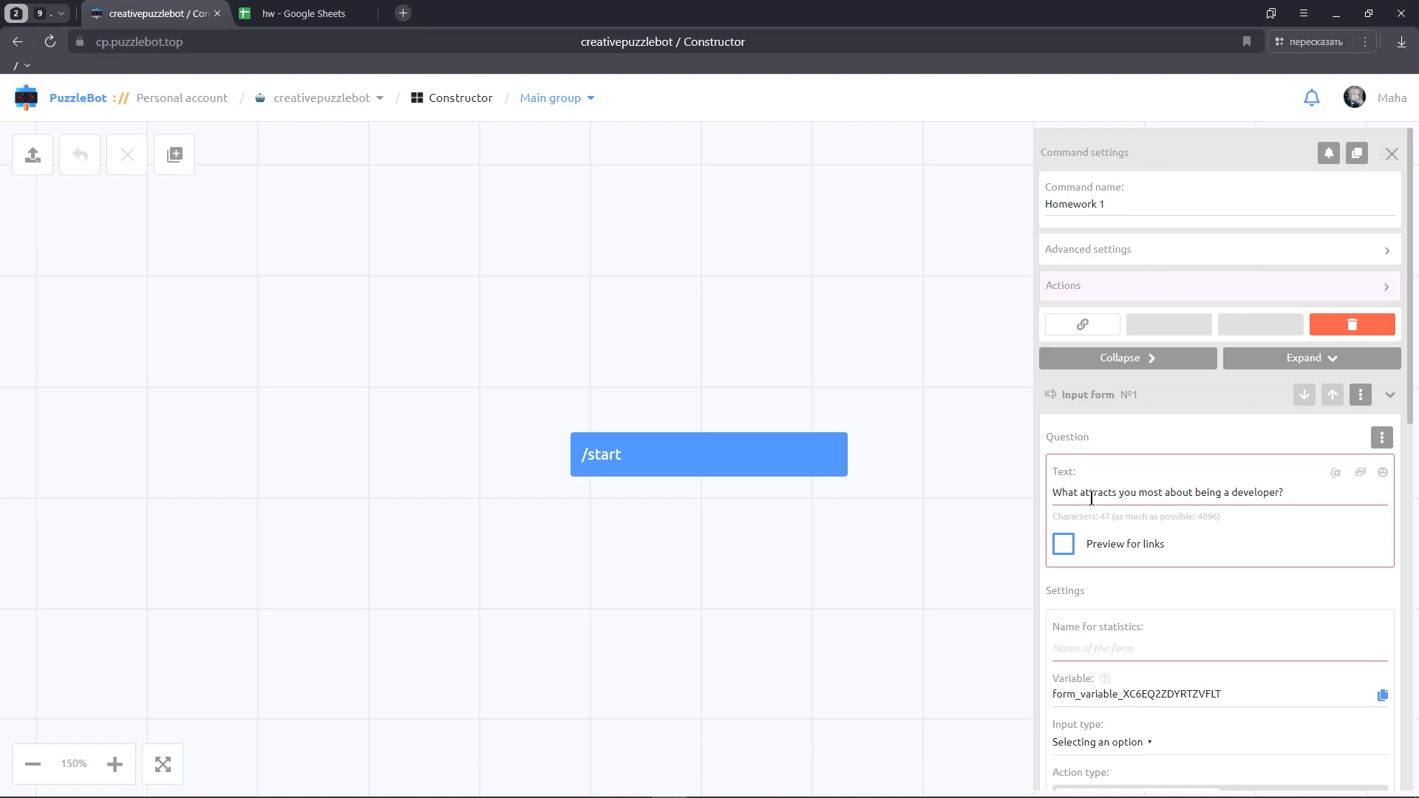
Set the input form's name for statistics and variable to hw_1, and its input type to Sending a message
scroll(1143, 496, "down", 2)
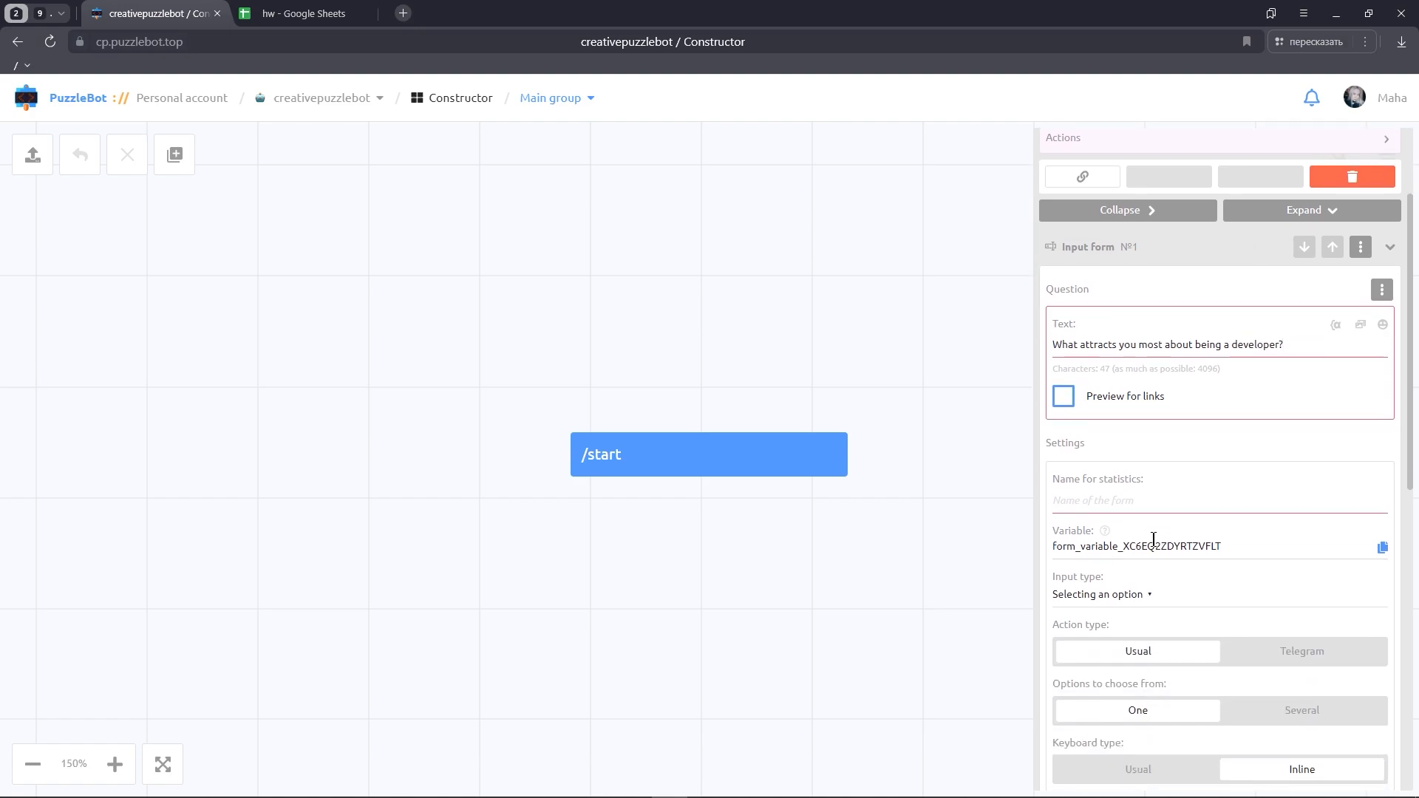
left_click(1149, 496)
type("h")
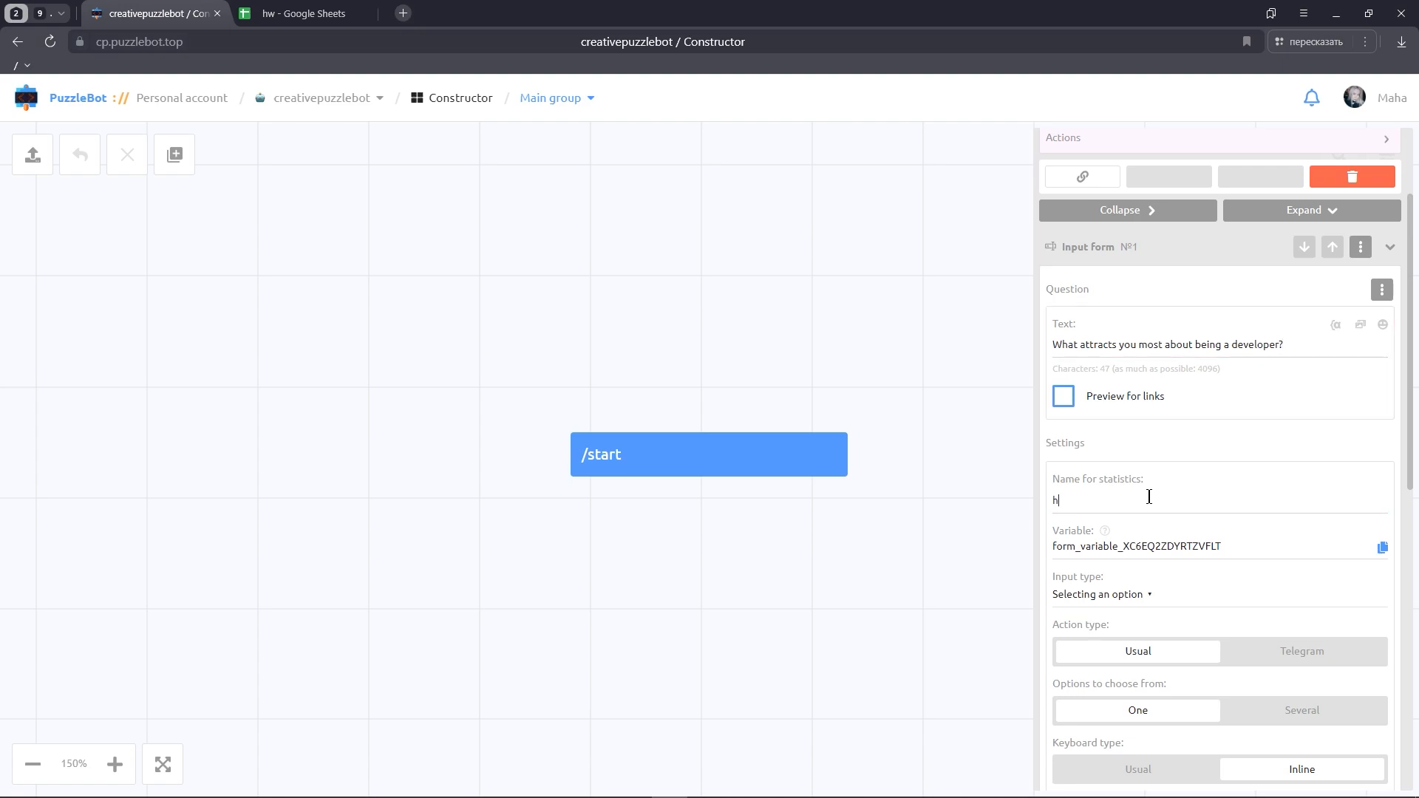
type("w_1")
key("ctrl+a")
key("ctrl+c")
double_click(1139, 539)
key("ctrl+v")
left_click(1124, 595)
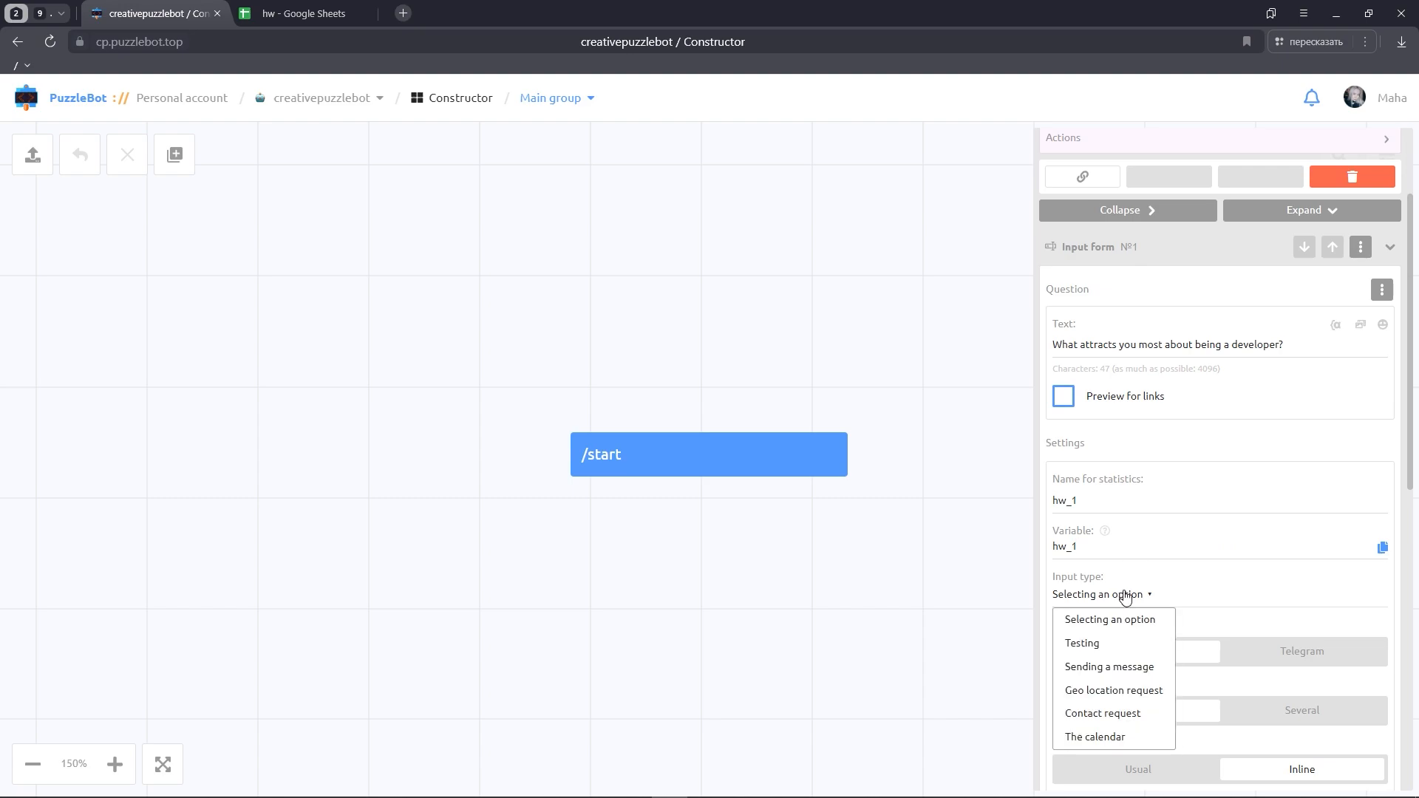
left_click(1107, 668)
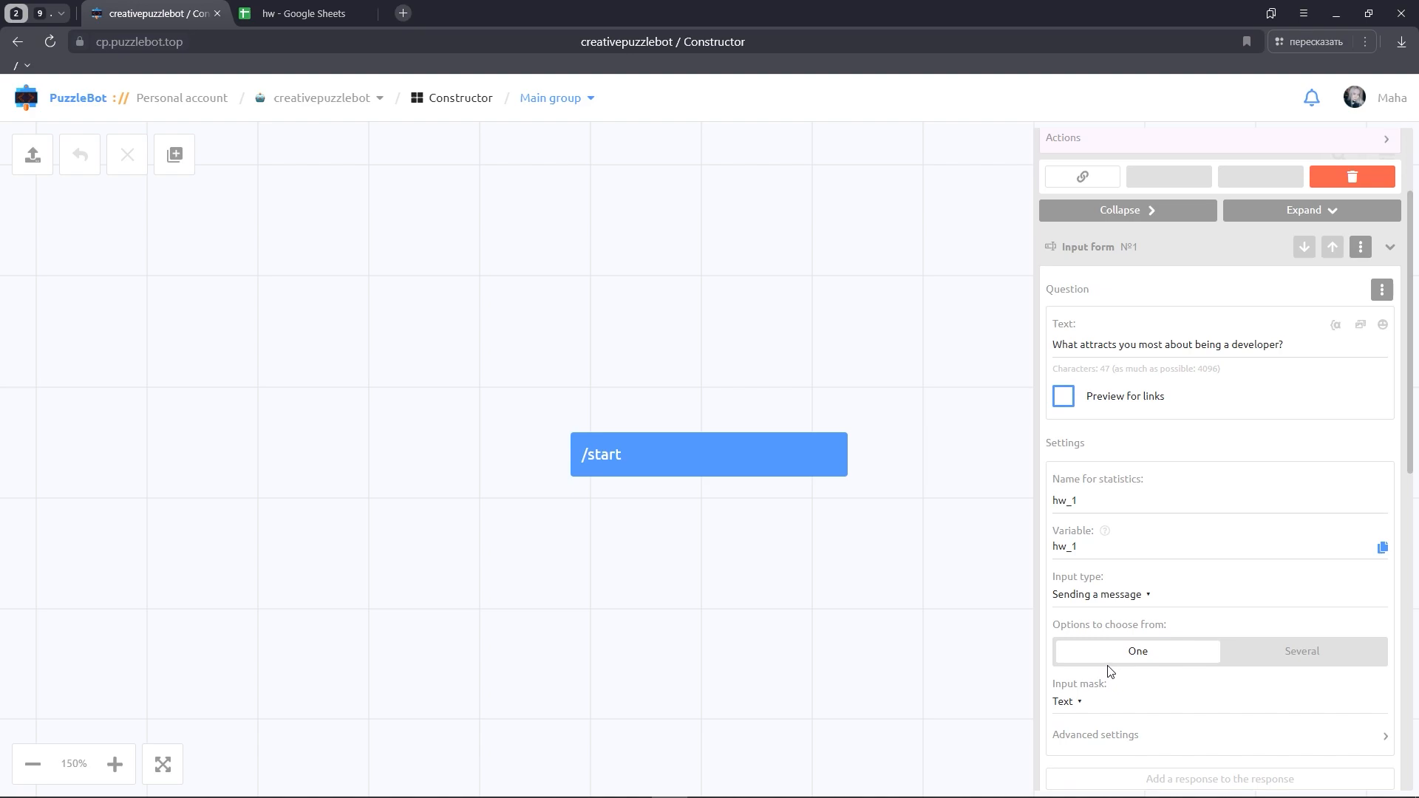
Add a text response to the input form reading "Accepted. We will contact you within a day"
scroll(1108, 673, "down", 2)
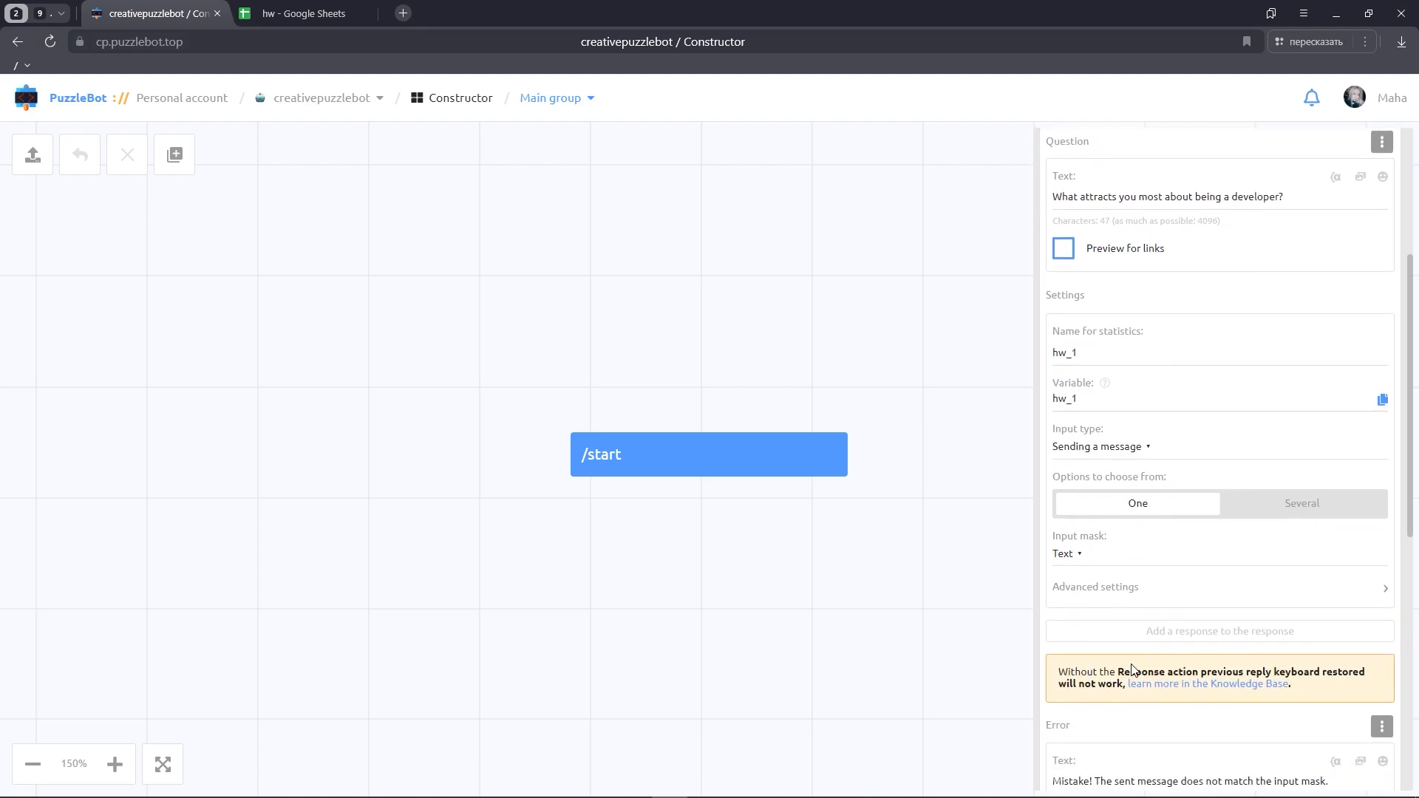
left_click(1140, 629)
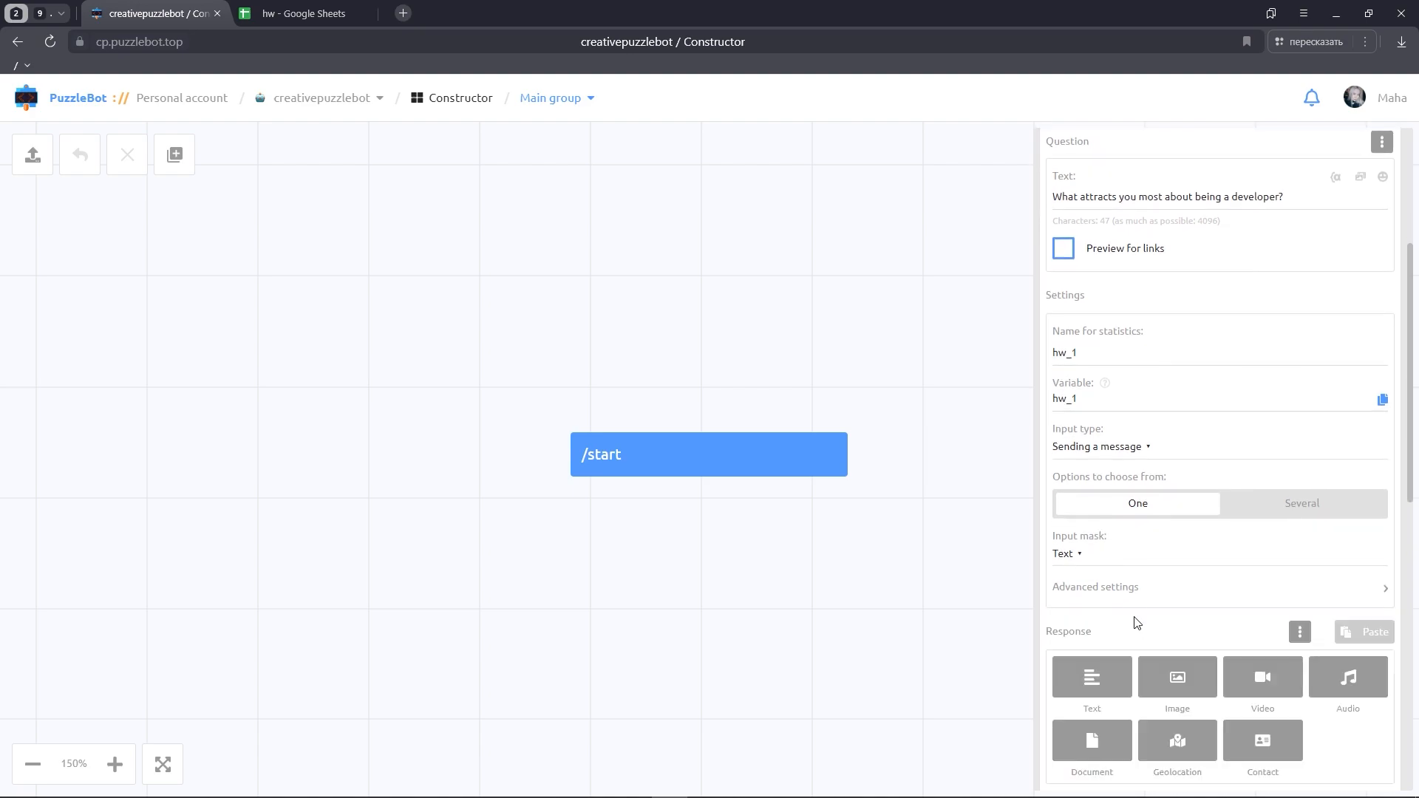
scroll(1137, 618, "down", 2)
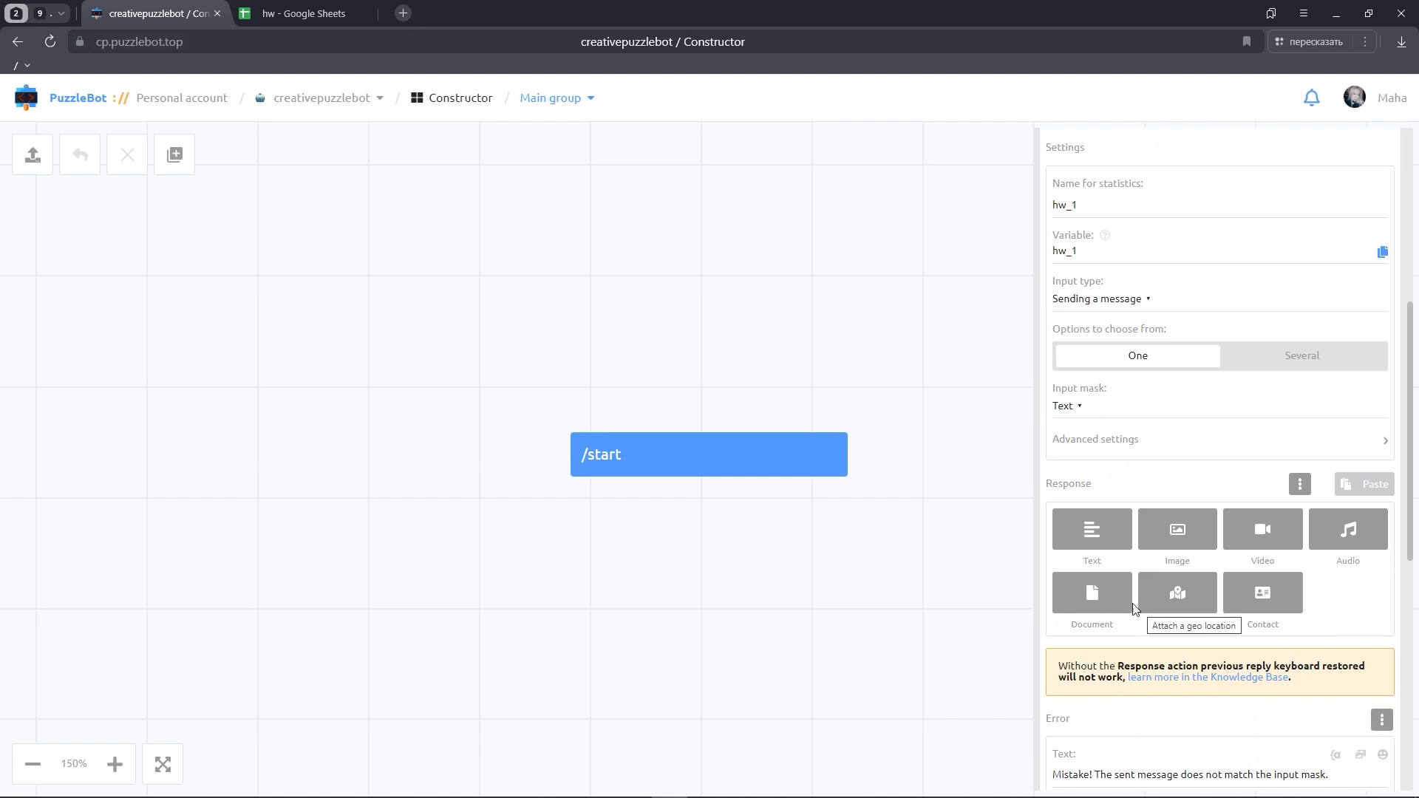
left_click(1096, 540)
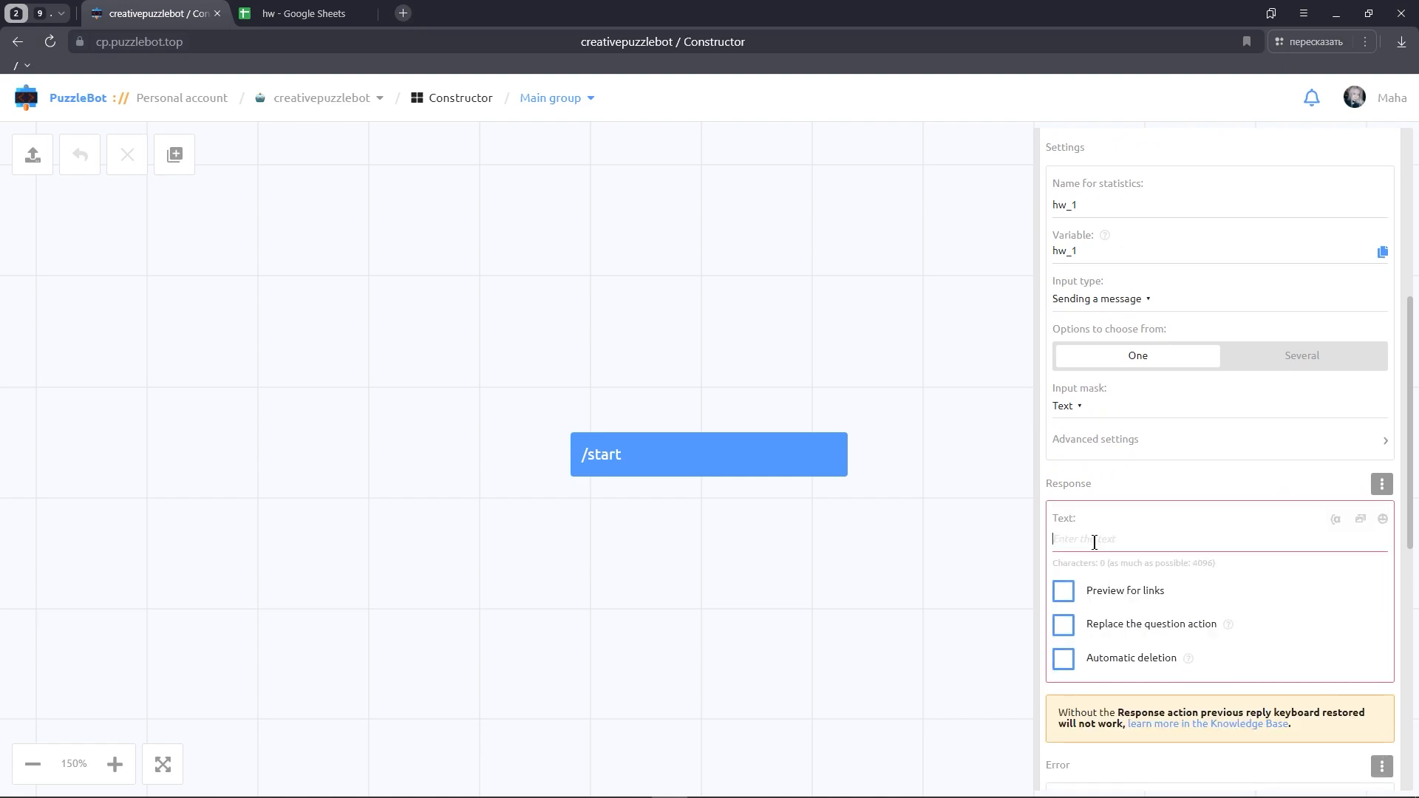
type("Accepted. We will contact you within a day")
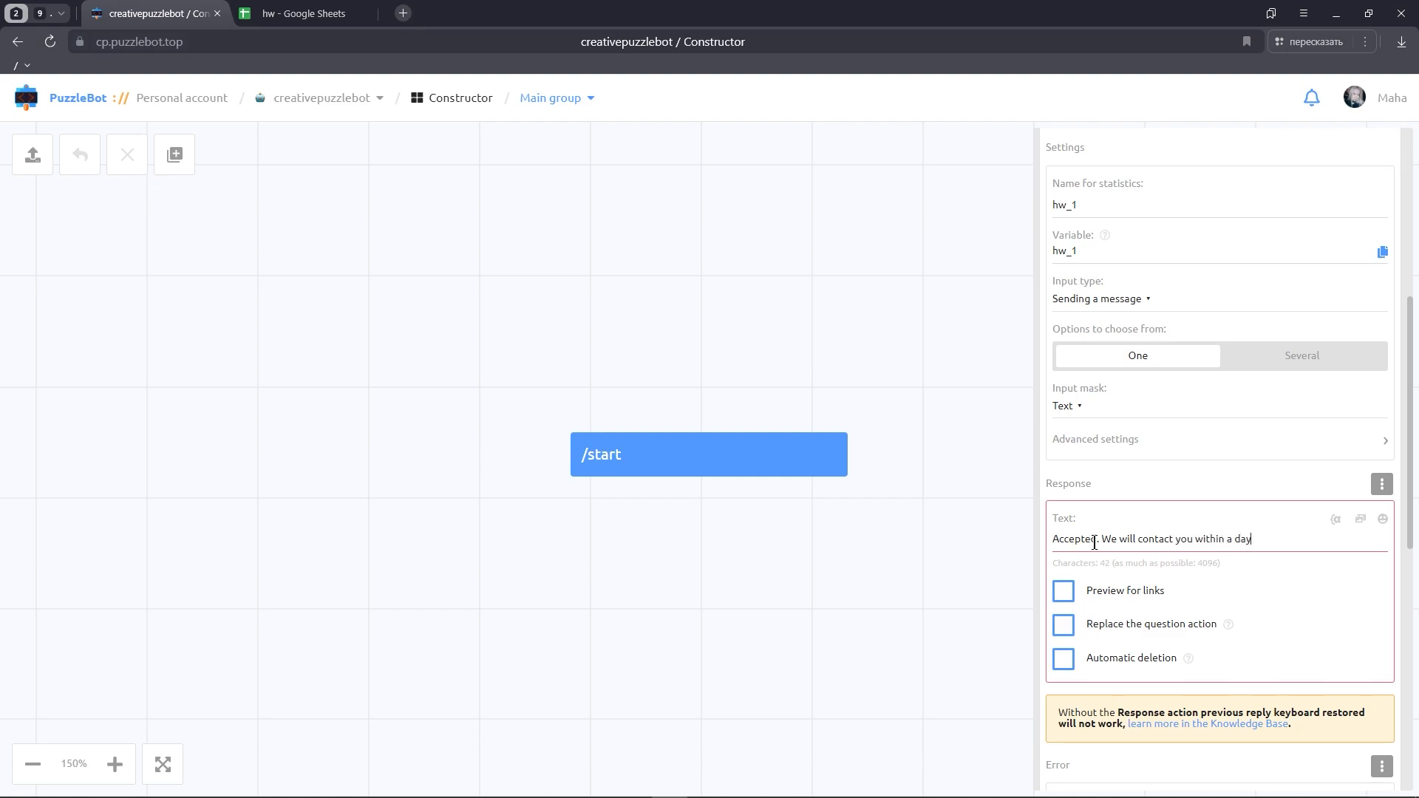
Enable automatic deletion of the response message after 3 seconds
left_click(1064, 660)
scroll(1154, 674, "down", 1)
scroll(1153, 675, "down", 1)
double_click(1274, 651)
type("3")
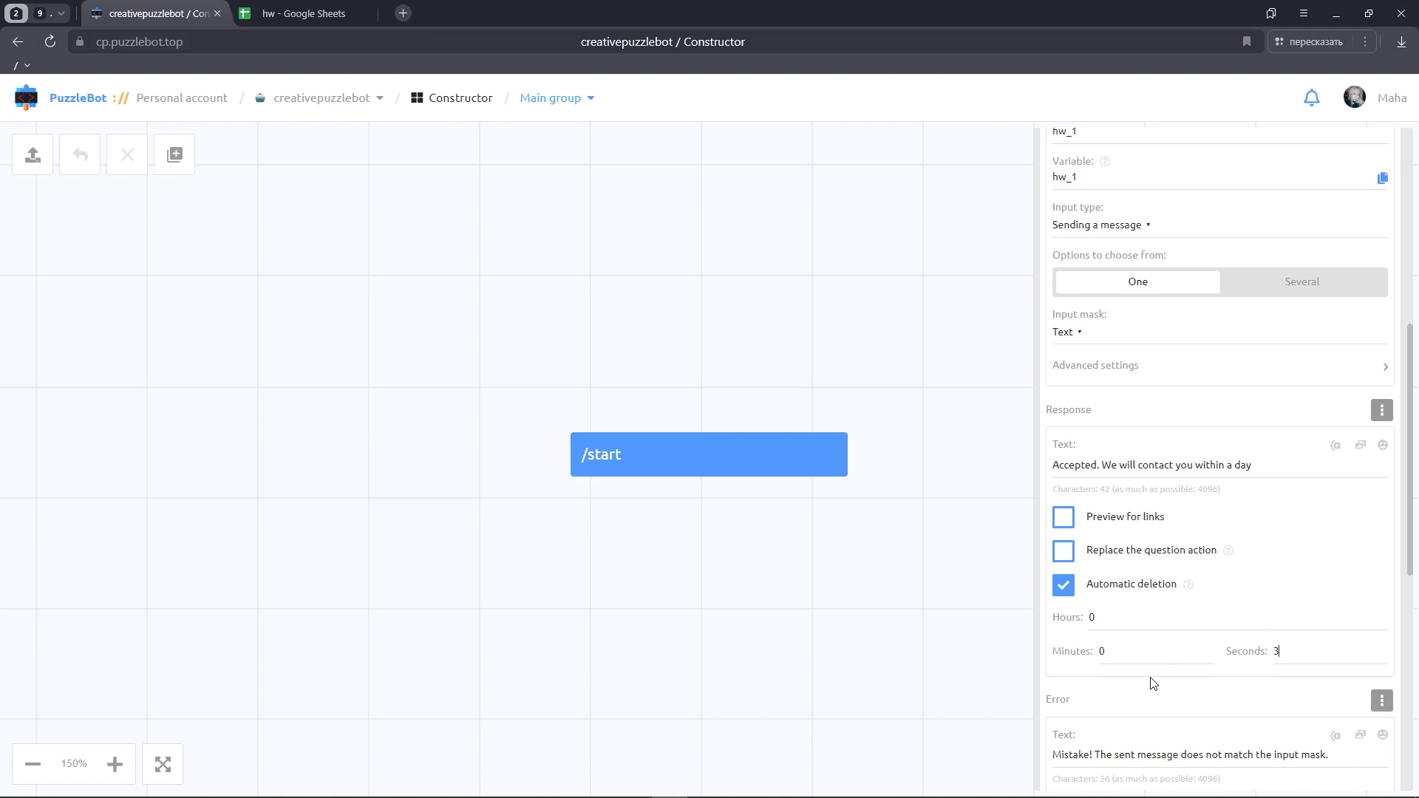
Enable the Skip button, Delete a message with a response, and Delete the Question action after the answer for the input form
left_click(1155, 373)
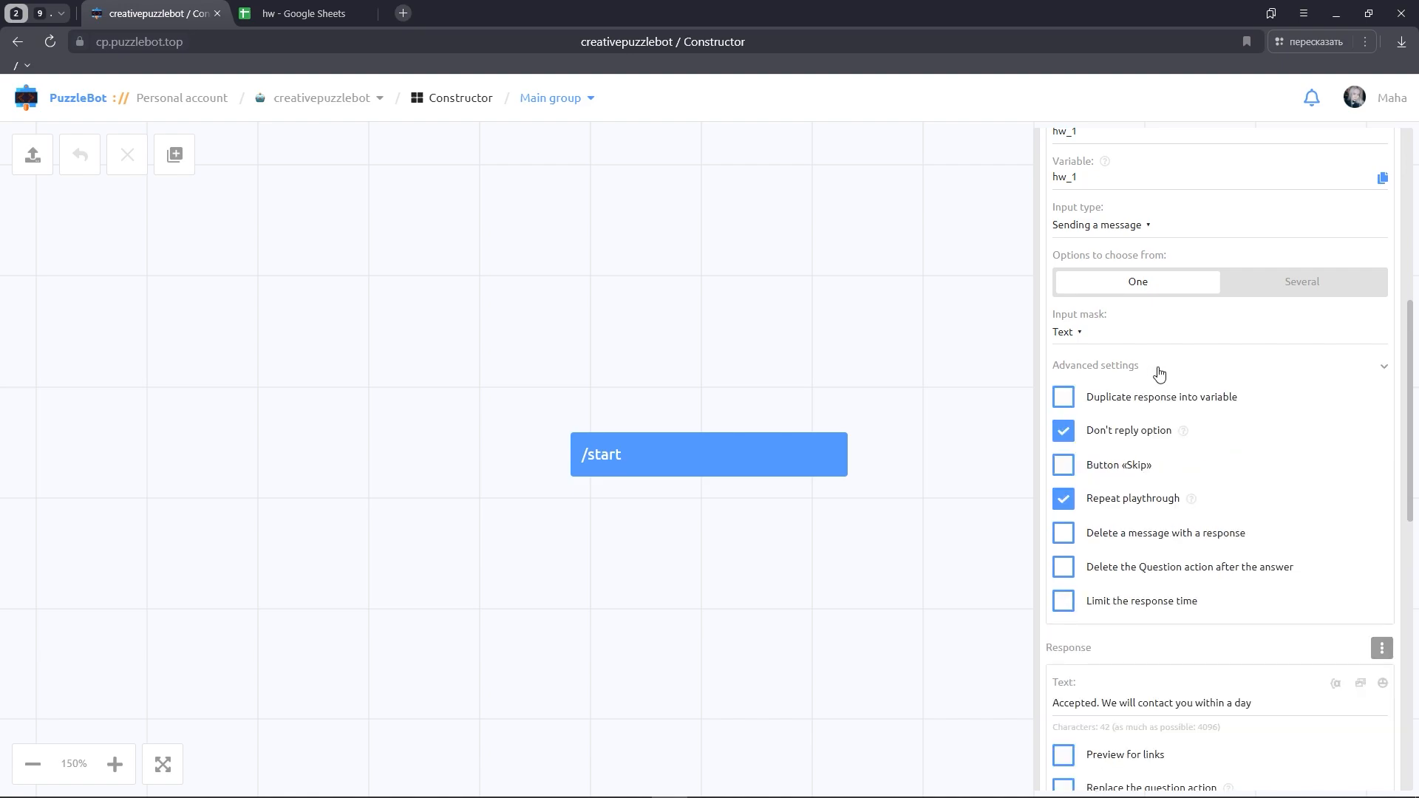
left_click(1064, 542)
left_click(1062, 574)
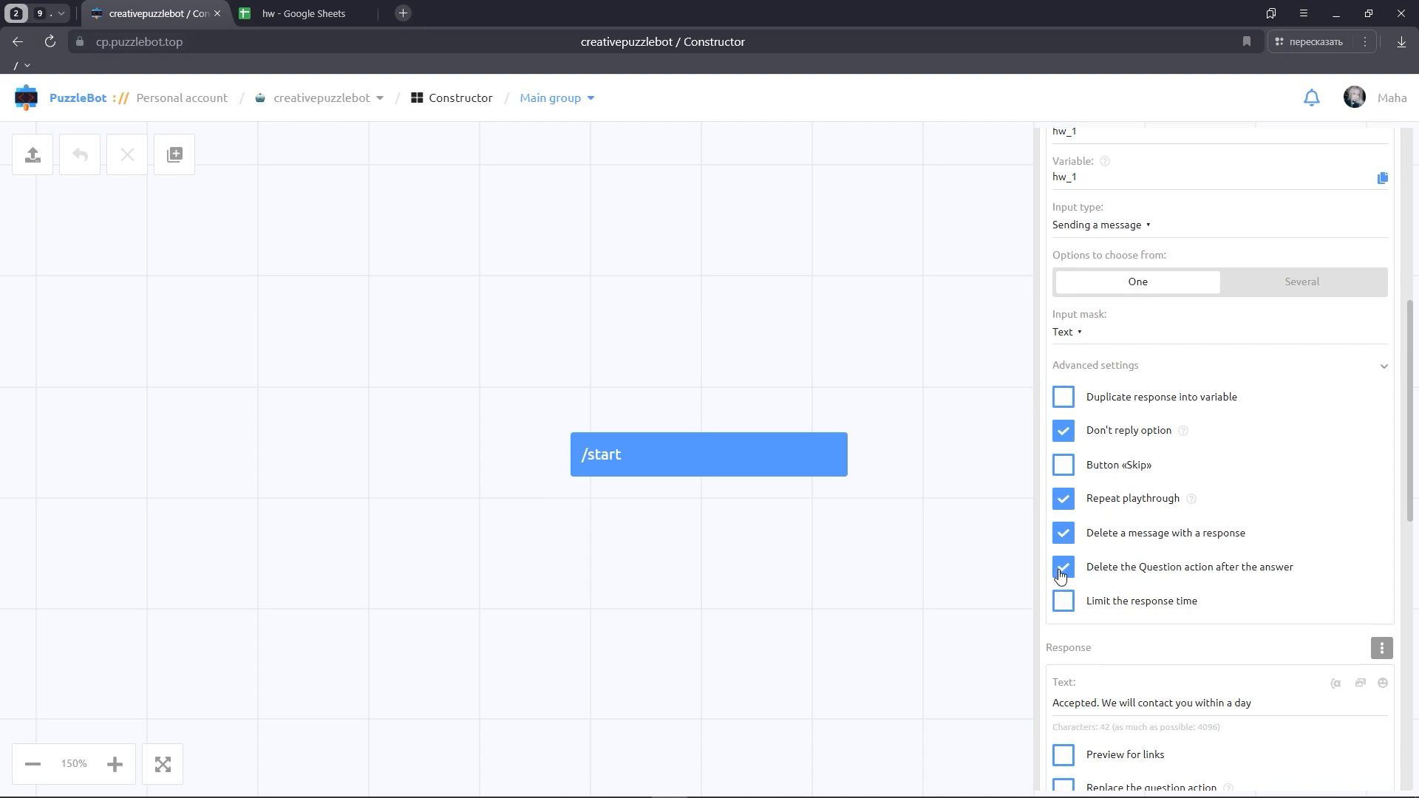
left_click(1065, 465)
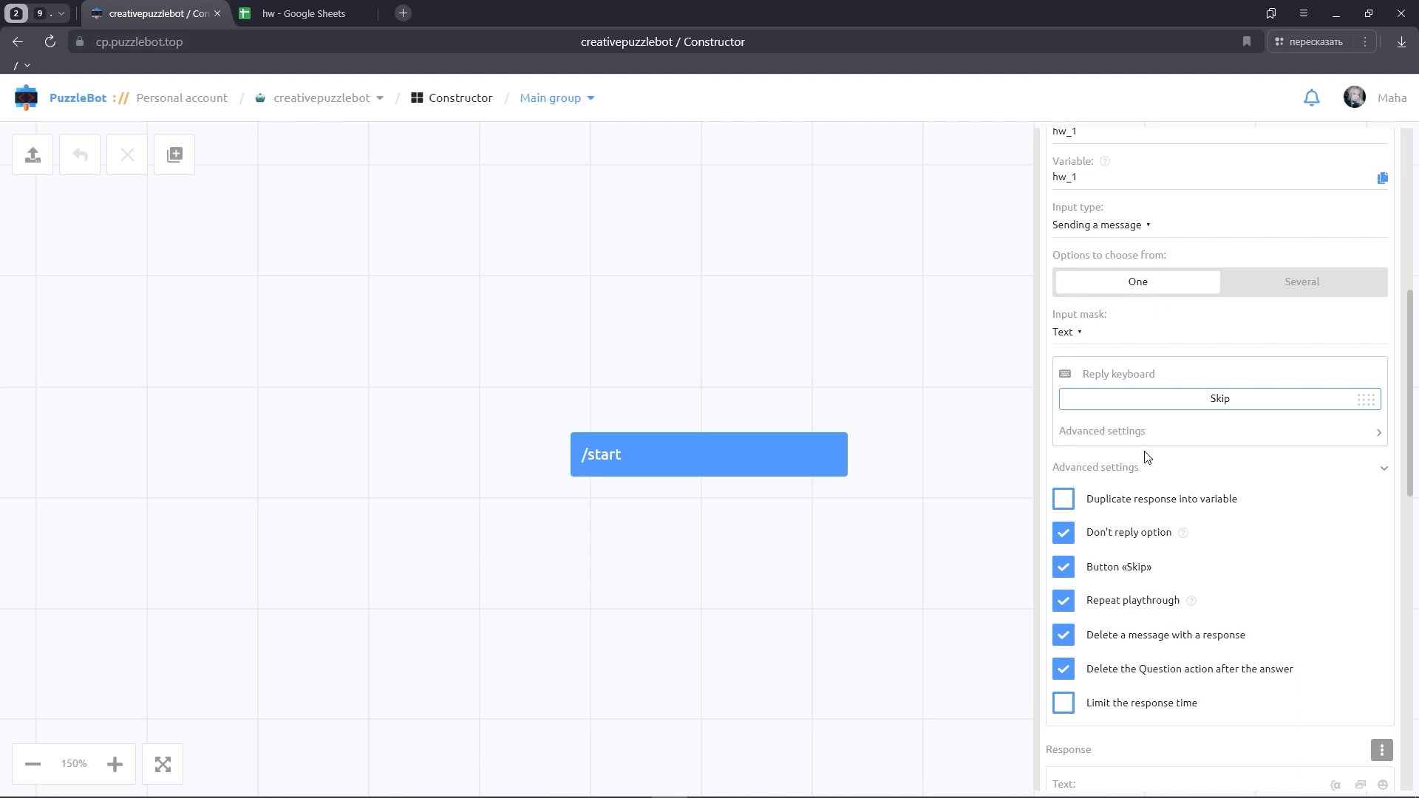
Move the Homework 1 block to free canvas space beside /start and add a regular command named "Skip"
left_click(928, 348)
left_click_drag(732, 403, 982, 313)
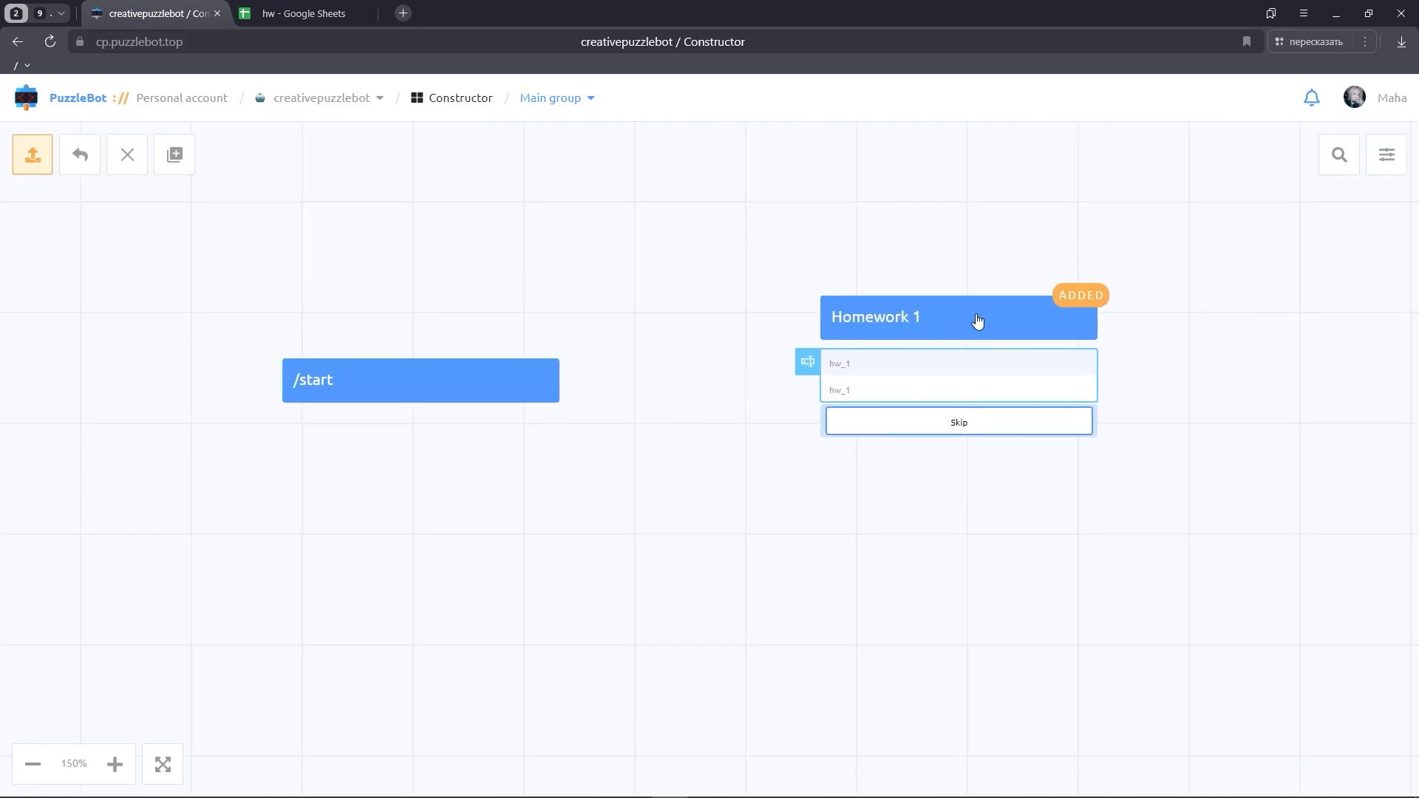
left_click(174, 155)
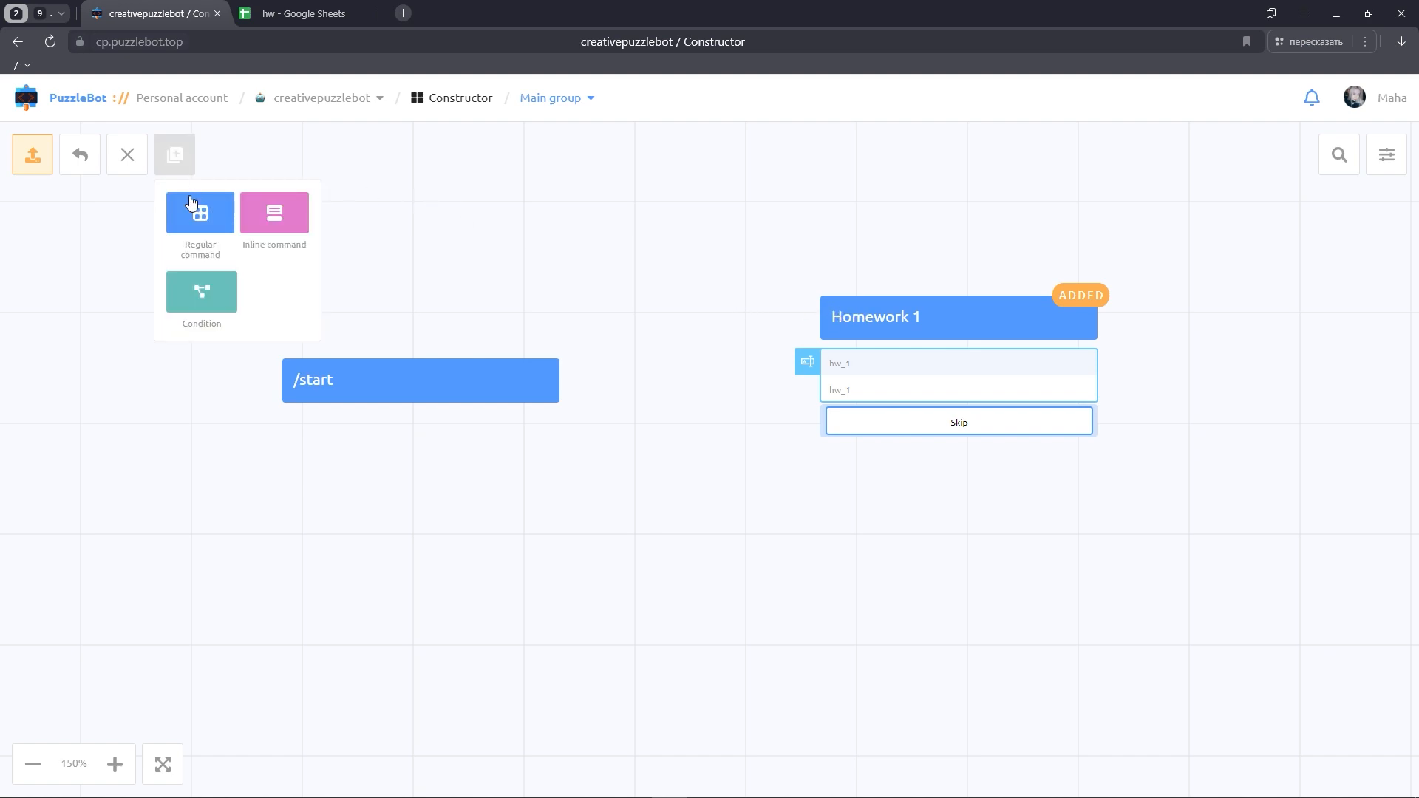
left_click(191, 222)
type("Skip")
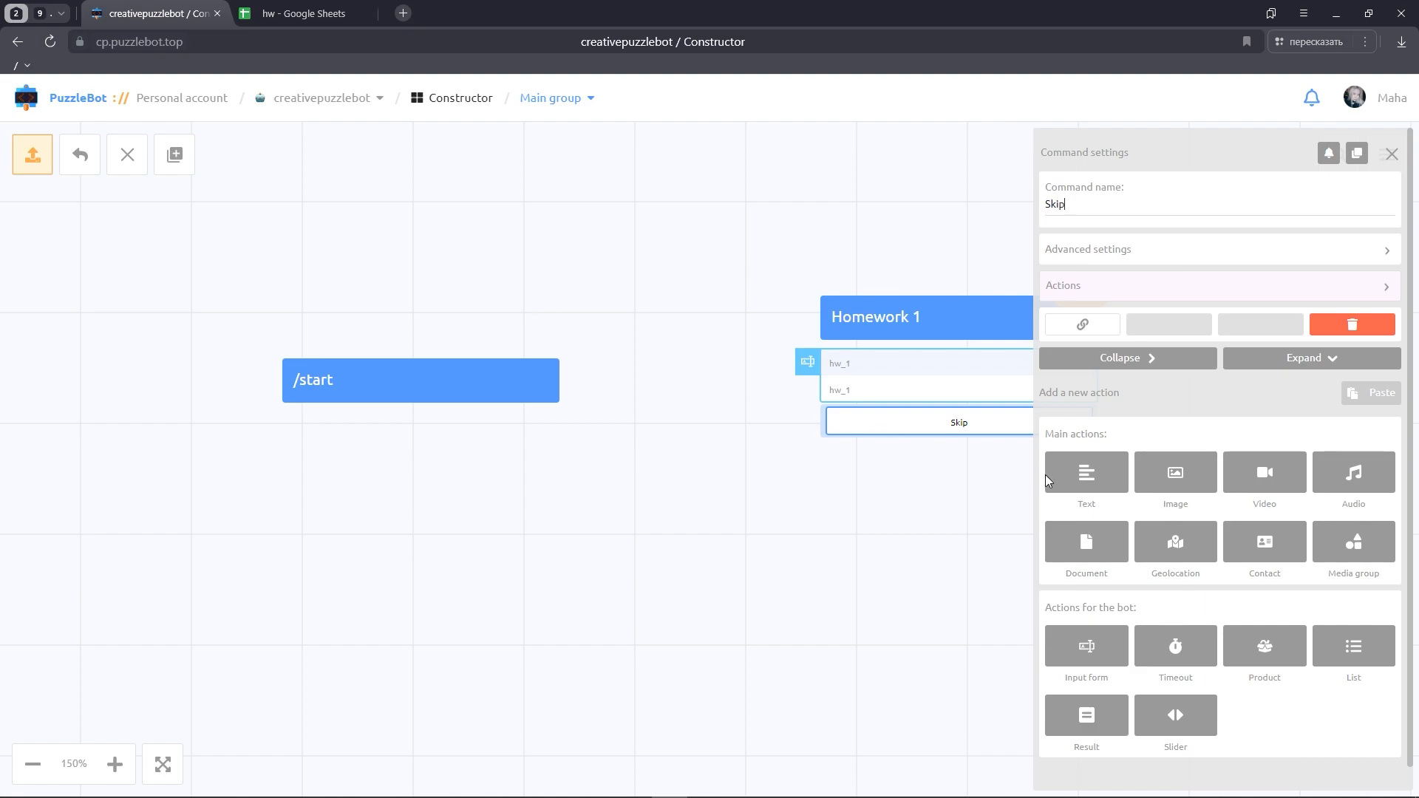
Add a text message to the Skip command reading "We will wait for your answer next time"
left_click(1075, 473)
left_click(1092, 453)
type("We will wait ")
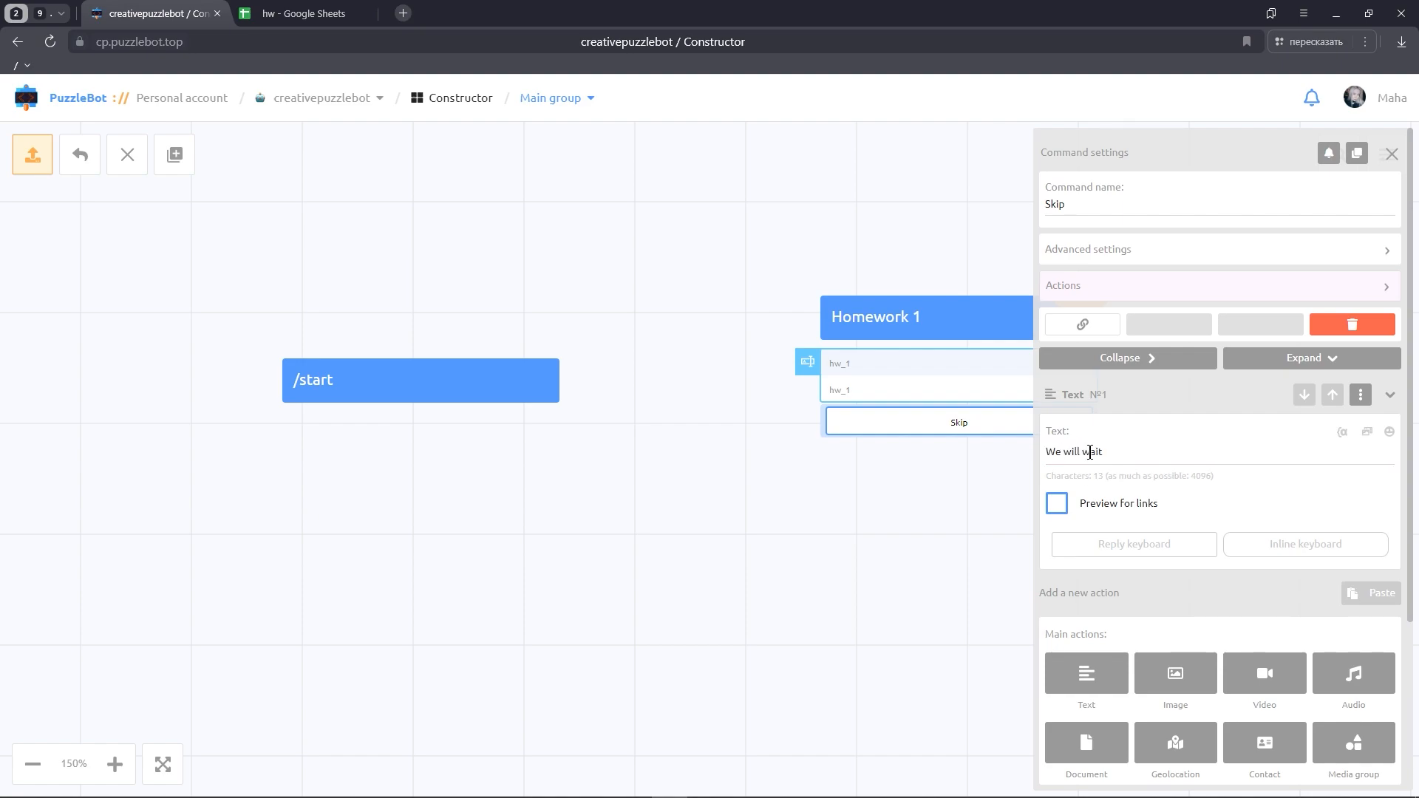
type("for your answer next time")
Give the Skip command a Delete after time action of 3 seconds and place its block below Homework 1
left_click(1103, 297)
left_click(1113, 472)
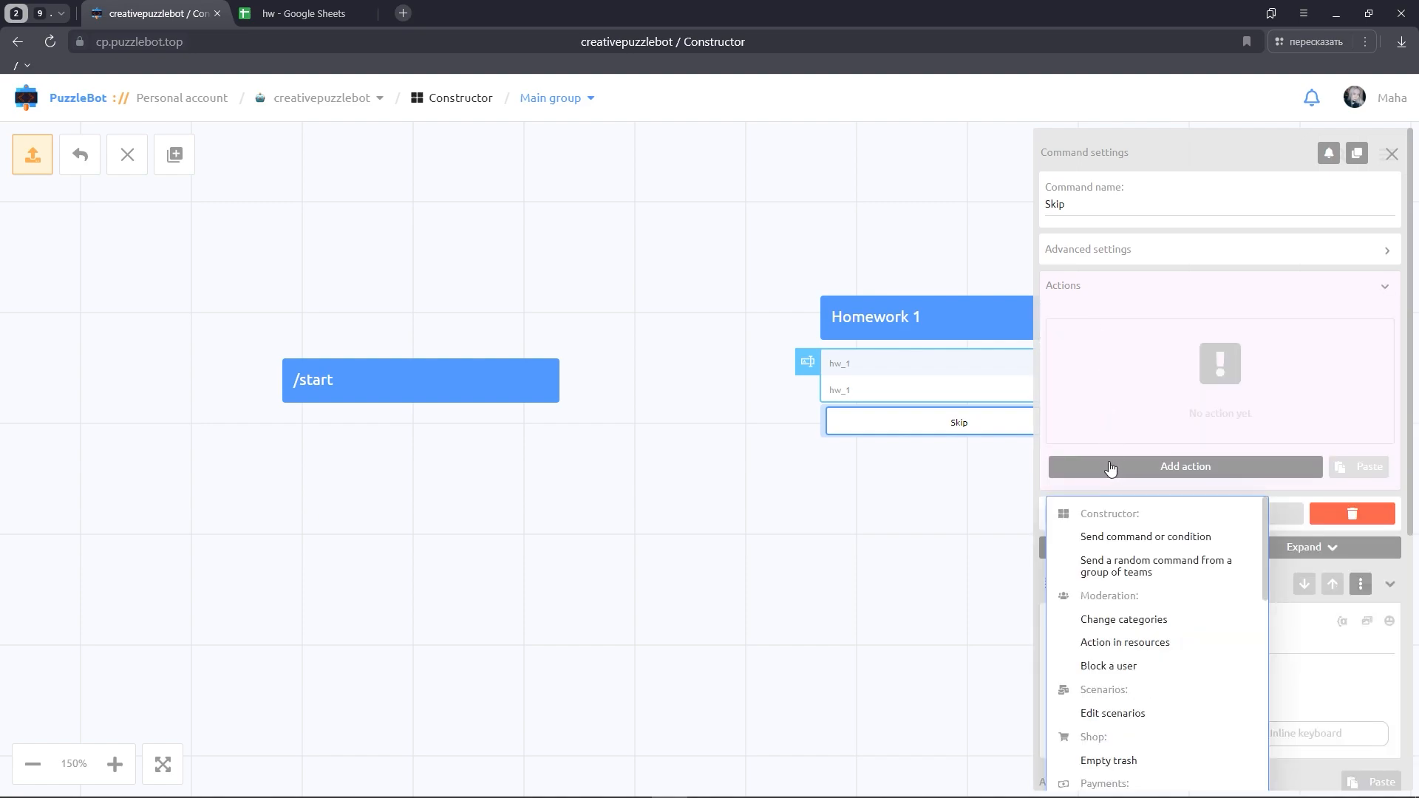
scroll(1124, 562, "down", 1)
scroll(1125, 573, "down", 8)
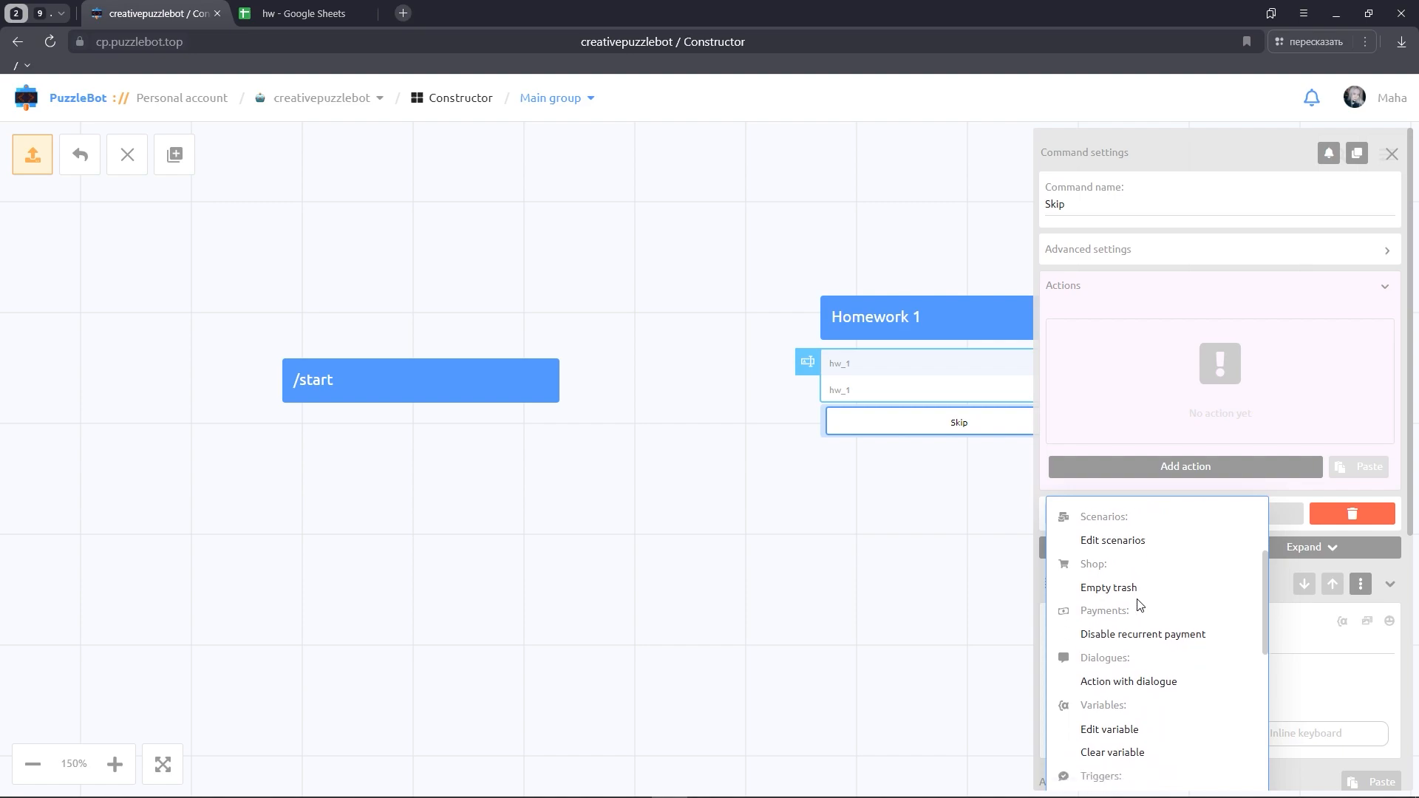
scroll(1139, 602, "down", 1)
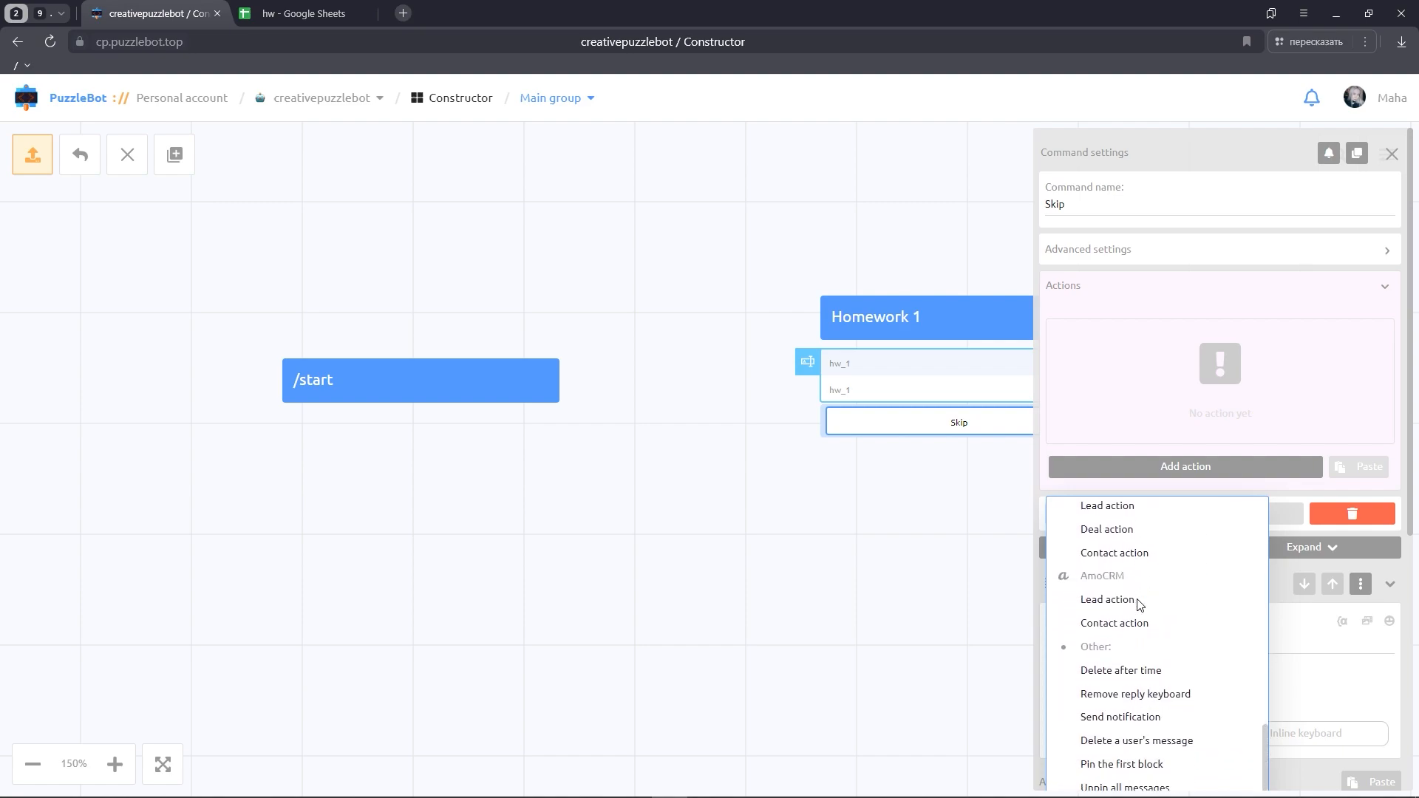
left_click(1125, 672)
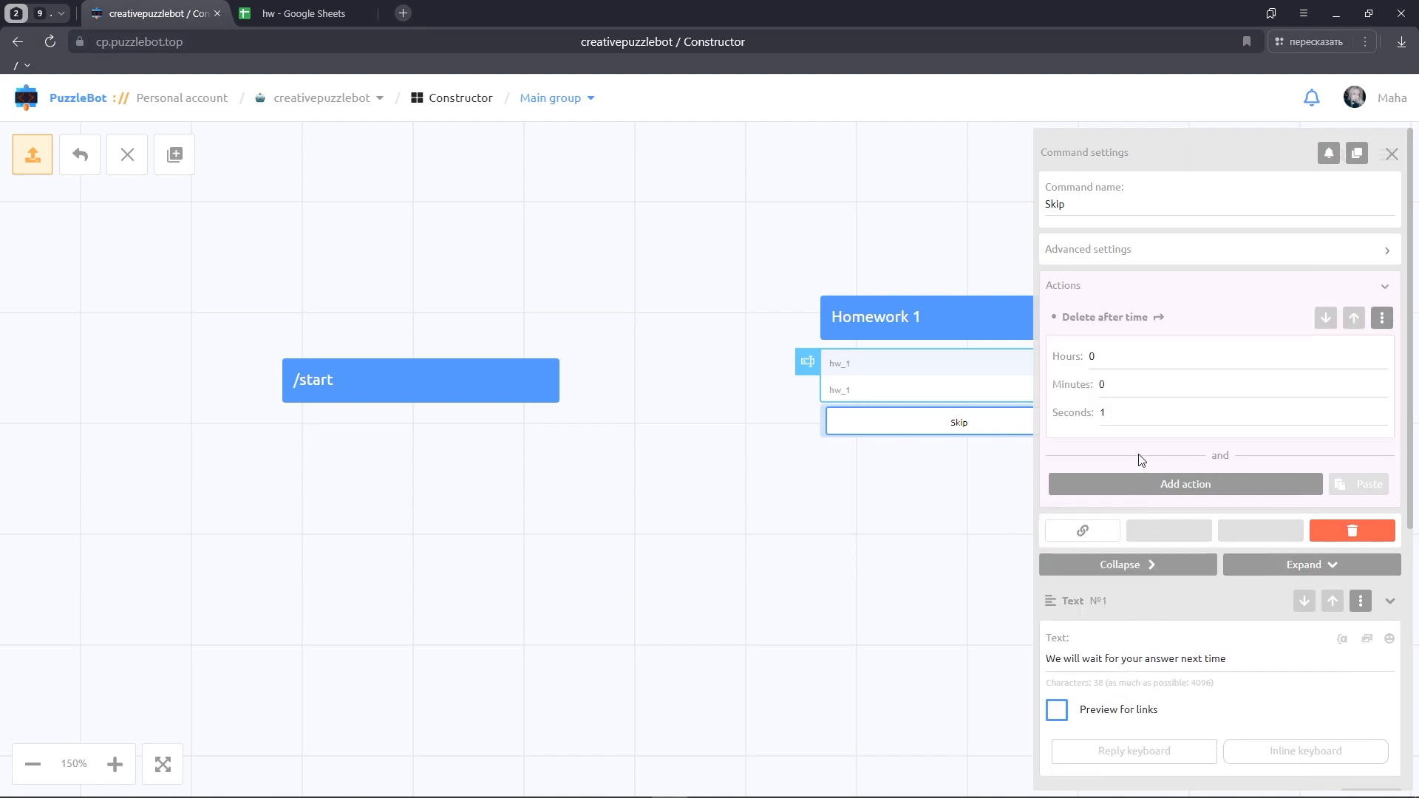
left_click_drag(1124, 414, 1094, 411)
type("3")
left_click(843, 495)
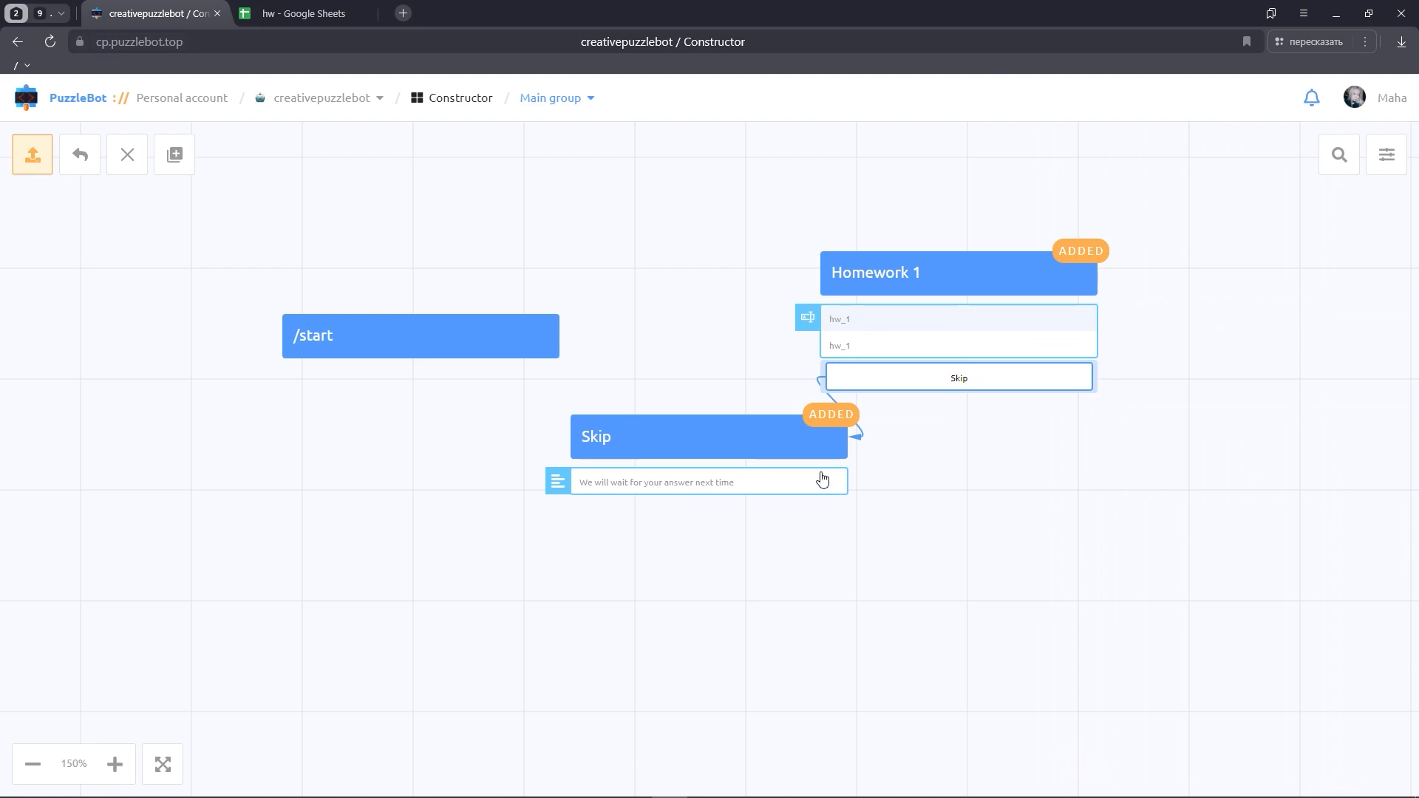
left_click_drag(785, 490, 754, 534)
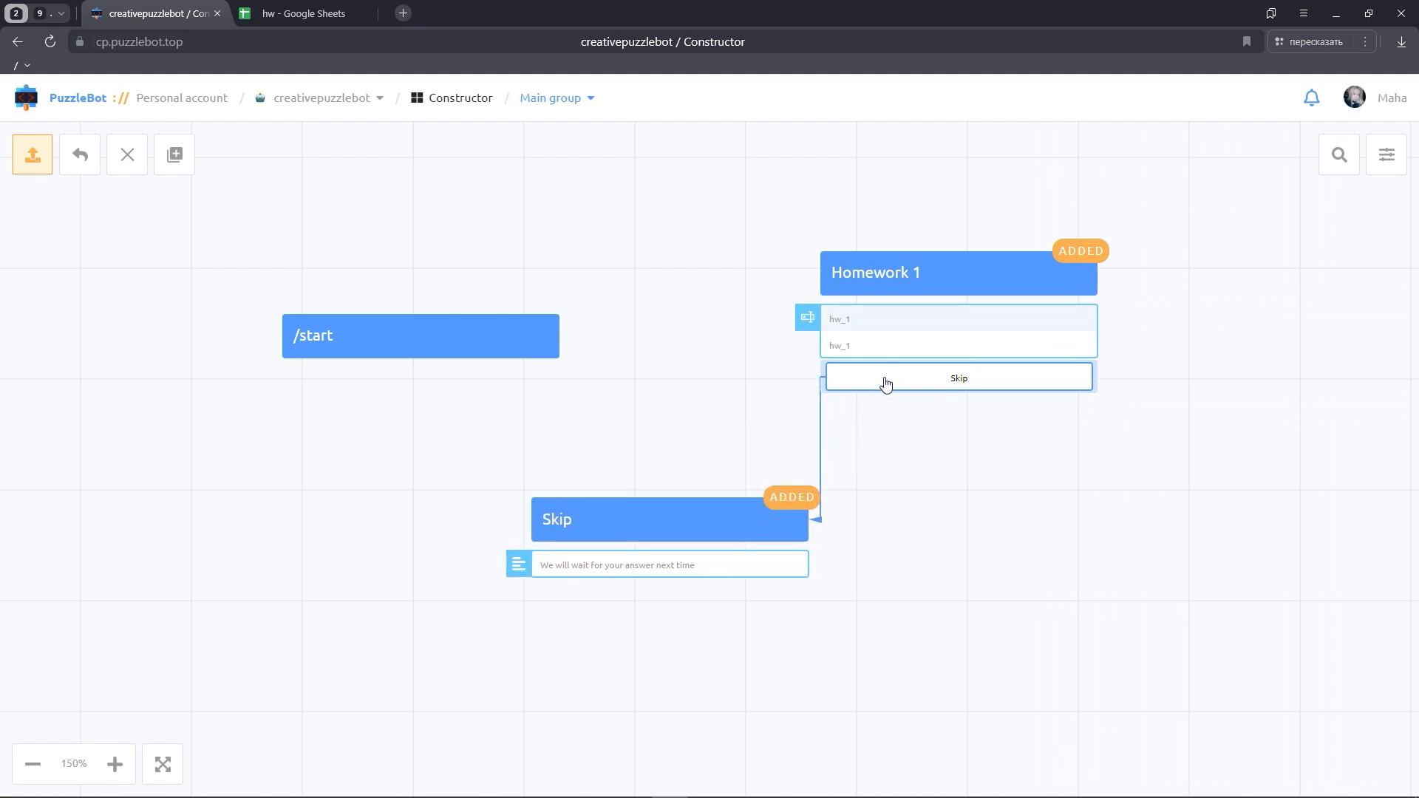
Set the Skip button in Homework 1's input form to jump to the Skip command
left_click(914, 298)
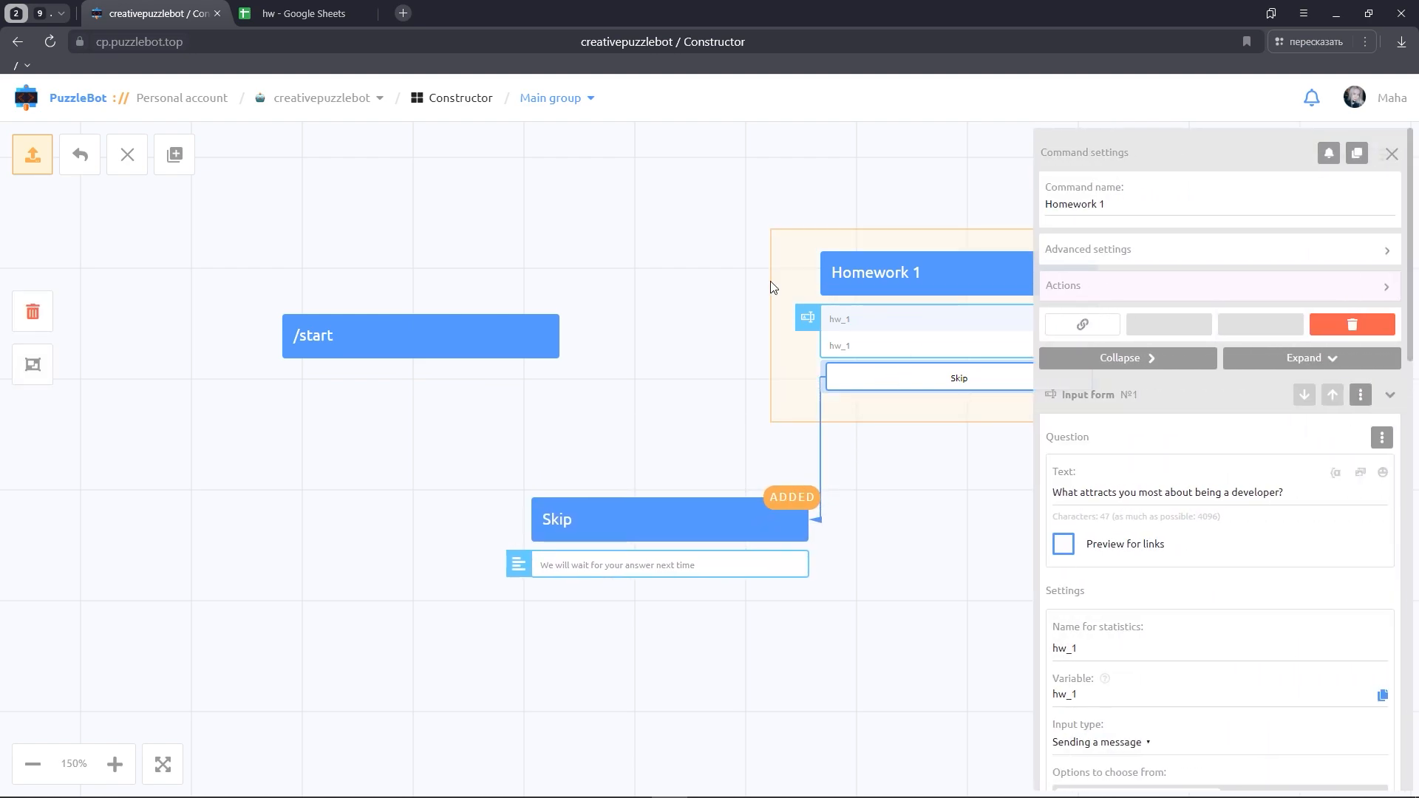
scroll(1231, 495, "down", 5)
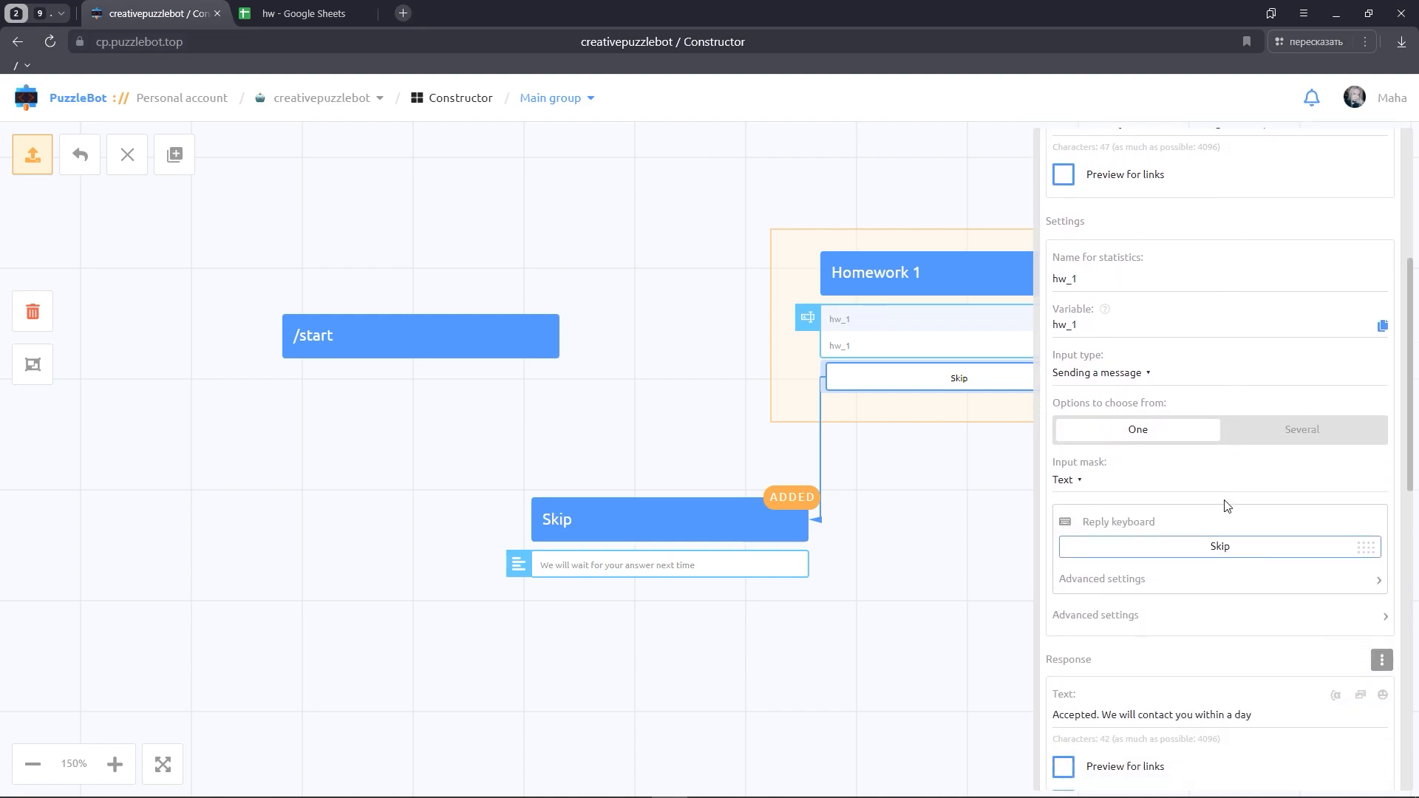
left_click(1245, 550)
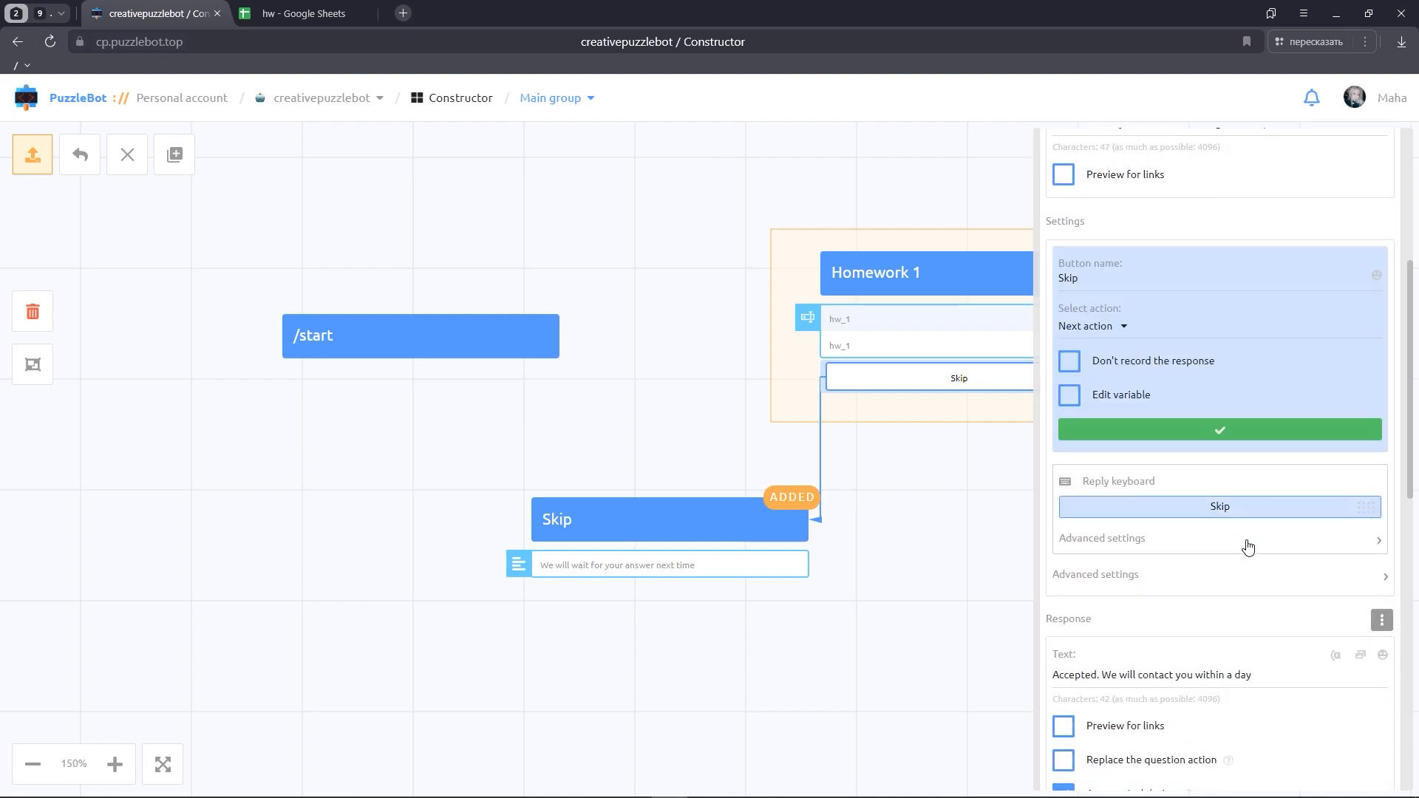
left_click(1120, 331)
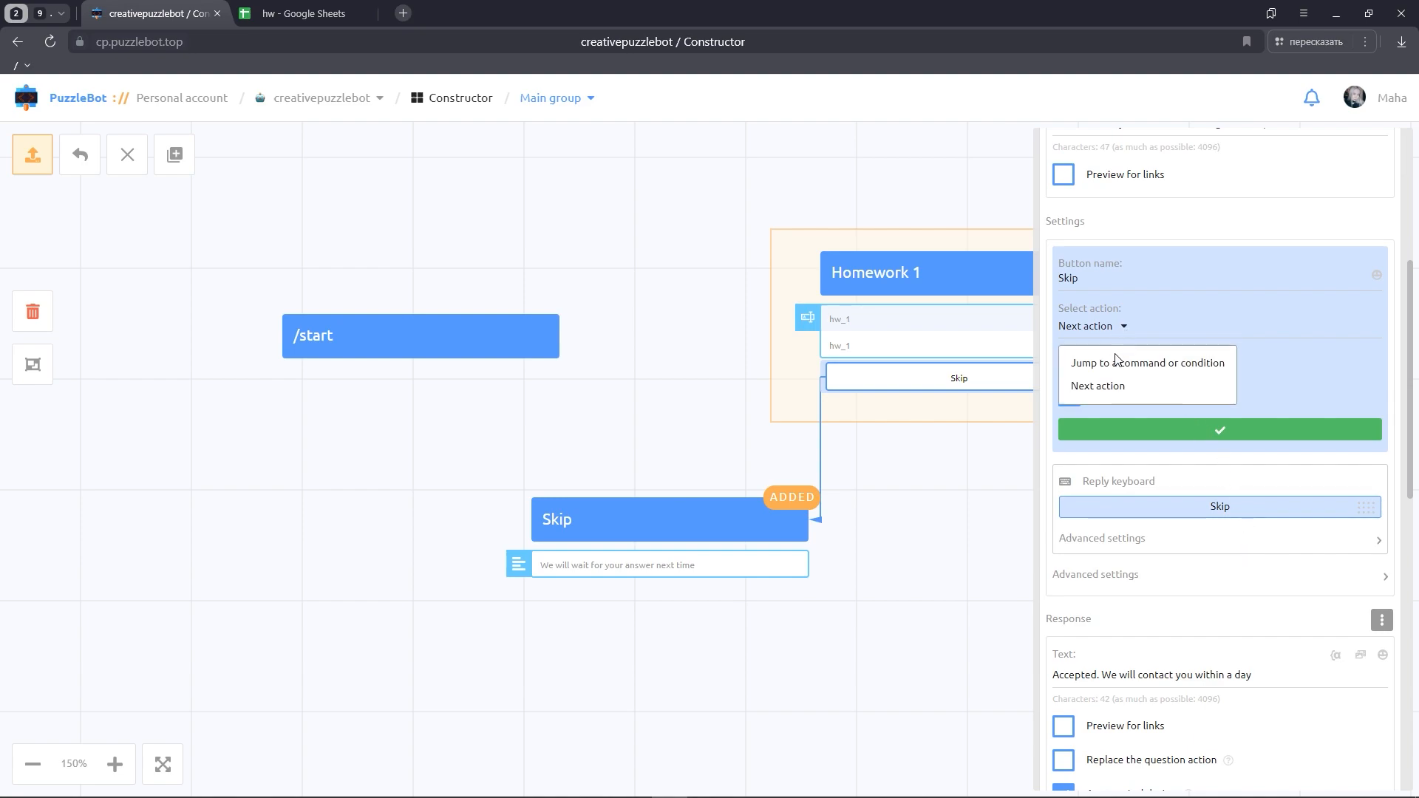
left_click(1116, 363)
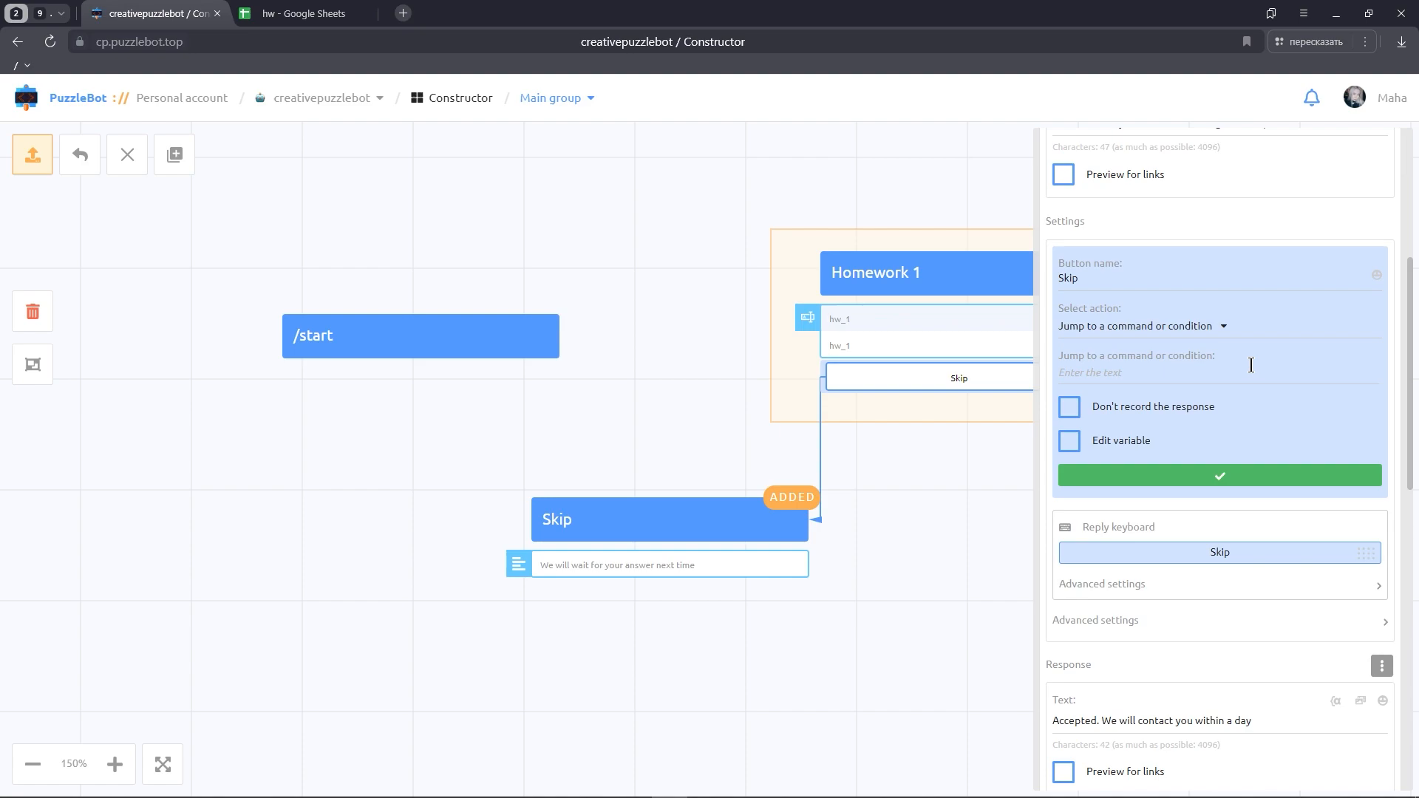
left_click(1160, 376)
type("S")
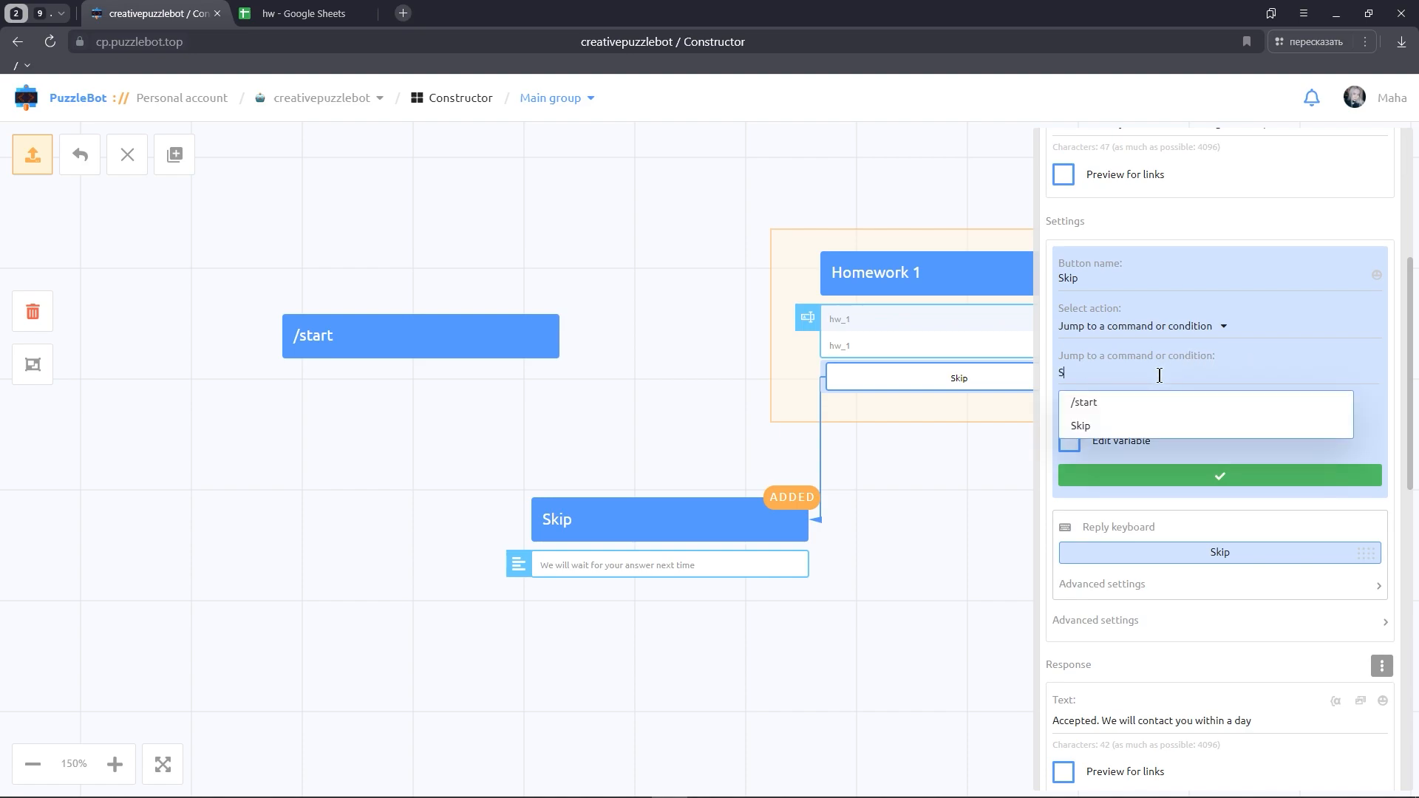
left_click(1119, 426)
left_click(1109, 473)
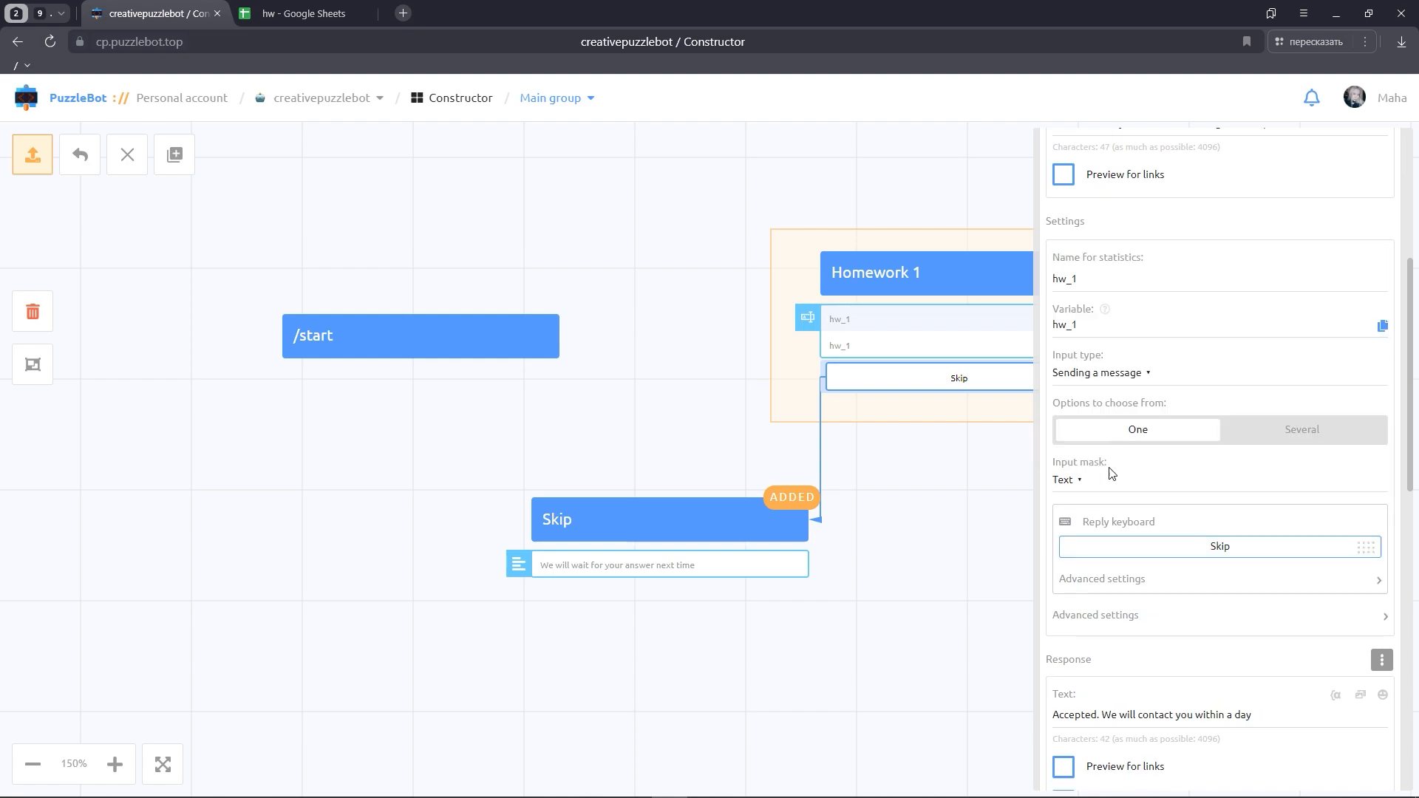
left_click(869, 484)
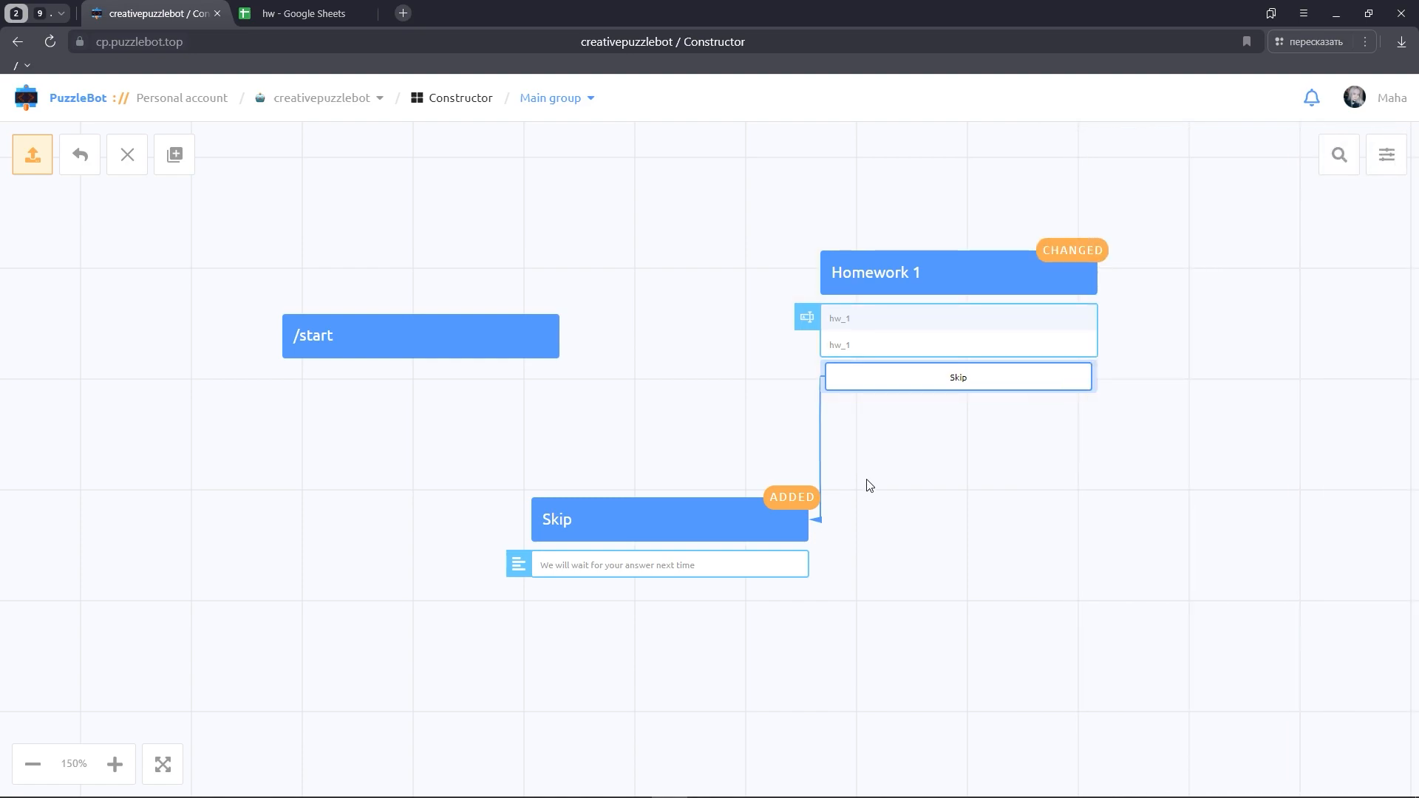
Add a regular command named "Notification hw 1" with a text message beginning "Homework from"
left_click(174, 155)
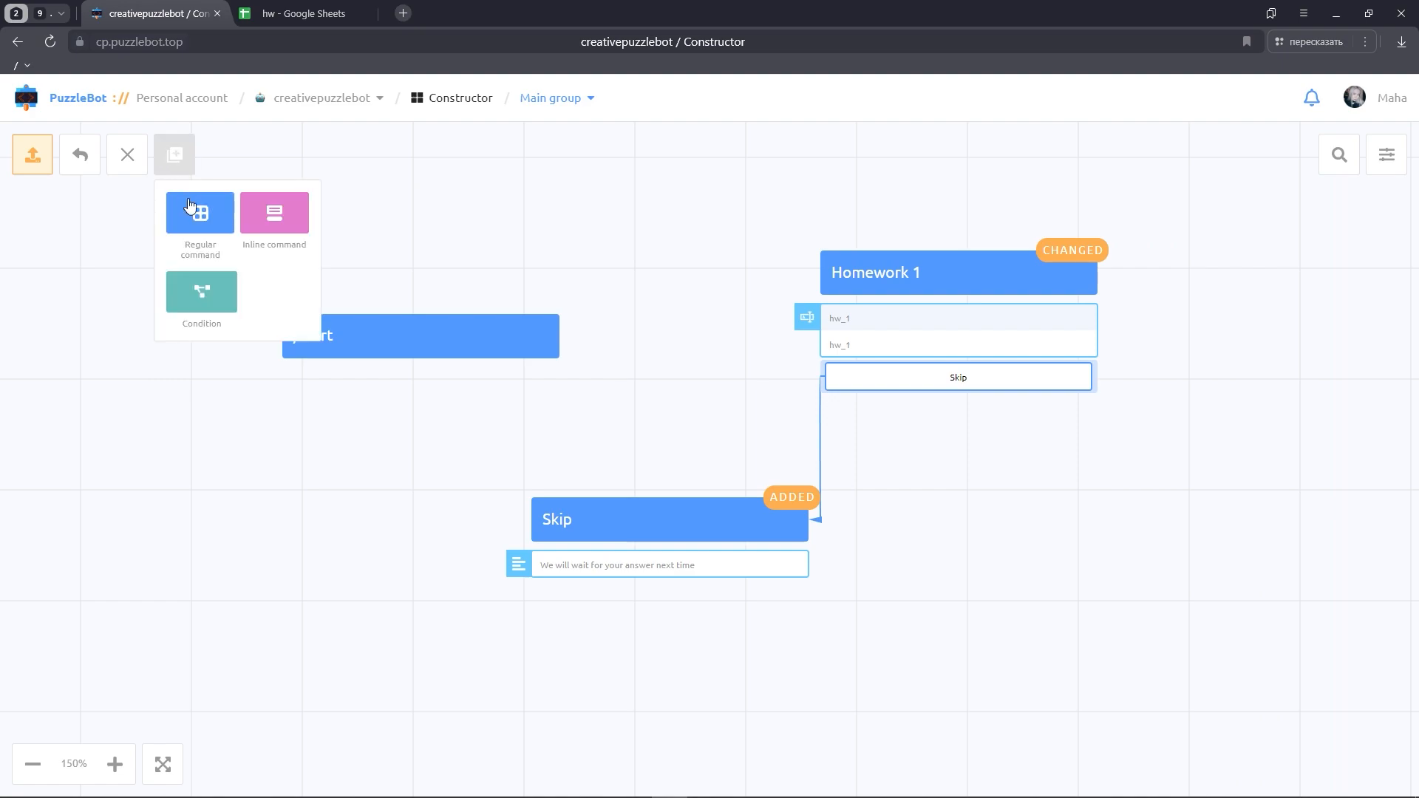
left_click(195, 216)
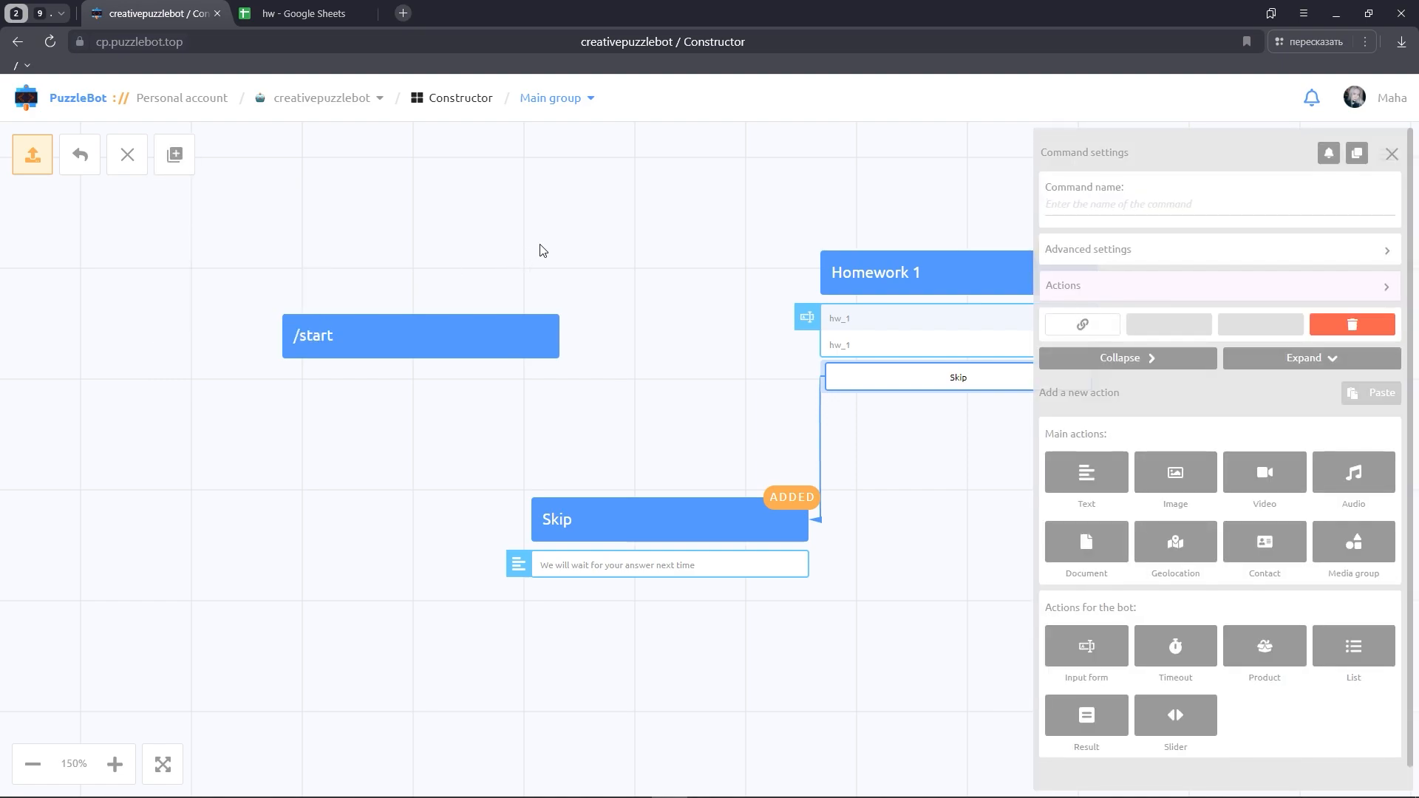
type("Notification hw 1")
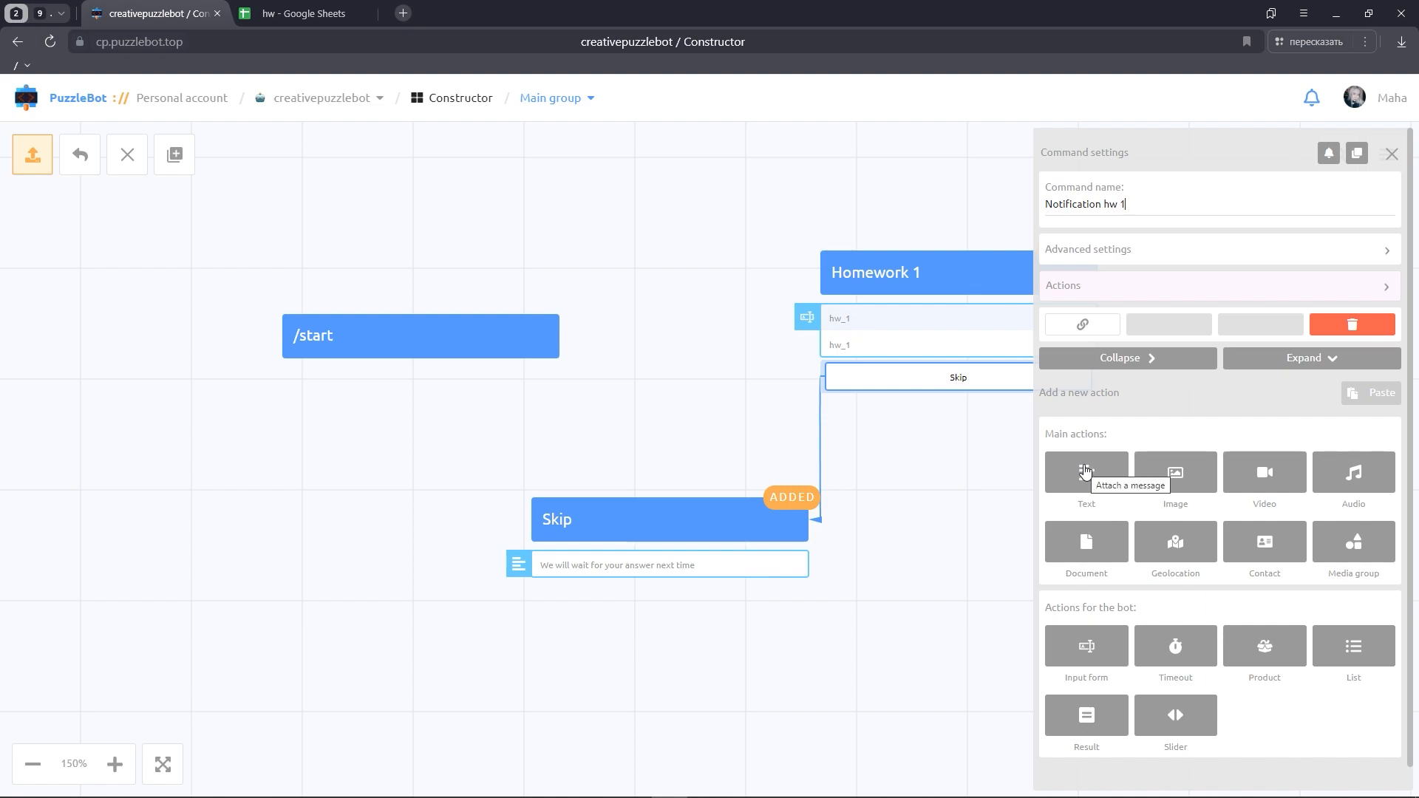
left_click(1085, 473)
type("Homework from")
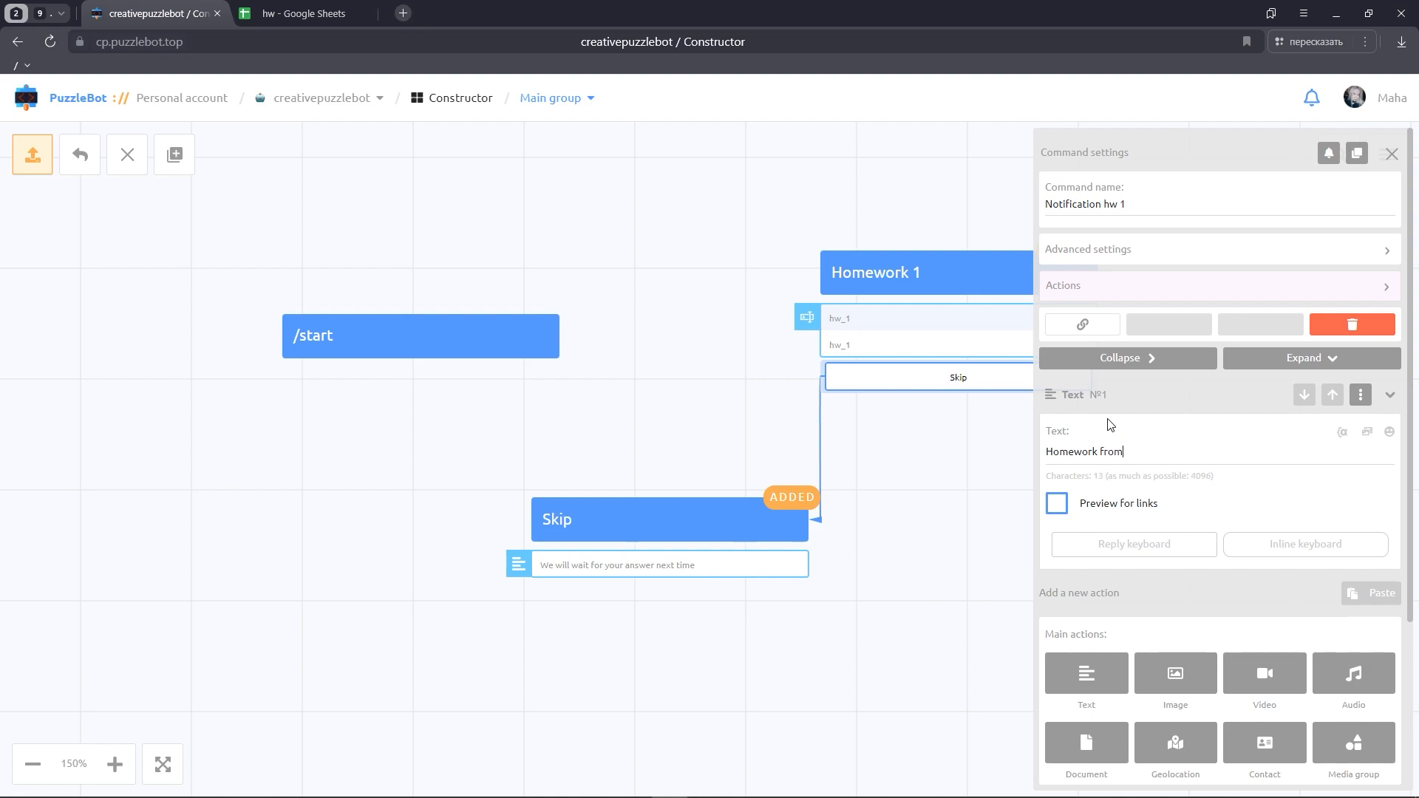
Insert the FIRST_NAME, LAST_NAME and USERNAME variables after "Homework from" in the Notification hw 1 text
left_click(1343, 433)
type("fir")
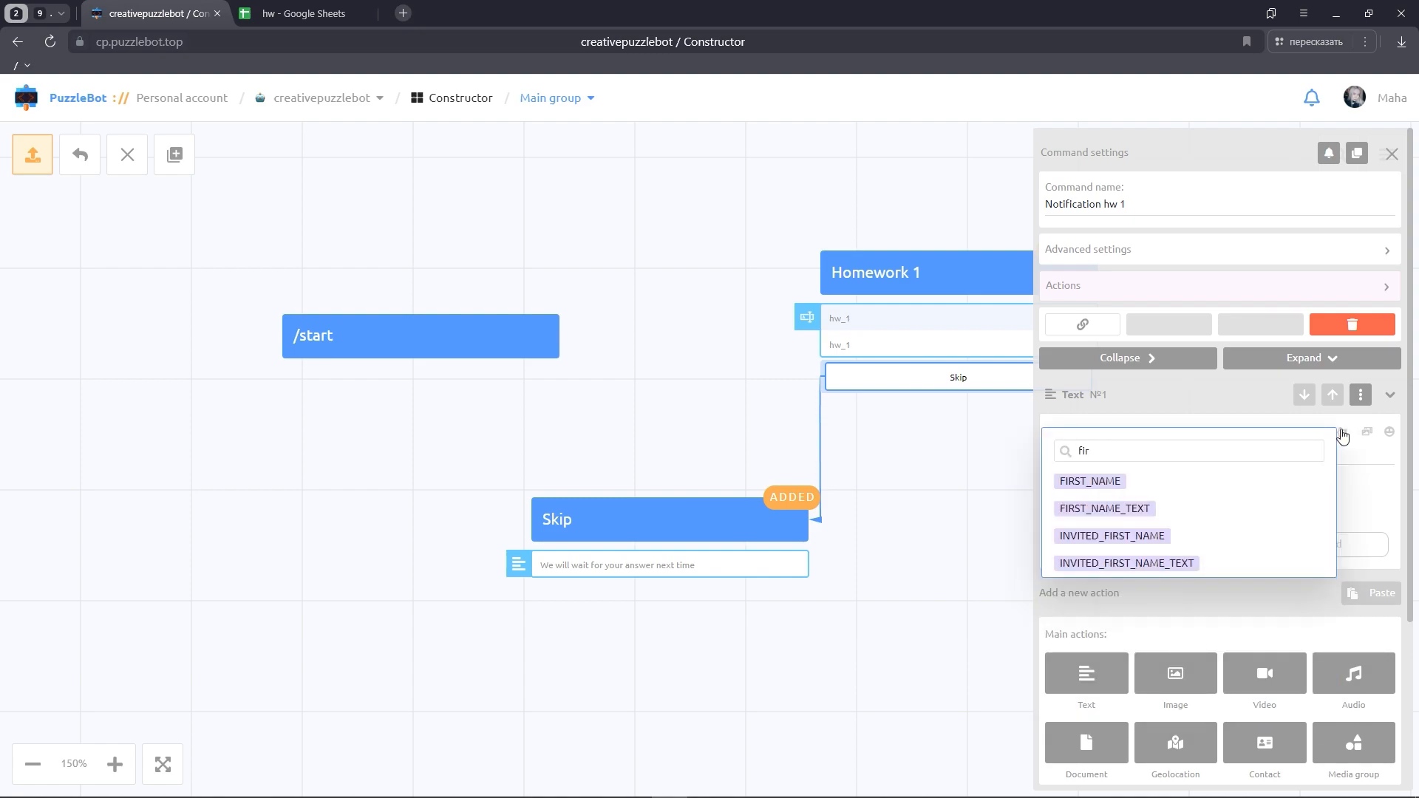
left_click(1091, 482)
left_click(1343, 435)
type("last_")
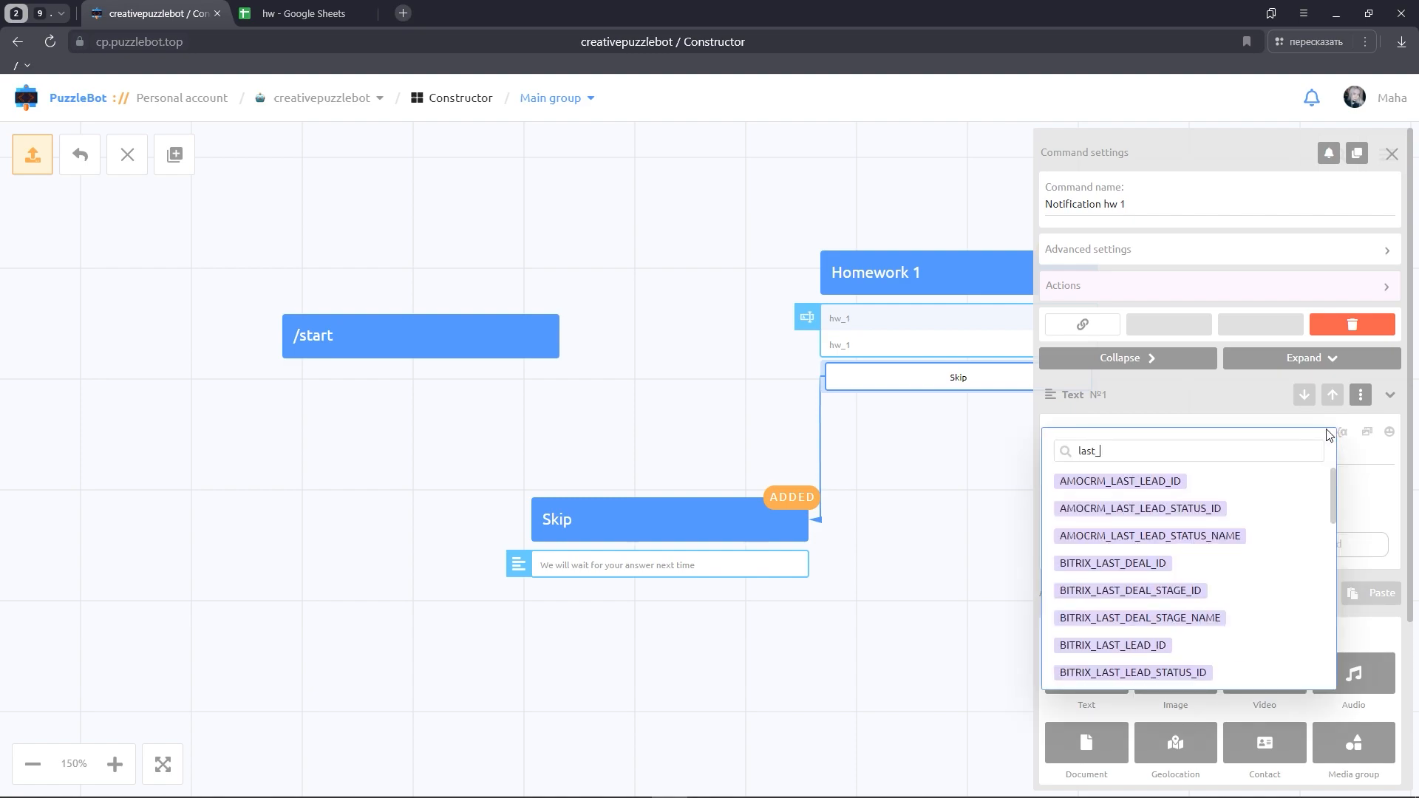
type("name")
left_click(1095, 536)
left_click(1346, 436)
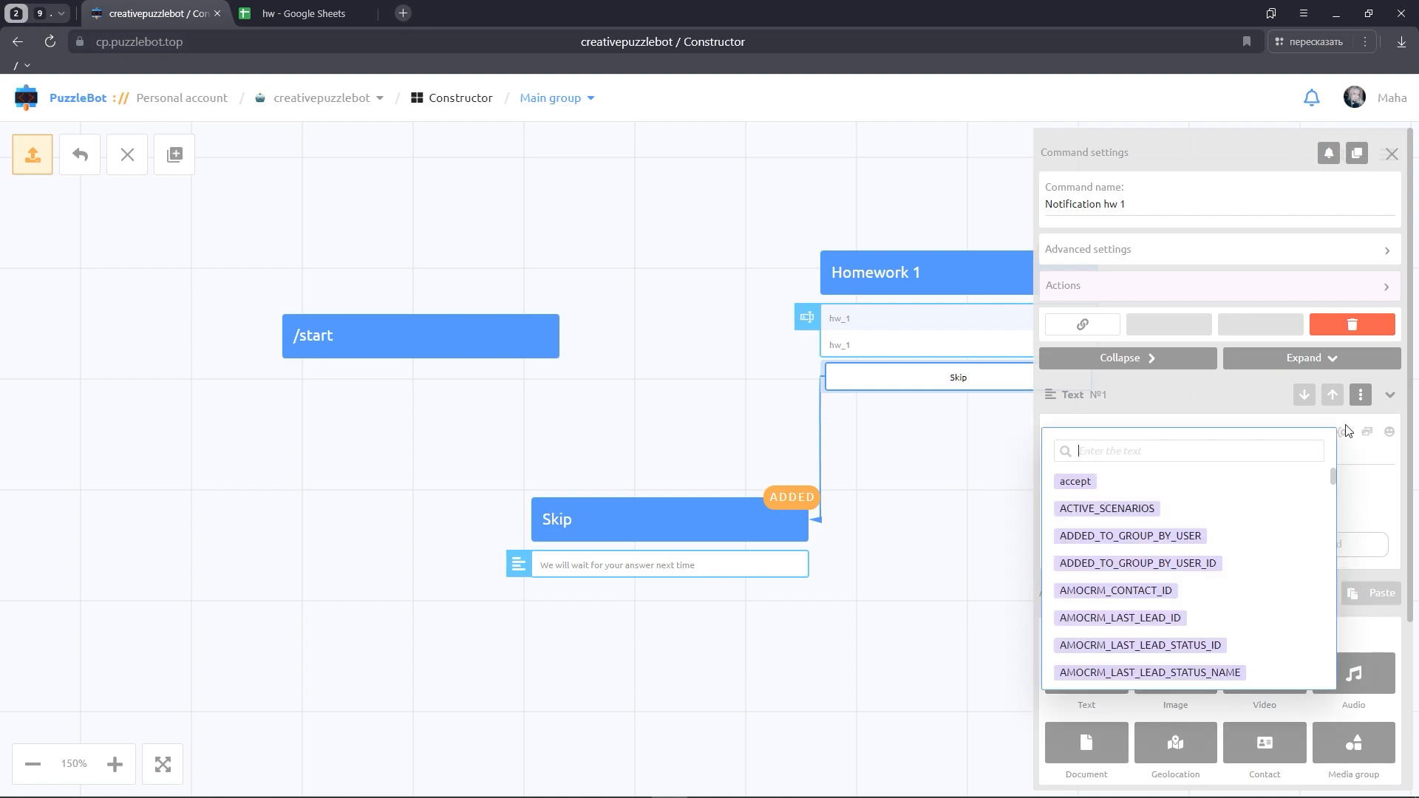
type("usern")
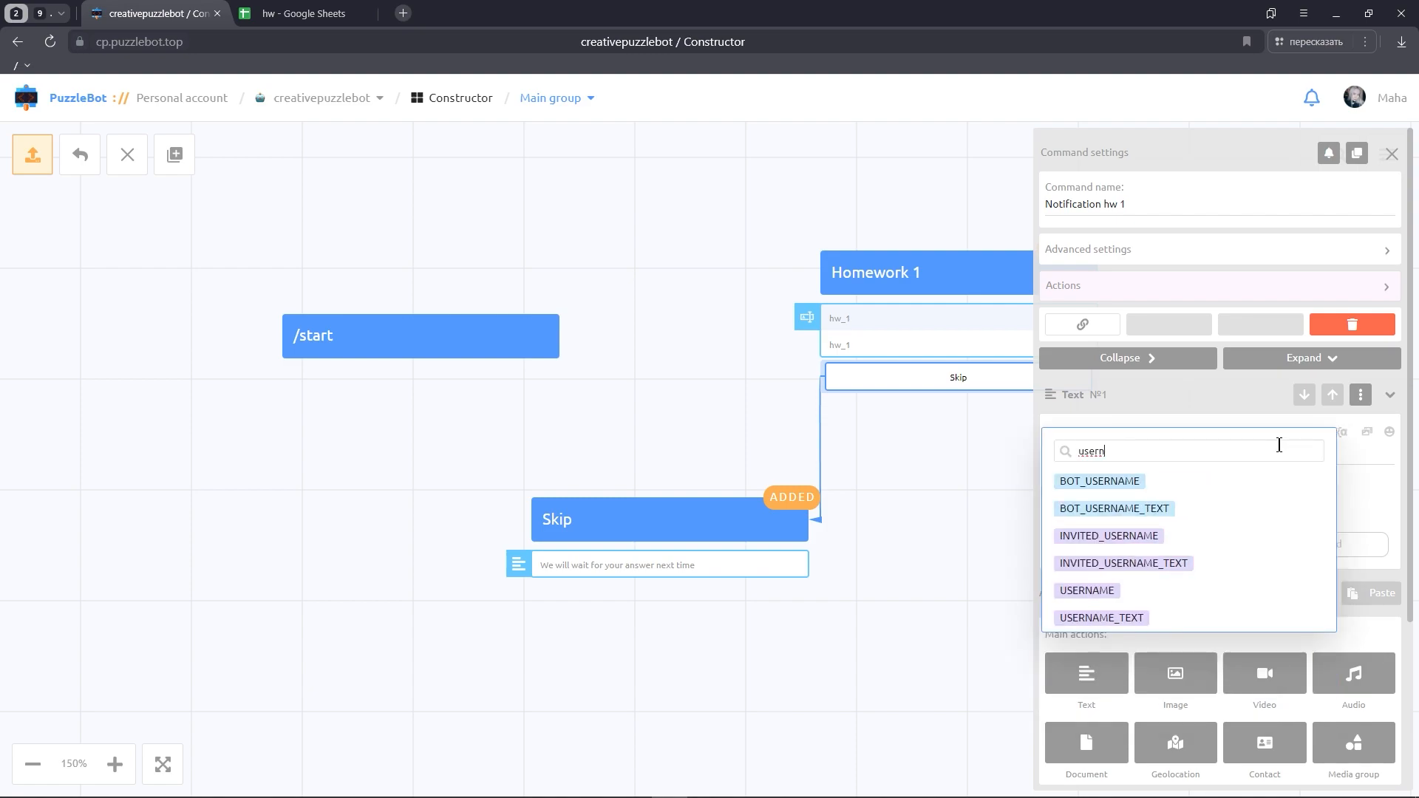
left_click(1088, 590)
Add an "Answer:" line with the hw_1 variable to the notification text and place the Notification hw 1 block below Homework 1
key("Return")
key("Return")
type("Answer:")
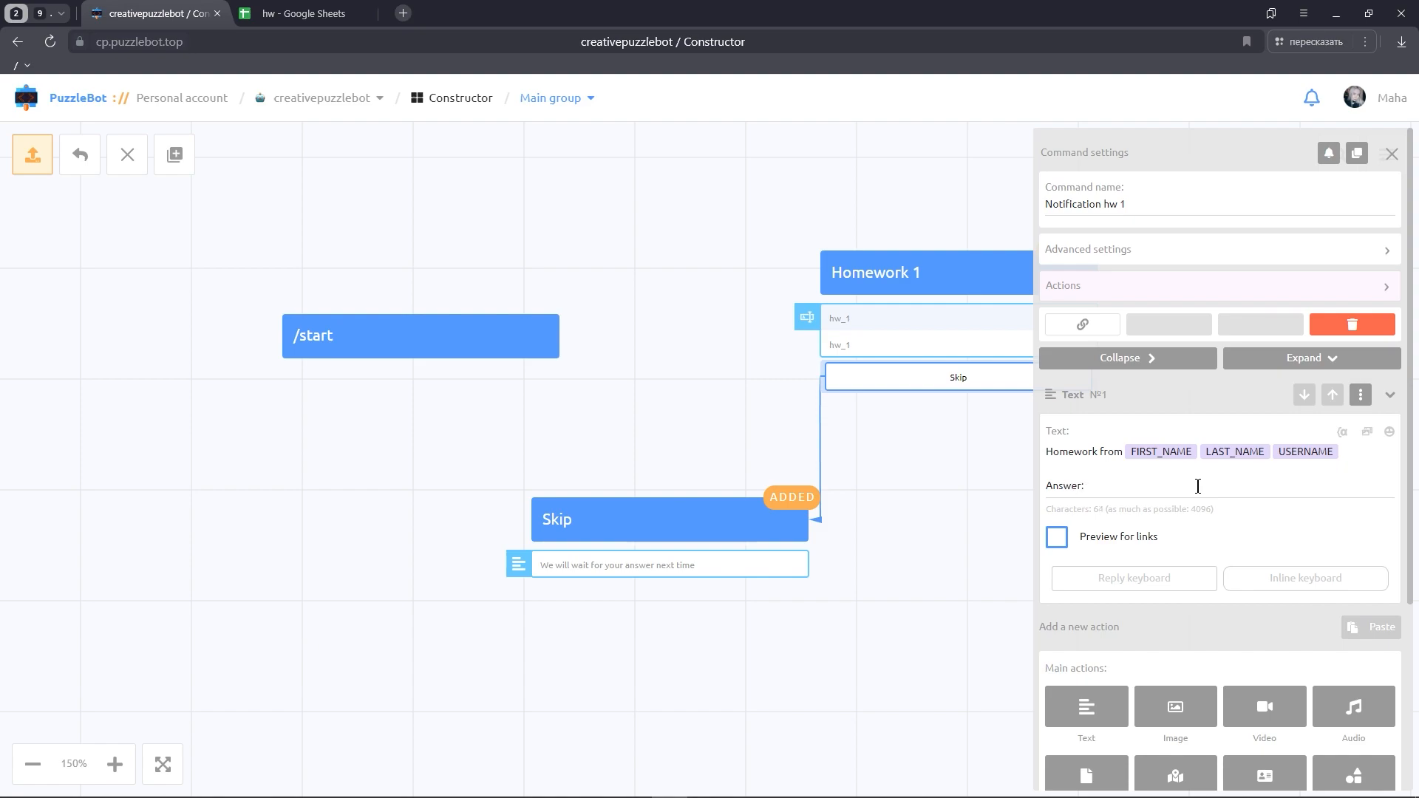
left_click(1342, 432)
type("hw")
left_click(1175, 487)
left_click(911, 454)
left_click_drag(775, 431, 899, 462)
Give Homework 1 a Send command or condition action that calls Notification hw 1
left_click(767, 223)
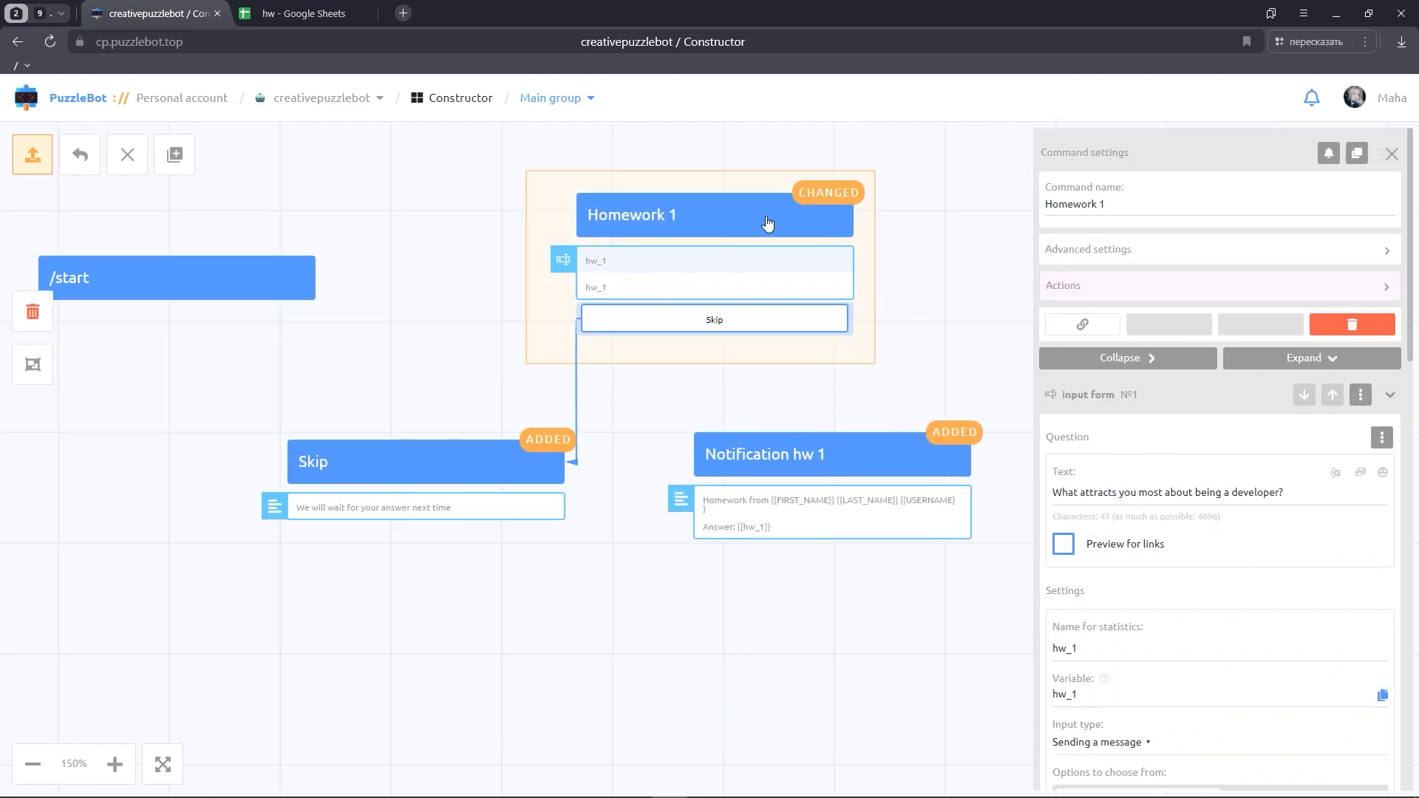
left_click(1124, 295)
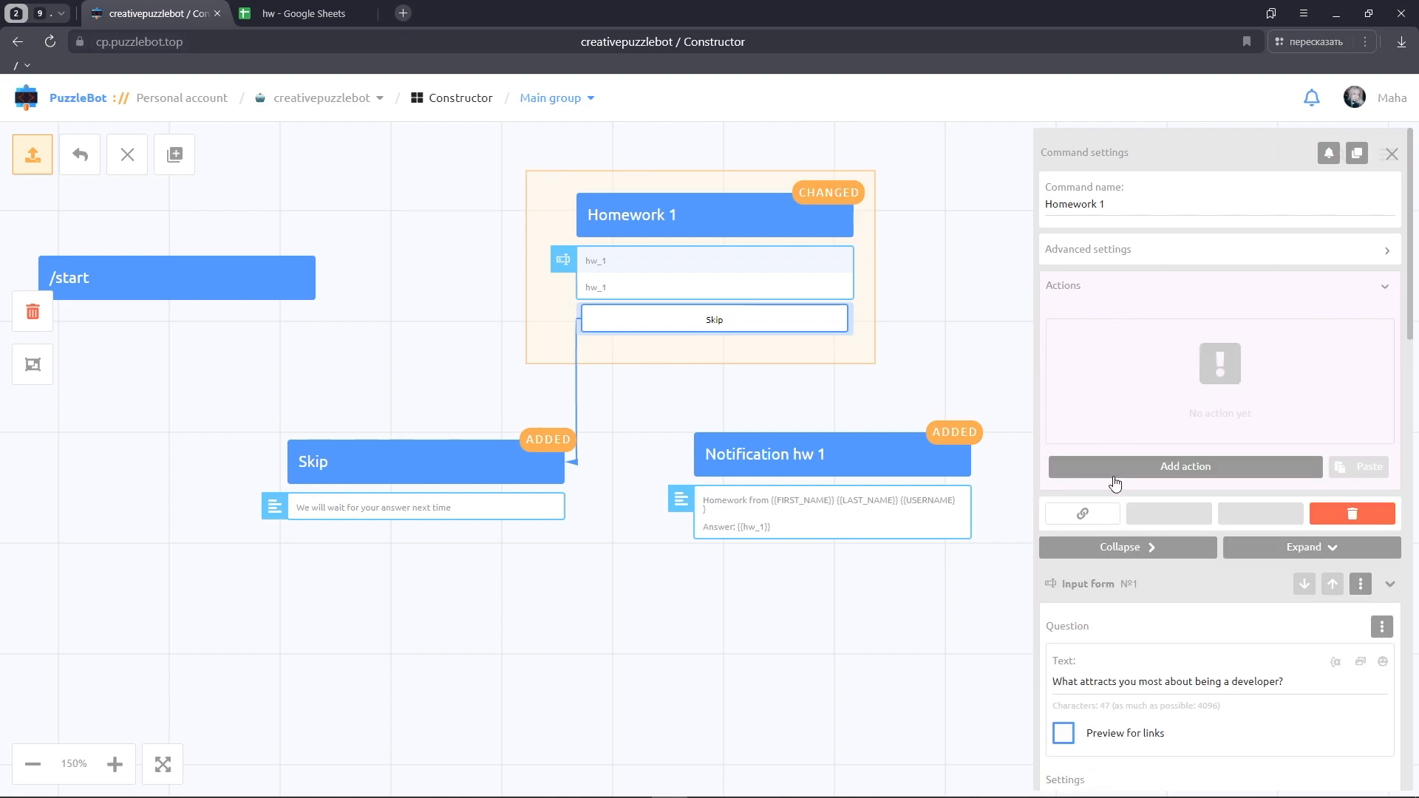
left_click(1118, 473)
left_click(1120, 537)
left_click(1124, 369)
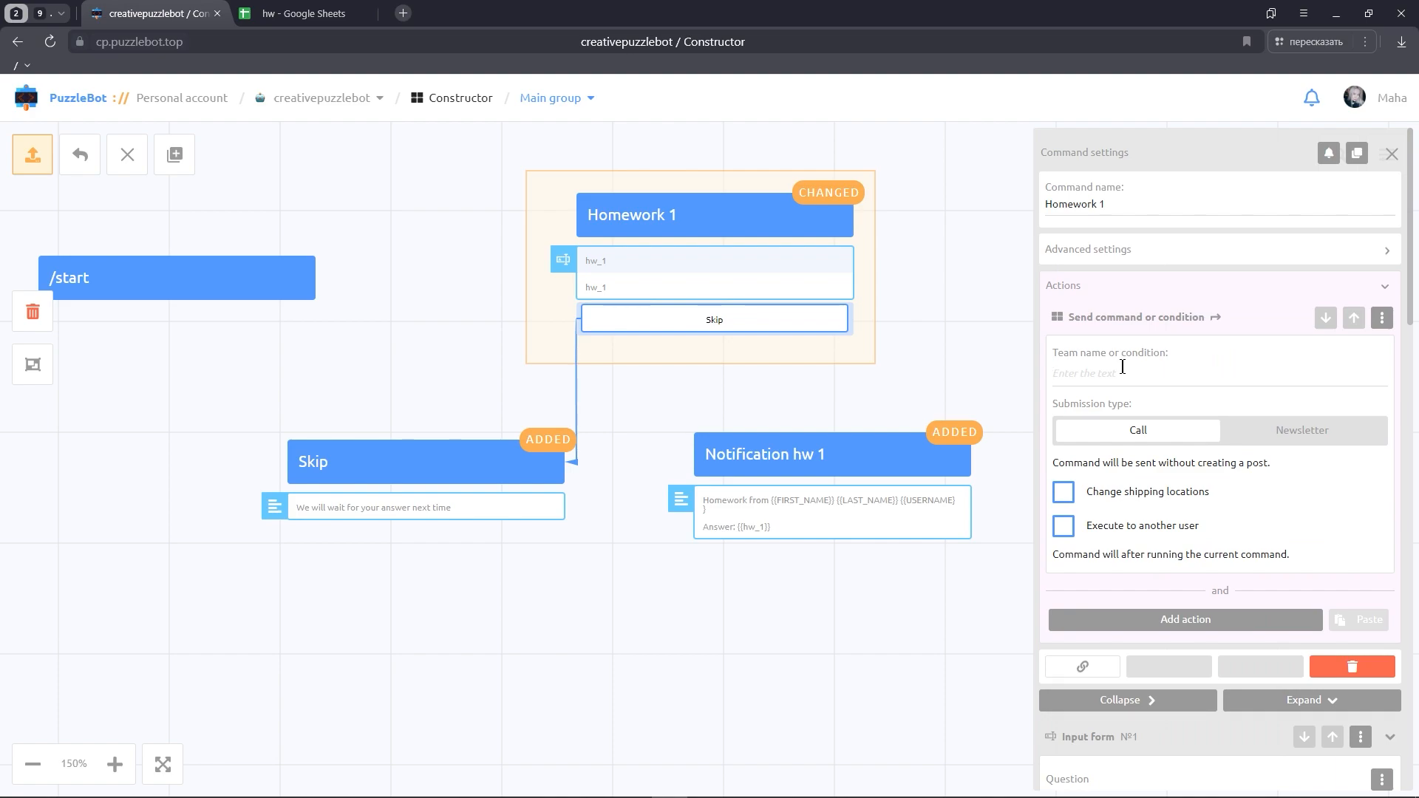
type("N")
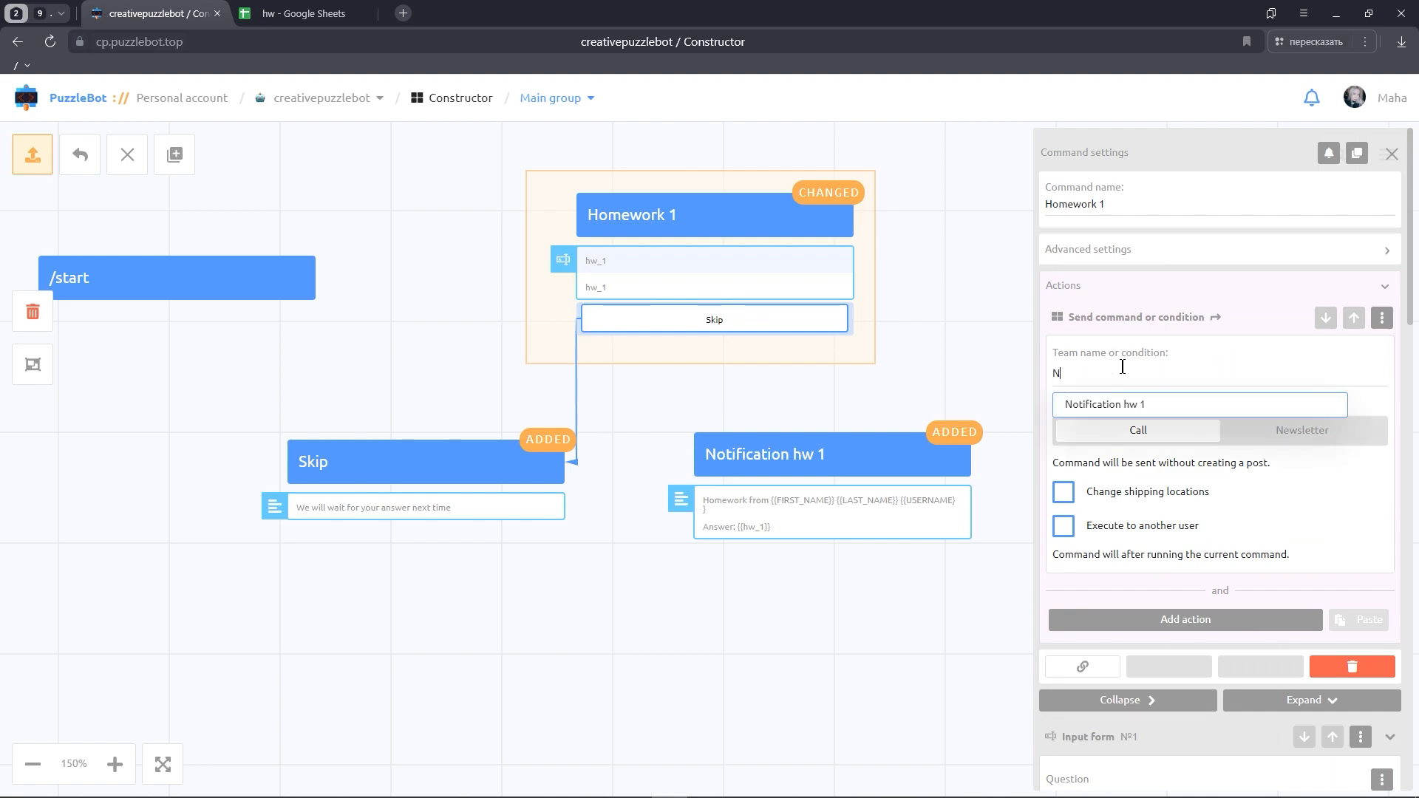
left_click(1113, 404)
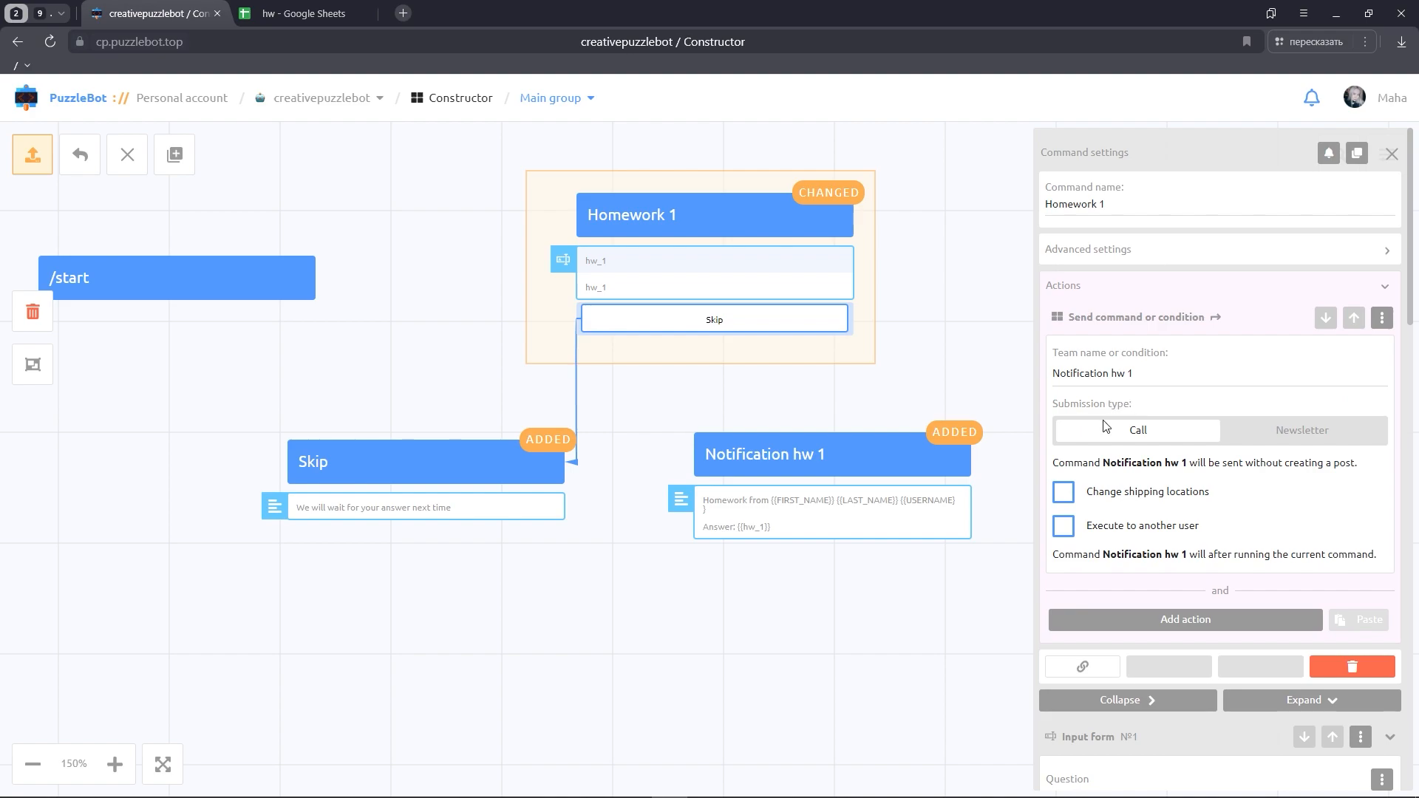
Change the shipping location of Homework 1's notification action to the Test resource
left_click(1065, 494)
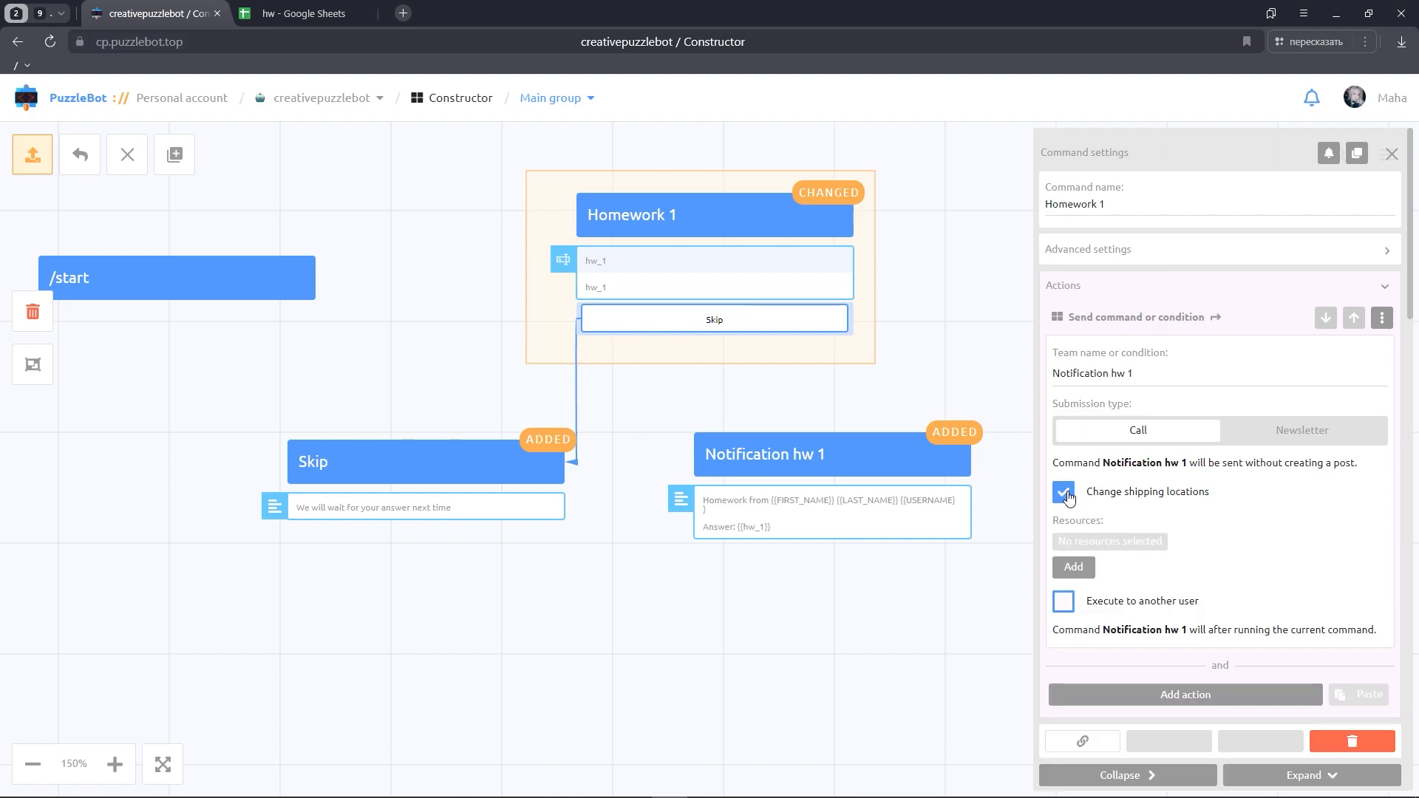
left_click(1073, 567)
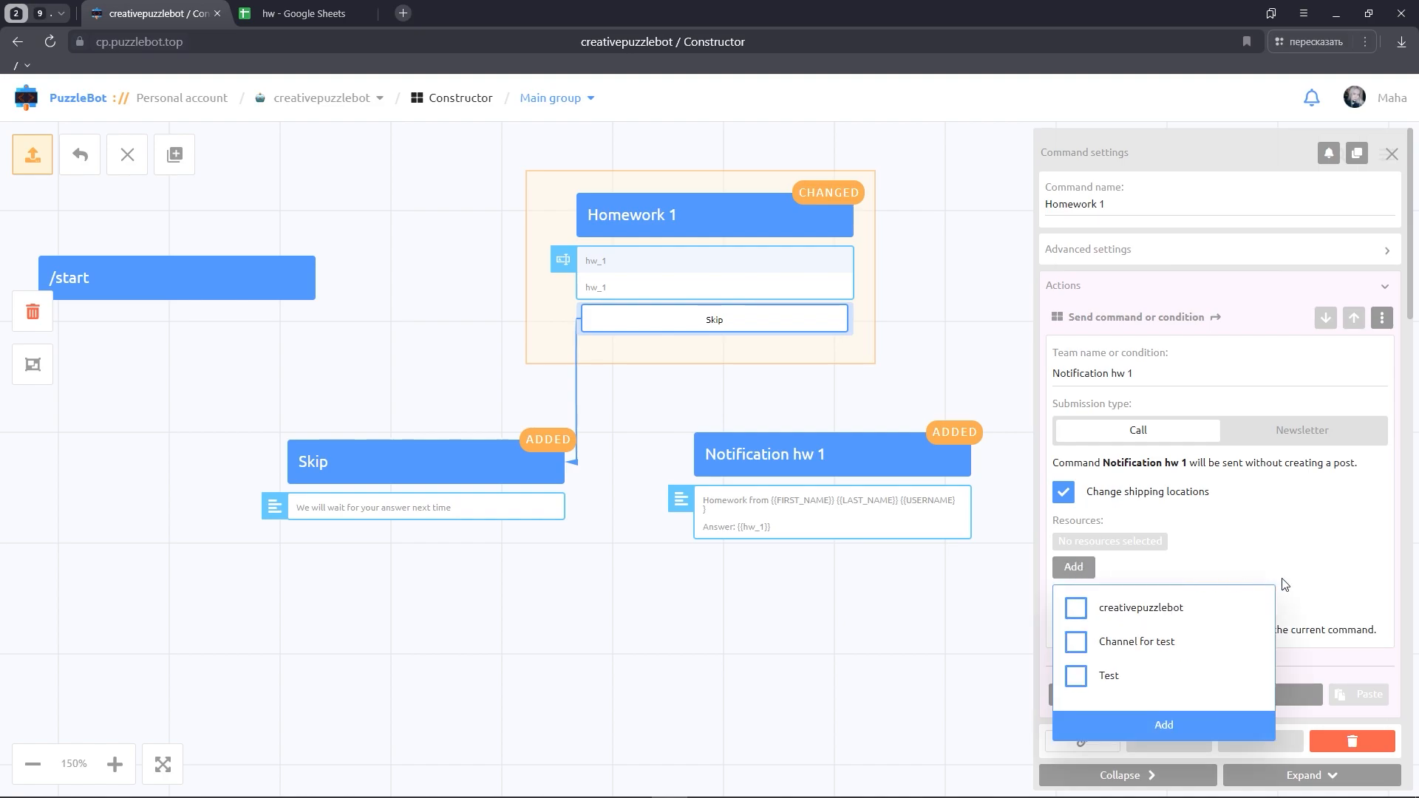
left_click(1077, 676)
left_click(1129, 714)
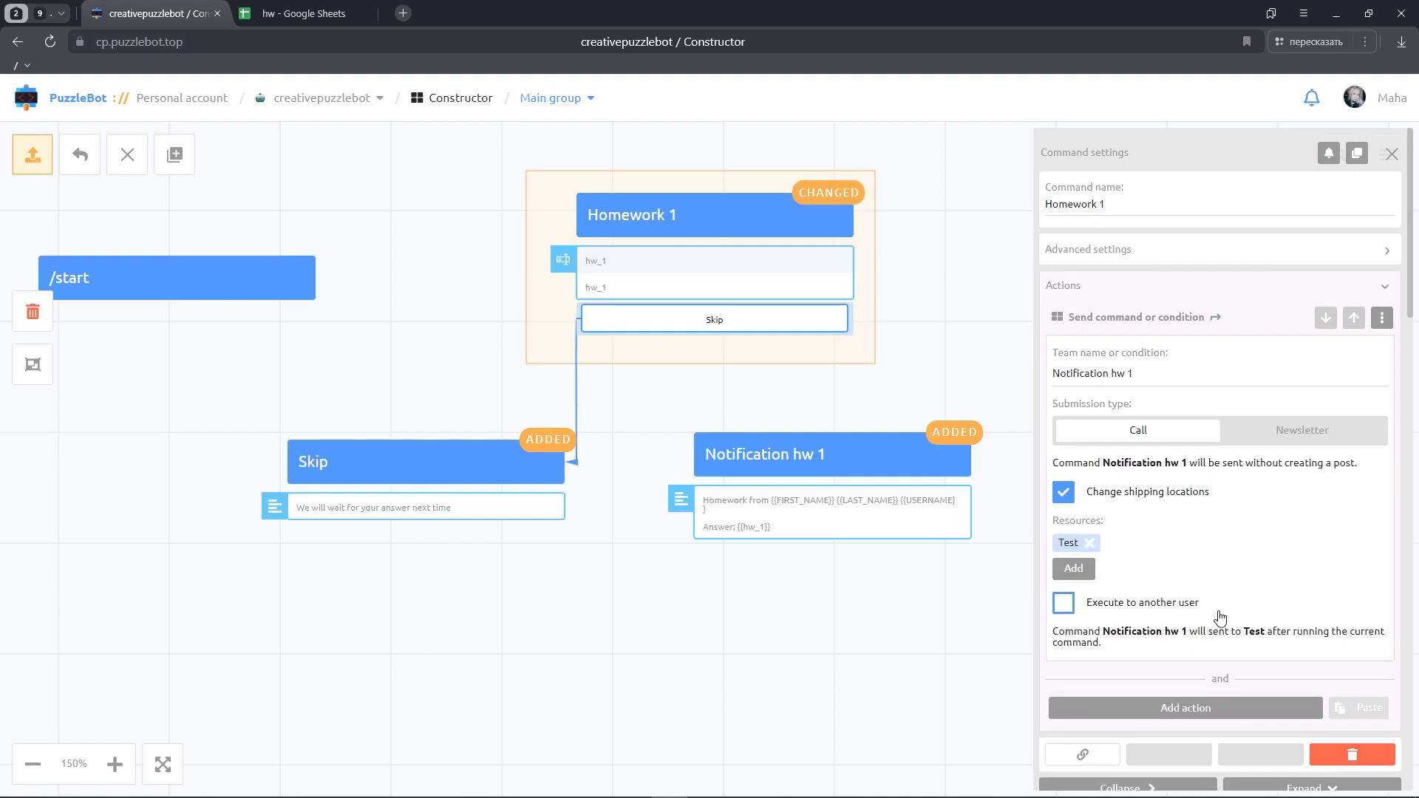
left_click(942, 617)
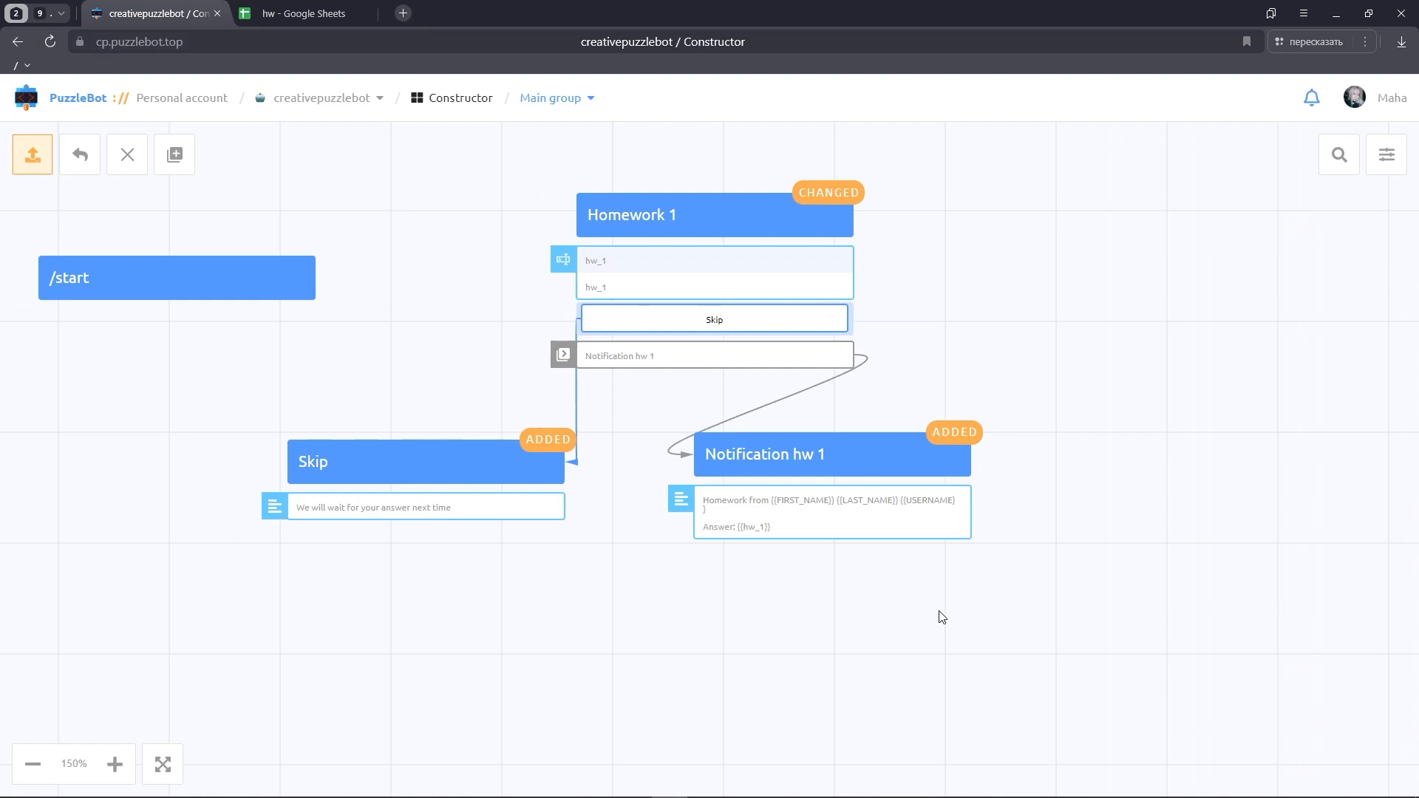
Give the /start command a Send command or condition action that calls Homework 1
left_click(221, 274)
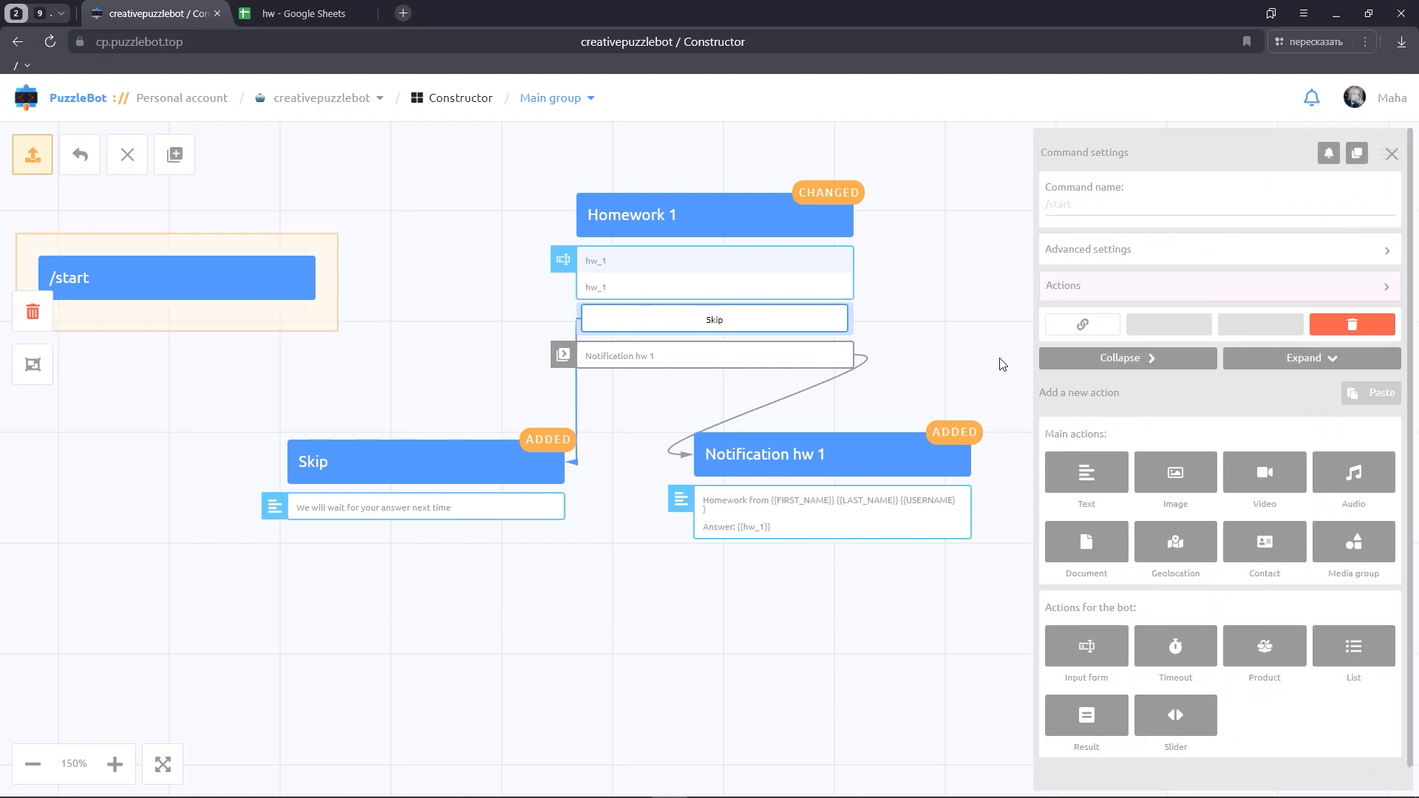
left_click(1126, 286)
left_click(1122, 467)
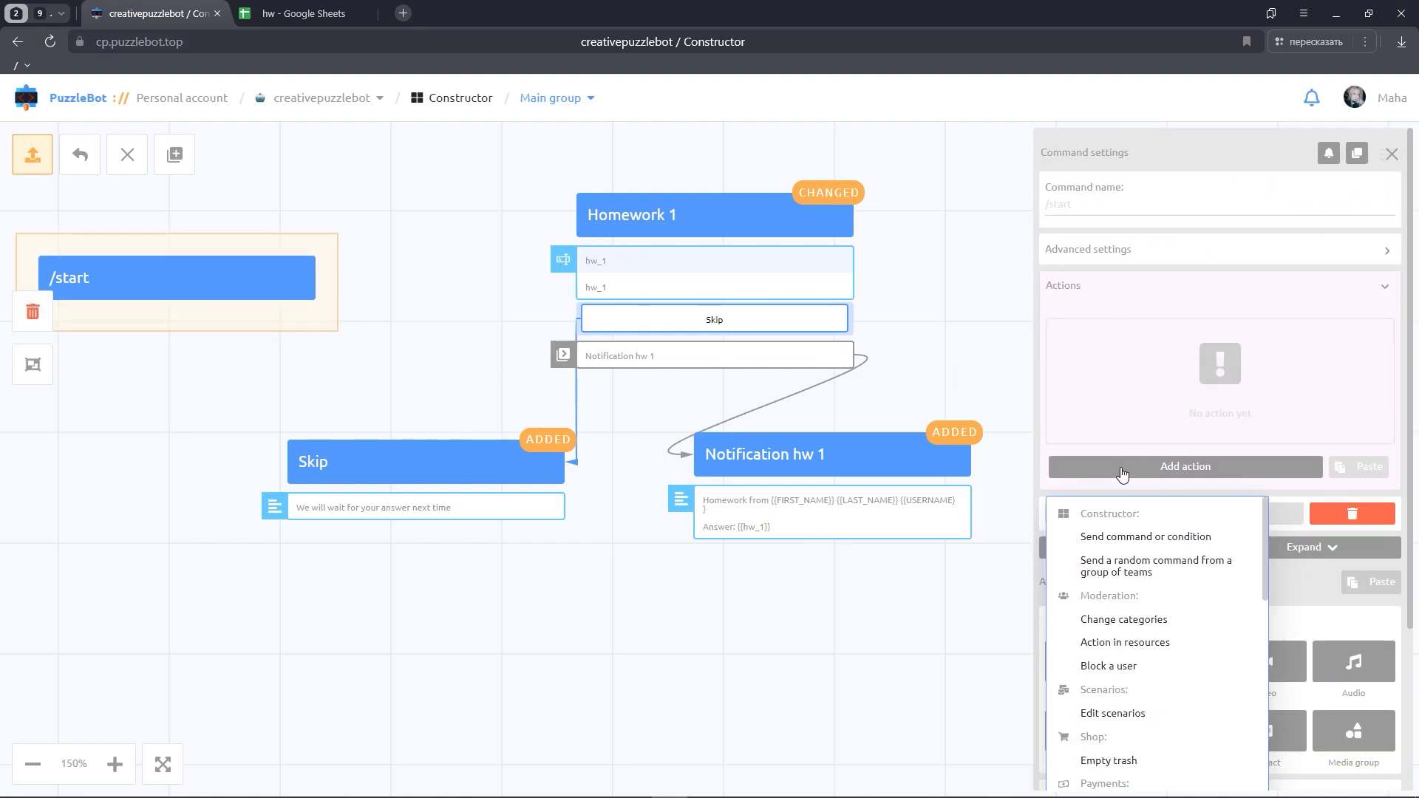
left_click(1139, 537)
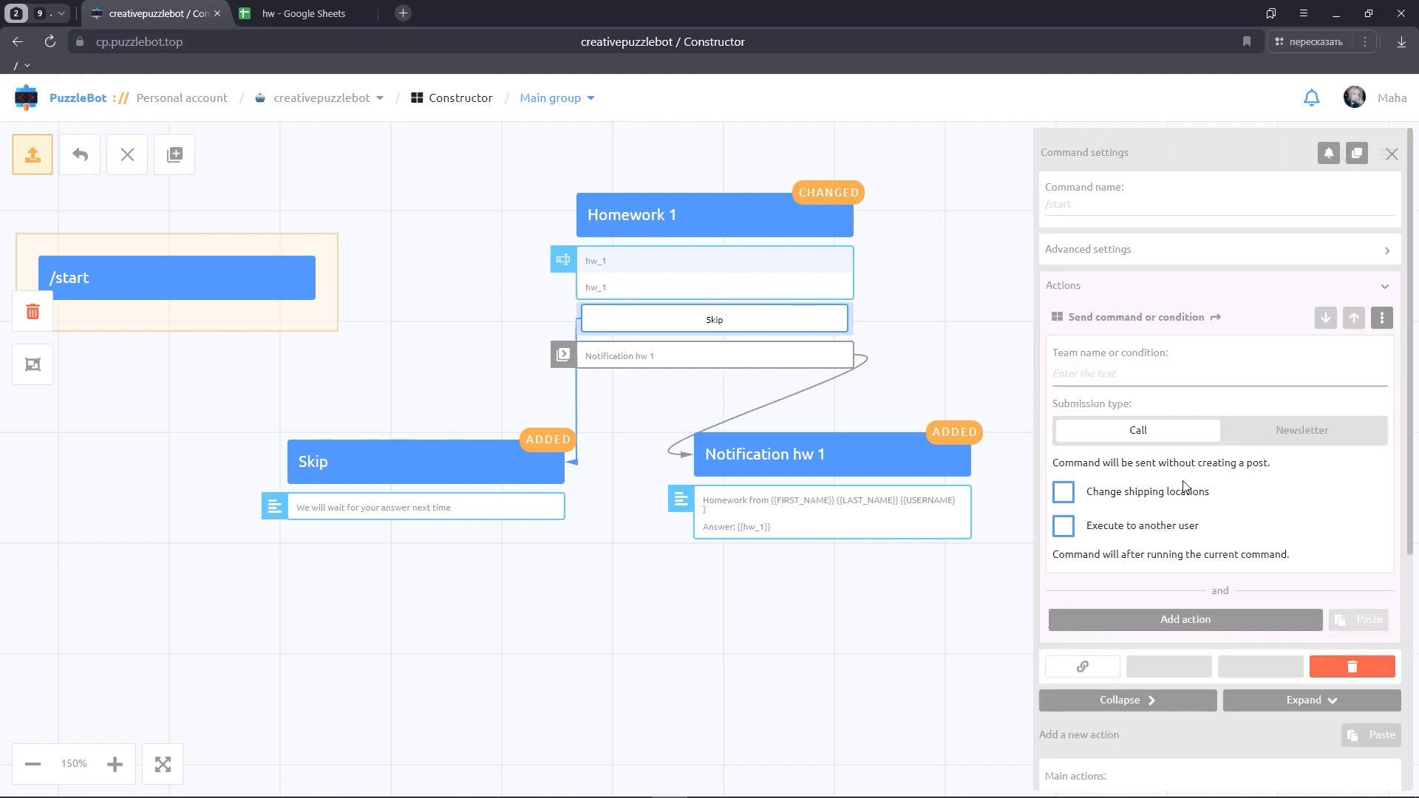
left_click(1116, 373)
type("H")
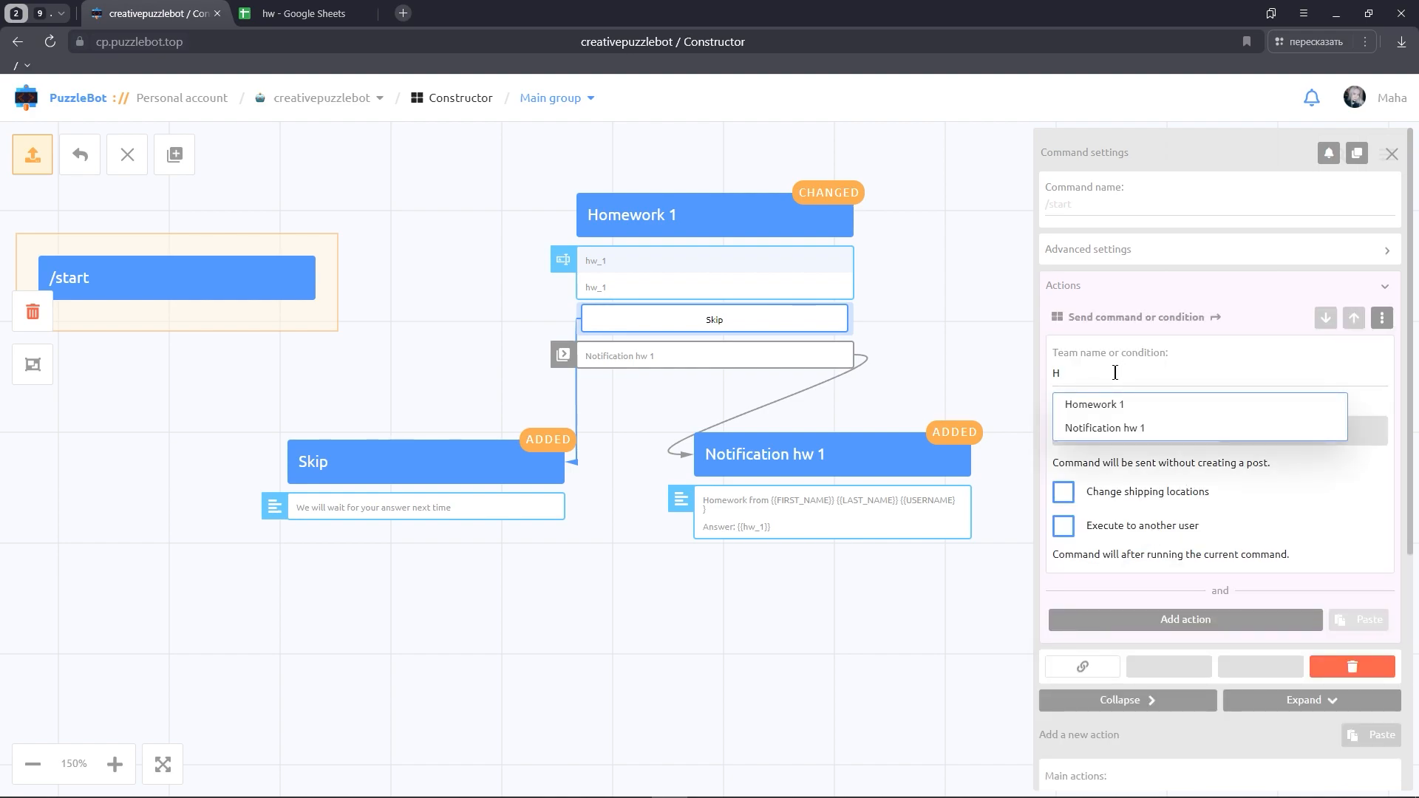
left_click(1100, 404)
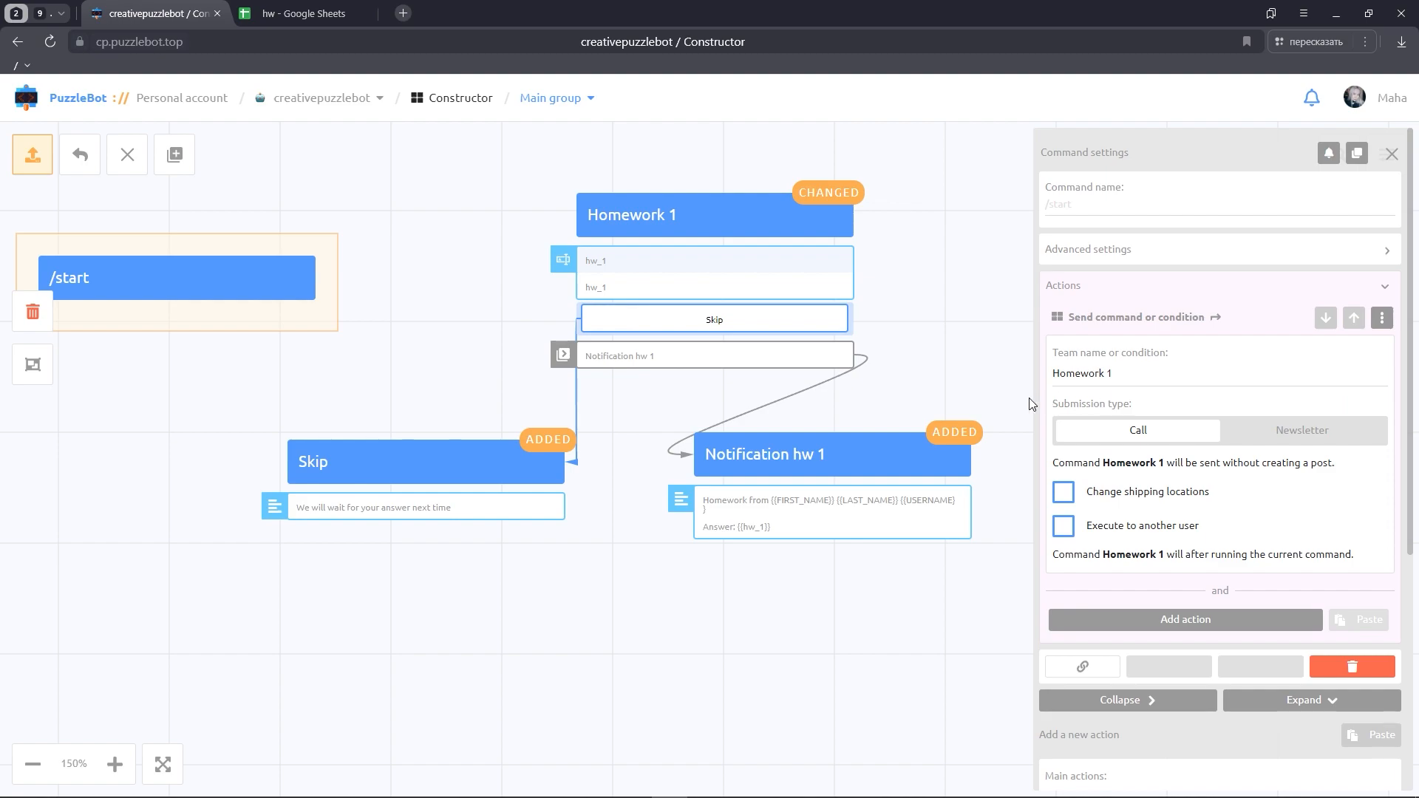
left_click(964, 394)
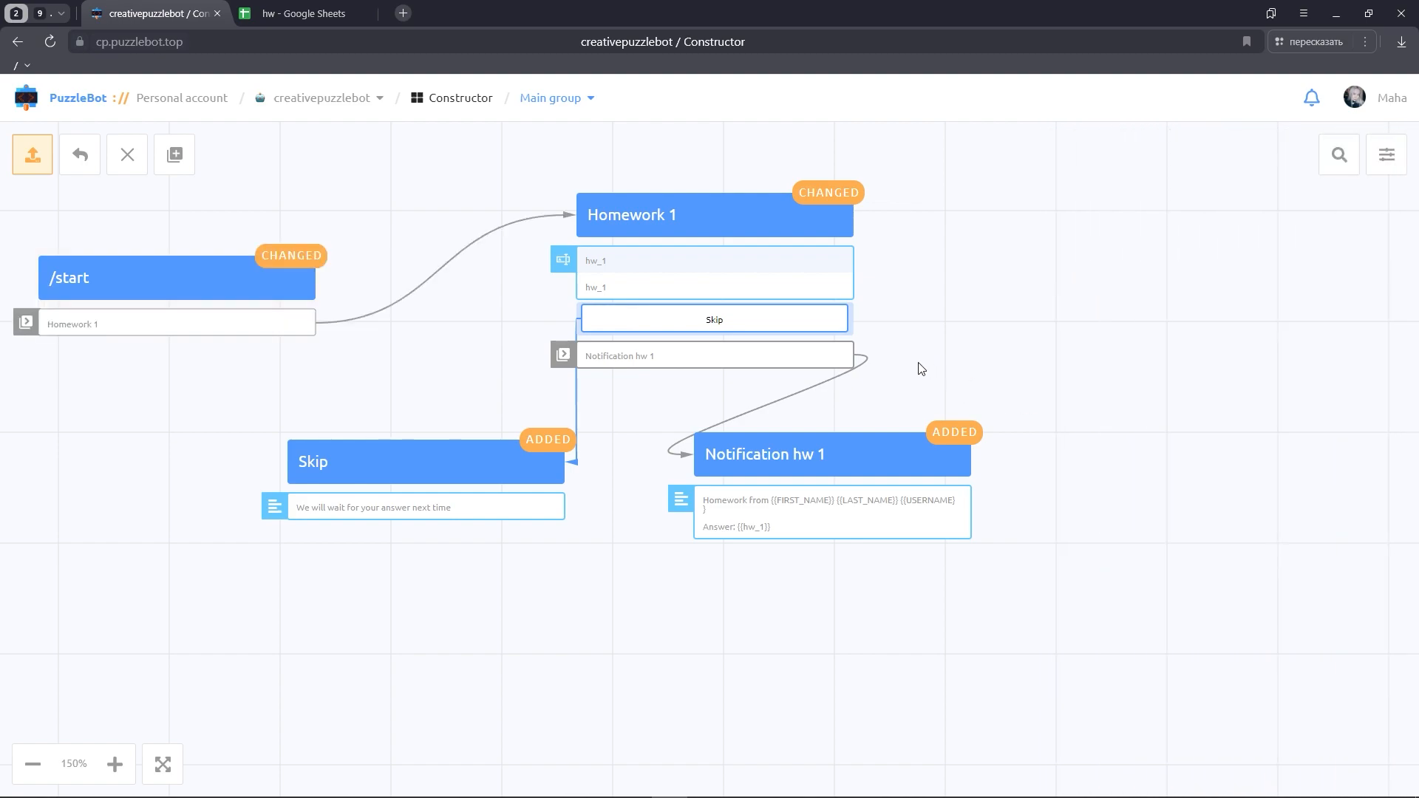
Apply all the changes in the command group and dismiss the notice
left_click(41, 160)
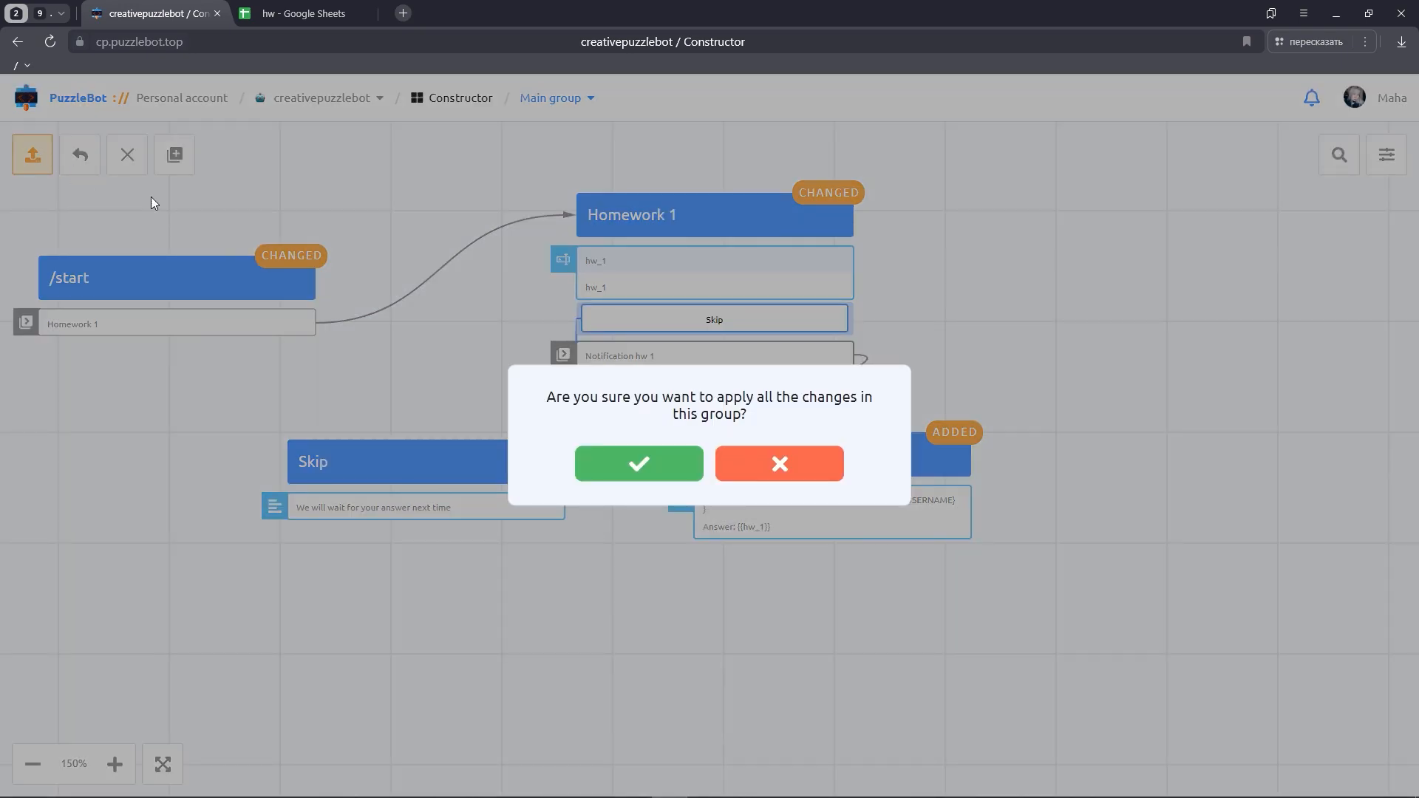
left_click(649, 465)
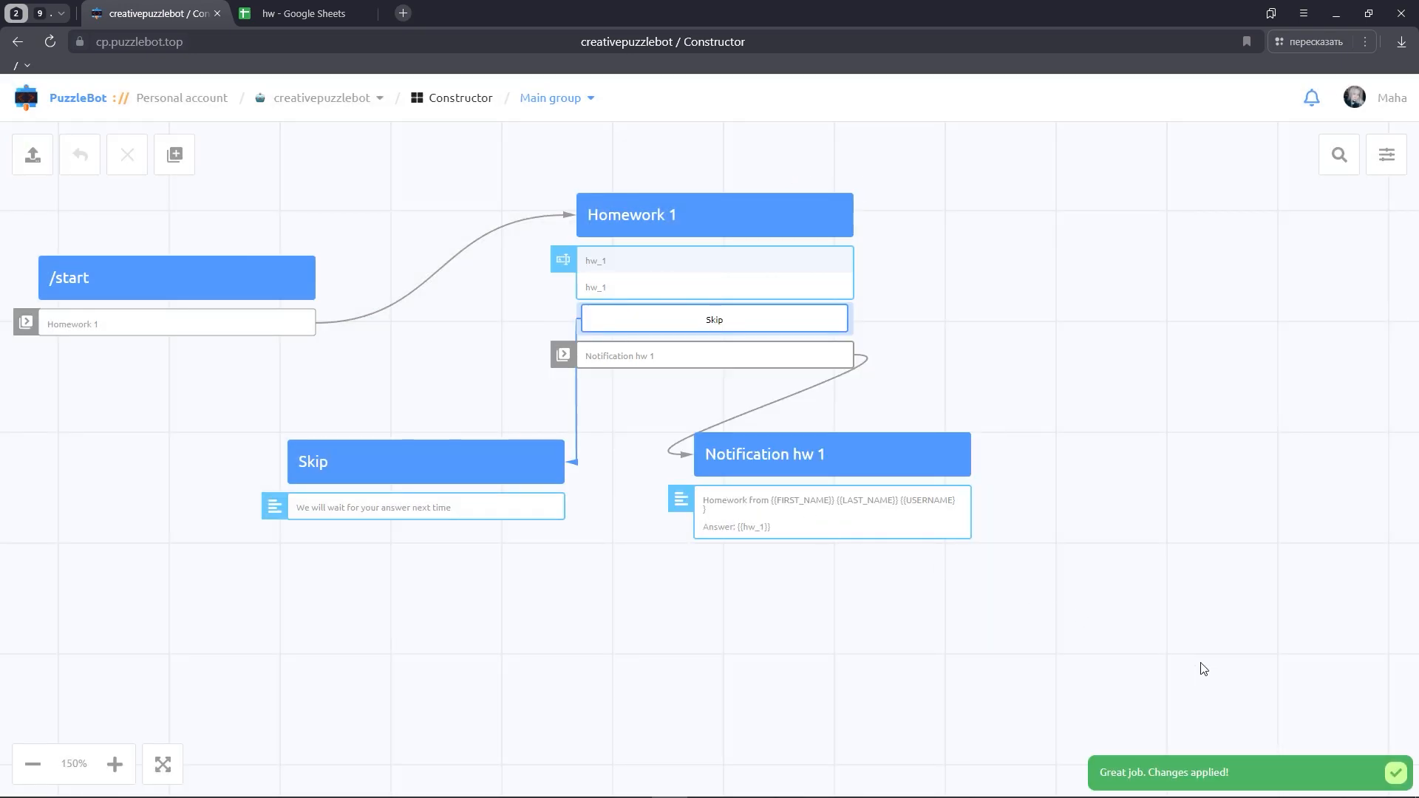
left_click(1397, 771)
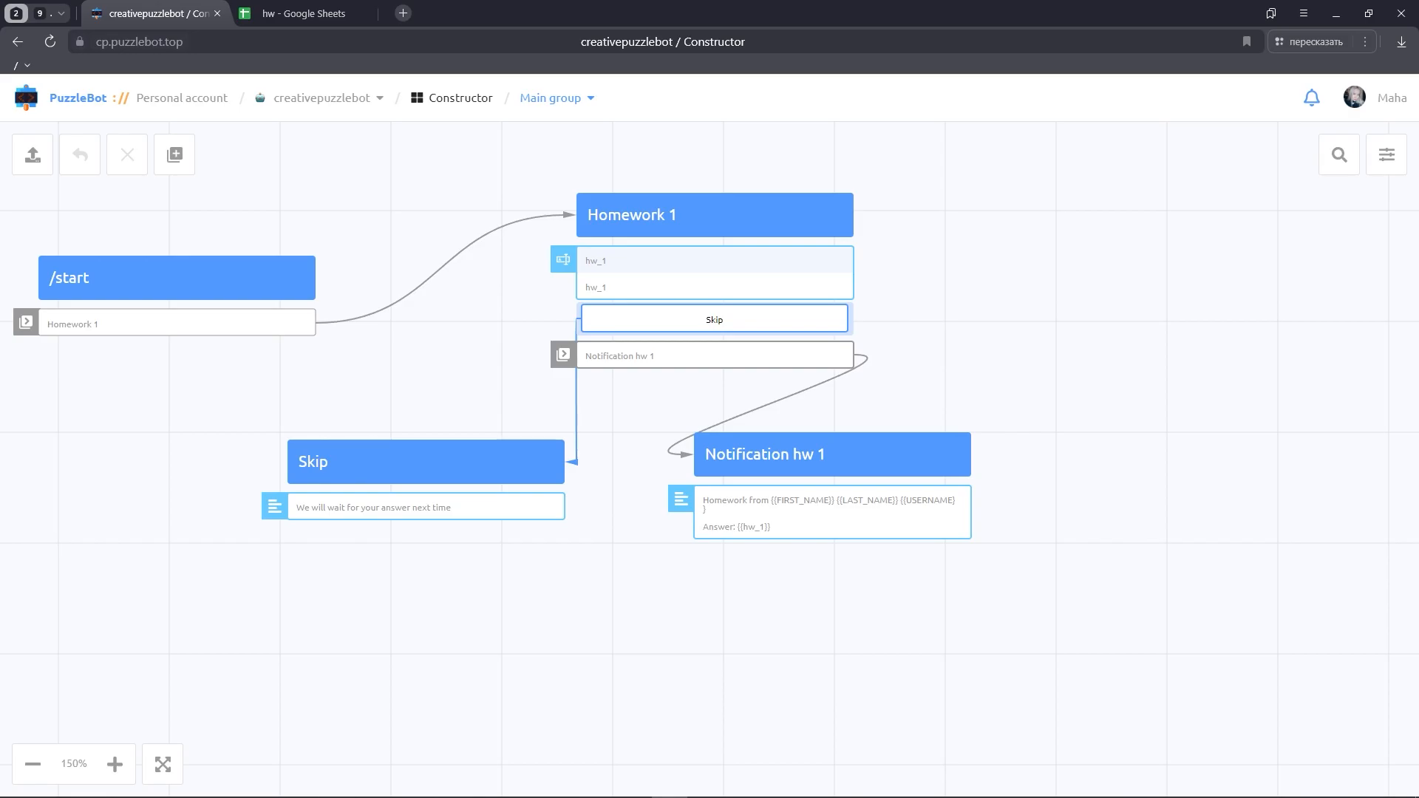
Switch to Telegram, start creativepuzzlebot and skip its homework question
key("alt+Tab")
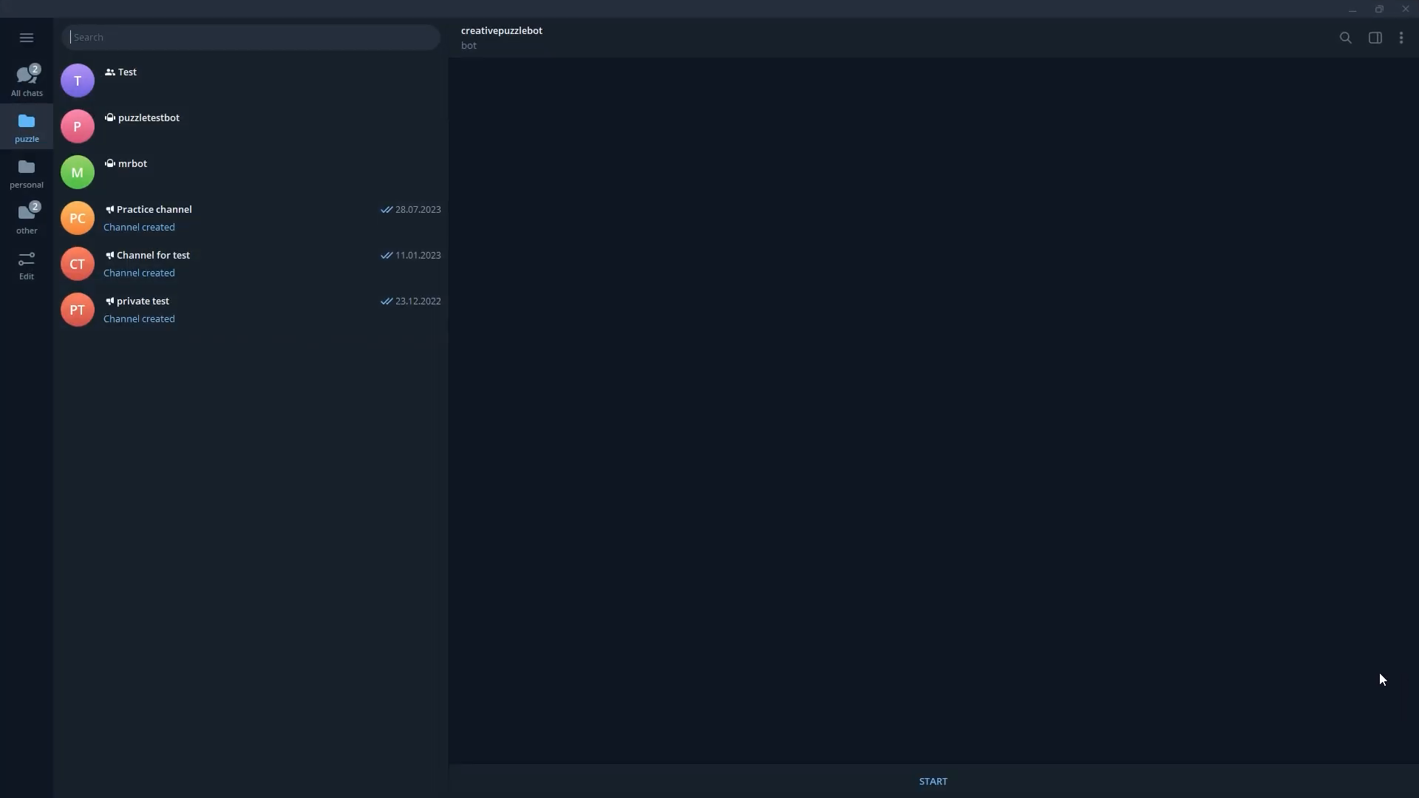
left_click(917, 780)
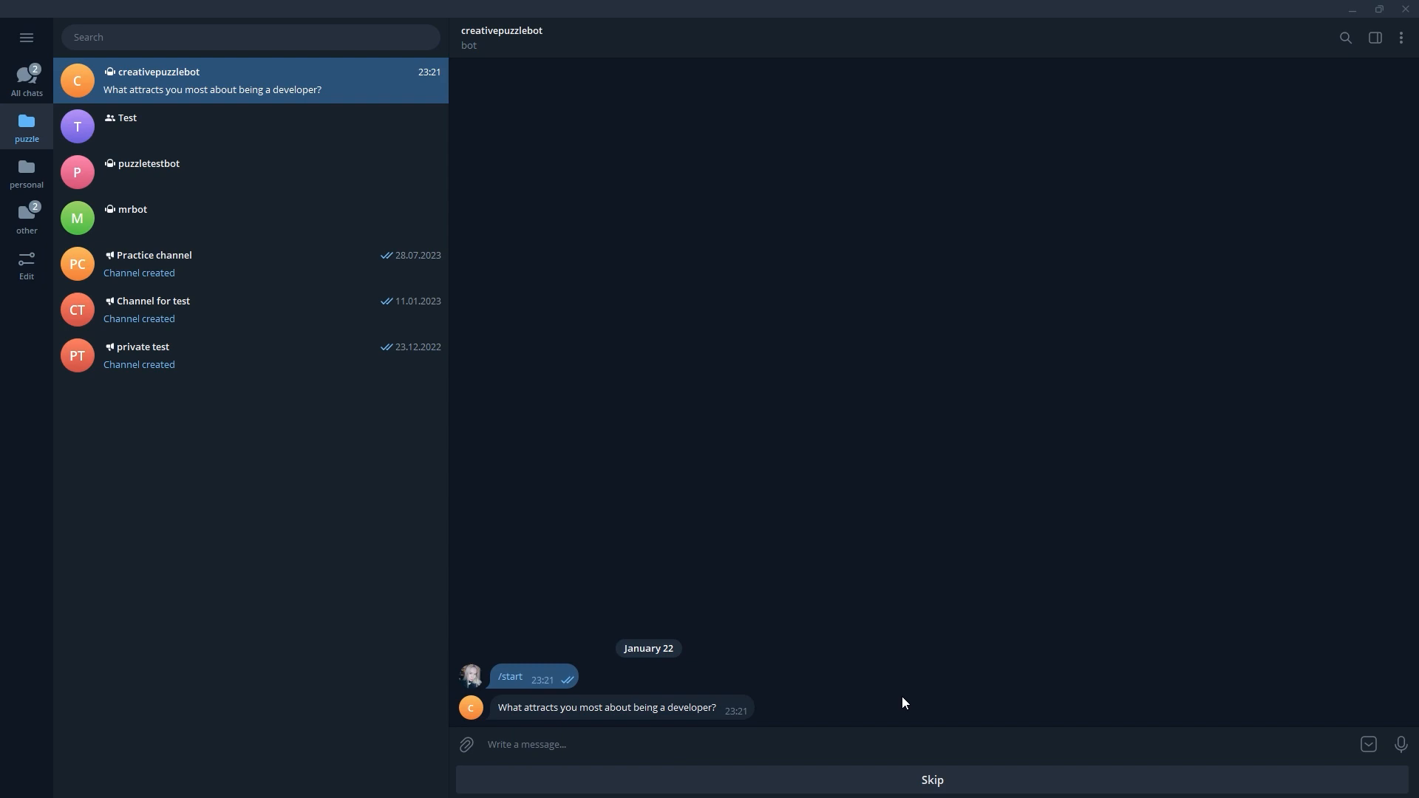
left_click(913, 784)
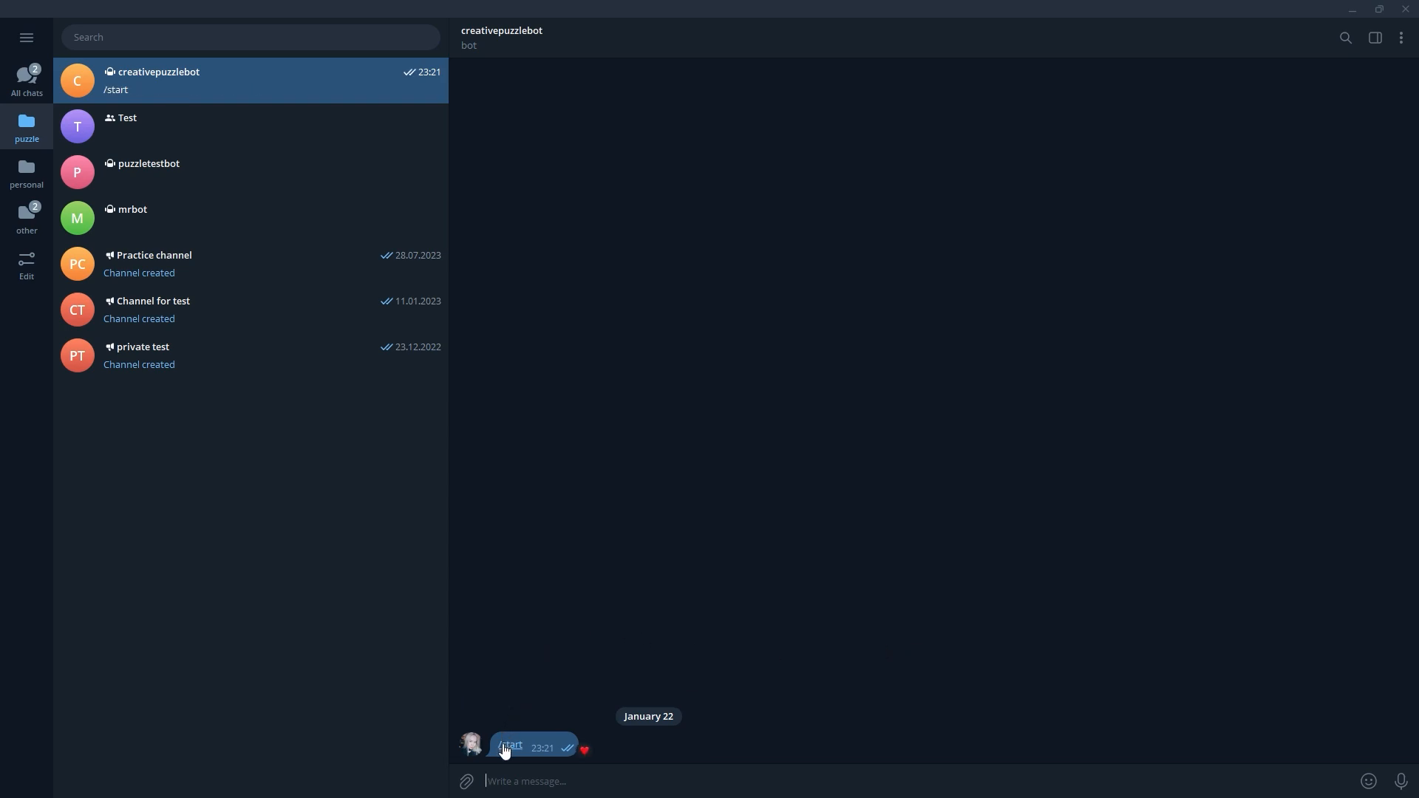
Restart the bot, answer its question with "flexible work schedule" and open the Test group chat
left_click(505, 747)
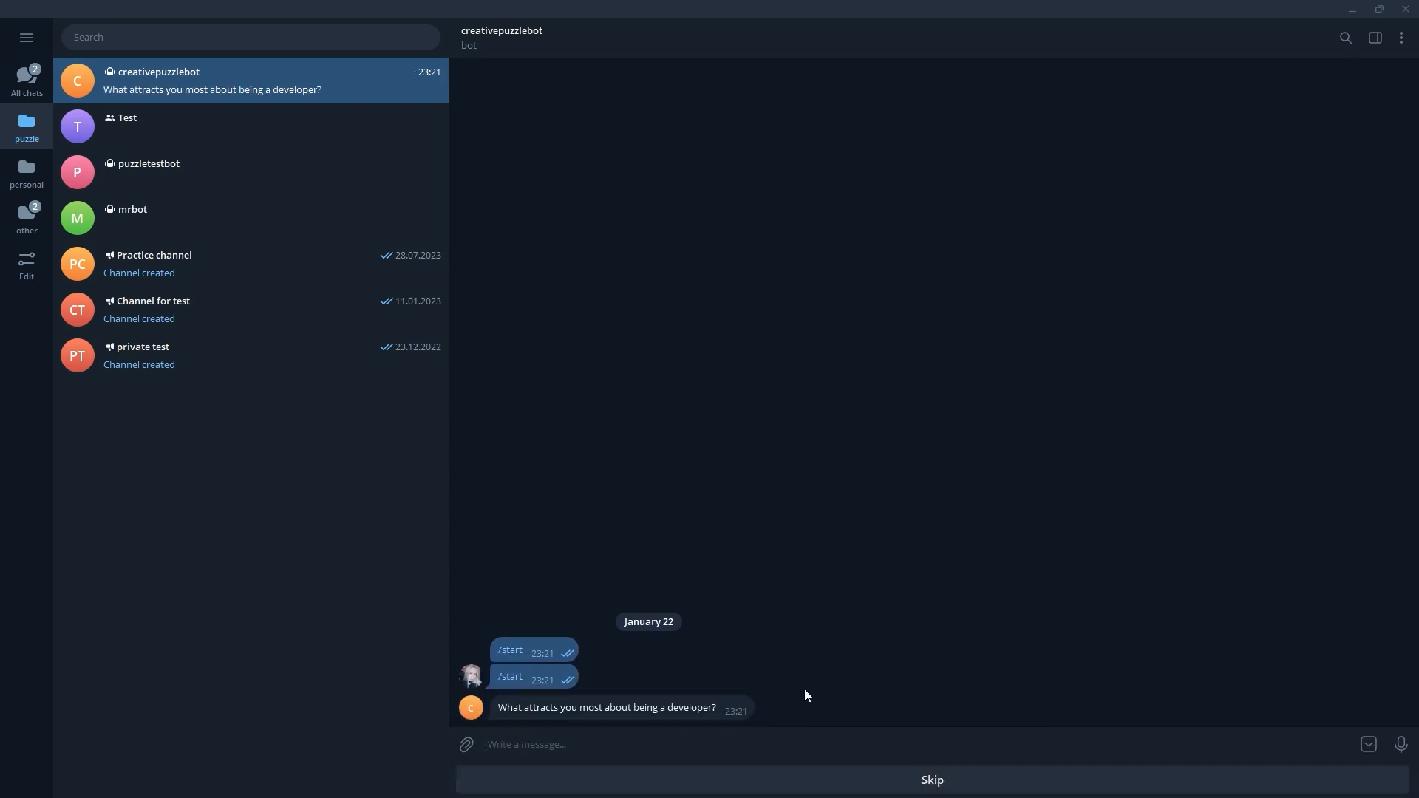
type("flexible work schedule")
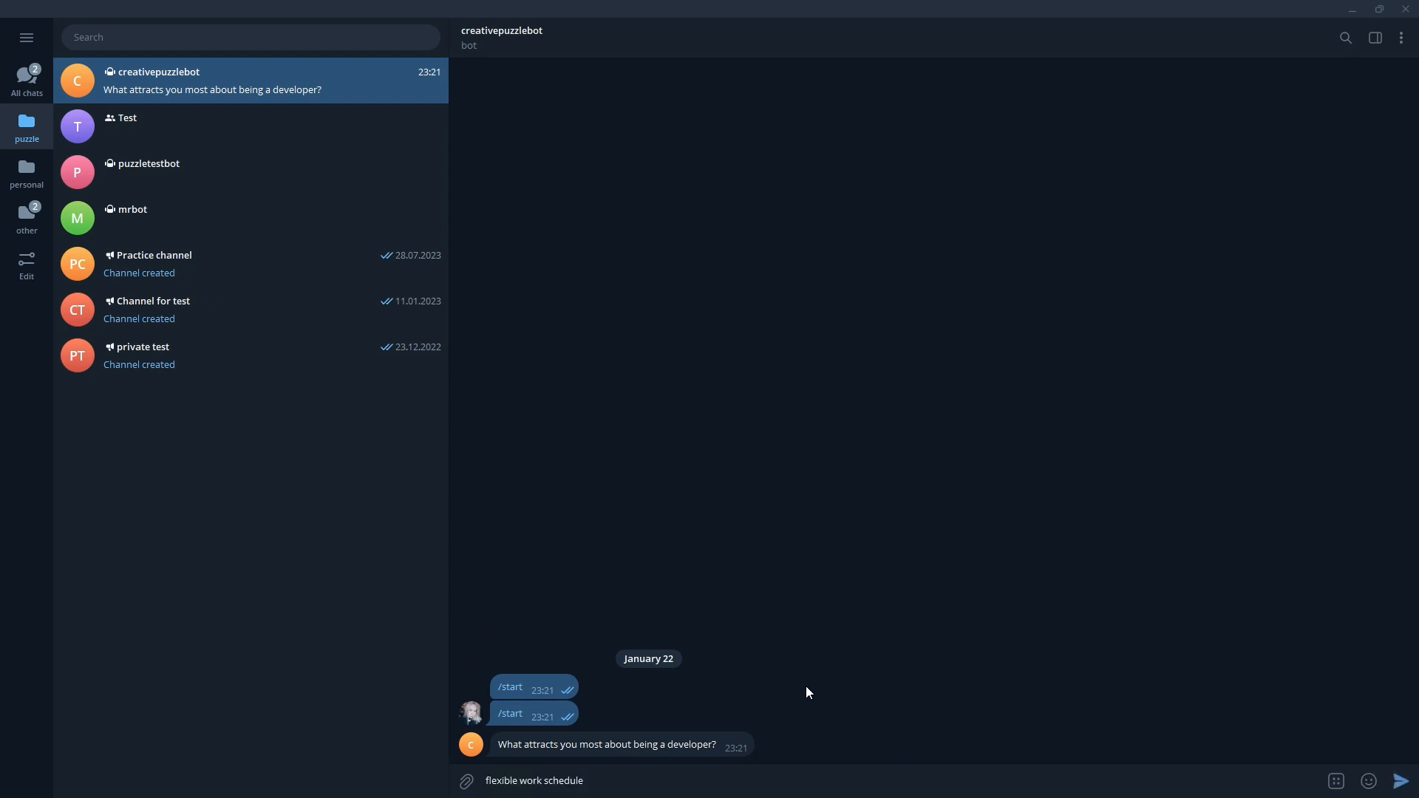
key("Return")
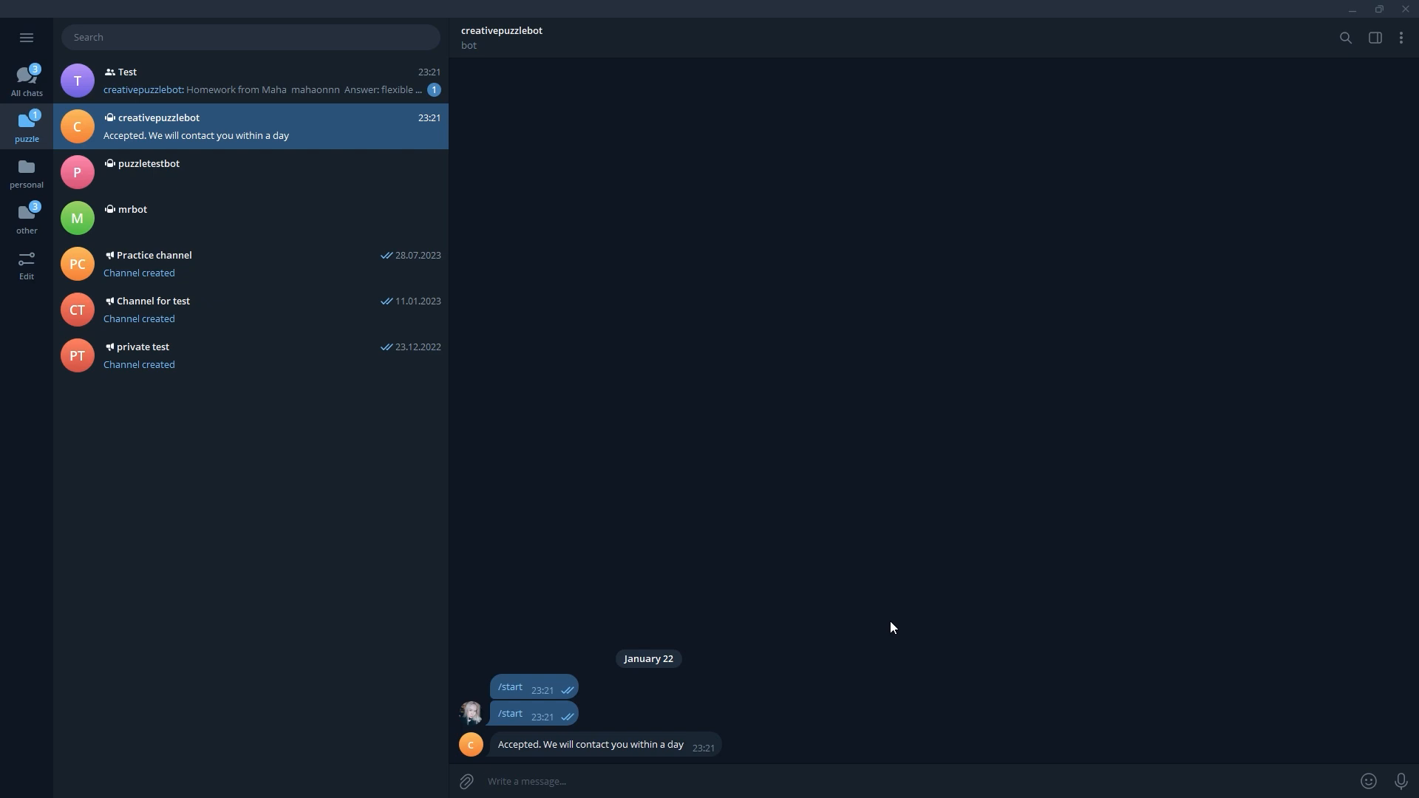
left_click(272, 90)
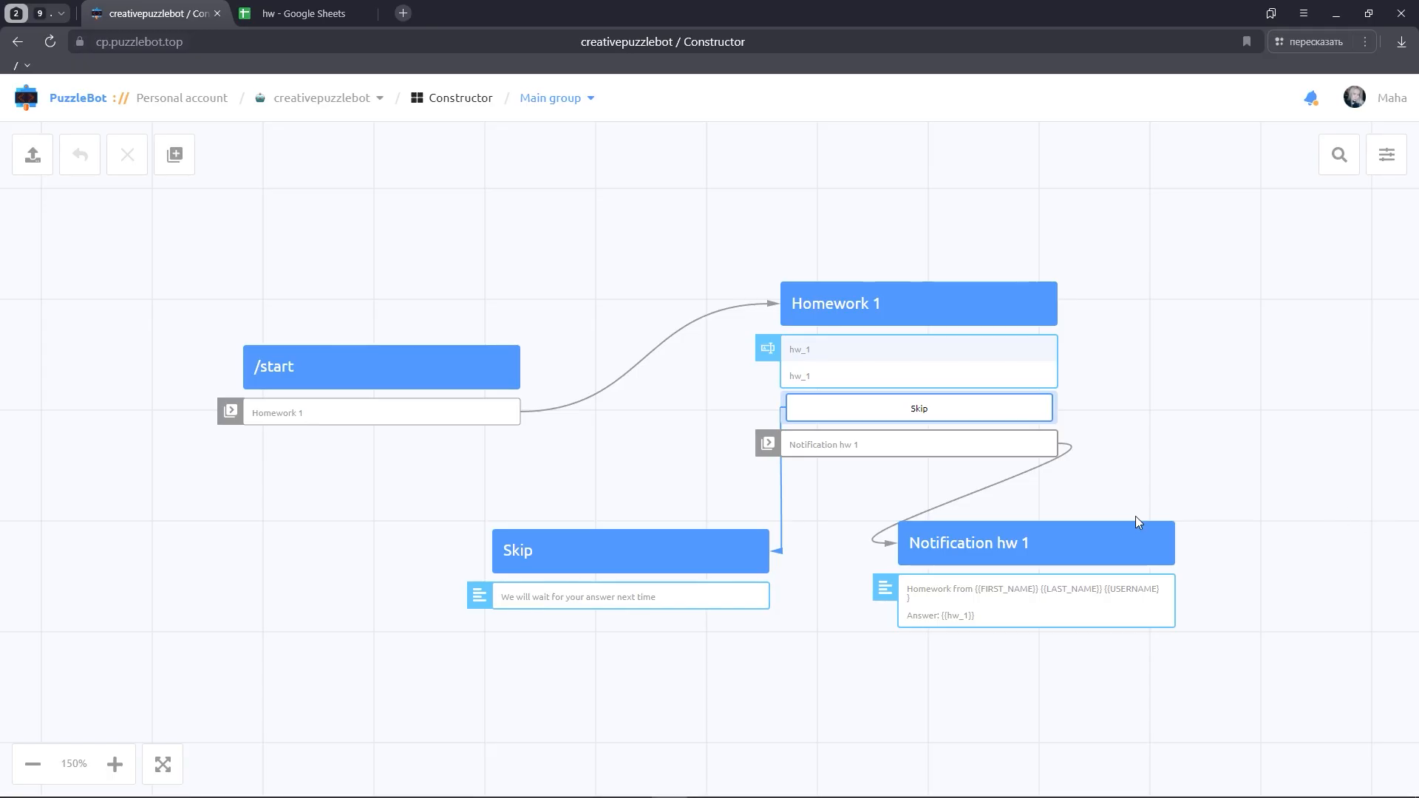
Add an "Accept:" line with the accept variable below the answer in the Notification hw 1 text
left_click(1098, 554)
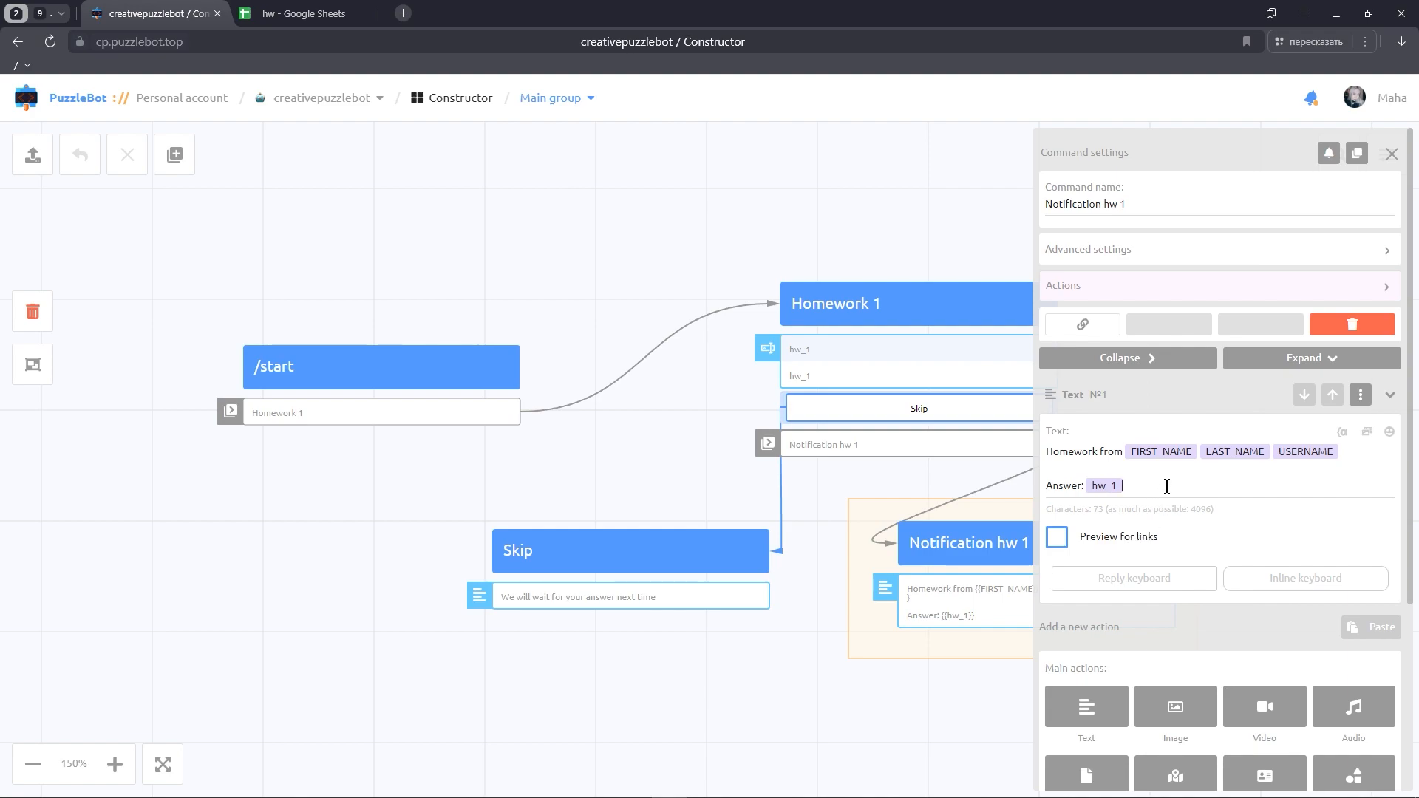
key("Return")
key("Return")
type("Accept")
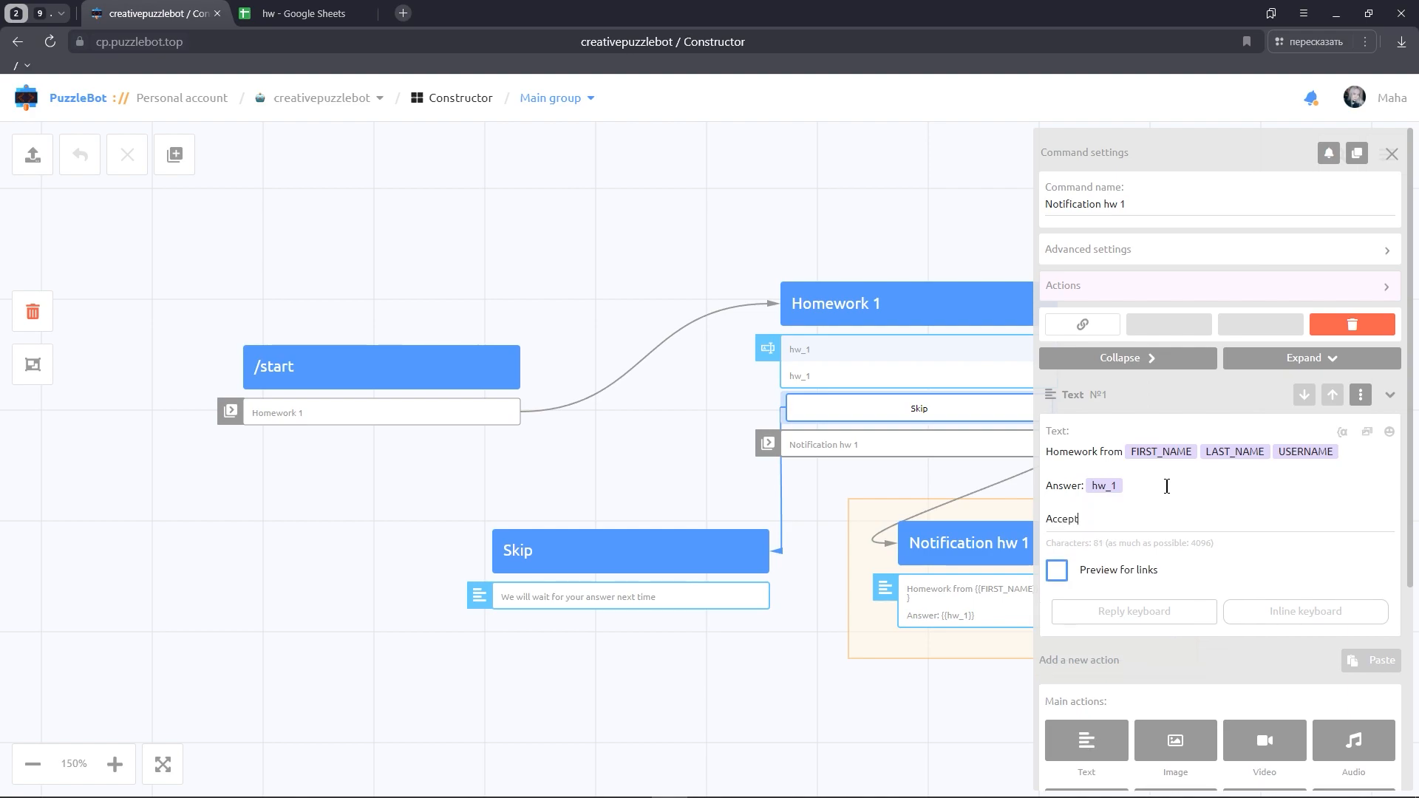
type(":")
left_click(1343, 434)
left_click(1062, 481)
left_click(1191, 518)
Add a "Reject:" line with the reject variable under the Accept line and close the command's settings
key("Return")
type("Rejec")
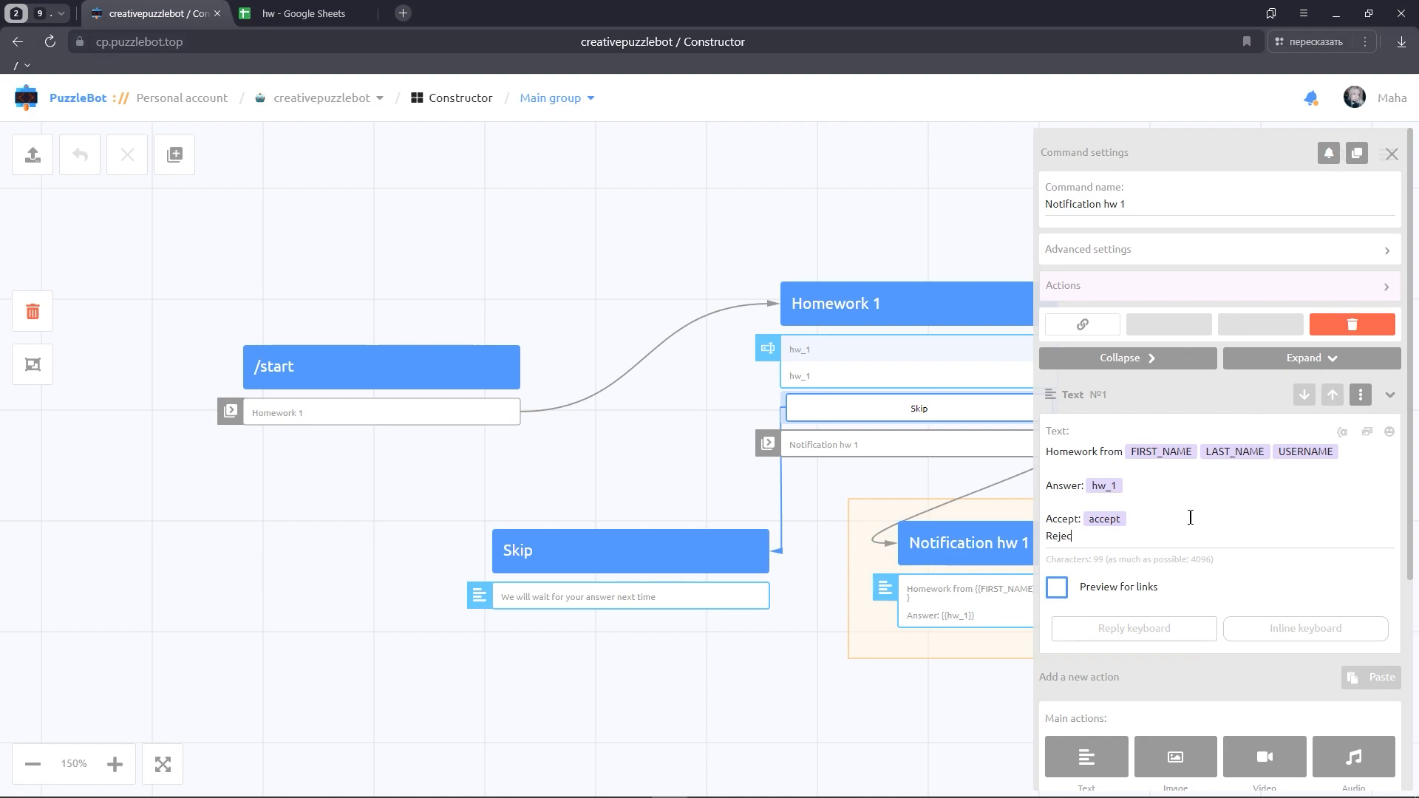
type("t:")
left_click(1343, 432)
type("rej")
left_click(1062, 483)
left_click(657, 267)
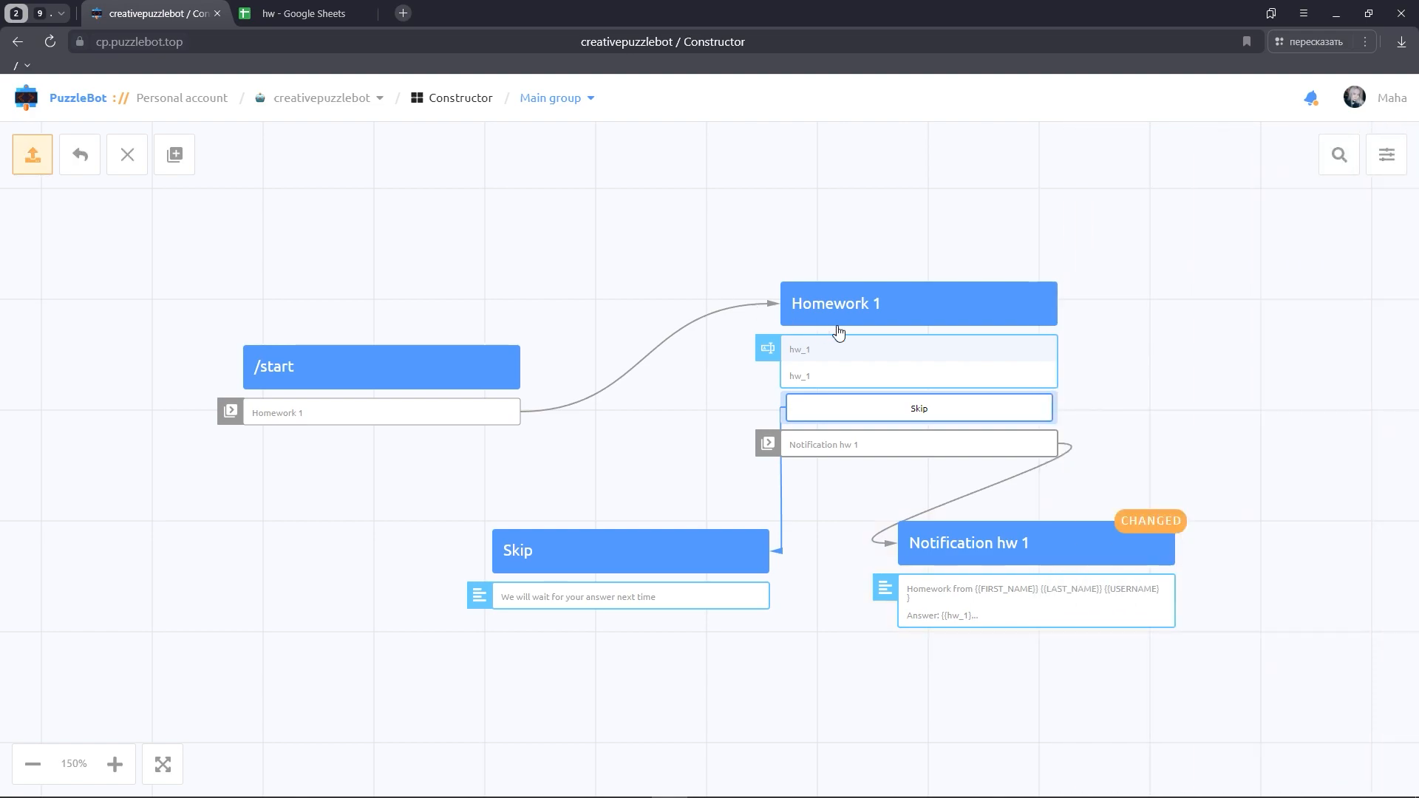
Add an Edit variable action to the Homework 1 command that adds 1 to the number variable
left_click(890, 320)
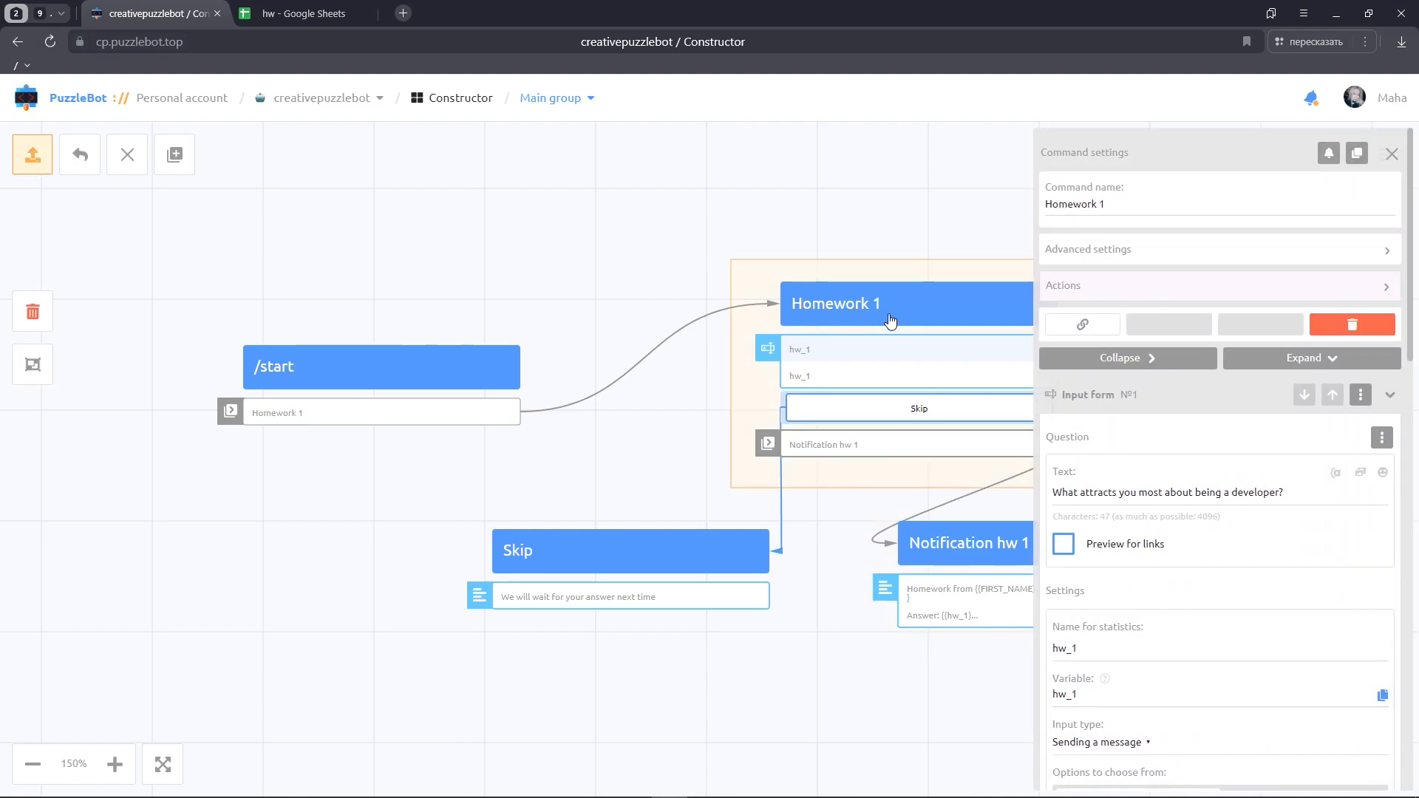
left_click(1094, 290)
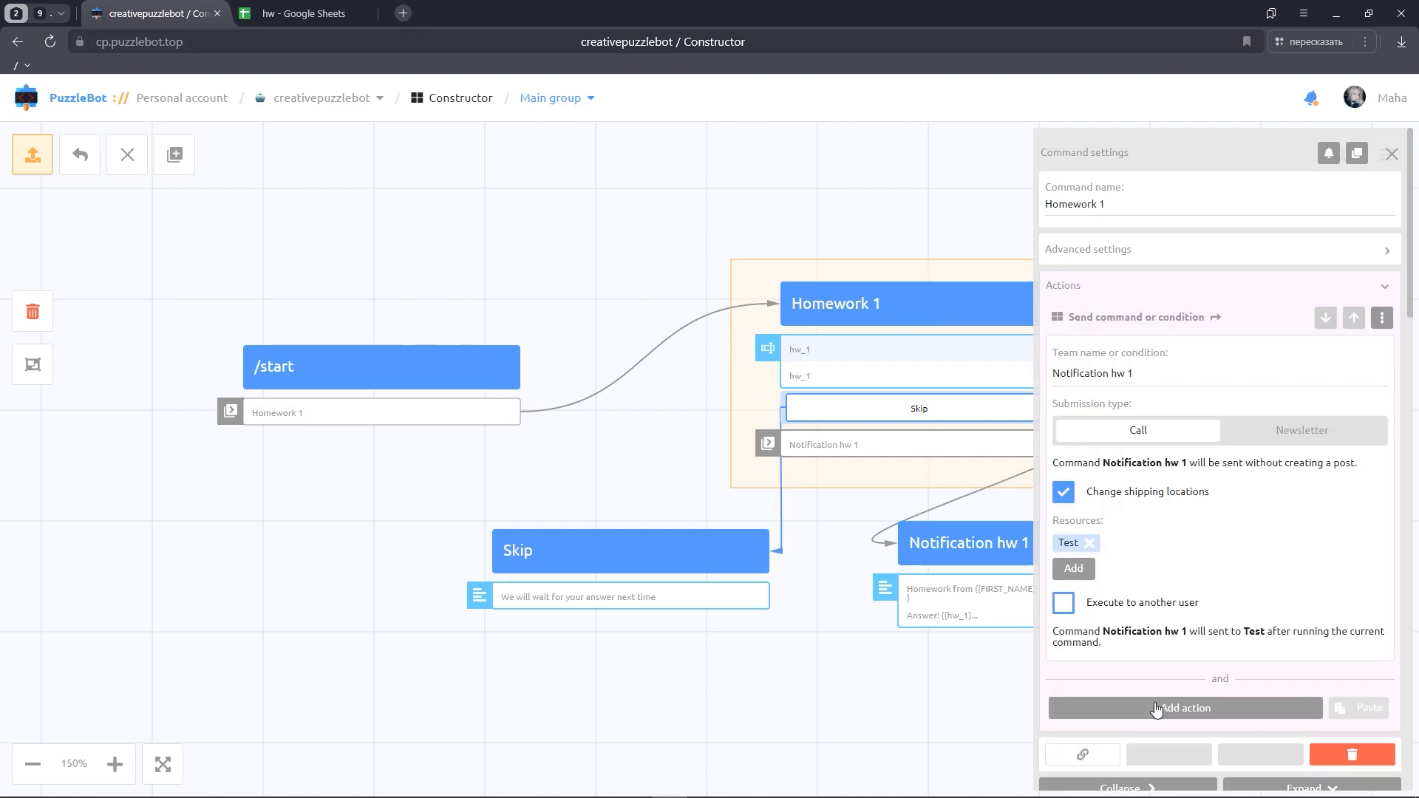
left_click(1157, 708)
scroll(1188, 562, "down", 5)
scroll(1190, 553, "down", 2)
left_click(1117, 627)
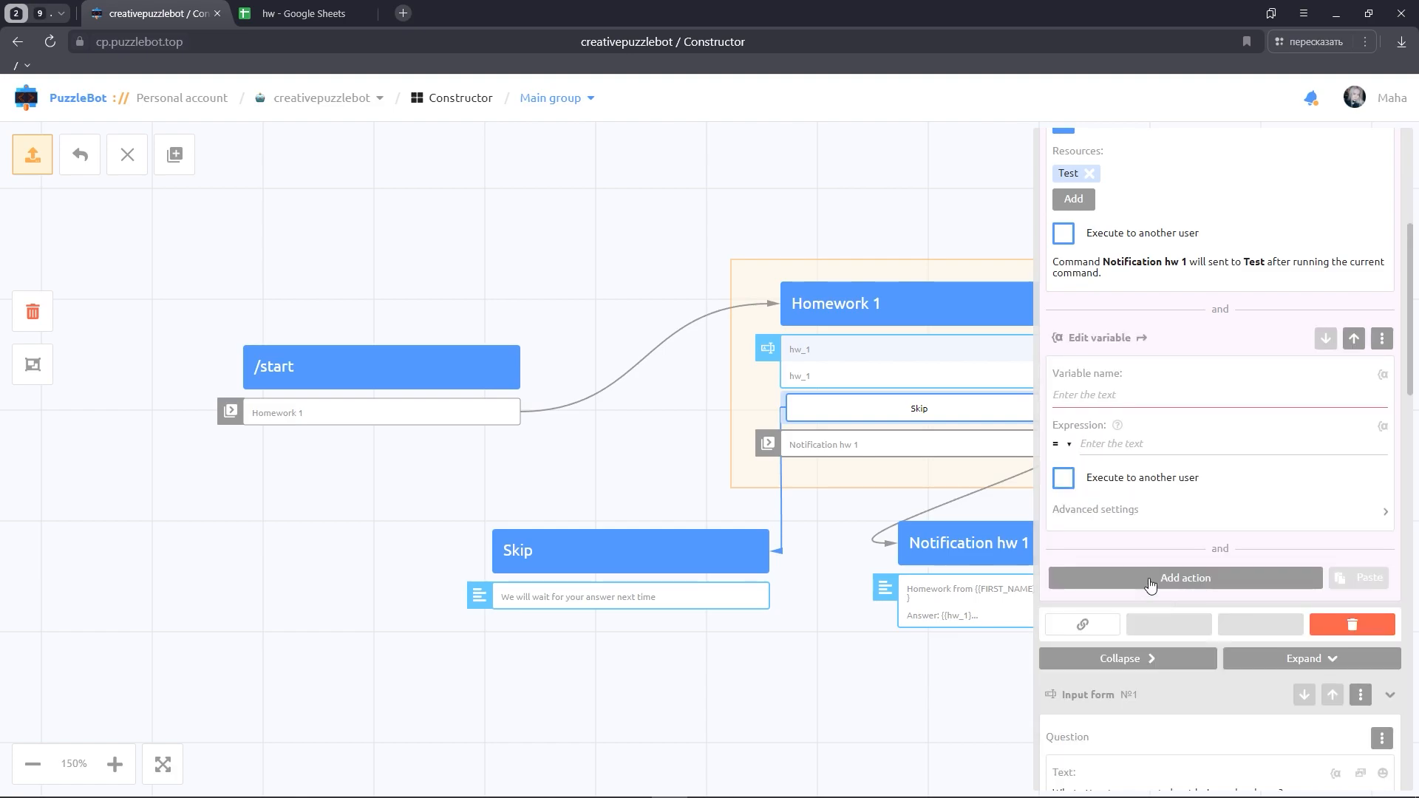
left_click(1083, 397)
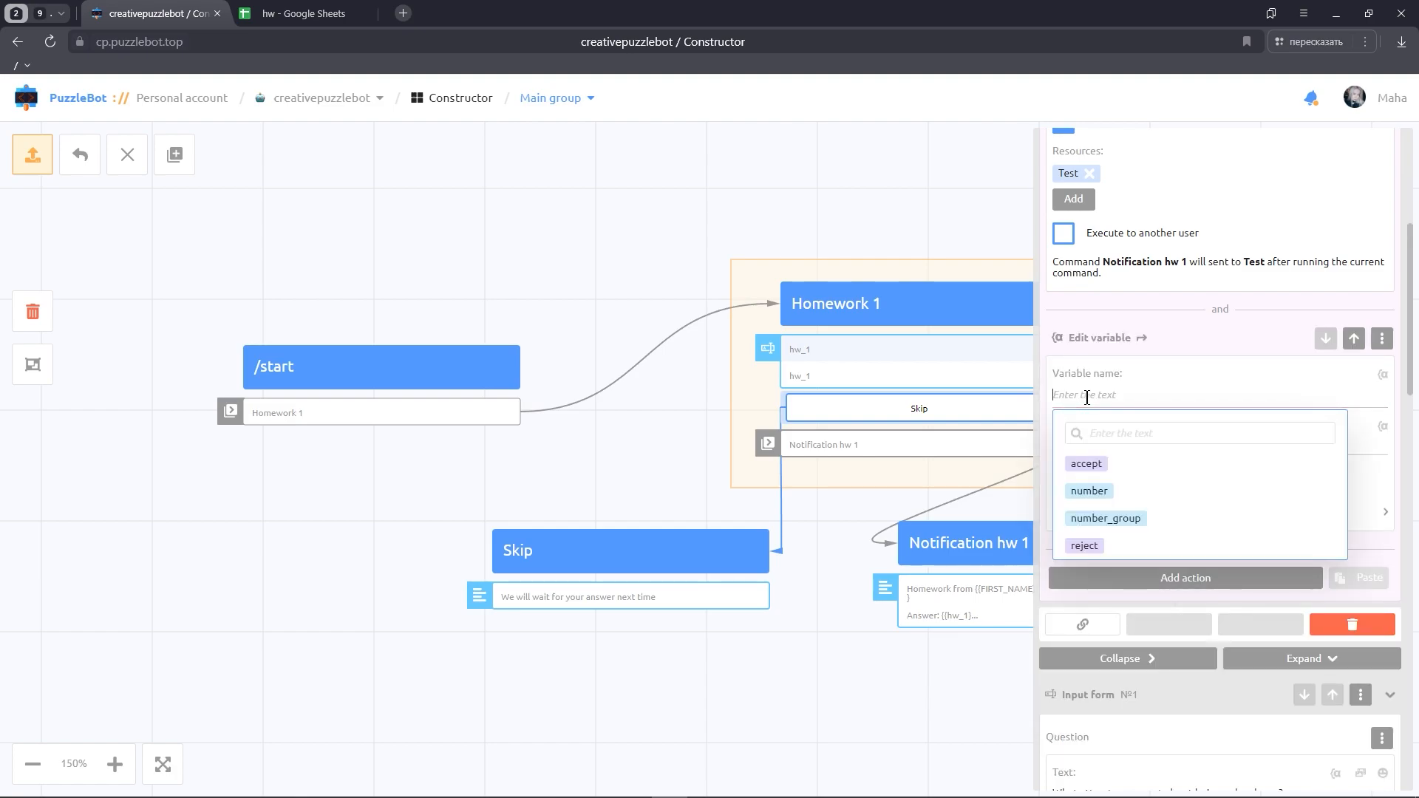
left_click(1089, 490)
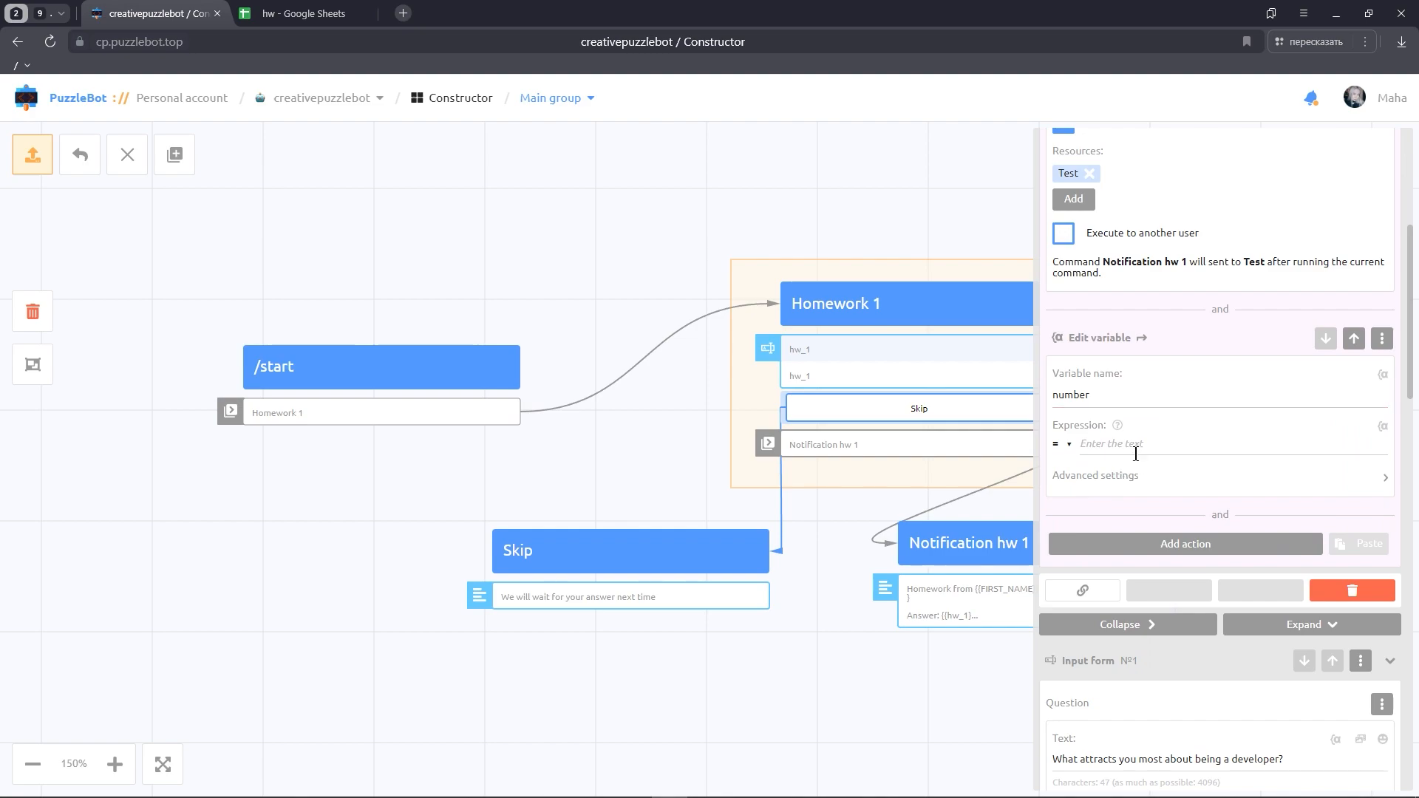
left_click(1059, 447)
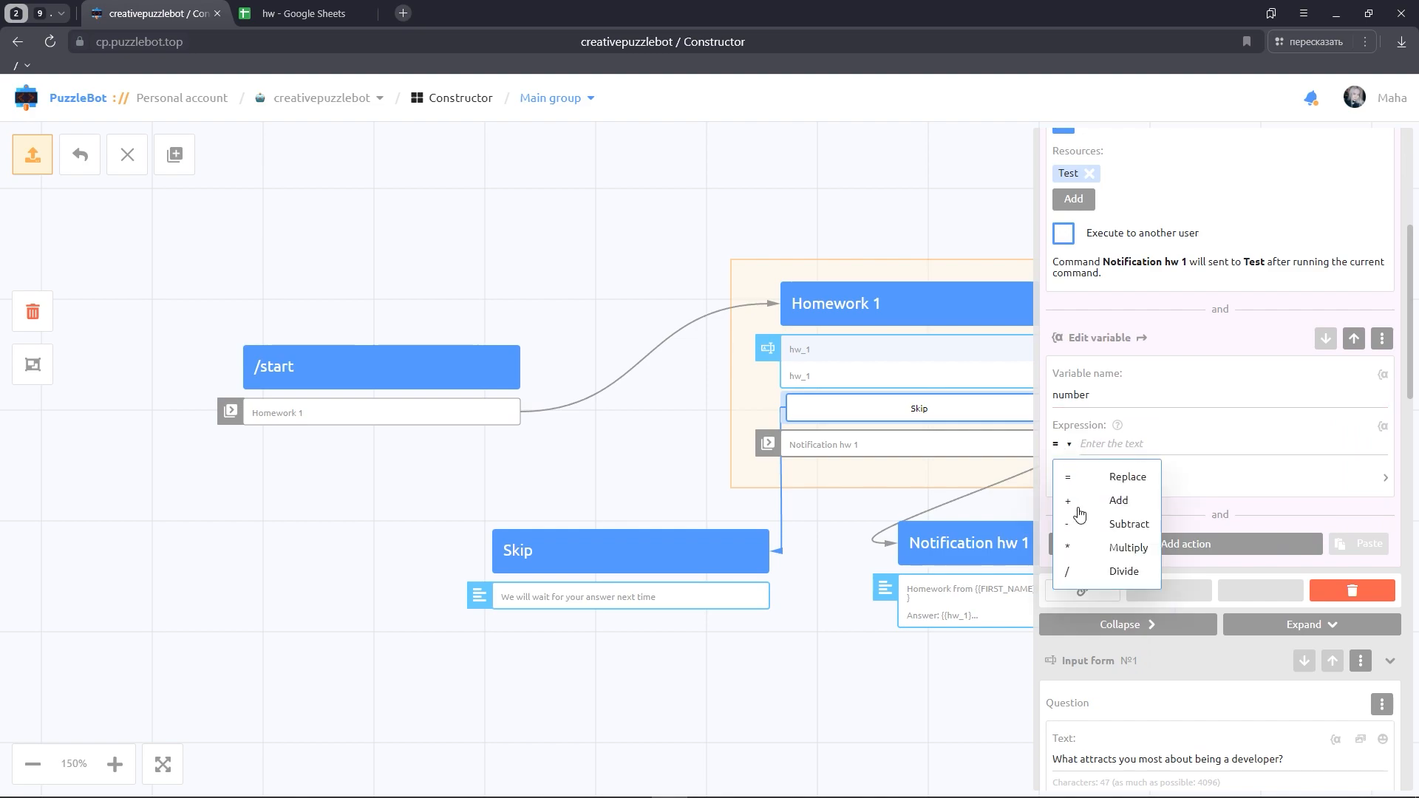
left_click(1116, 503)
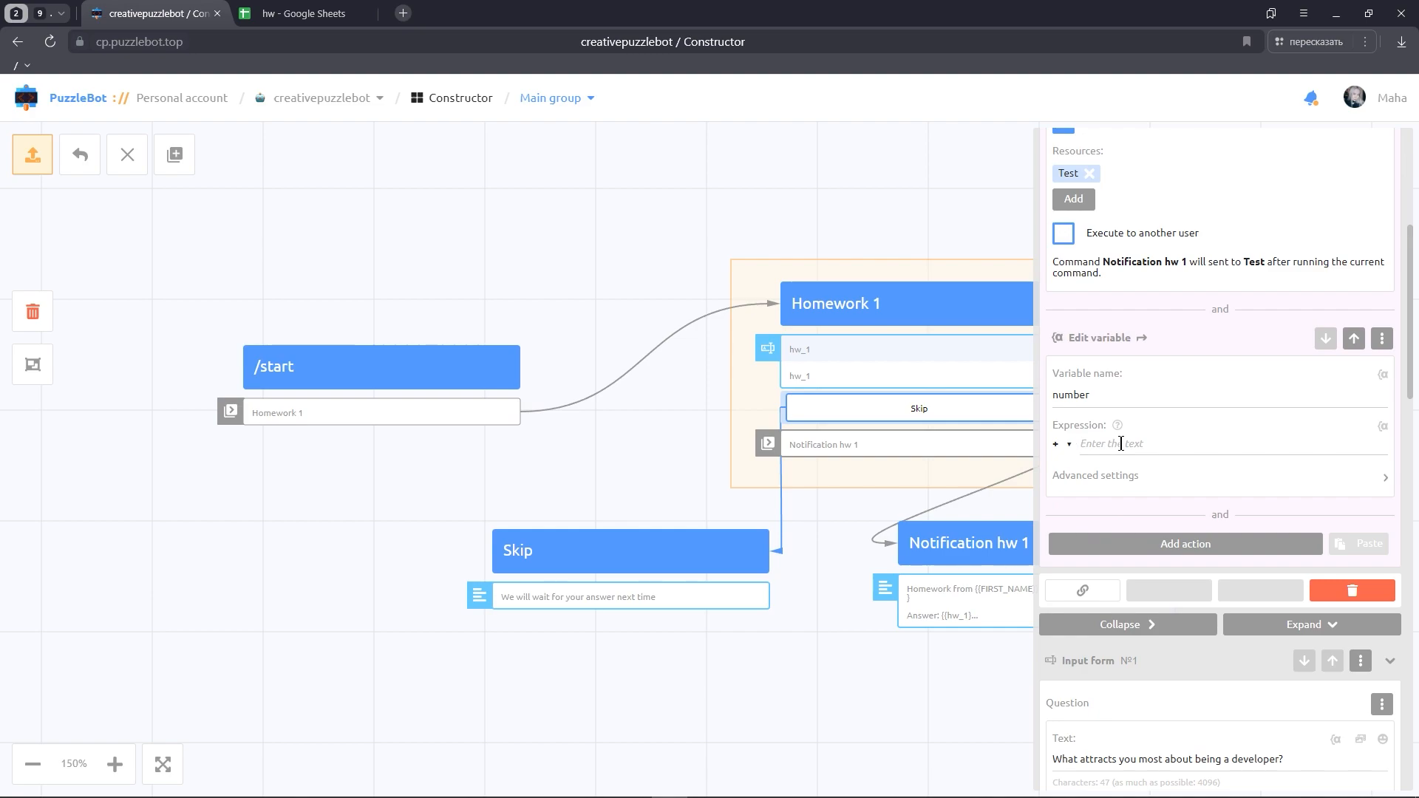
type("1")
Duplicate the number action and change the copy so the accept variable is replaced with {{number}}
left_click(1381, 338)
left_click(1330, 342)
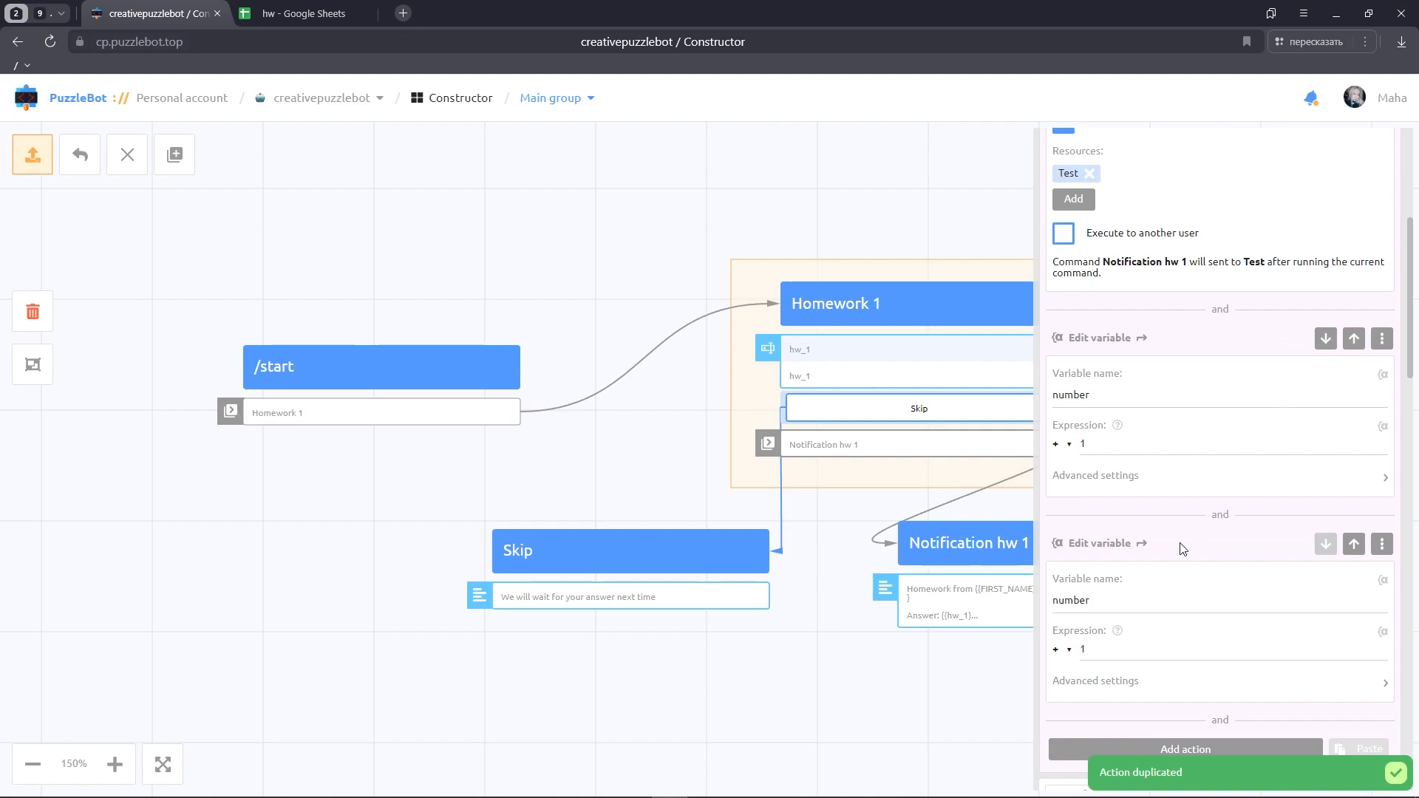
scroll(1186, 549, "down", 1)
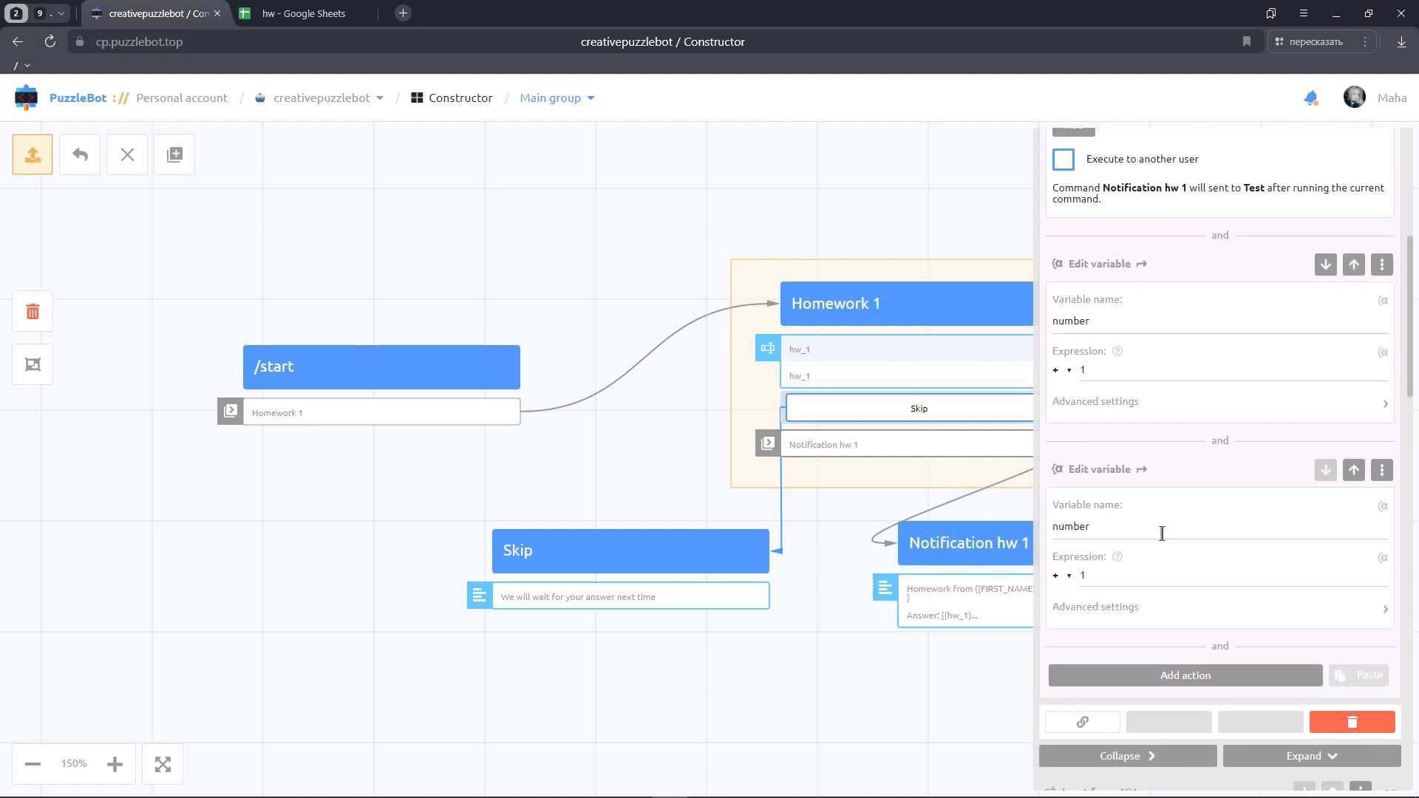
left_click(1125, 533)
left_click(1086, 596)
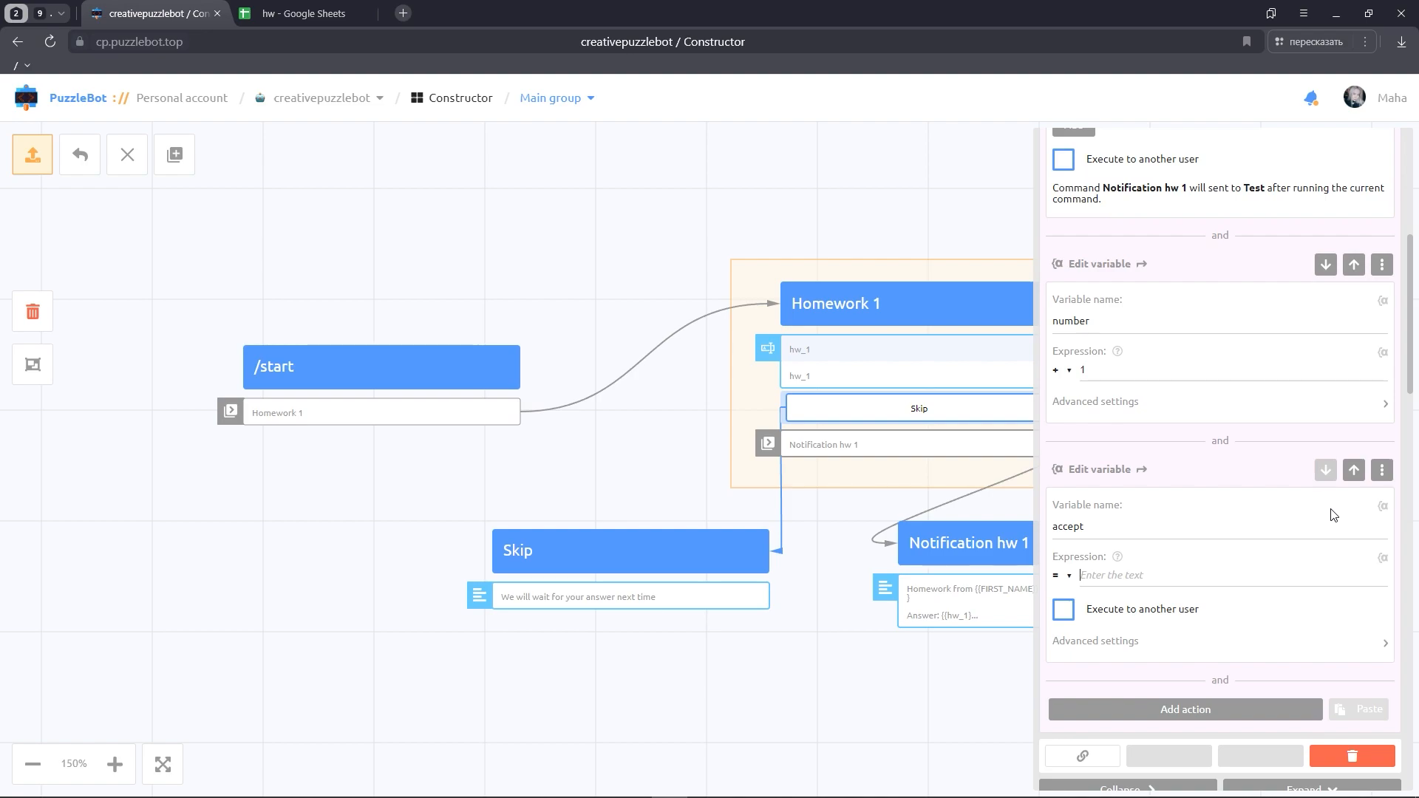
left_click(1382, 561)
type("nu")
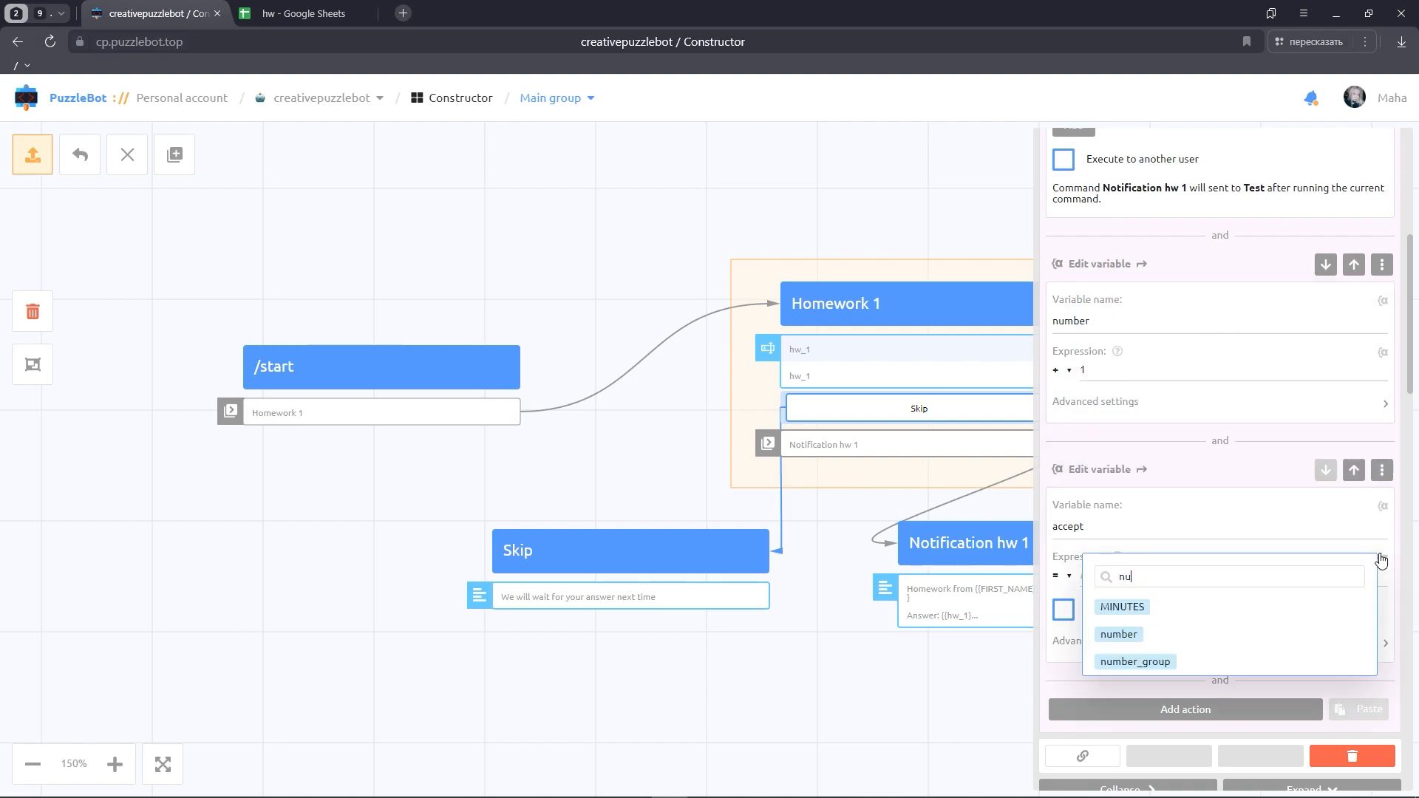
left_click(1119, 634)
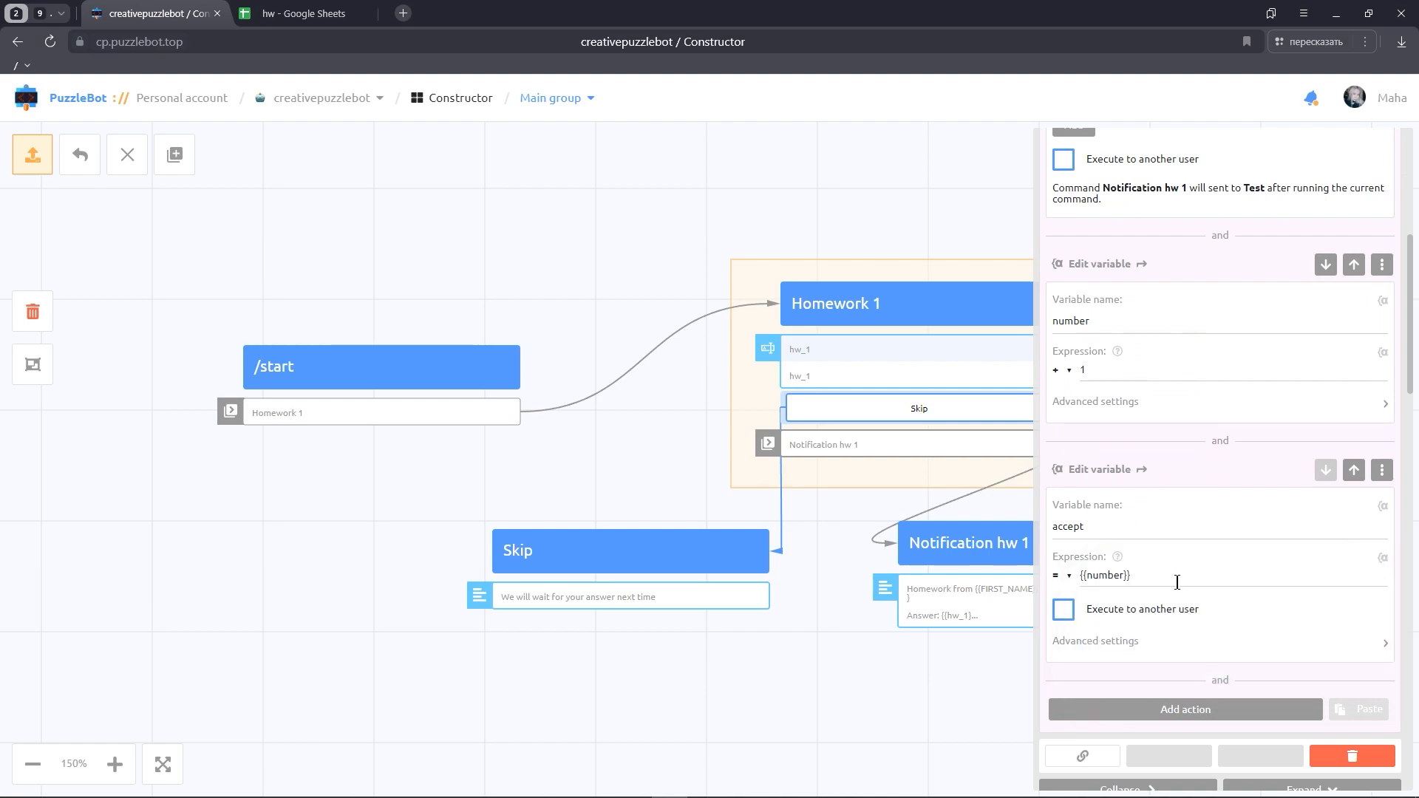
Copy the action that adds 1 to number and paste it after the accept action
left_click(1383, 264)
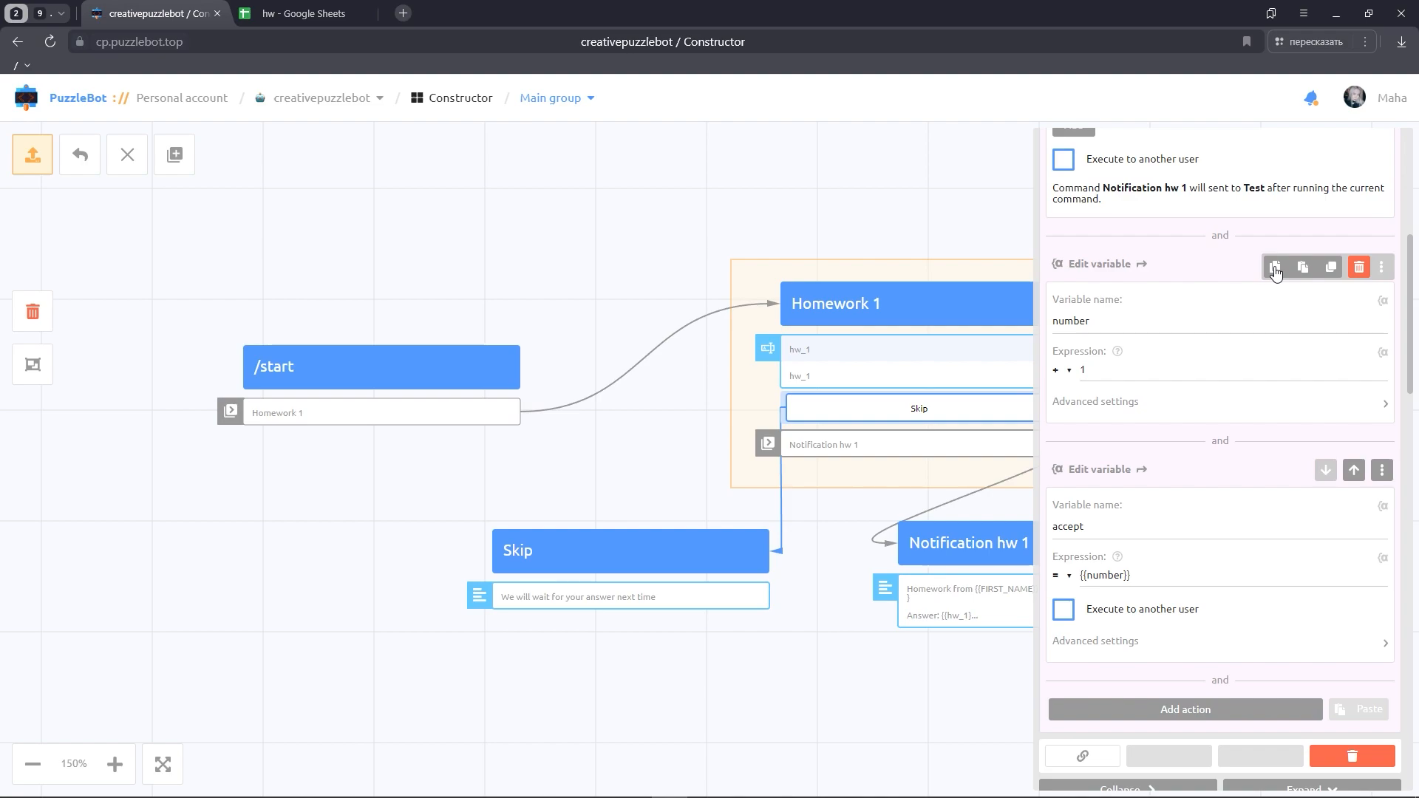
left_click(1276, 270)
left_click(1359, 709)
scroll(1325, 625, "down", 2)
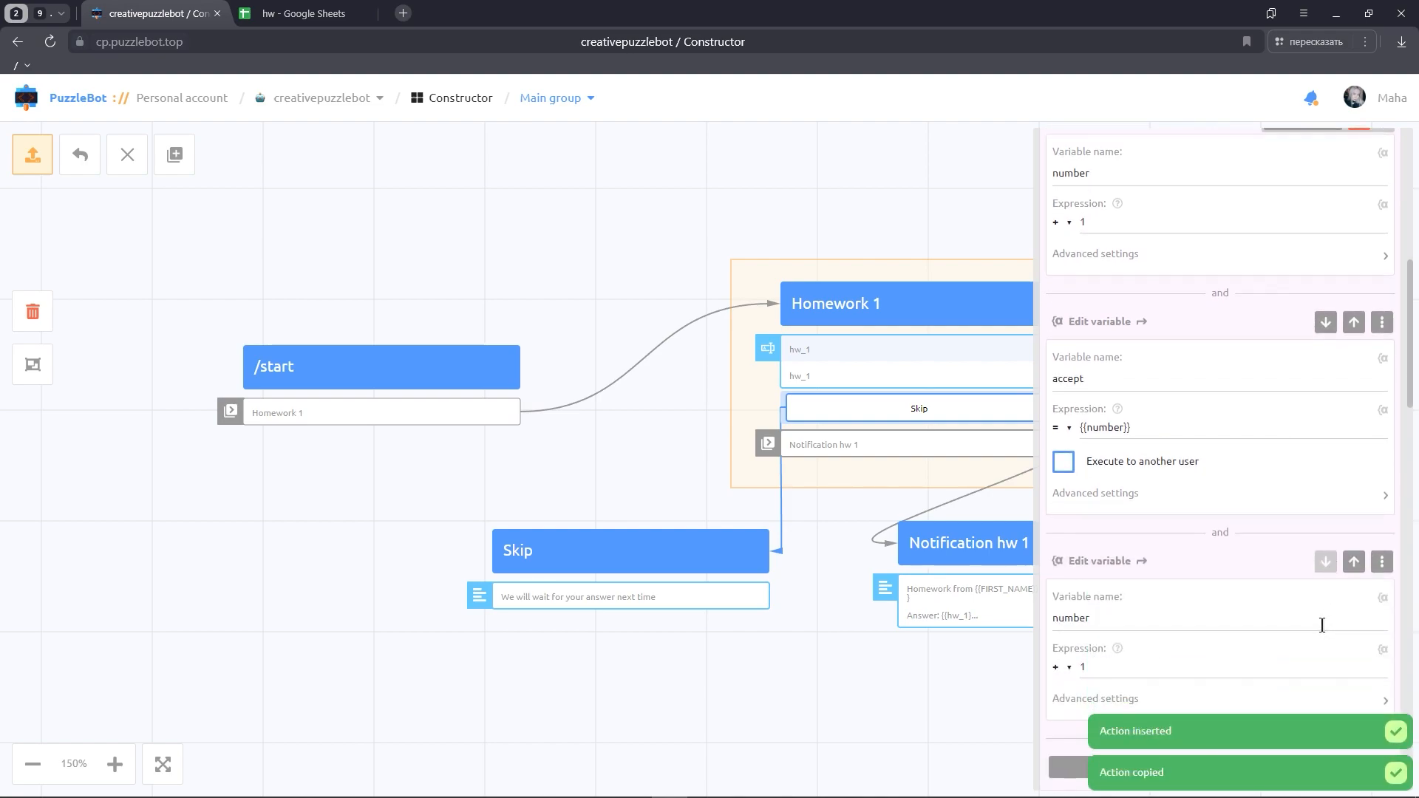
scroll(1324, 625, "down", 1)
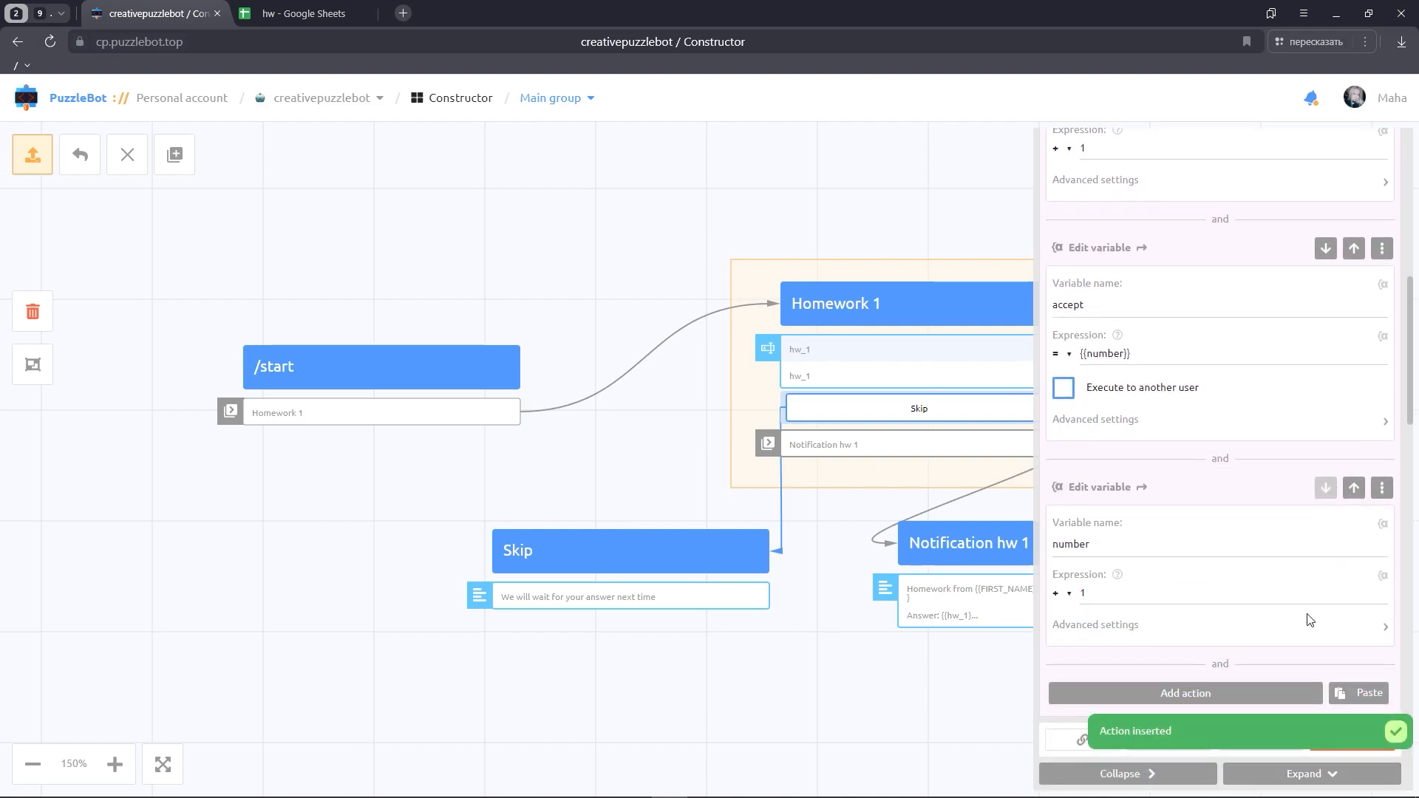
Paste a copy of the accept action at the end and change it to set the reject variable to {{number}}
left_click(1381, 251)
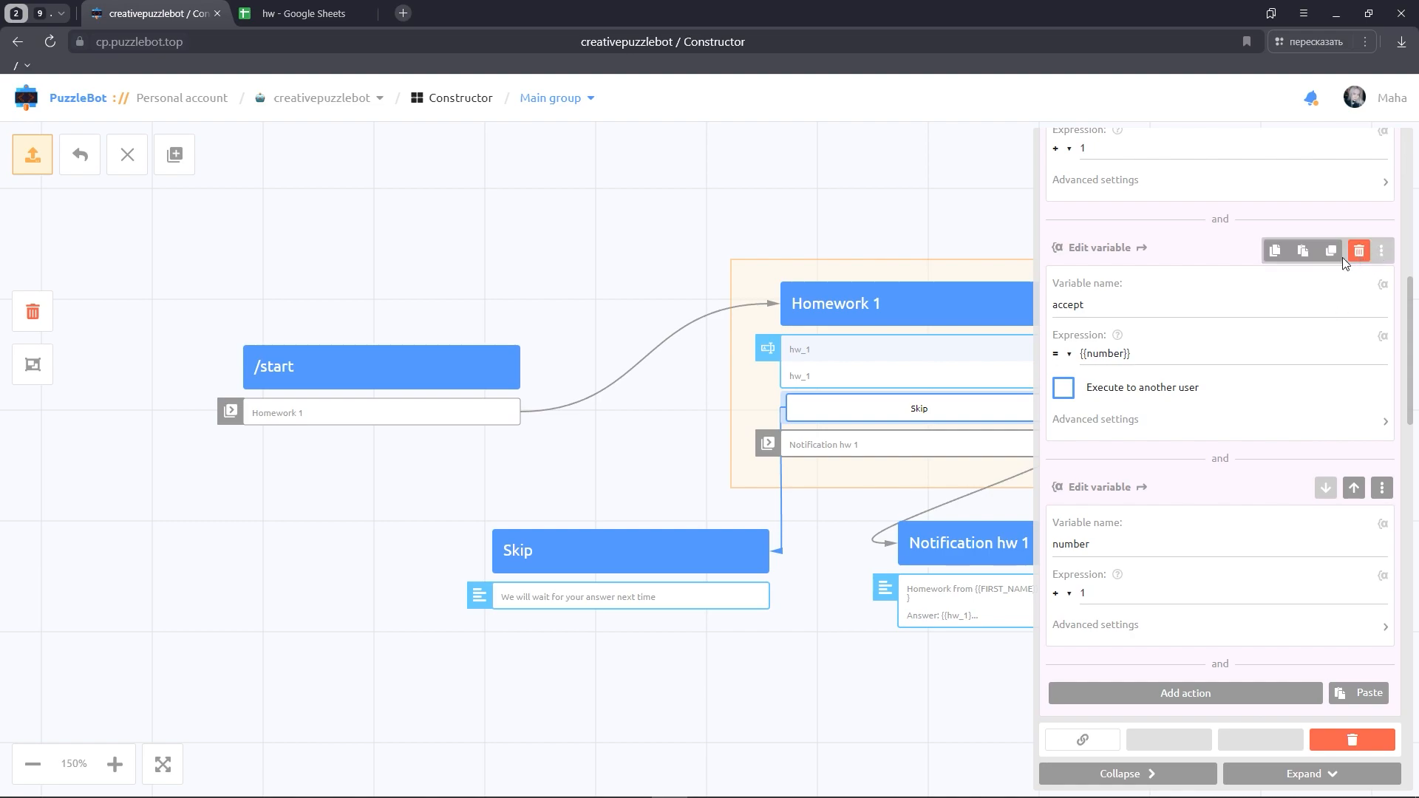
left_click(1275, 251)
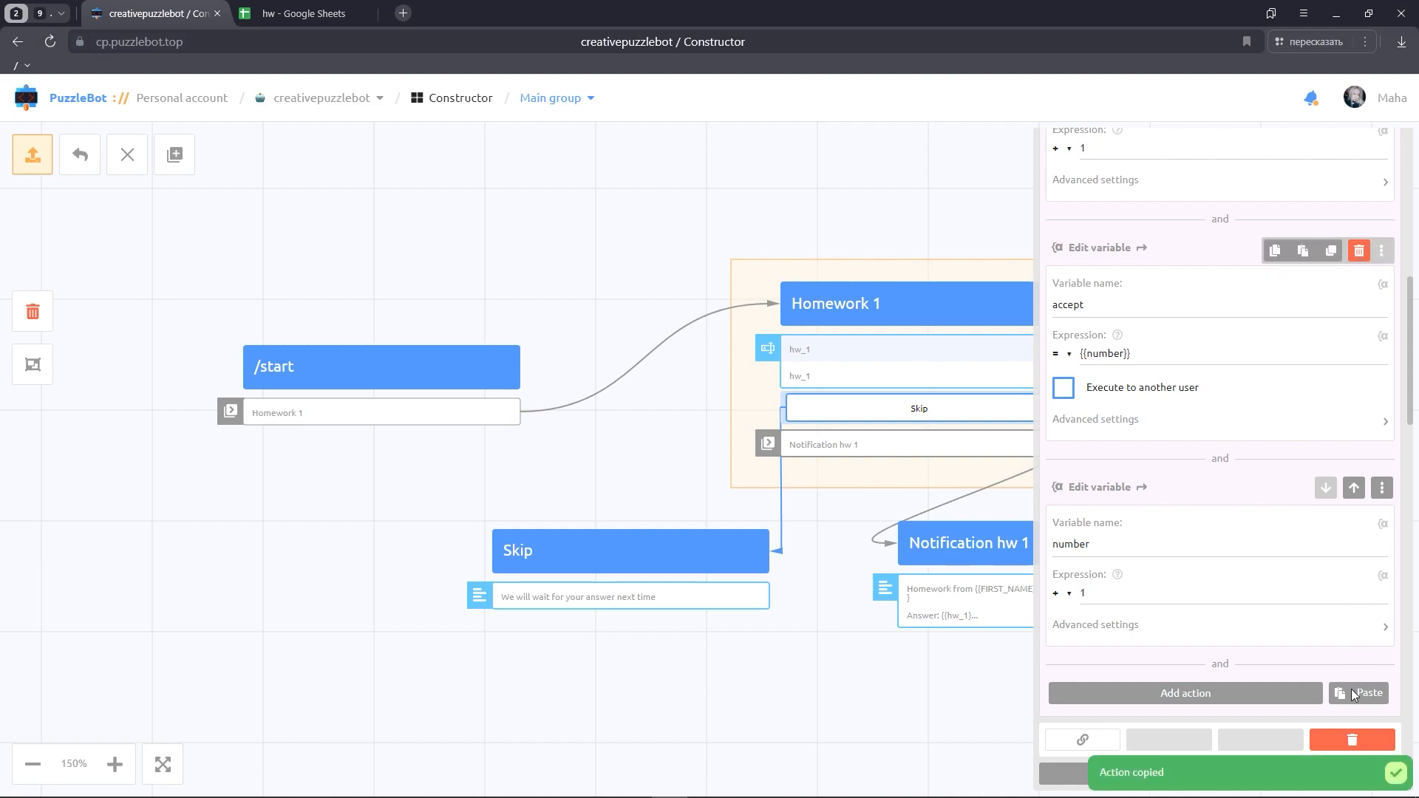
left_click(1351, 693)
scroll(1346, 621, "down", 3)
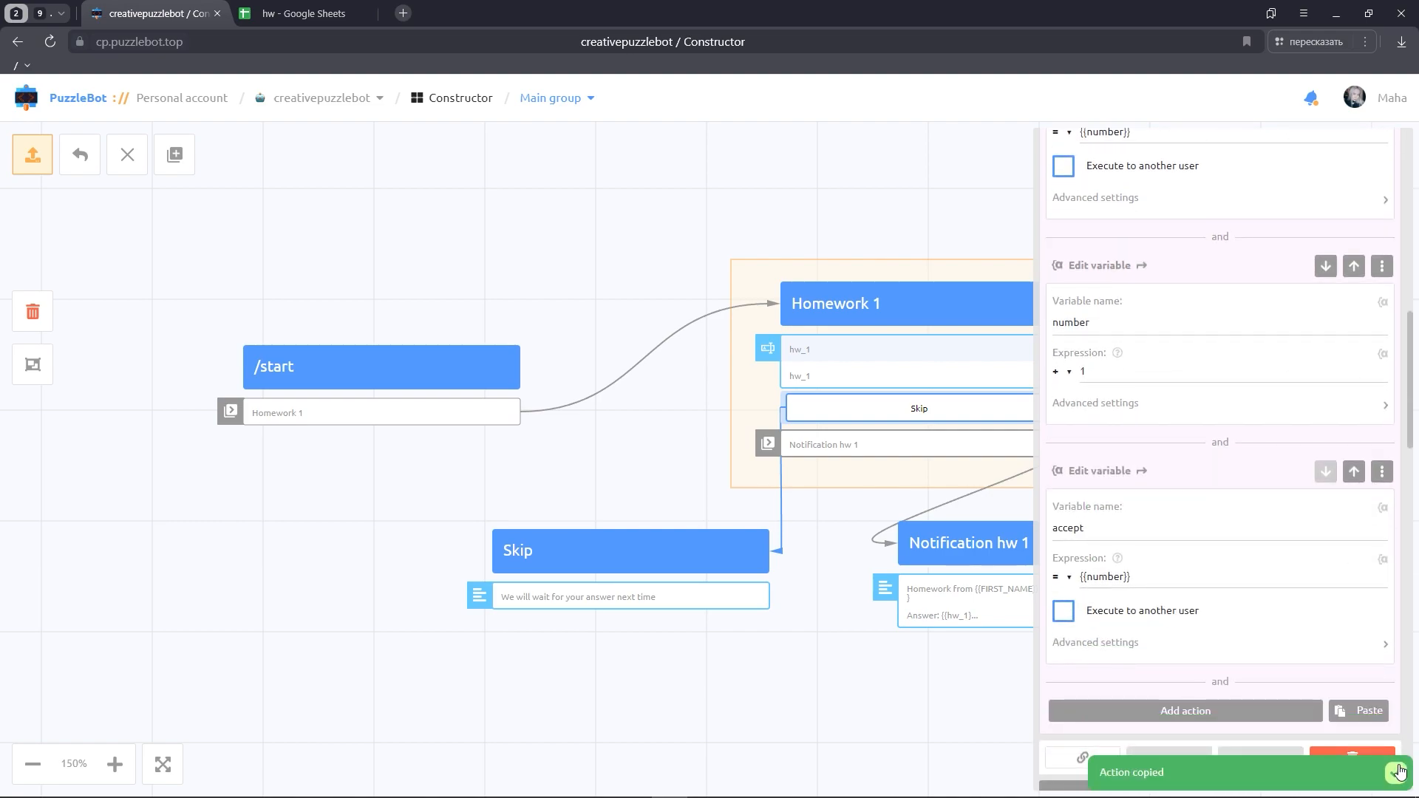
left_click(1144, 531)
left_click(1084, 679)
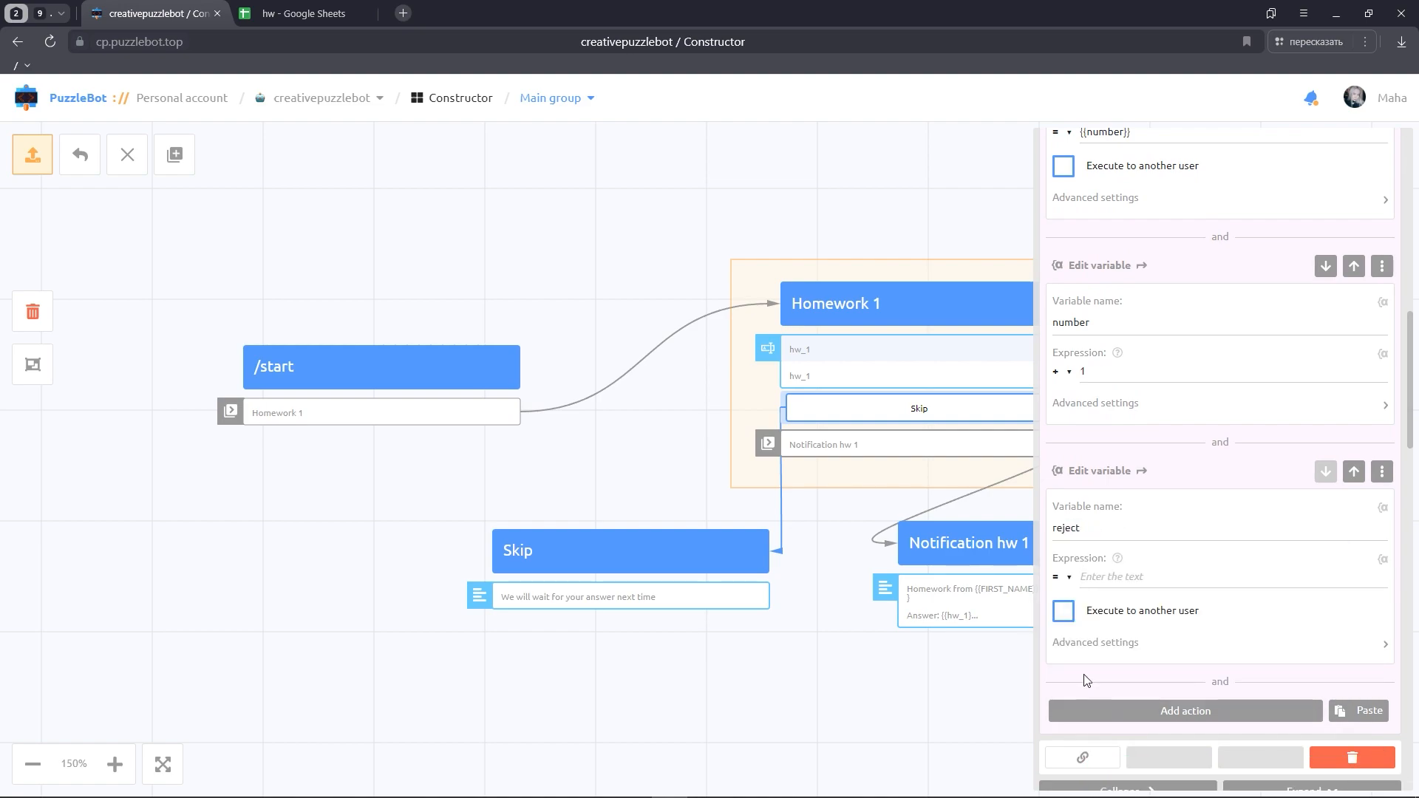
left_click(1383, 559)
type("n")
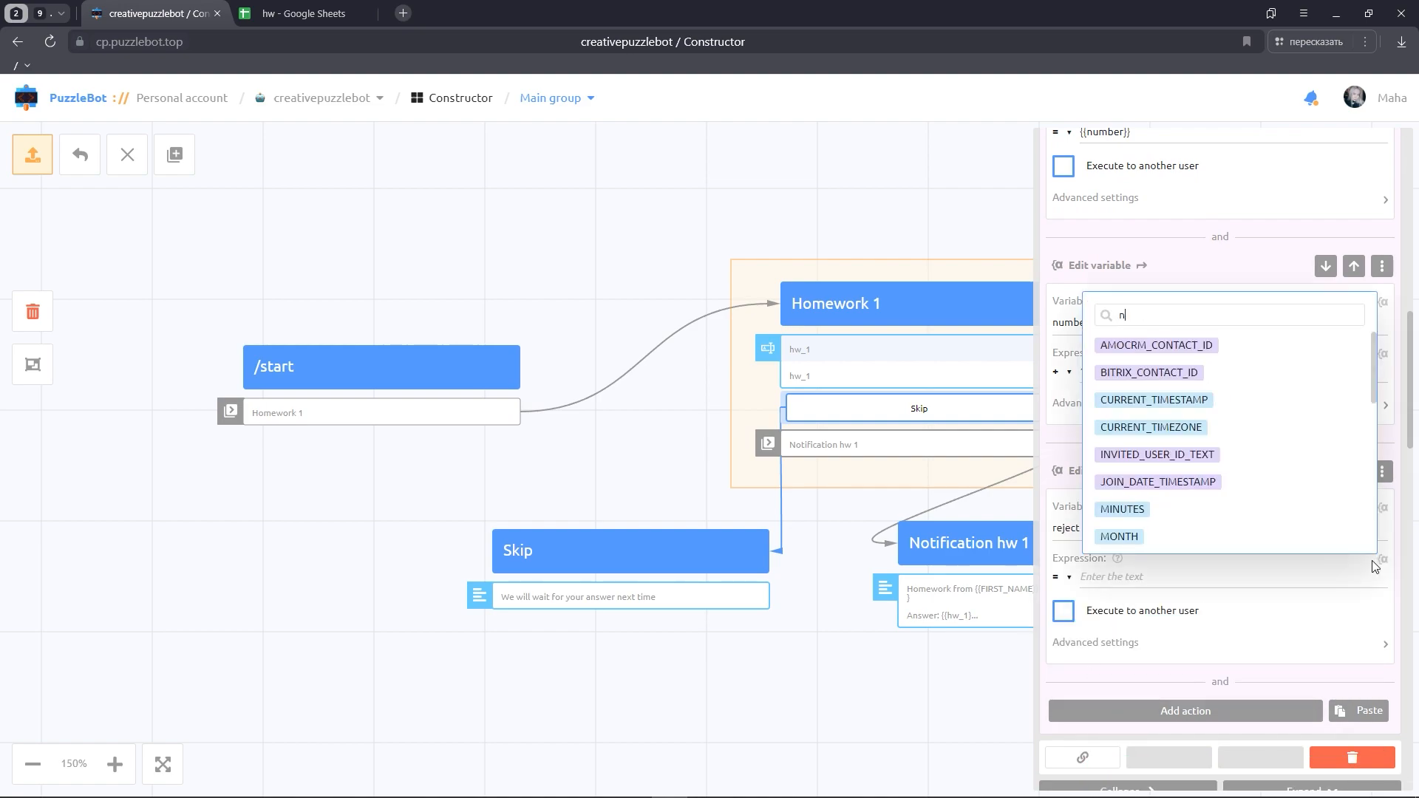
type("u")
left_click(1127, 635)
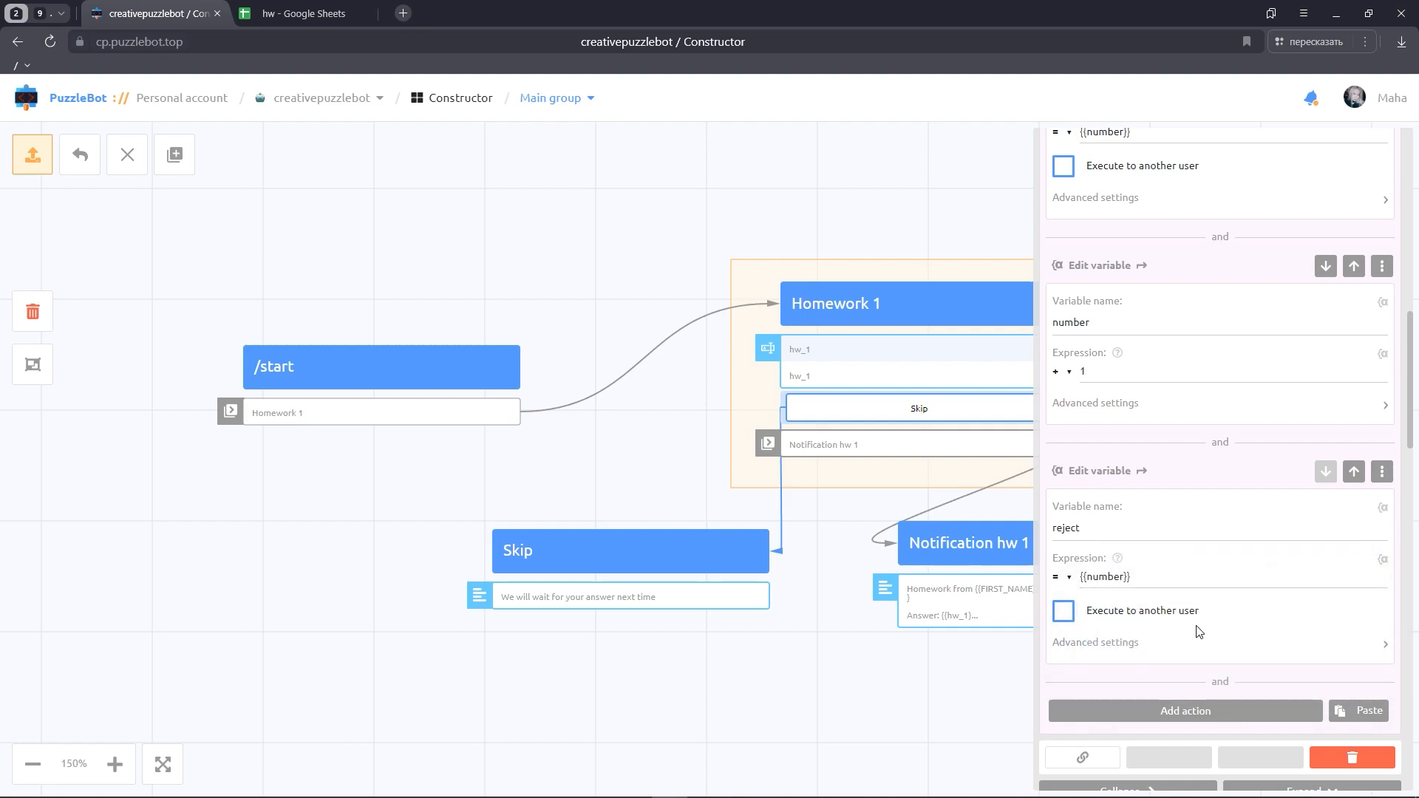
Expand the reject action's advanced settings and move the Send command action for Notification hw 1 below all variable actions
scroll(1209, 629, "down", 1)
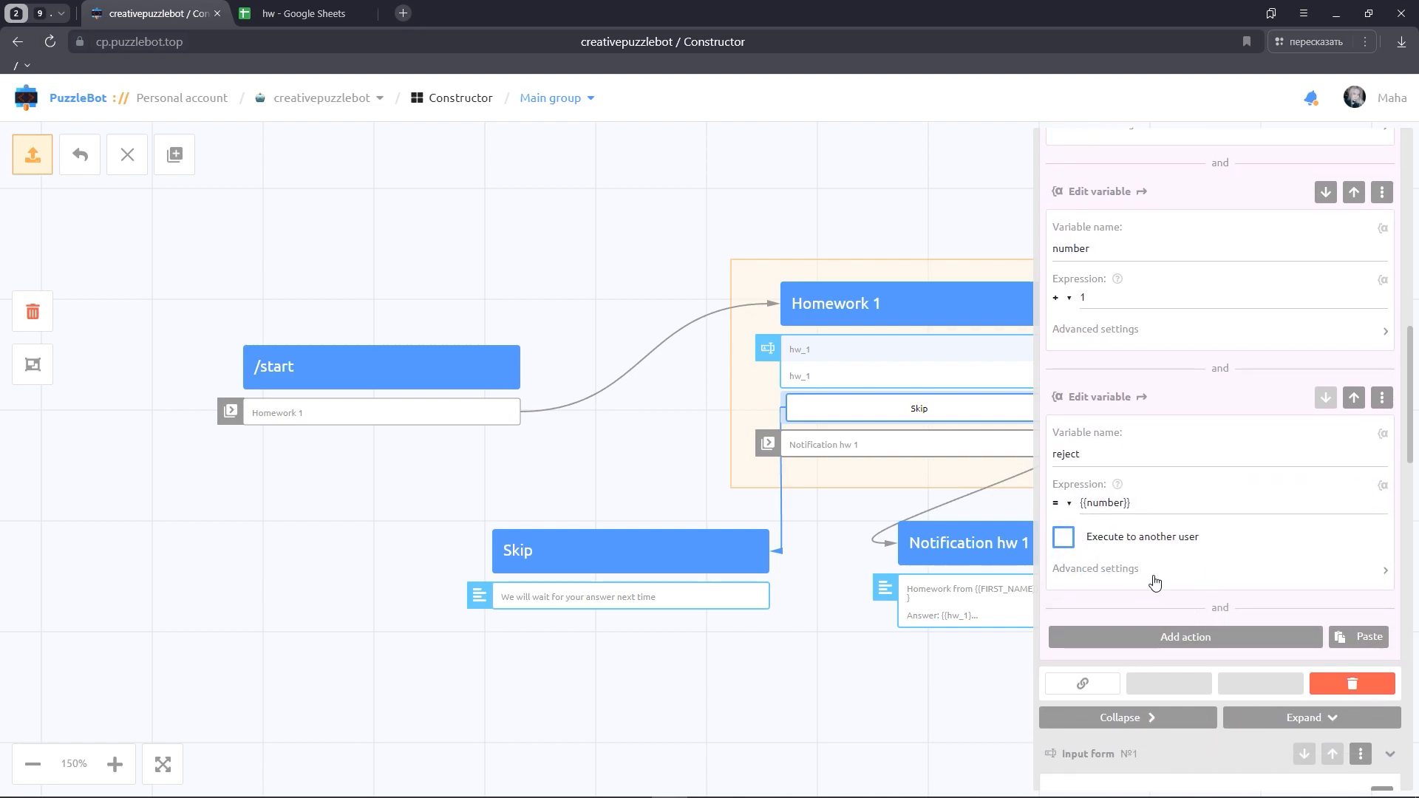
left_click(1156, 578)
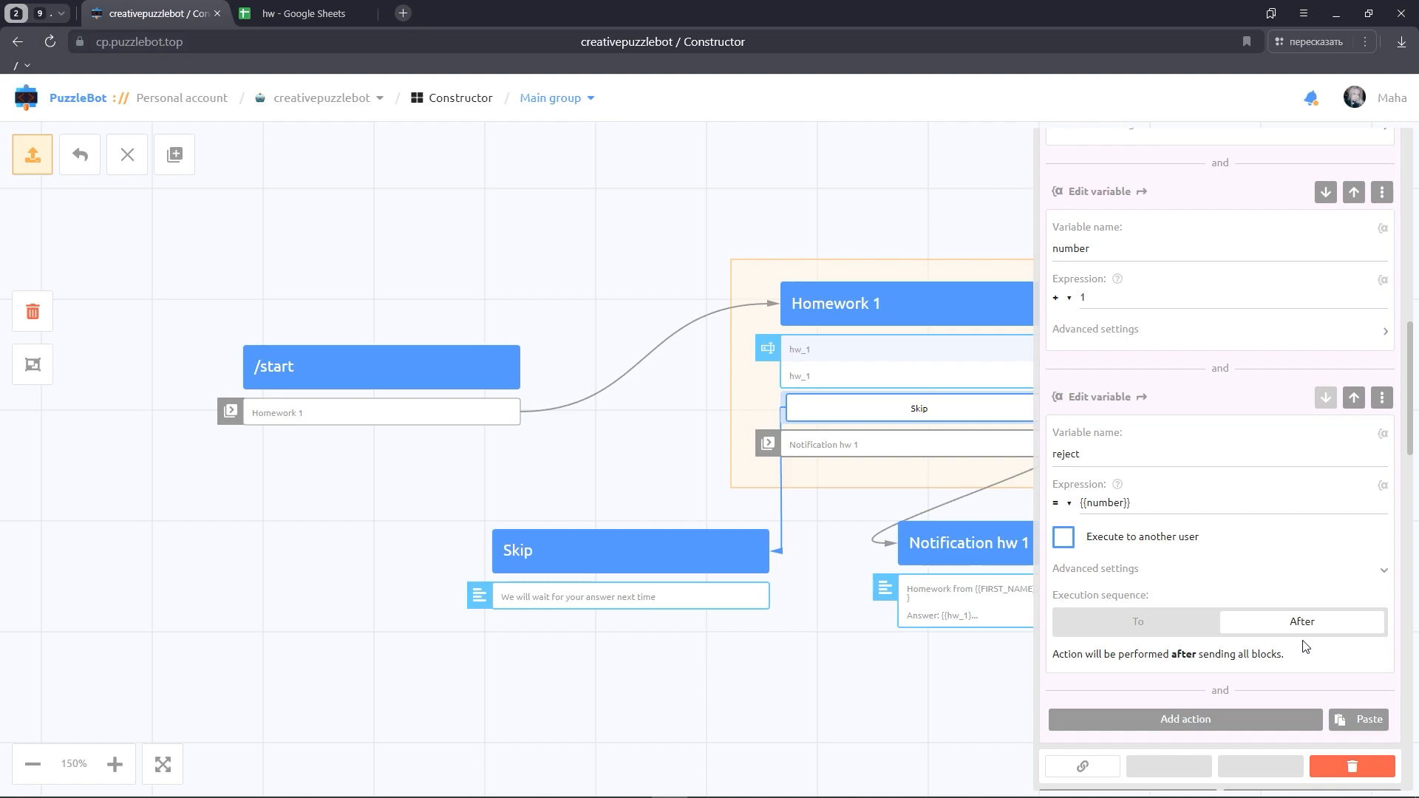
scroll(1242, 581, "up", 3)
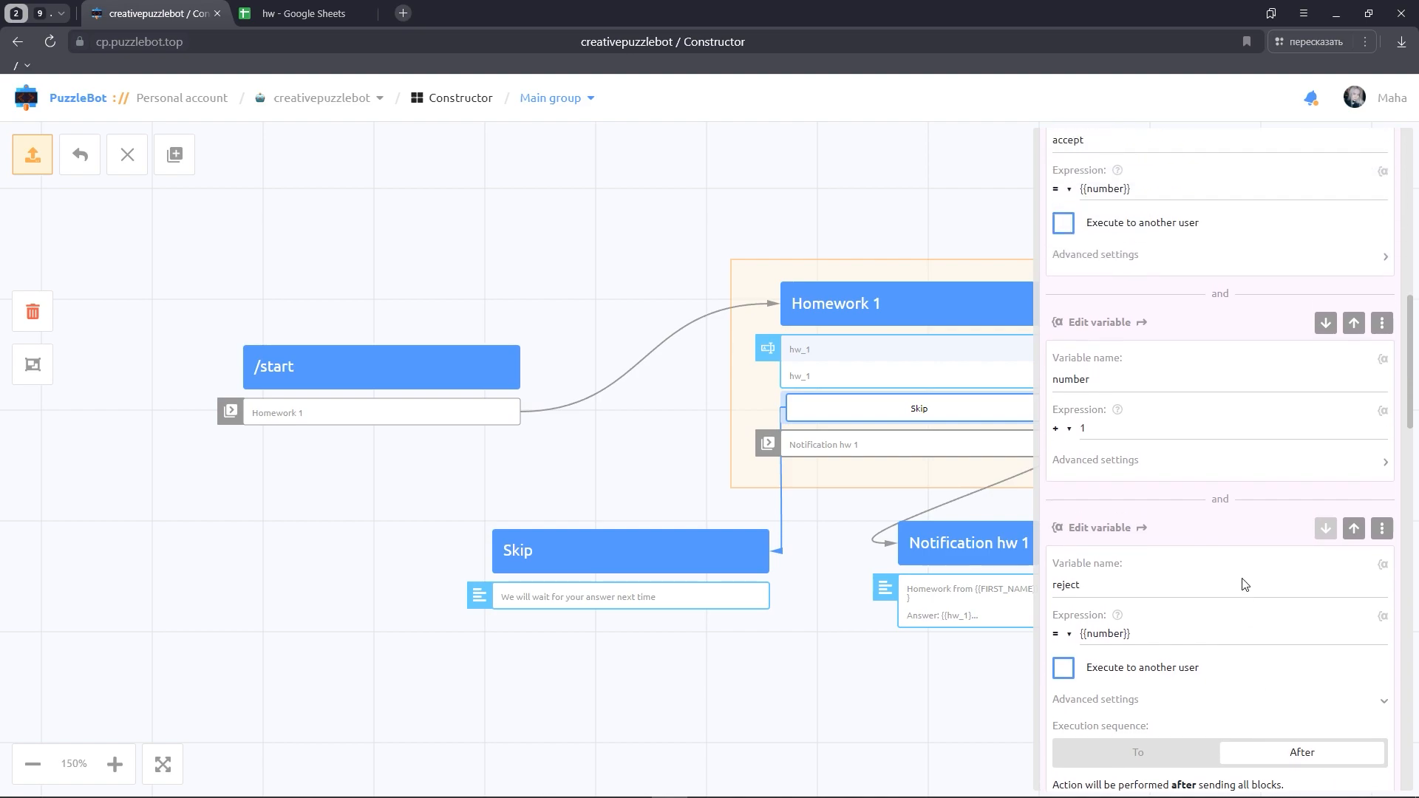
scroll(1244, 583, "up", 4)
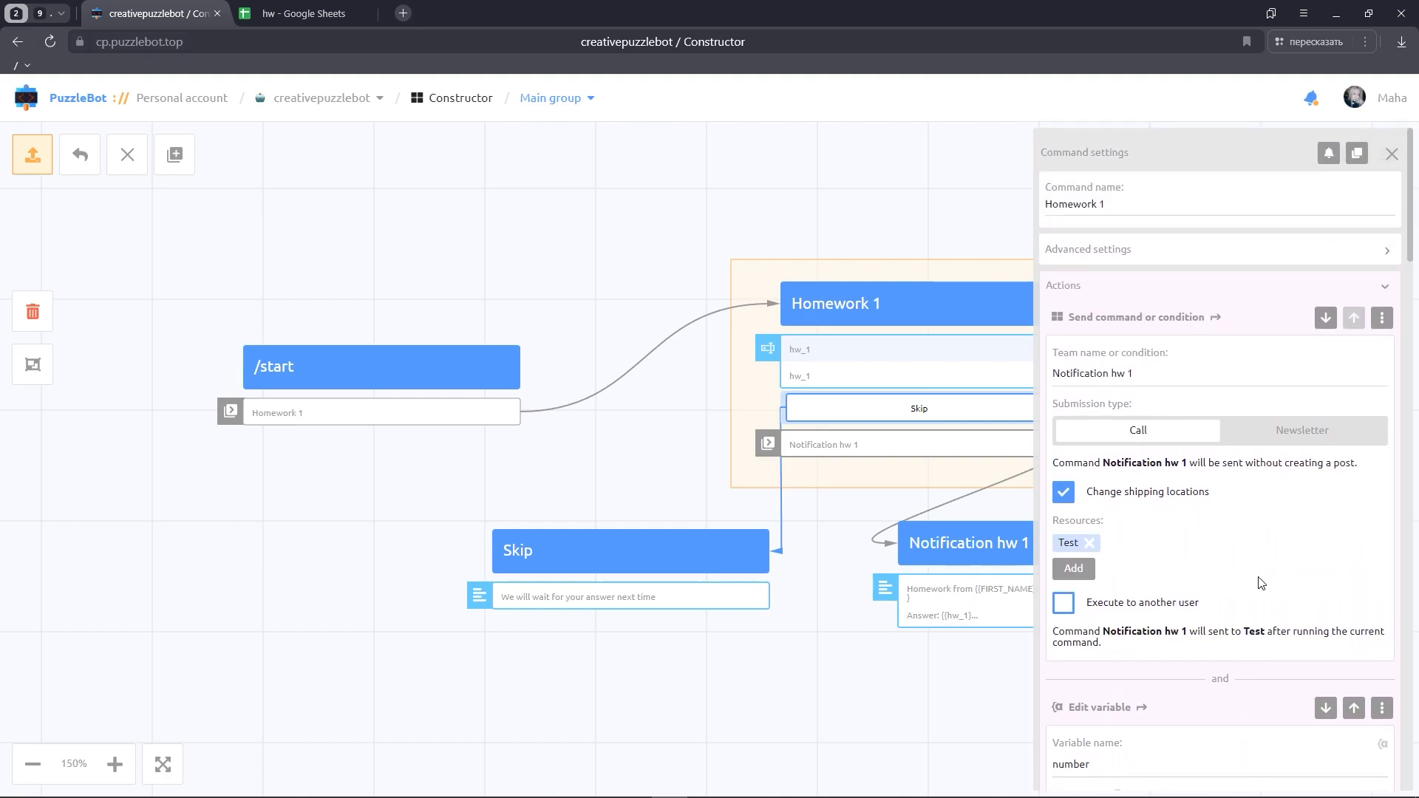
scroll(1328, 321, "down", 8)
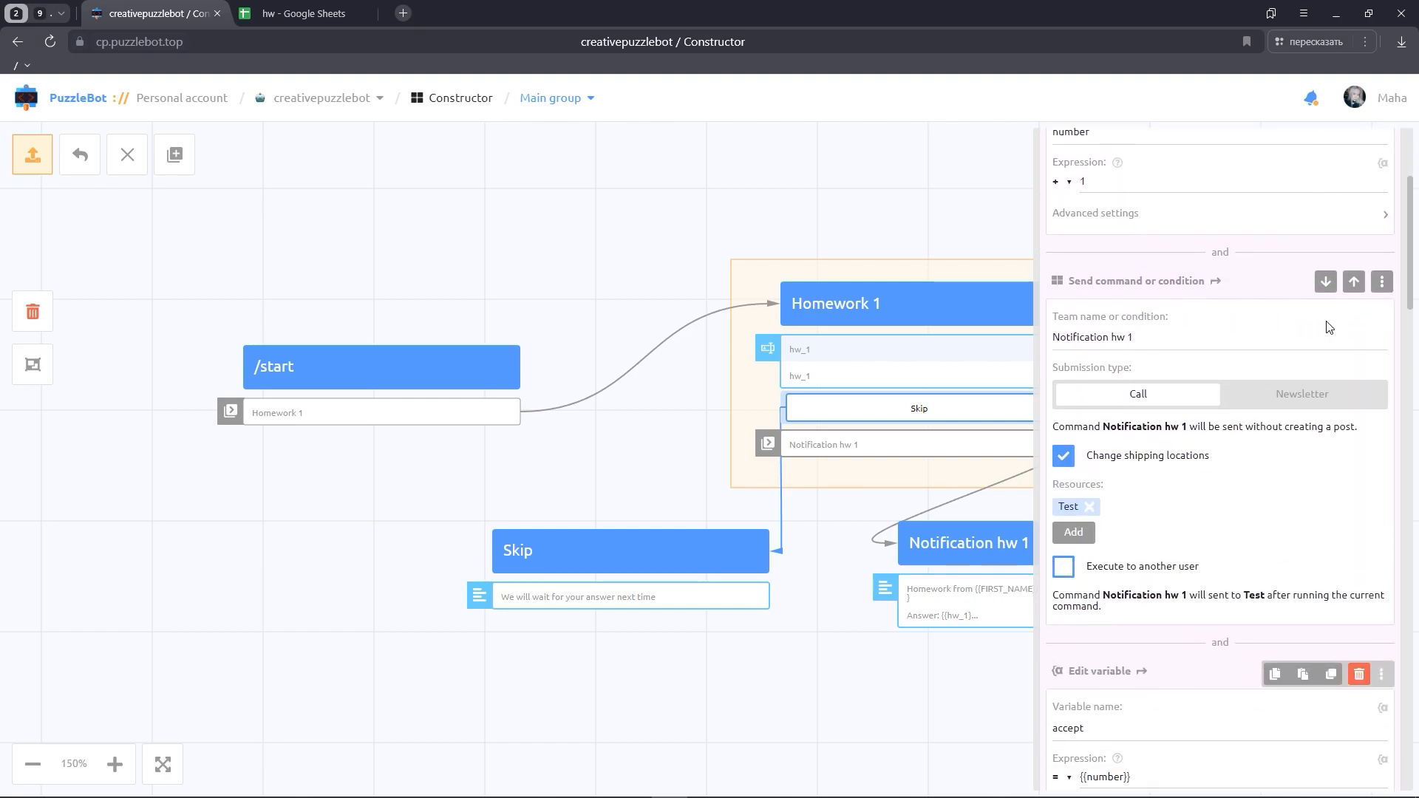
left_click(1324, 282)
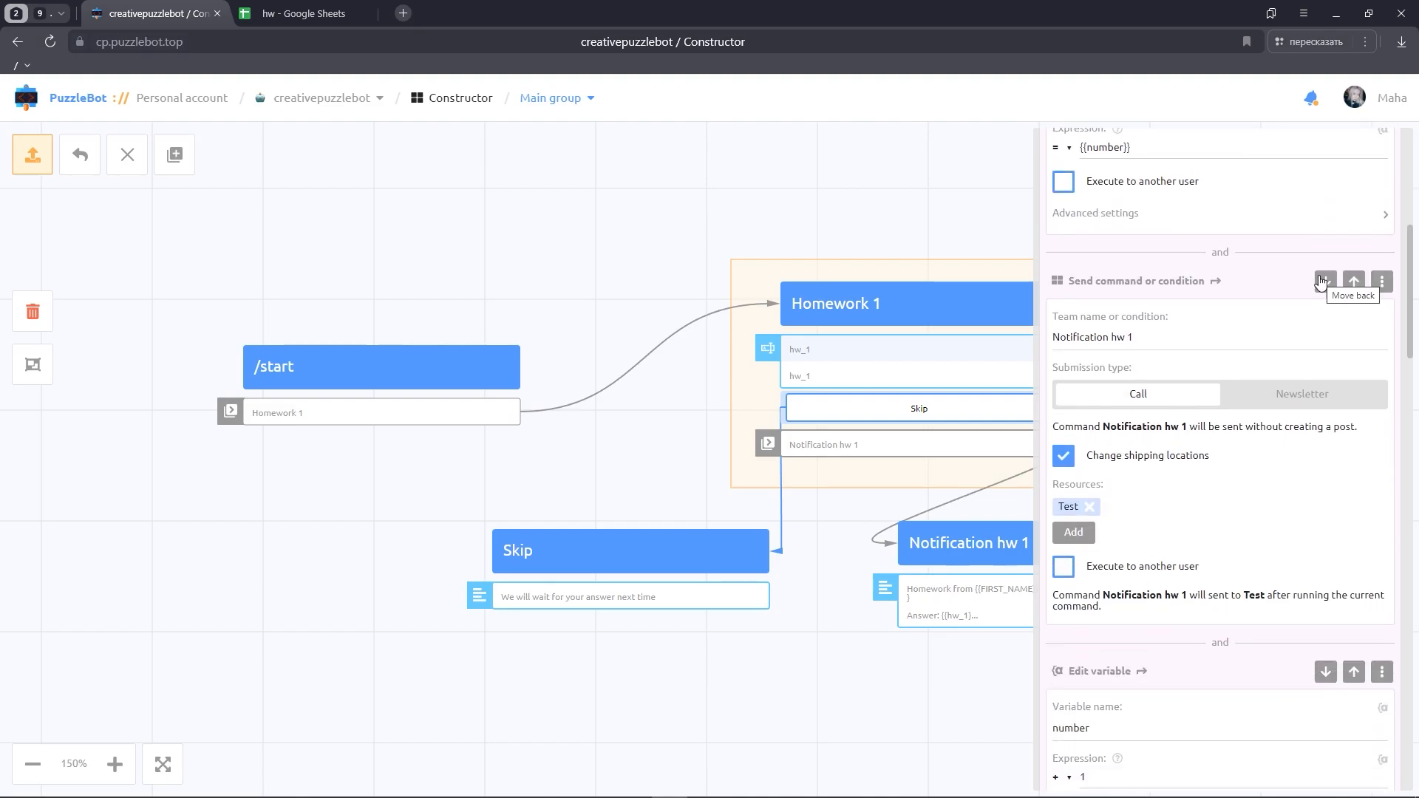
left_click(1324, 282)
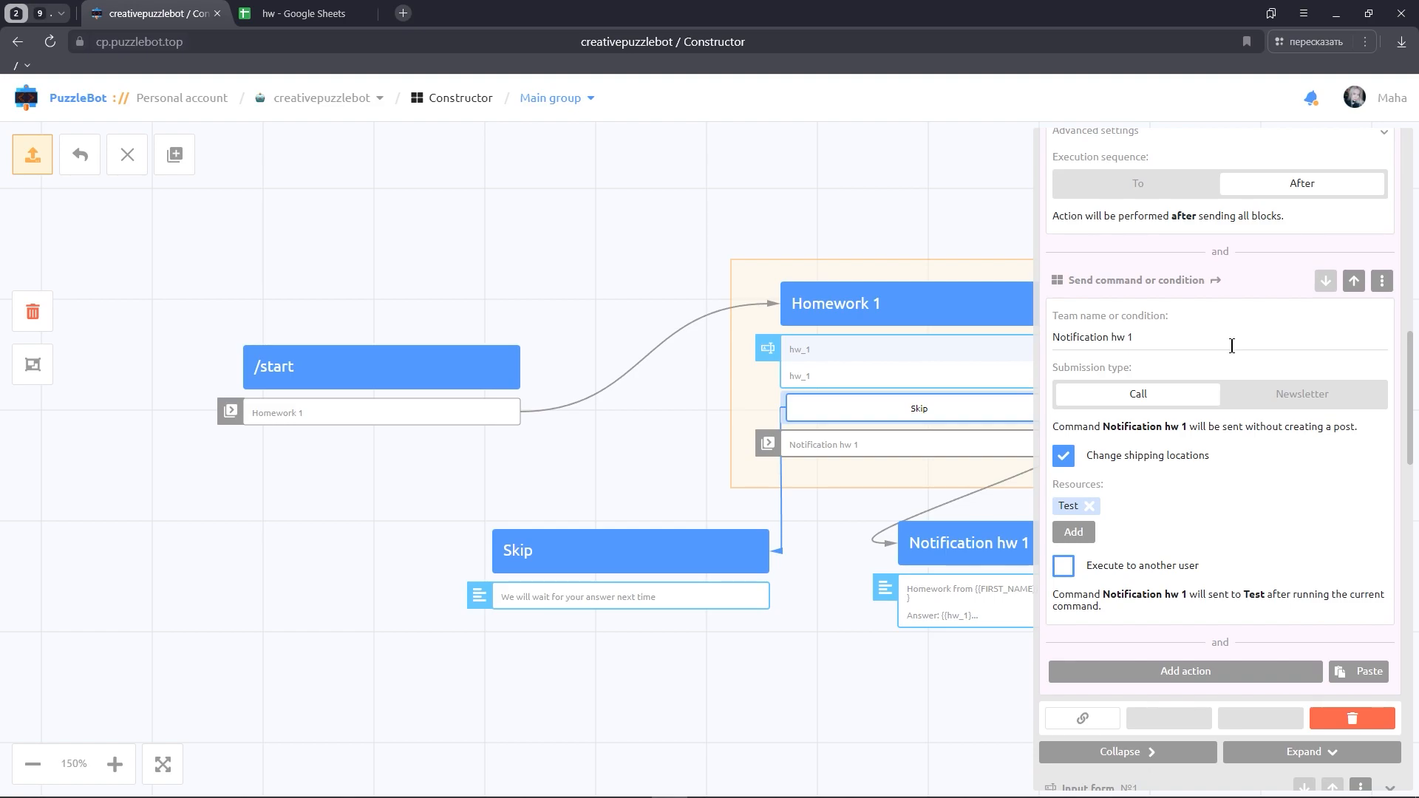
Add a Google Spreadsheets Create row action after the Send command action in Homework 1
left_click(1157, 670)
scroll(1117, 614, "down", 5)
scroll(1288, 613, "down", 3)
scroll(1218, 563, "down", 4)
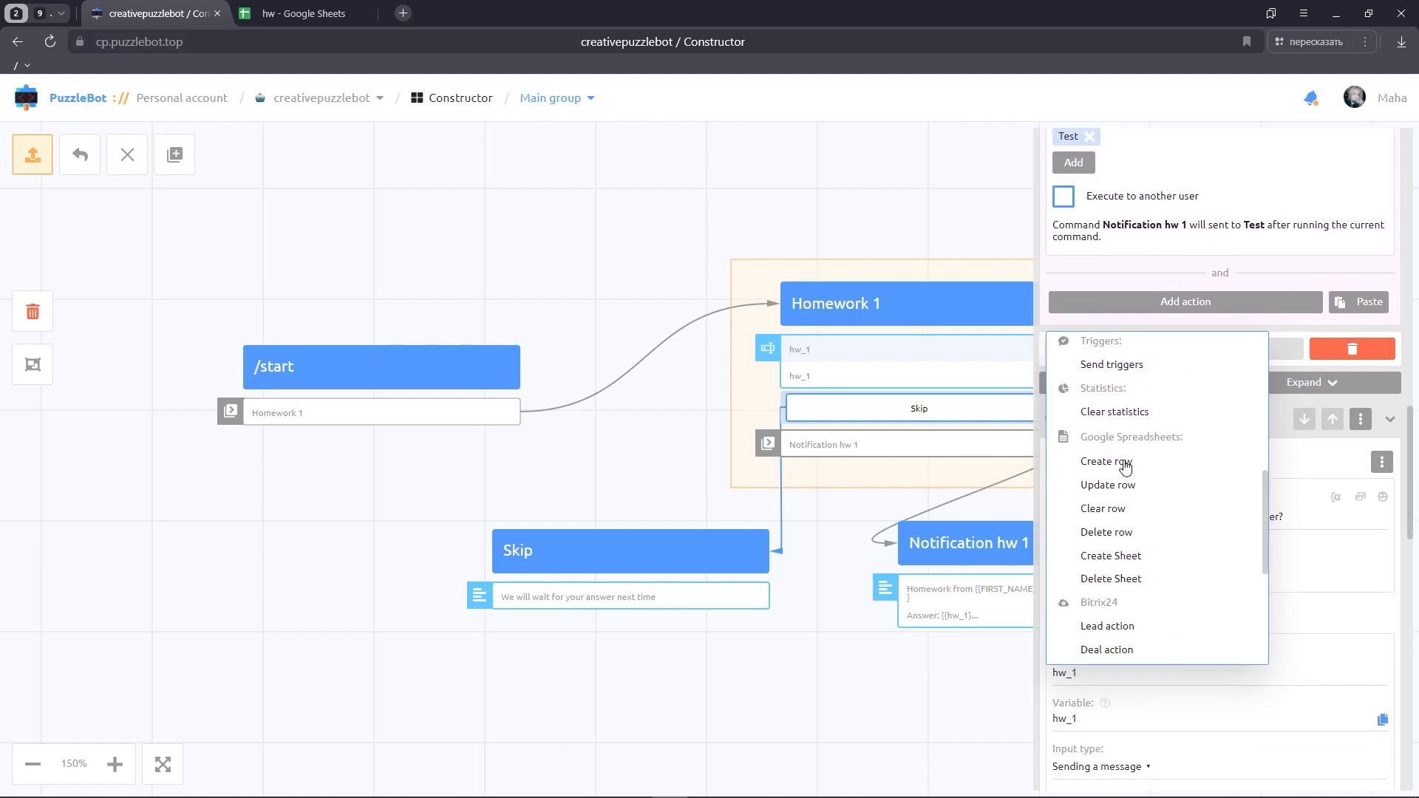
left_click(1125, 463)
scroll(1135, 474, "down", 2)
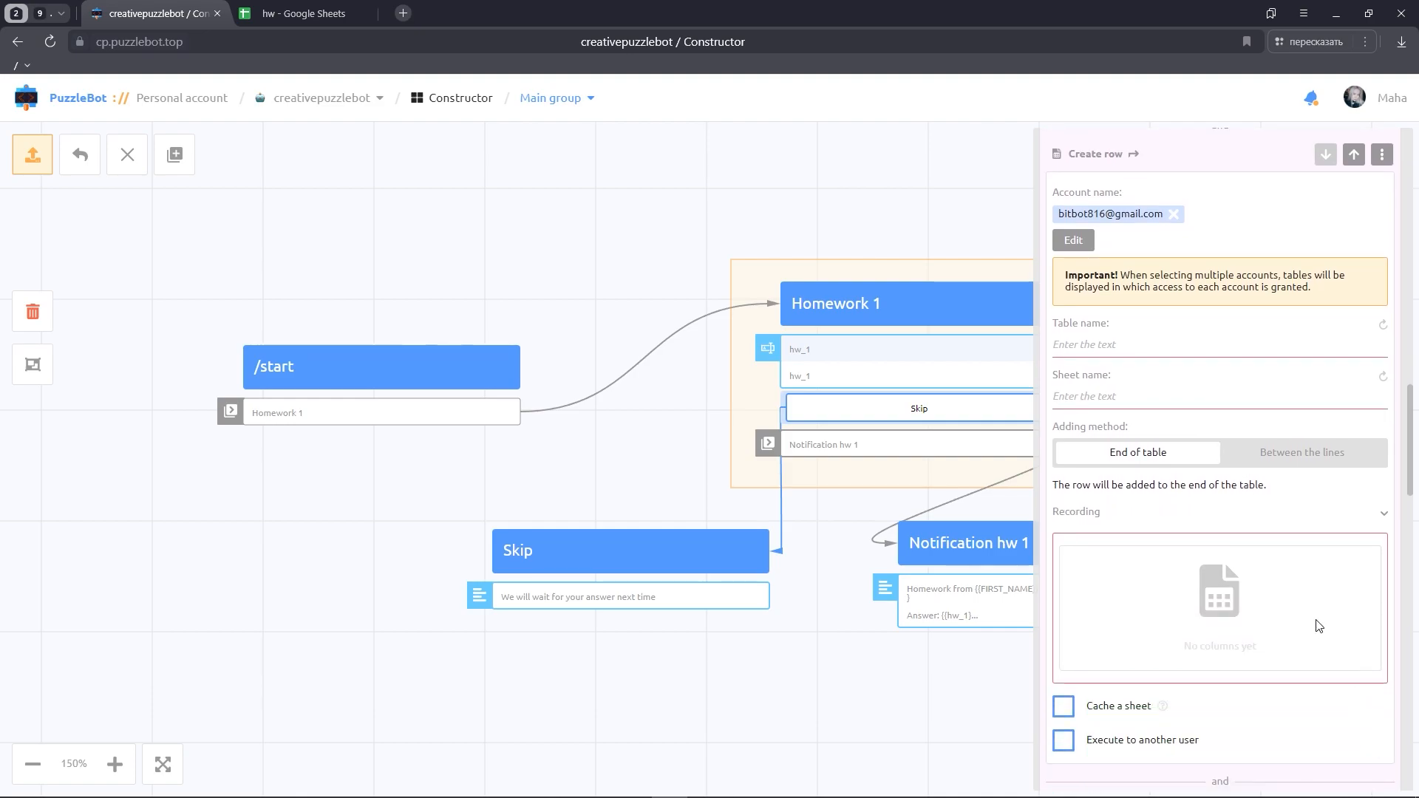
Select the hw table and its Sheet1 sheet for the Create row action
left_click(1117, 346)
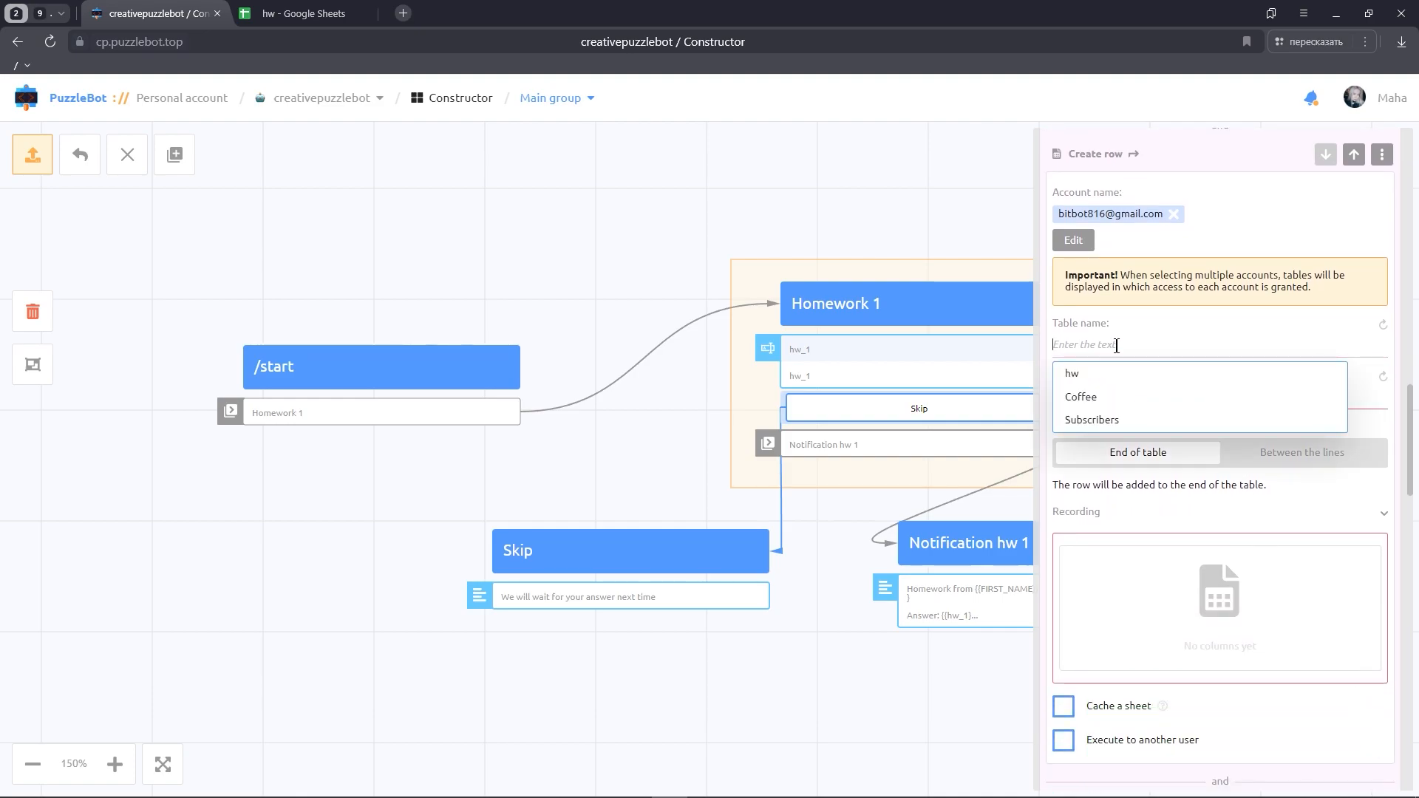
left_click(1097, 376)
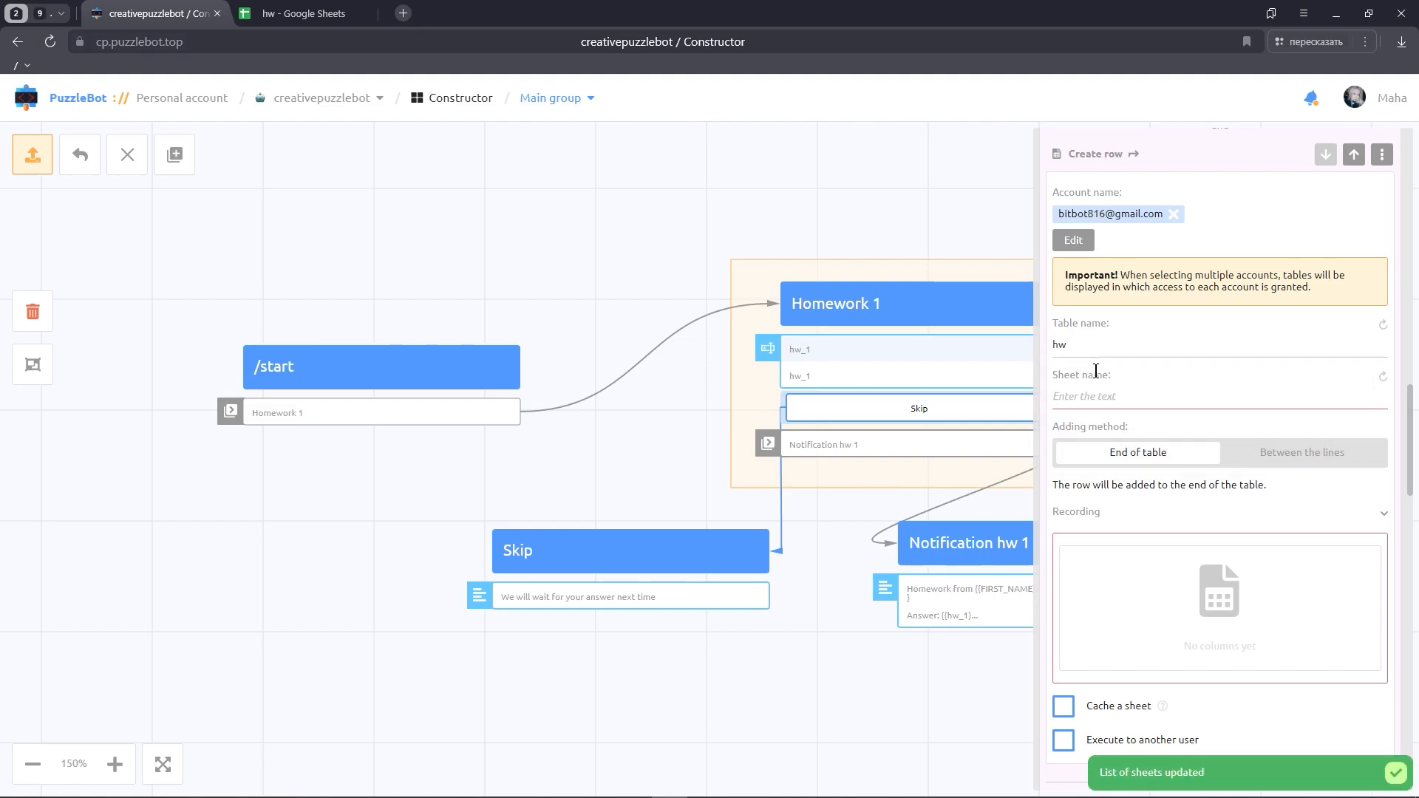
left_click(1085, 398)
left_click(1084, 427)
scroll(1301, 617, "down", 1)
scroll(1300, 617, "down", 1)
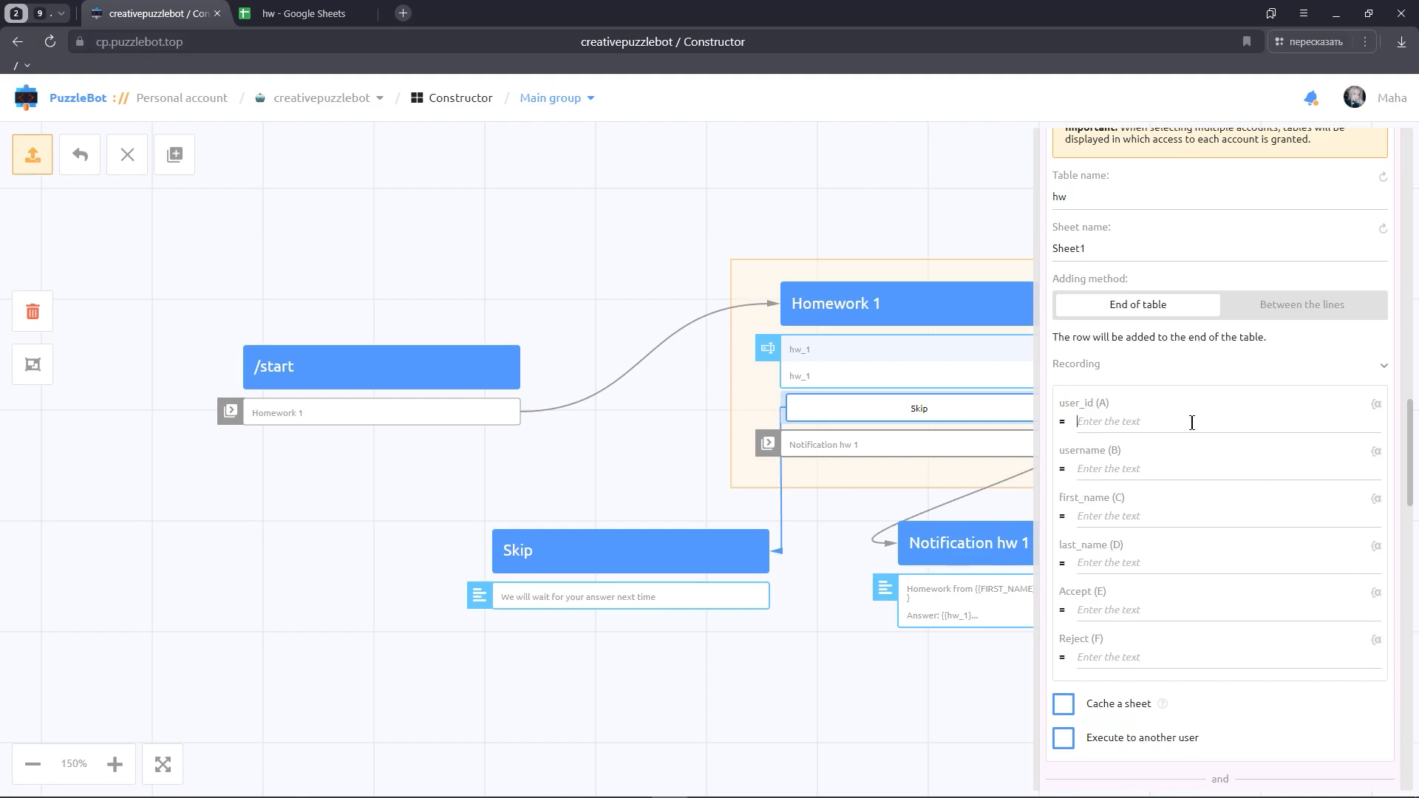
Map the Create row action's user_id column to {{USER_ID_TEXT}} and its username column to {{USERNAME_TEXT}}
left_click(1376, 405)
type("user_id")
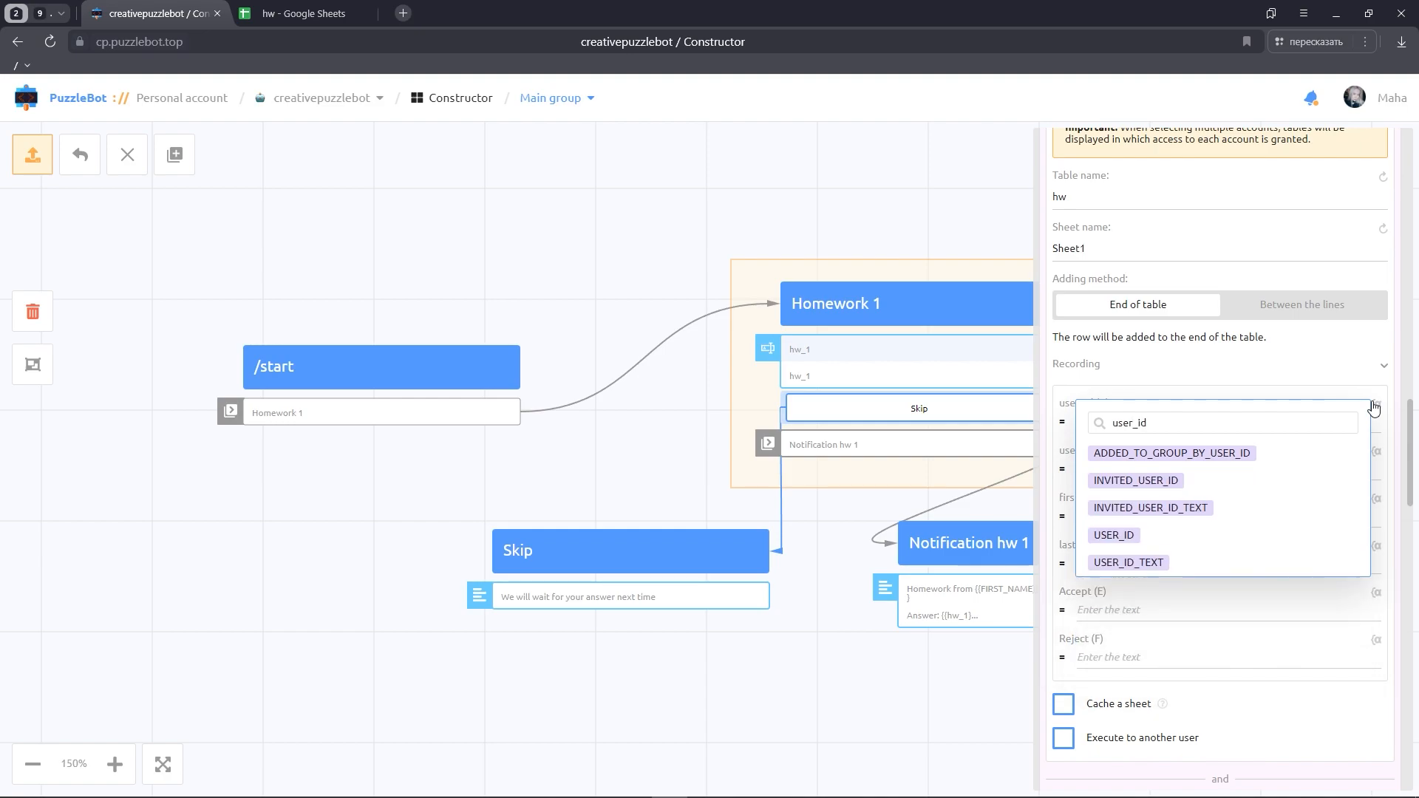
left_click(1152, 563)
left_click(1378, 452)
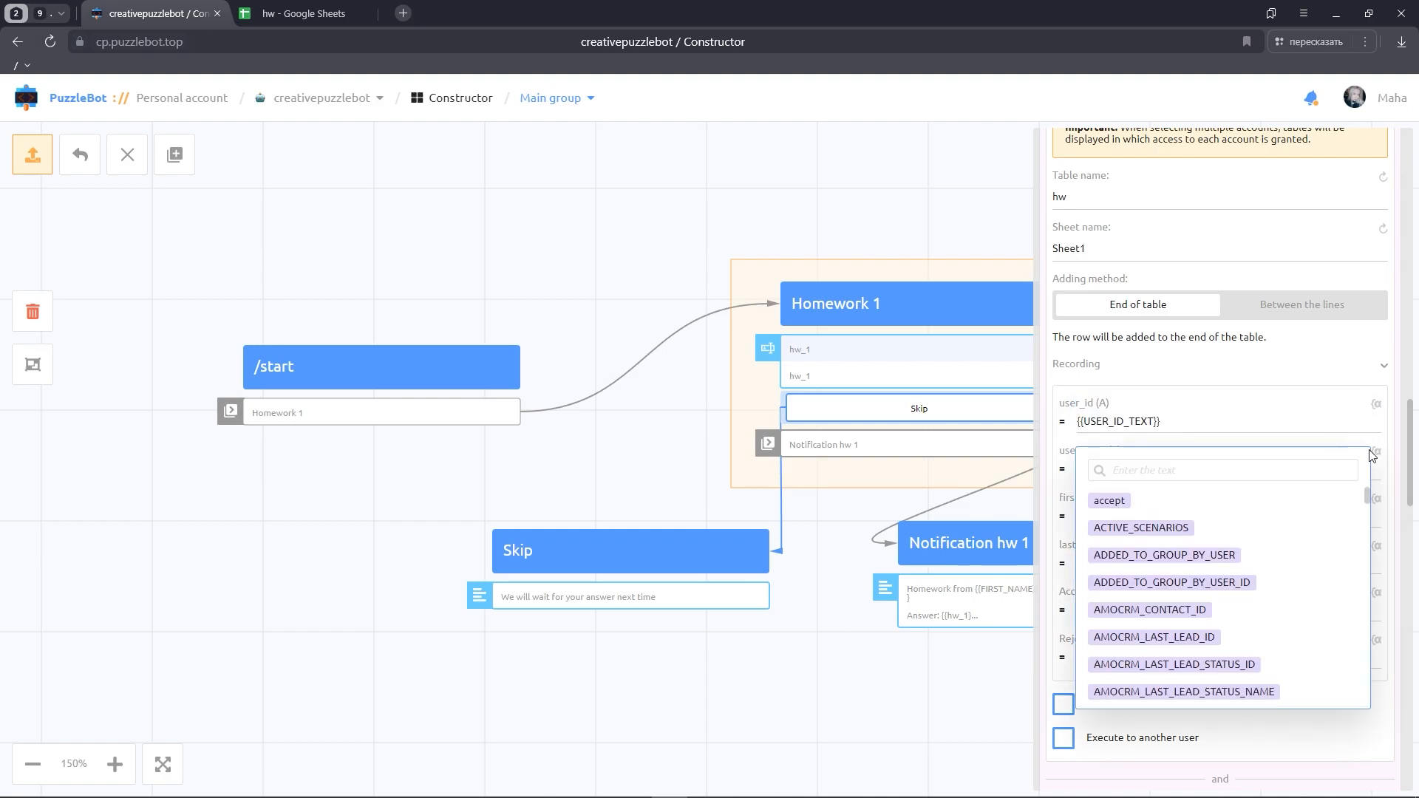
type("username")
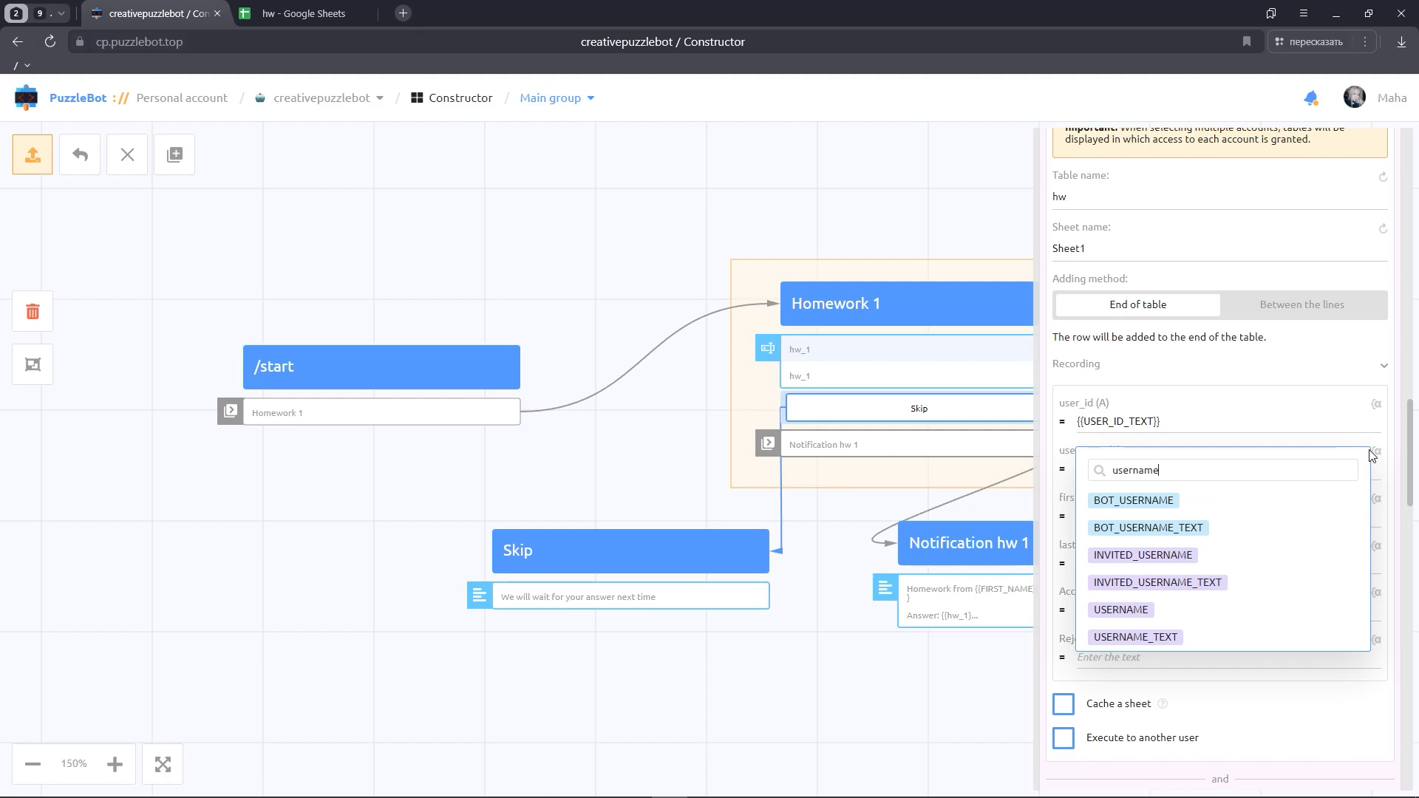
left_click(1164, 637)
Map the first_name column to {{FIRST_NAME_TEXT}} and the last_name column to {{LAST_NAME_TEXT}}
left_click(1377, 499)
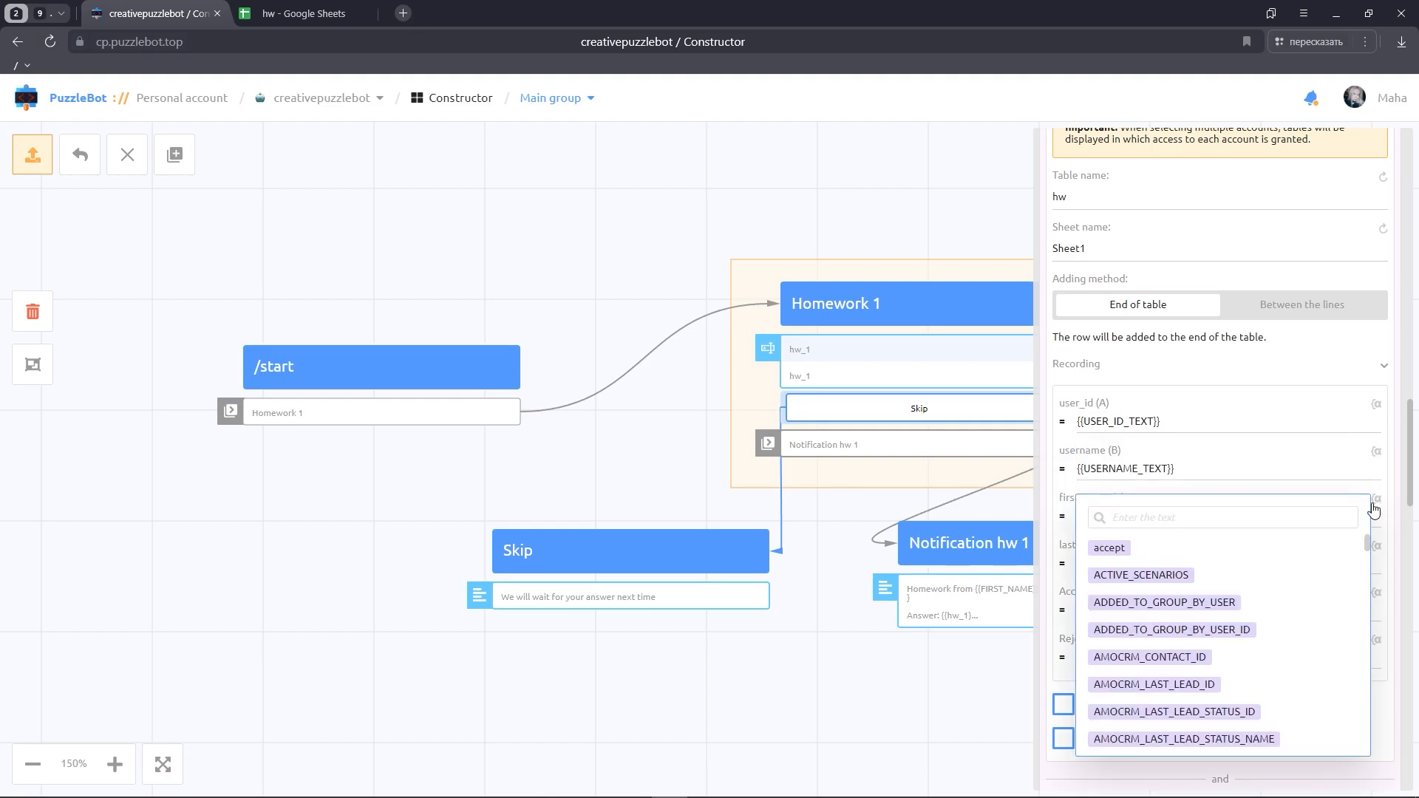
type("first")
left_click(1176, 575)
left_click(1377, 547)
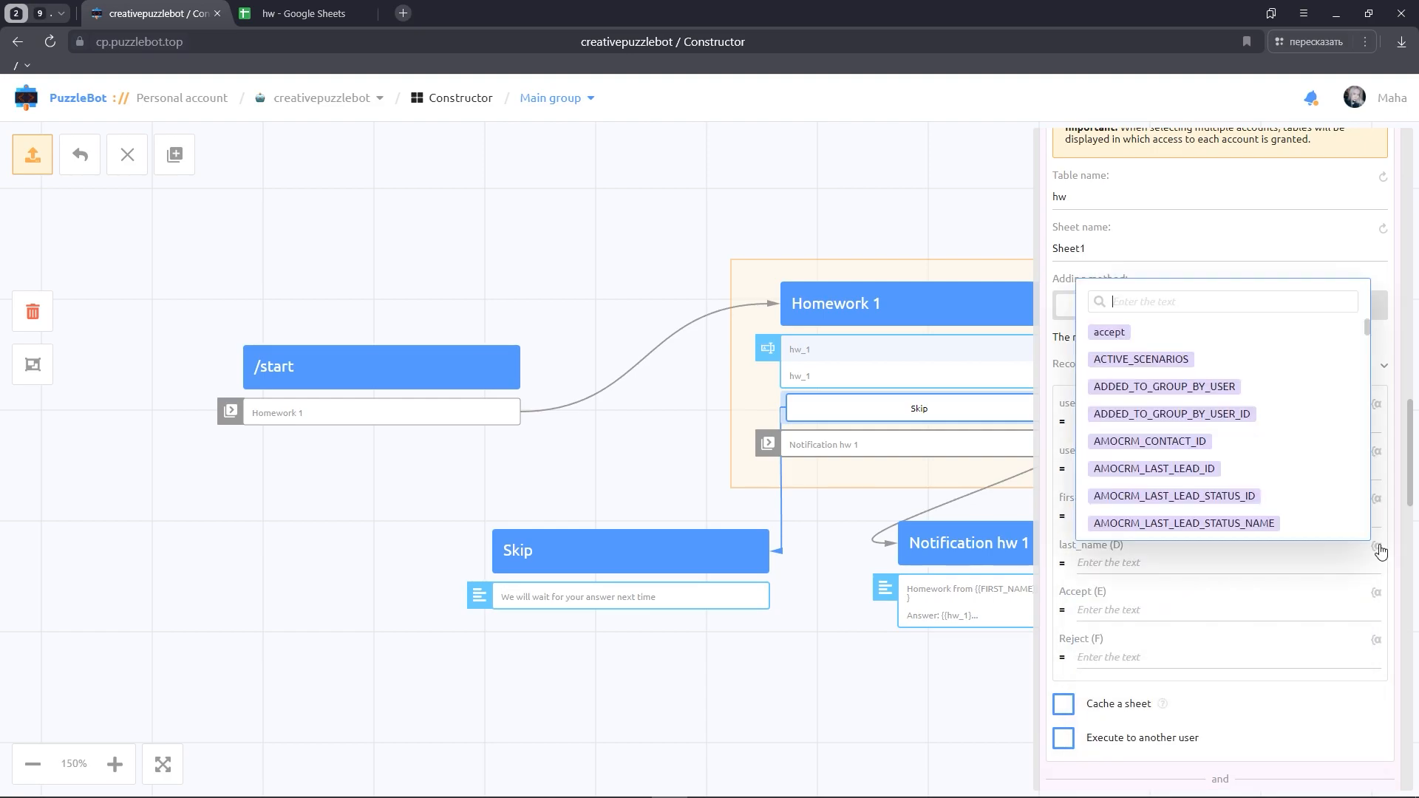
type("last_nam")
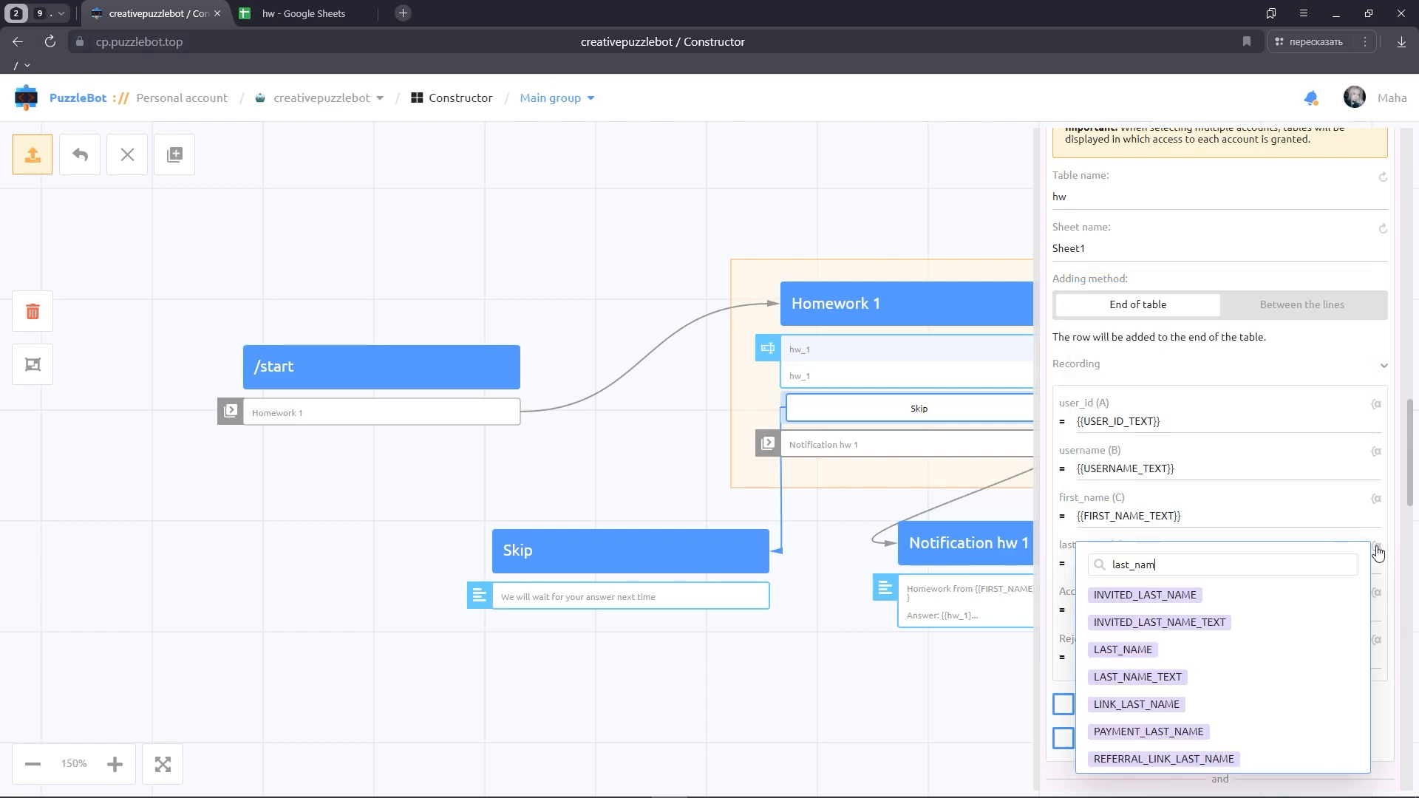
type("e")
left_click(1139, 678)
Map the Accept column to the {{accept}} variable and the Reject column to the {{reject}} variable
left_click(1377, 594)
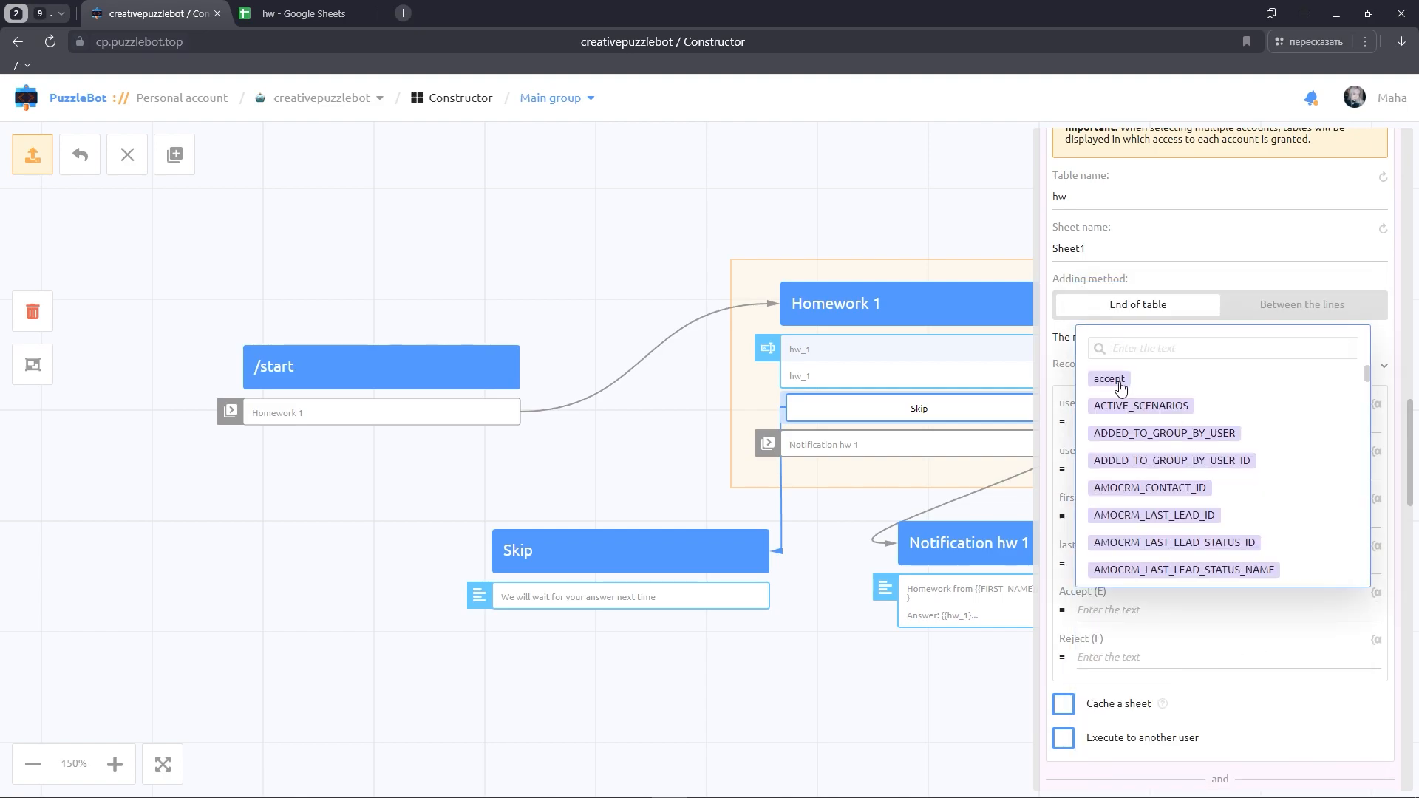
left_click(1116, 380)
left_click(1378, 640)
type("re")
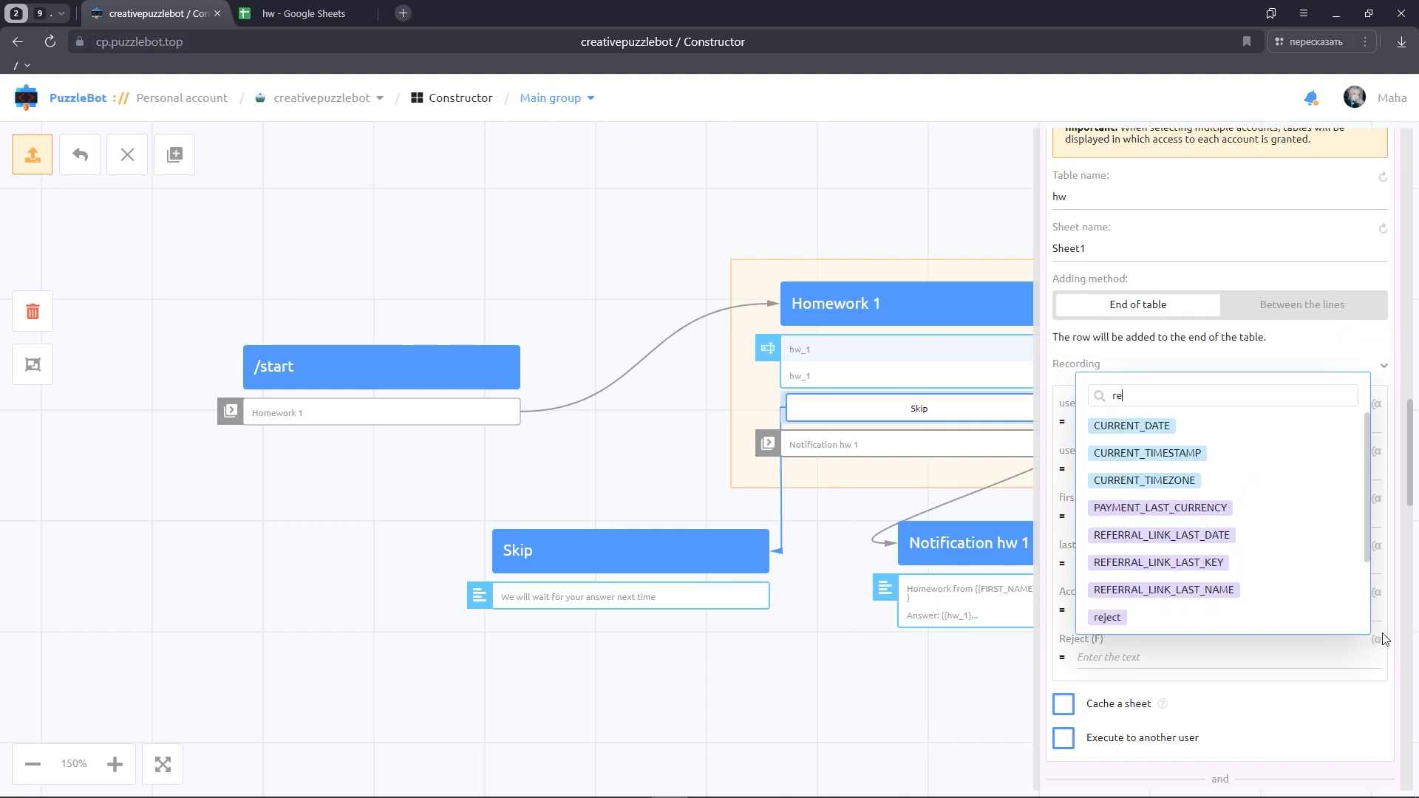
left_click(1109, 617)
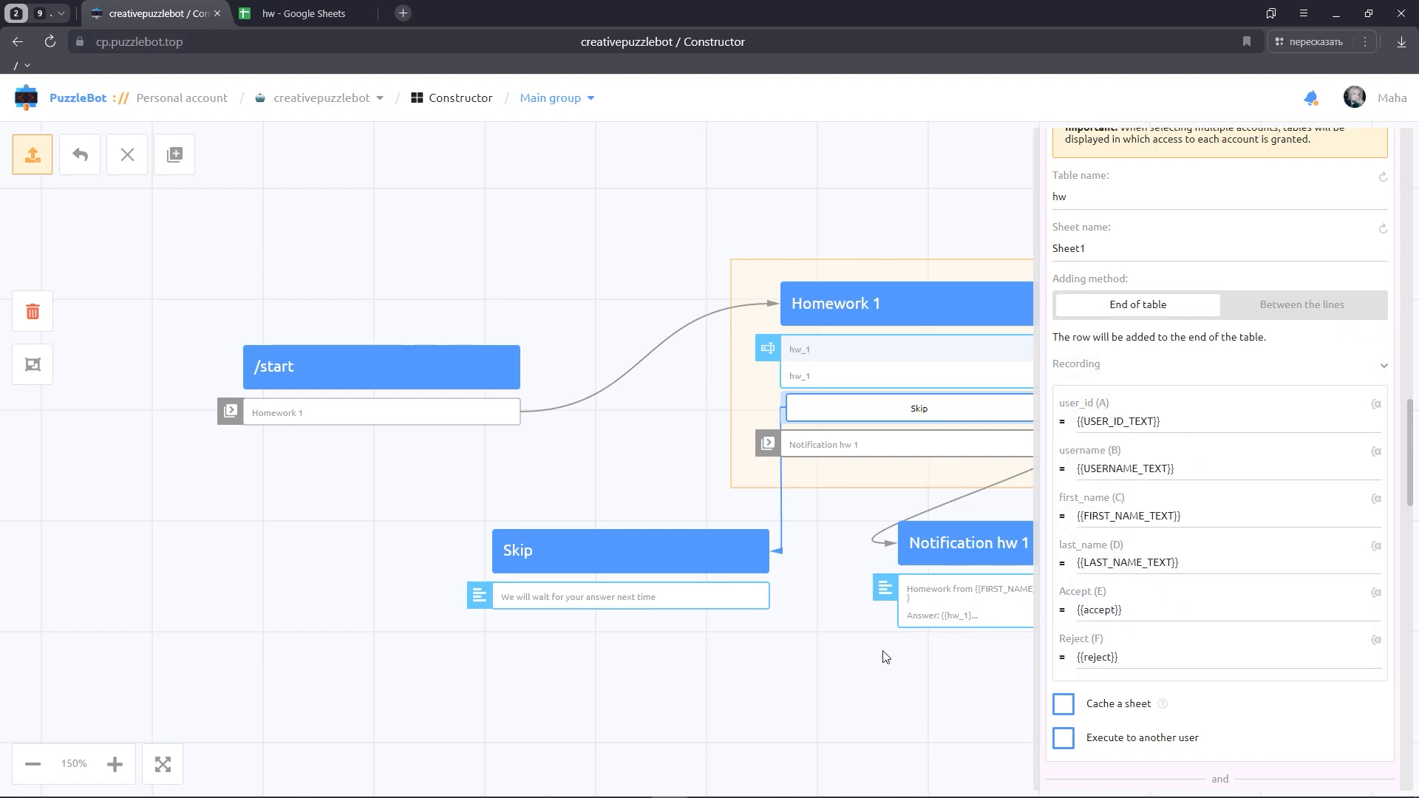
Close the Homework 1 settings and save the changed commands in the constructor
left_click(840, 653)
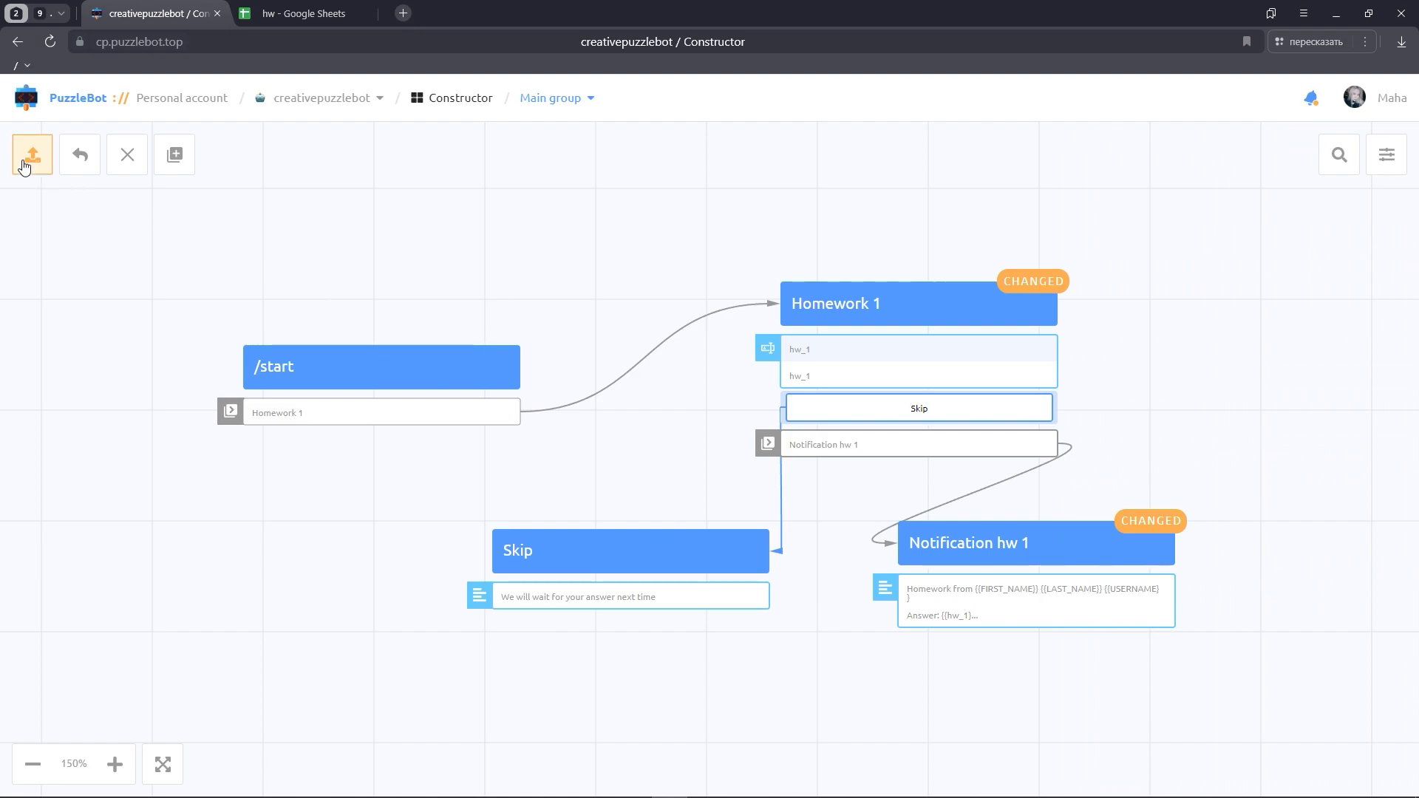
left_click(26, 170)
left_click(622, 461)
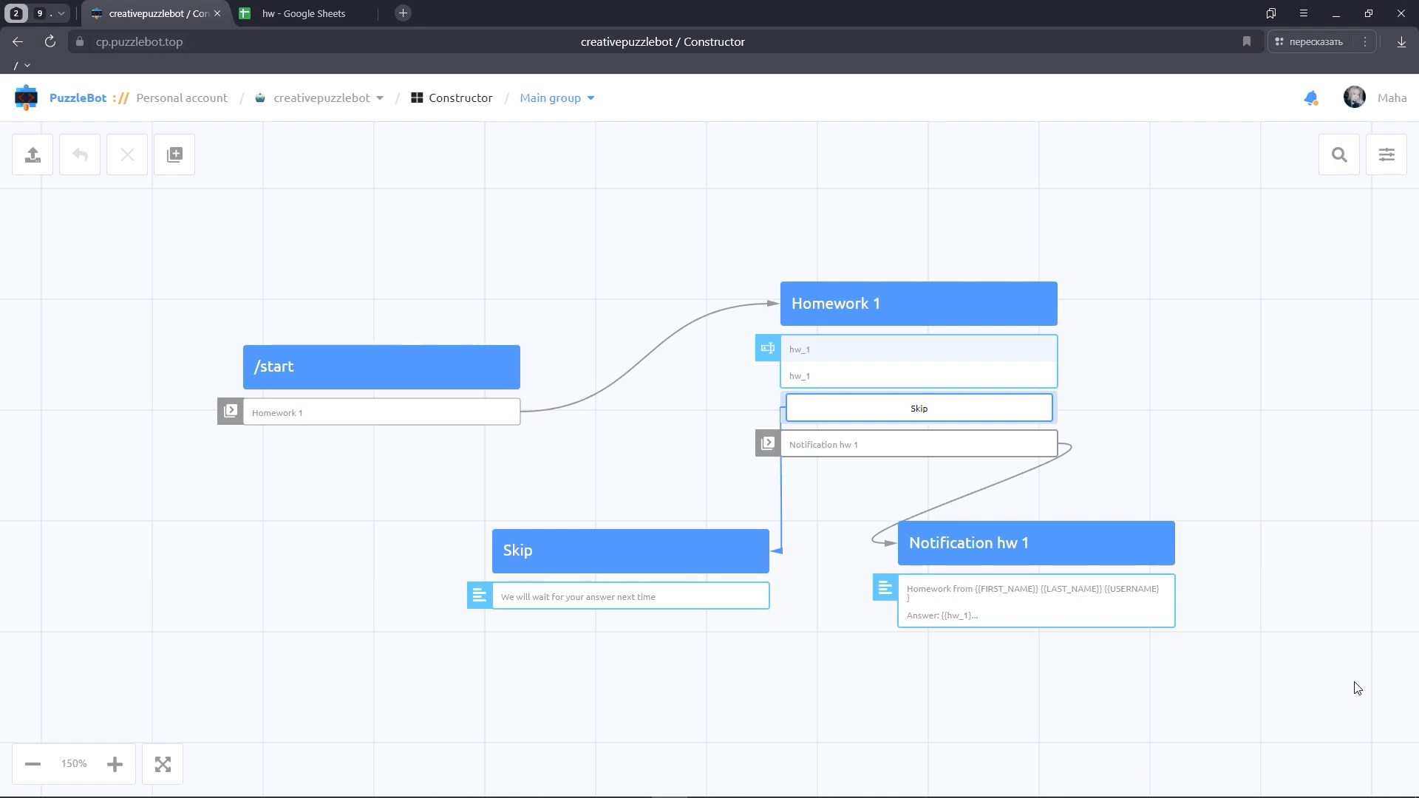
Go to the Test group's triggers, add a new trigger and expand its settings
left_click(346, 110)
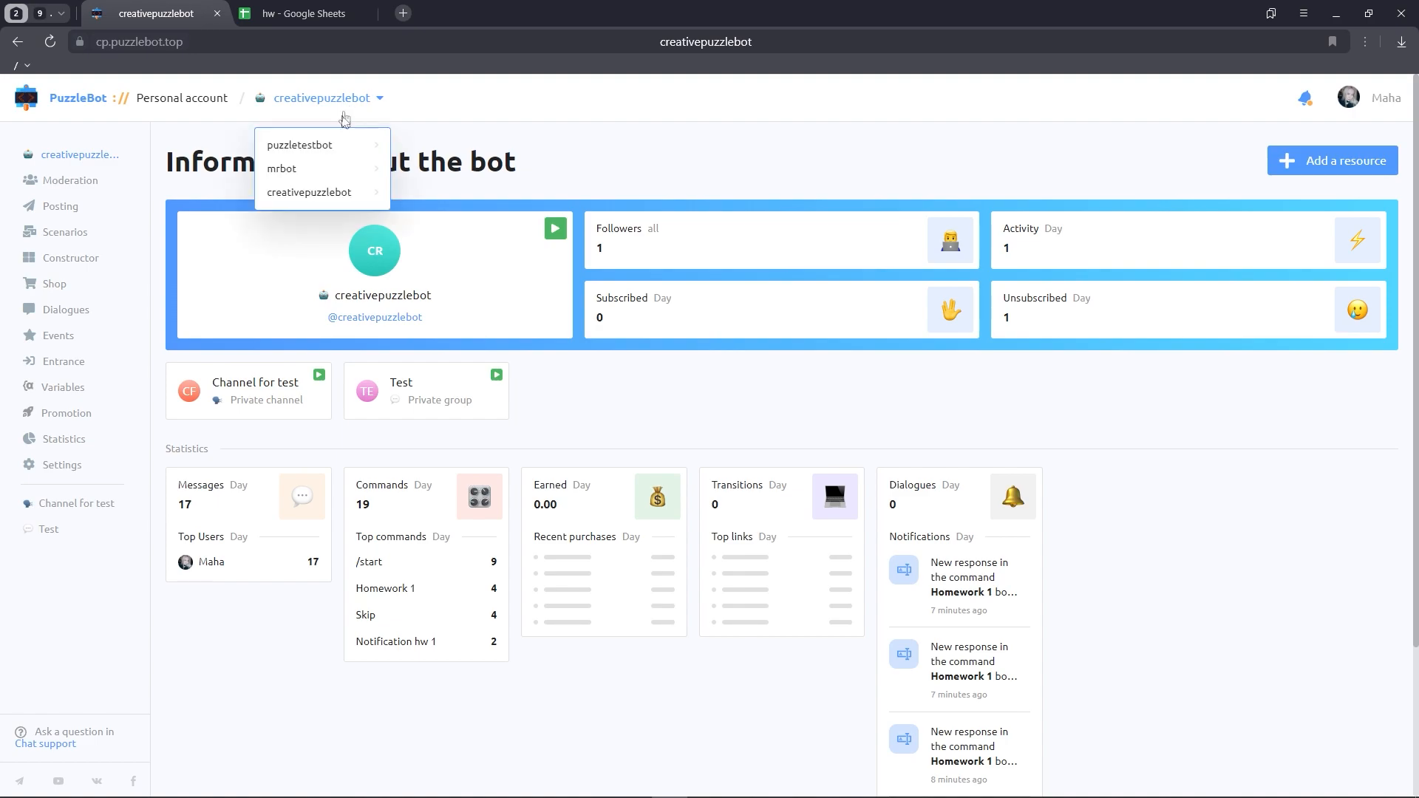
left_click(411, 390)
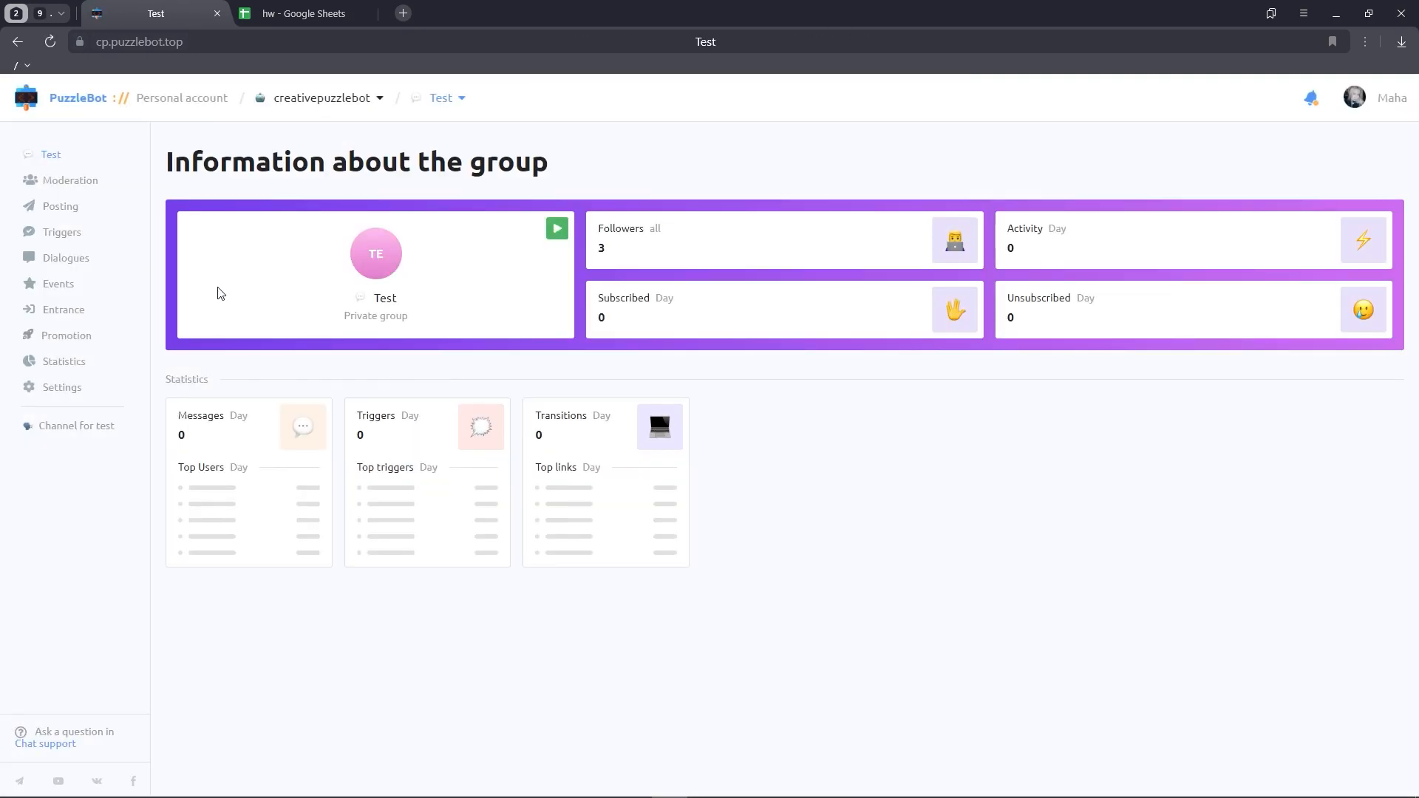
left_click(78, 235)
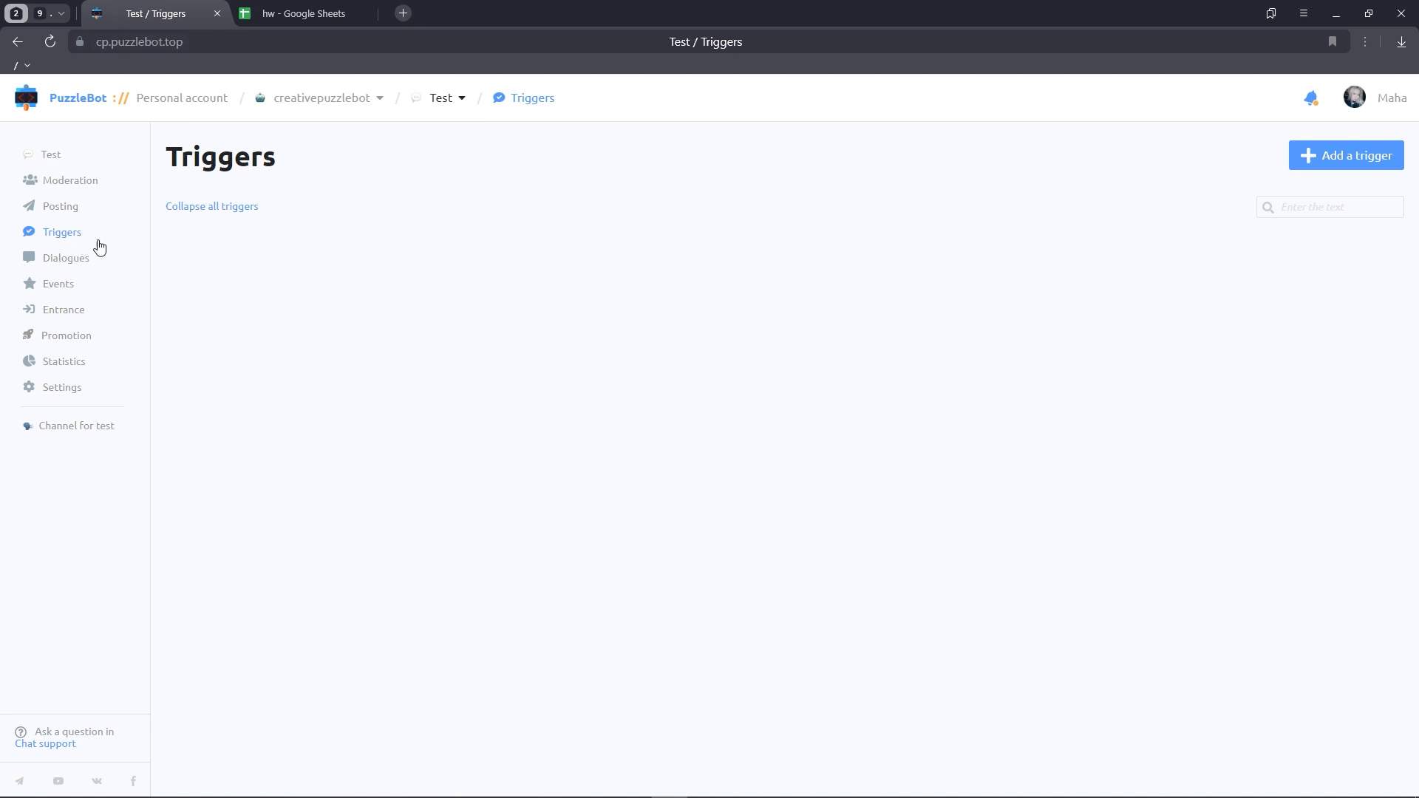
left_click(1351, 156)
left_click(1384, 253)
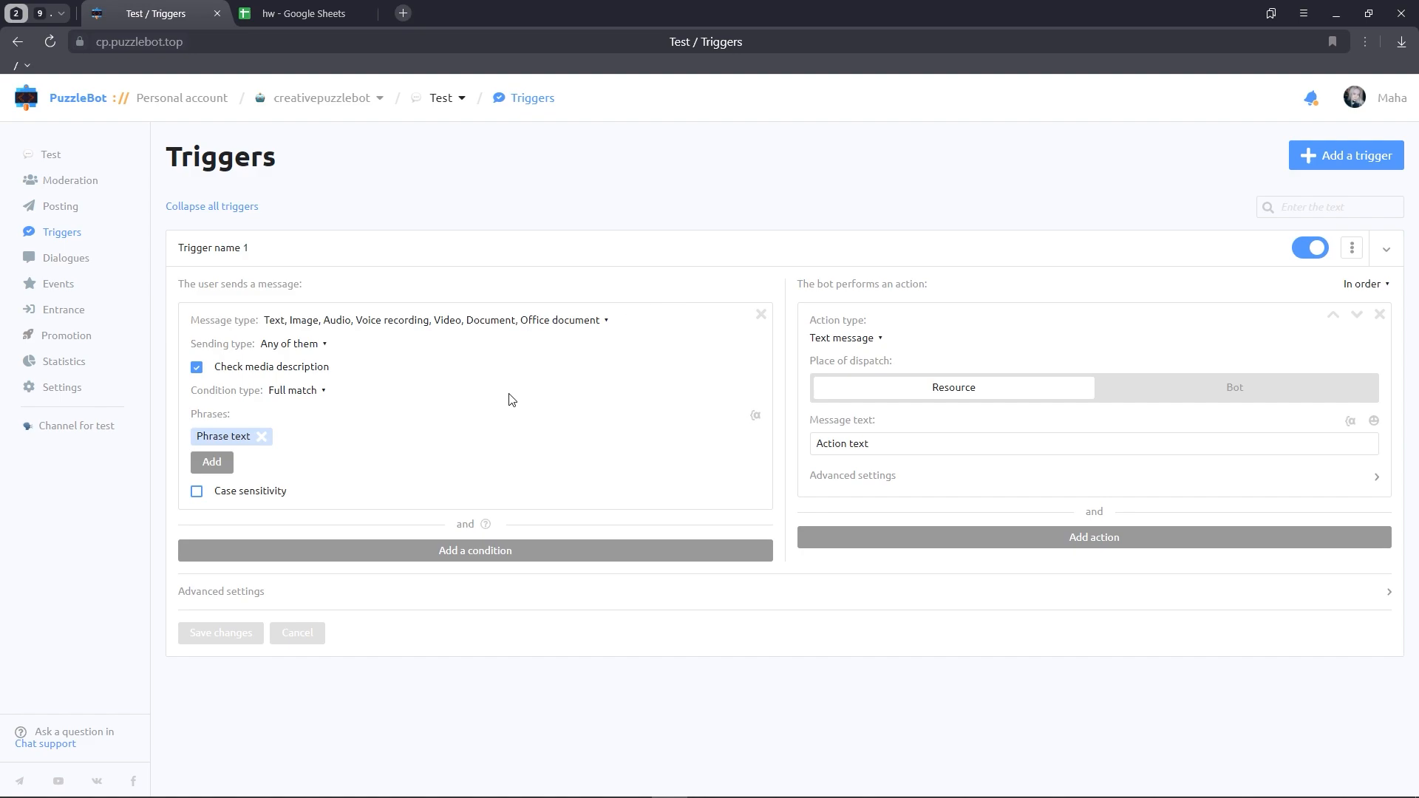
Restrict the trigger condition's message type to Text only
left_click(400, 328)
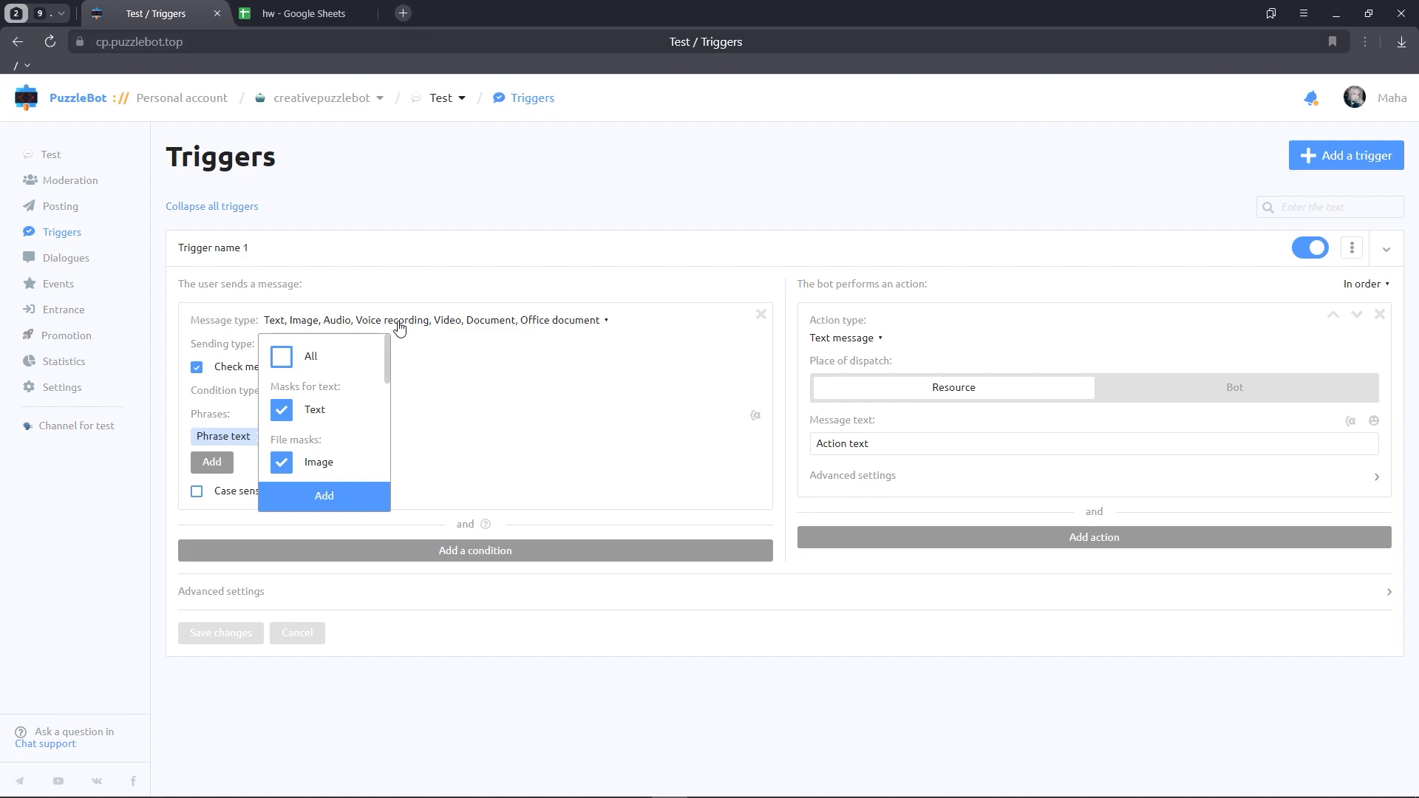
left_click(282, 357)
left_click(282, 358)
left_click(281, 415)
left_click(330, 497)
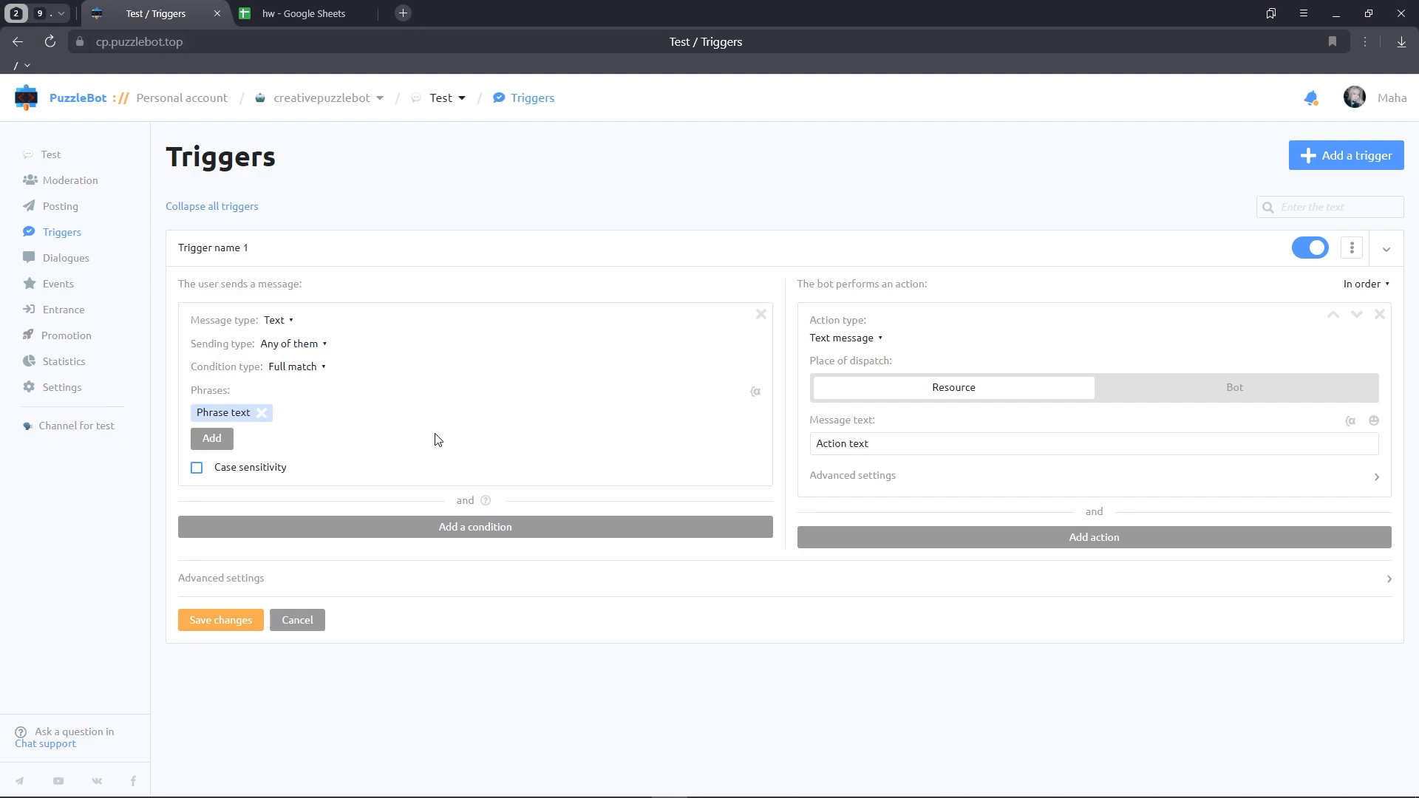
Set the trigger's condition type to "The message length is less than" with 5 characters
left_click(310, 370)
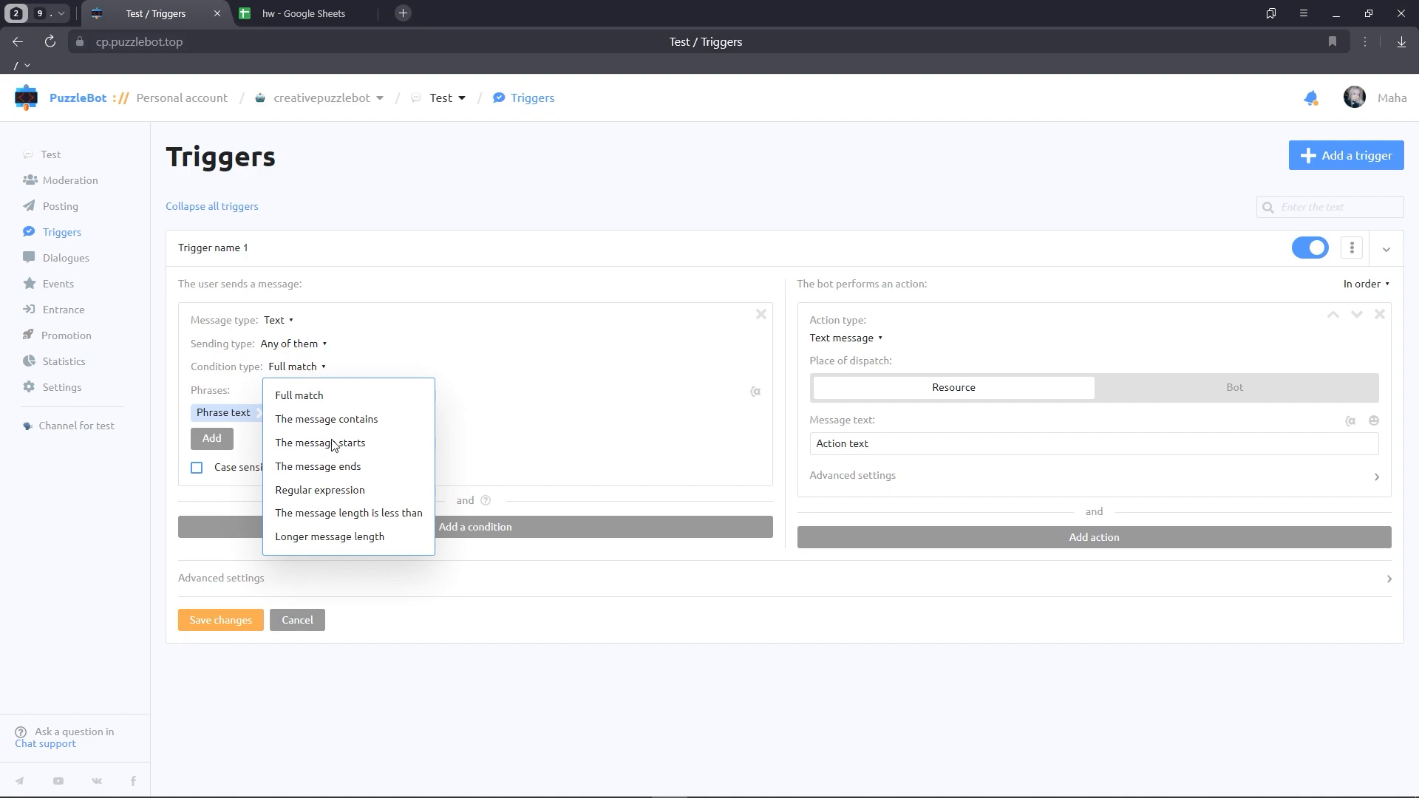
left_click(359, 515)
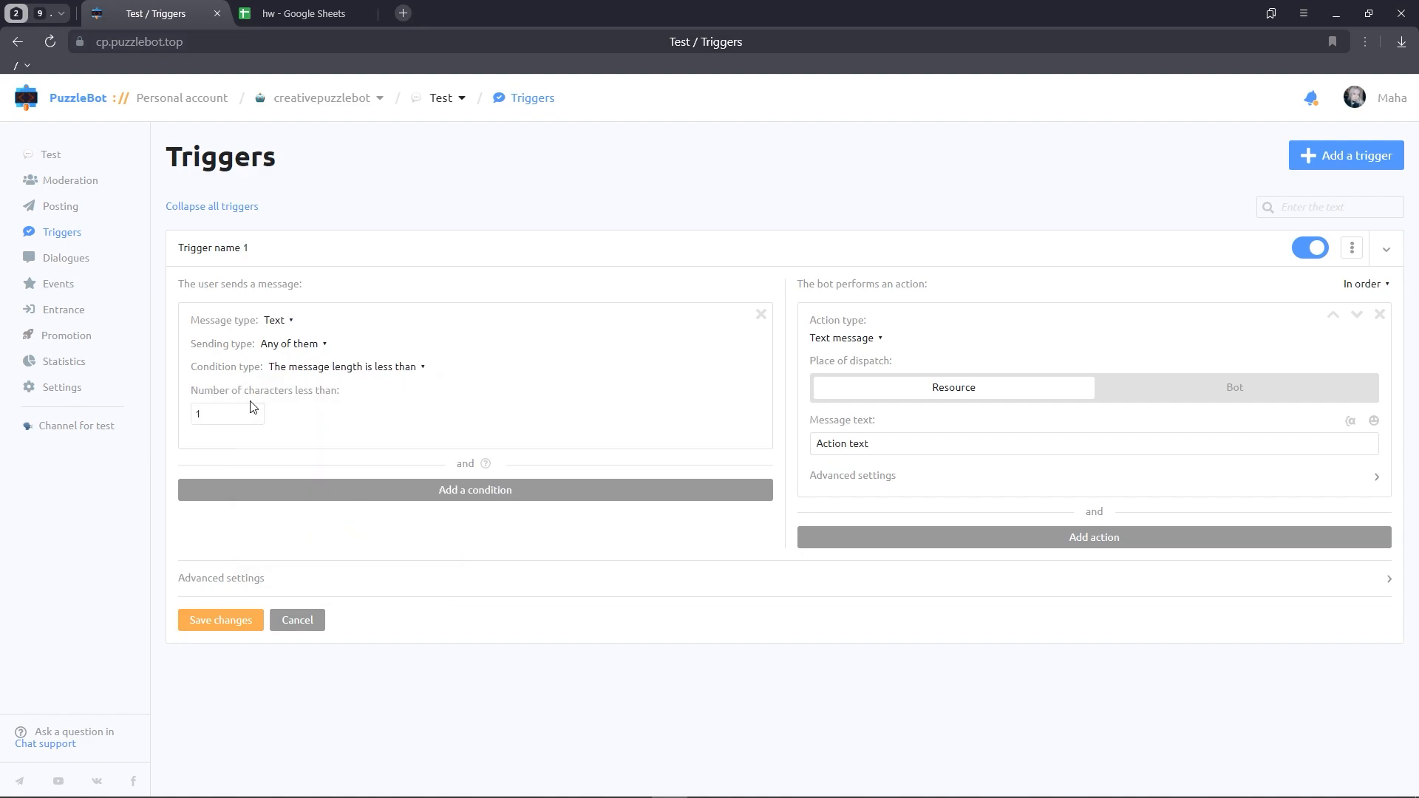
left_click(226, 420)
key("BackSpace")
type("5")
Set the trigger's action to write the message to the number_group variable and save the trigger
left_click(879, 341)
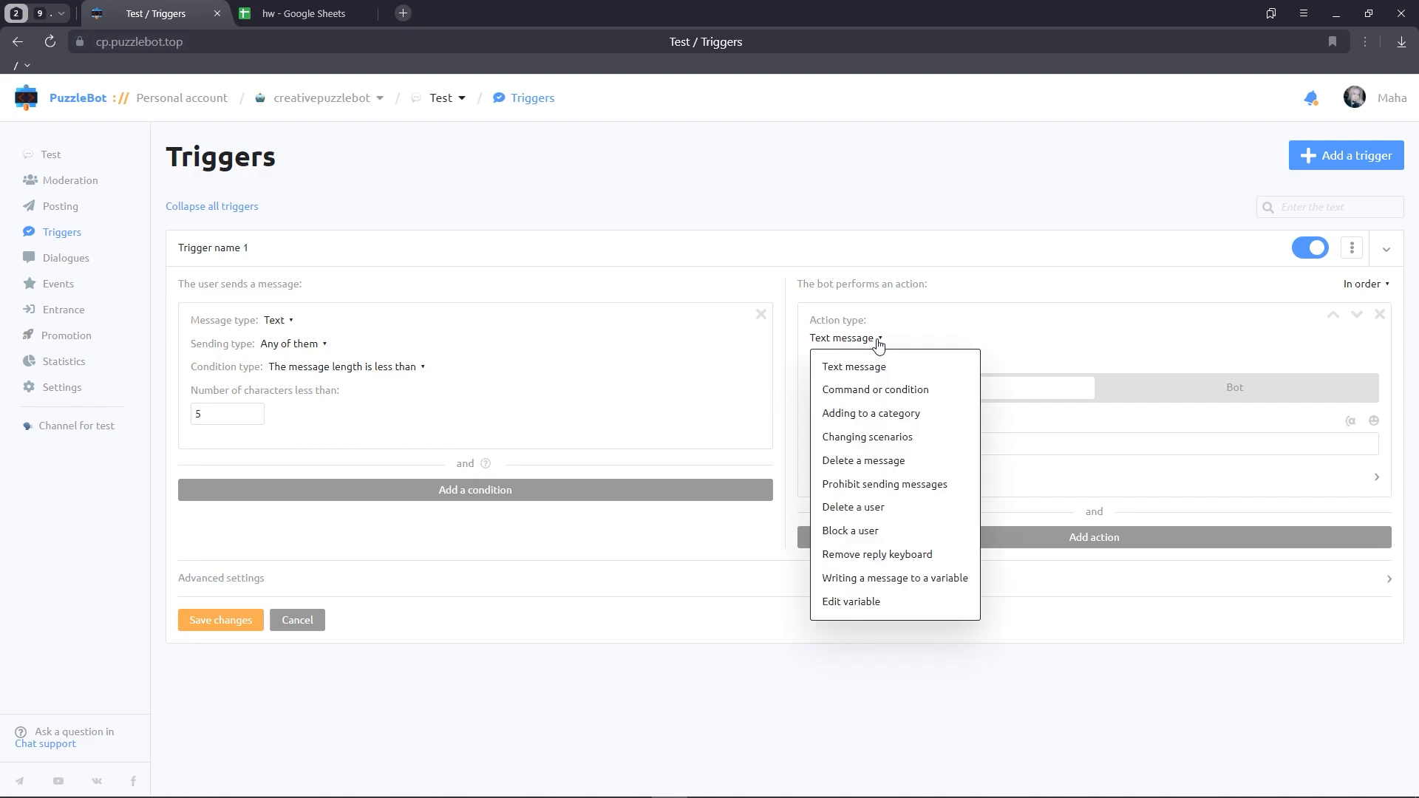
left_click(863, 583)
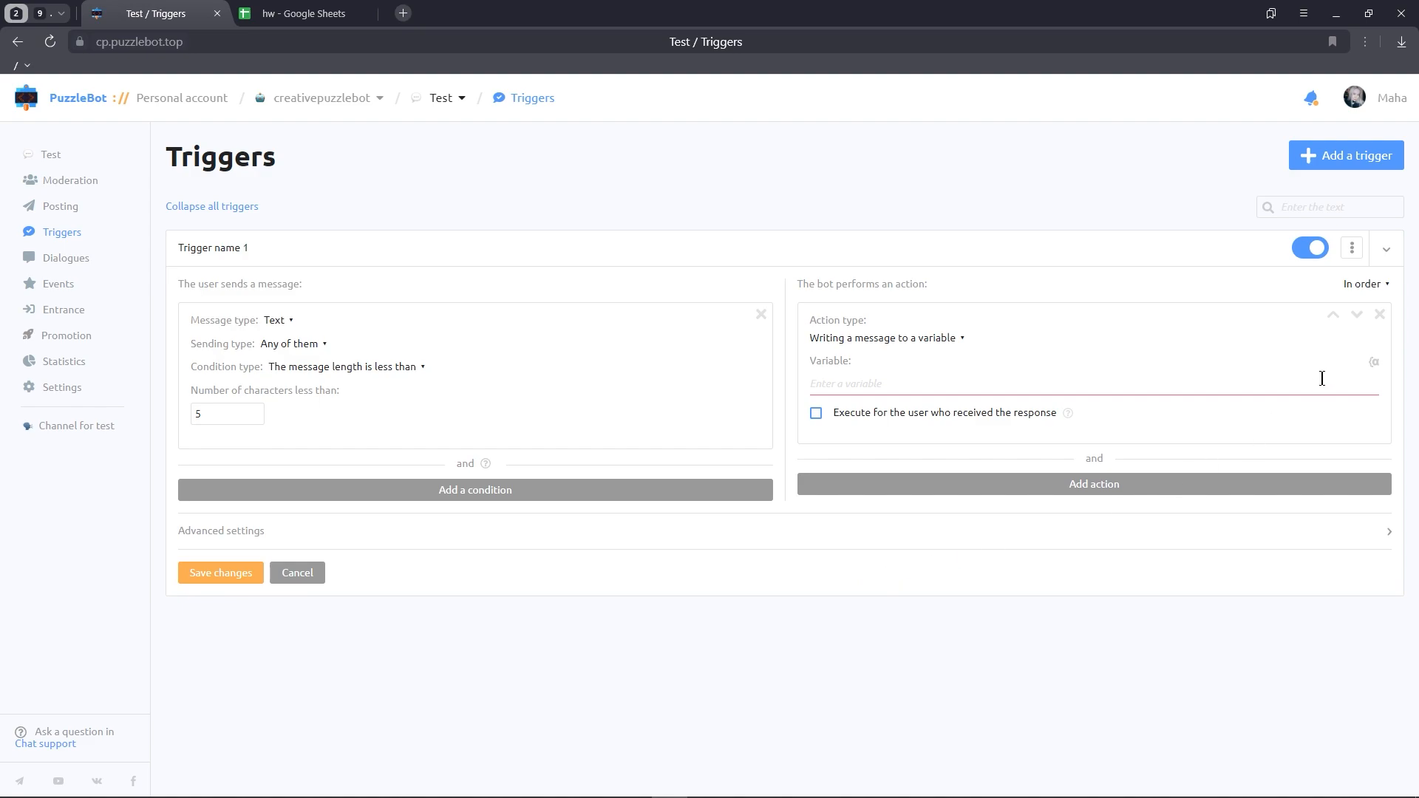
left_click(1373, 366)
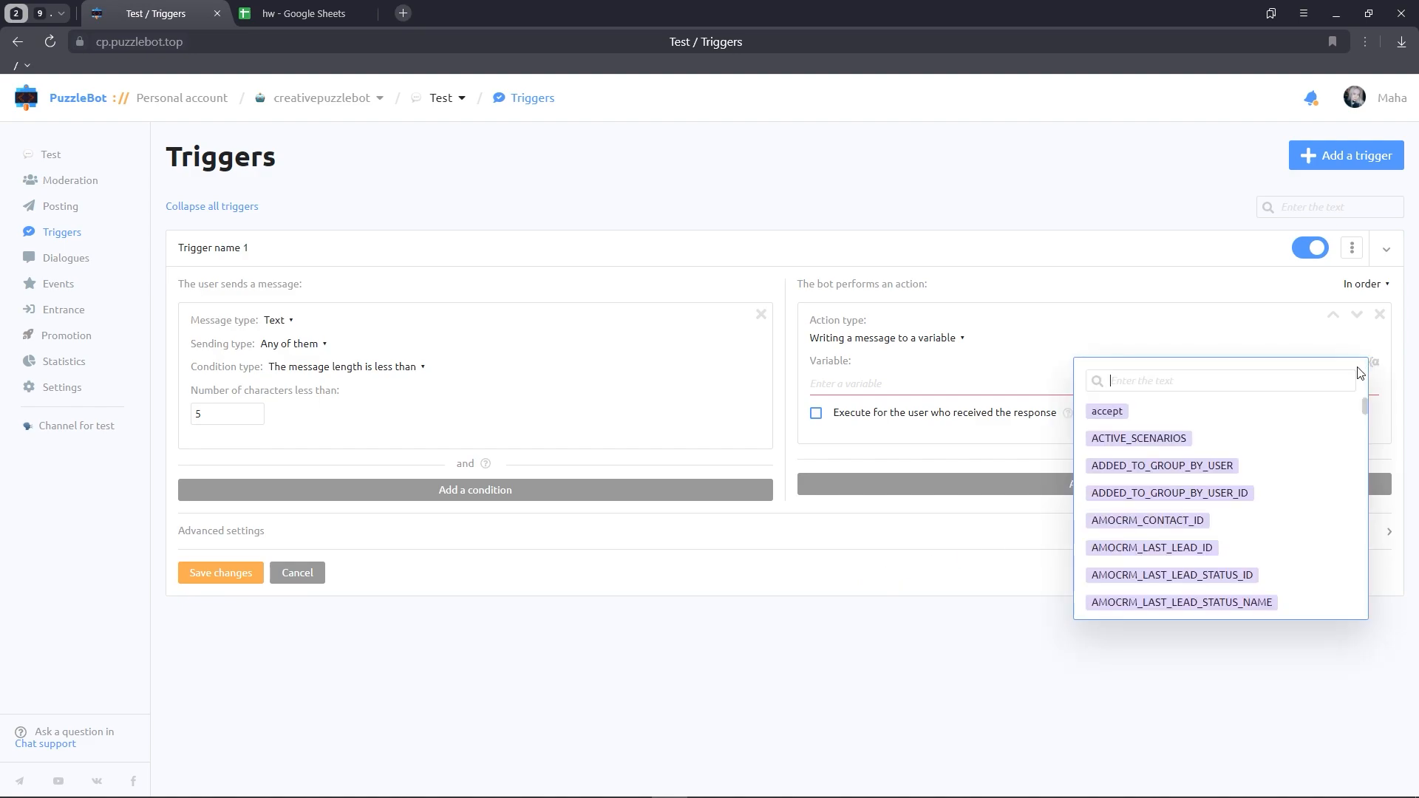
type("numbe")
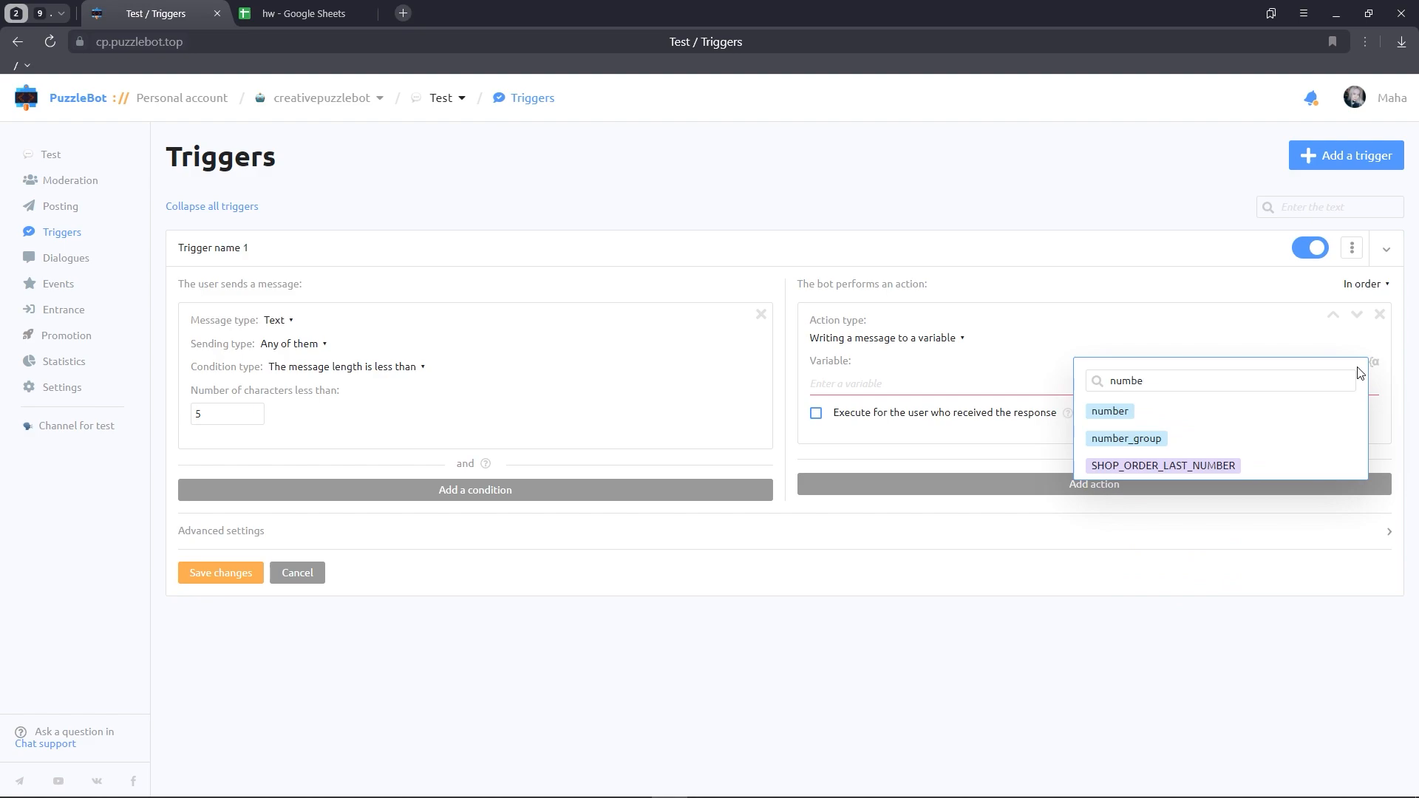
left_click(1151, 441)
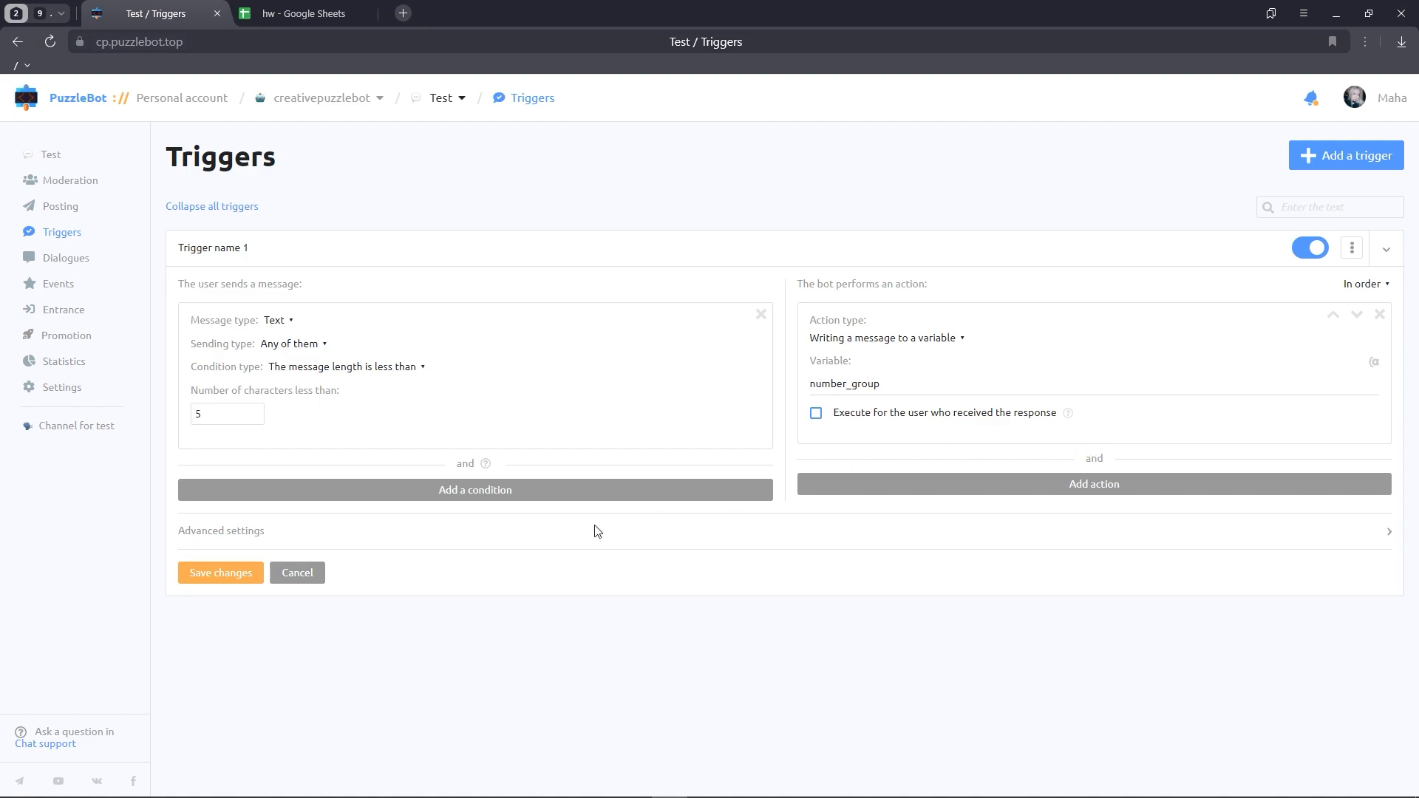
left_click(234, 578)
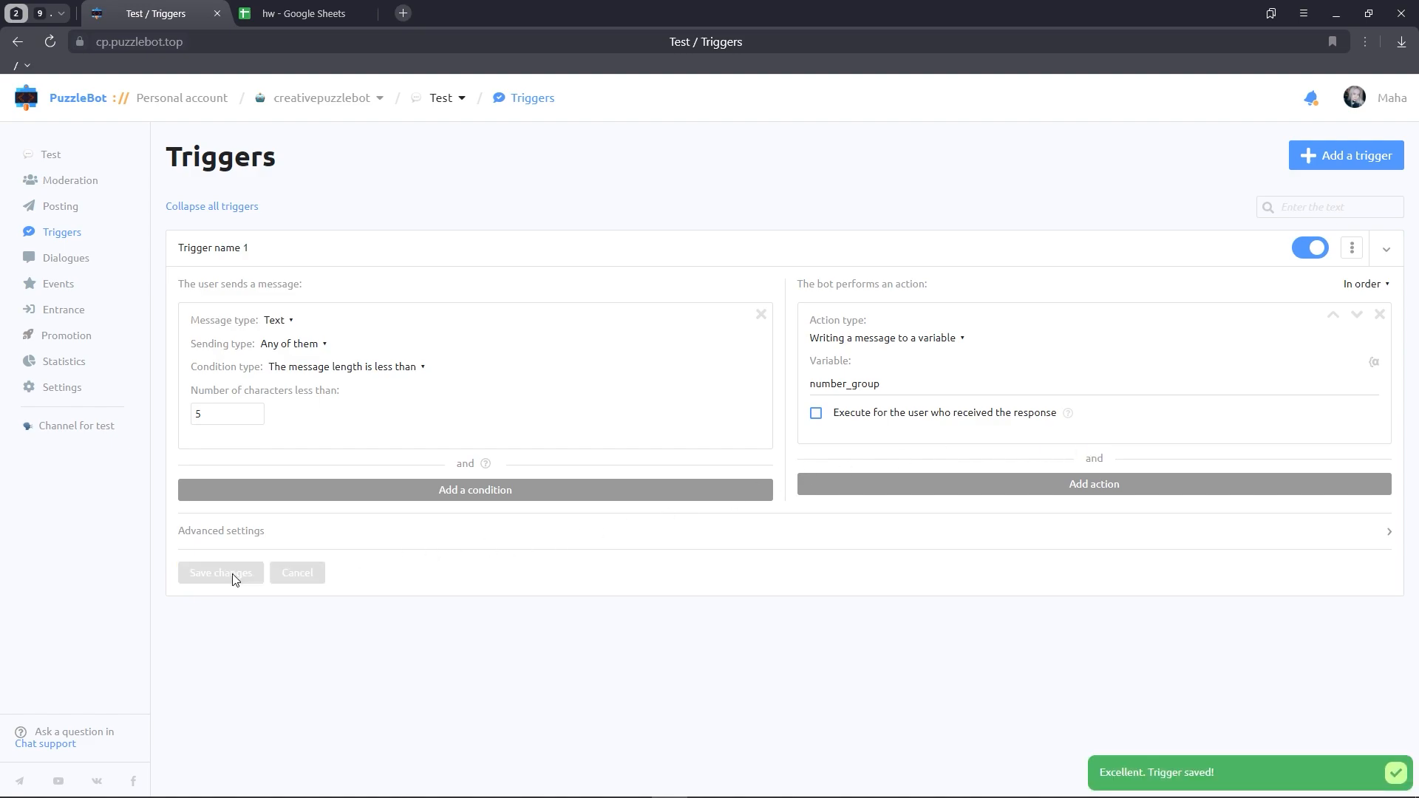
left_click(1395, 772)
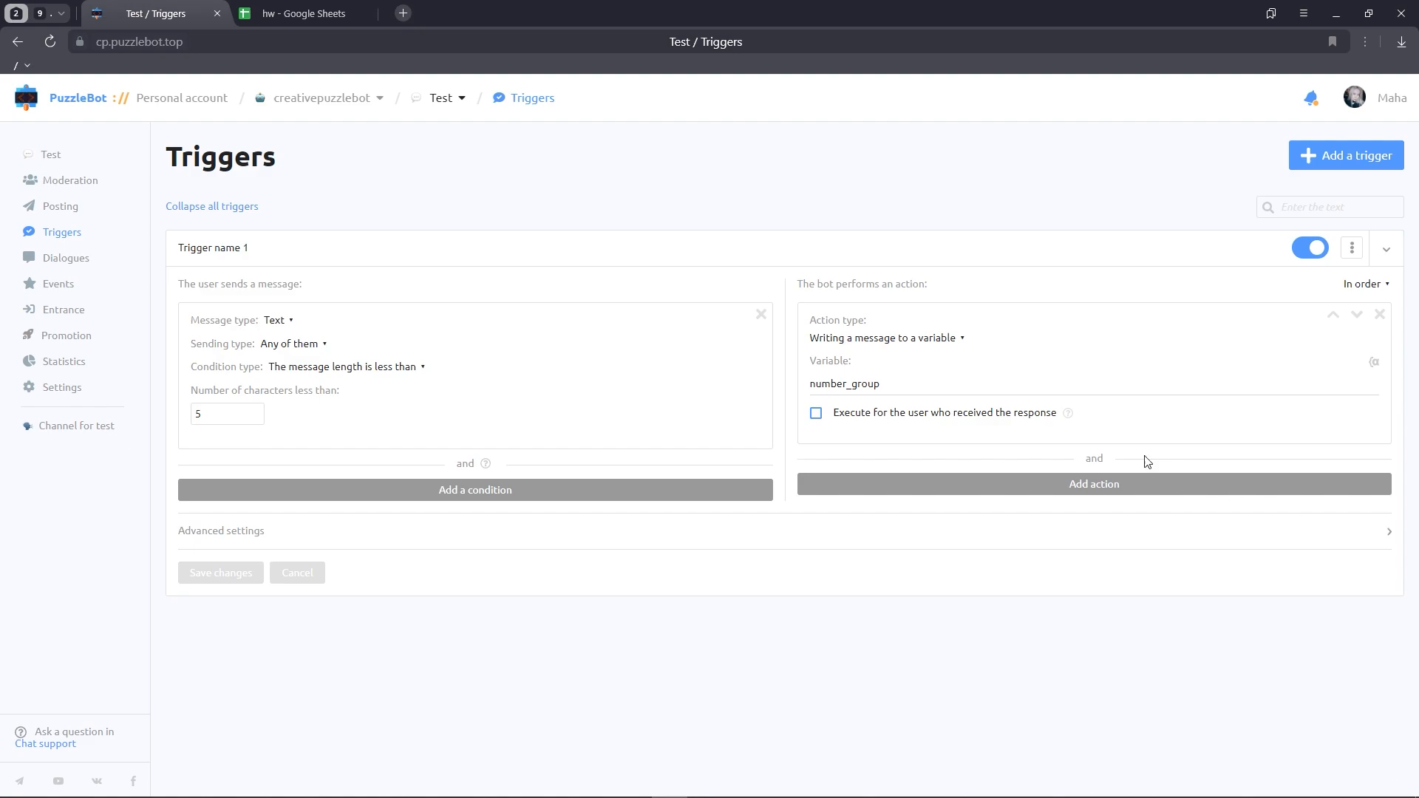
Go to creativepuzzlebot's variables and add a new personal variable named integr_accept
left_click(341, 104)
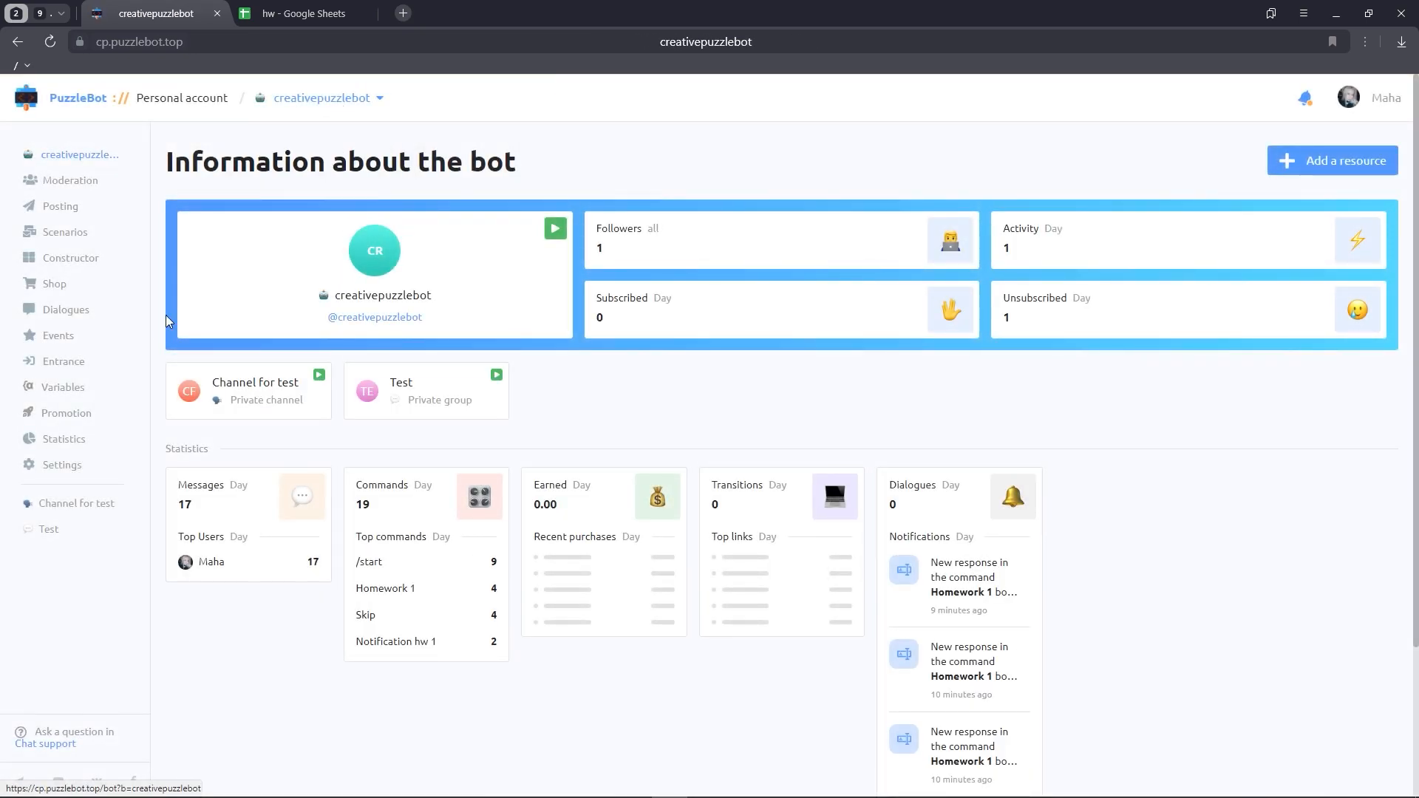
left_click(92, 389)
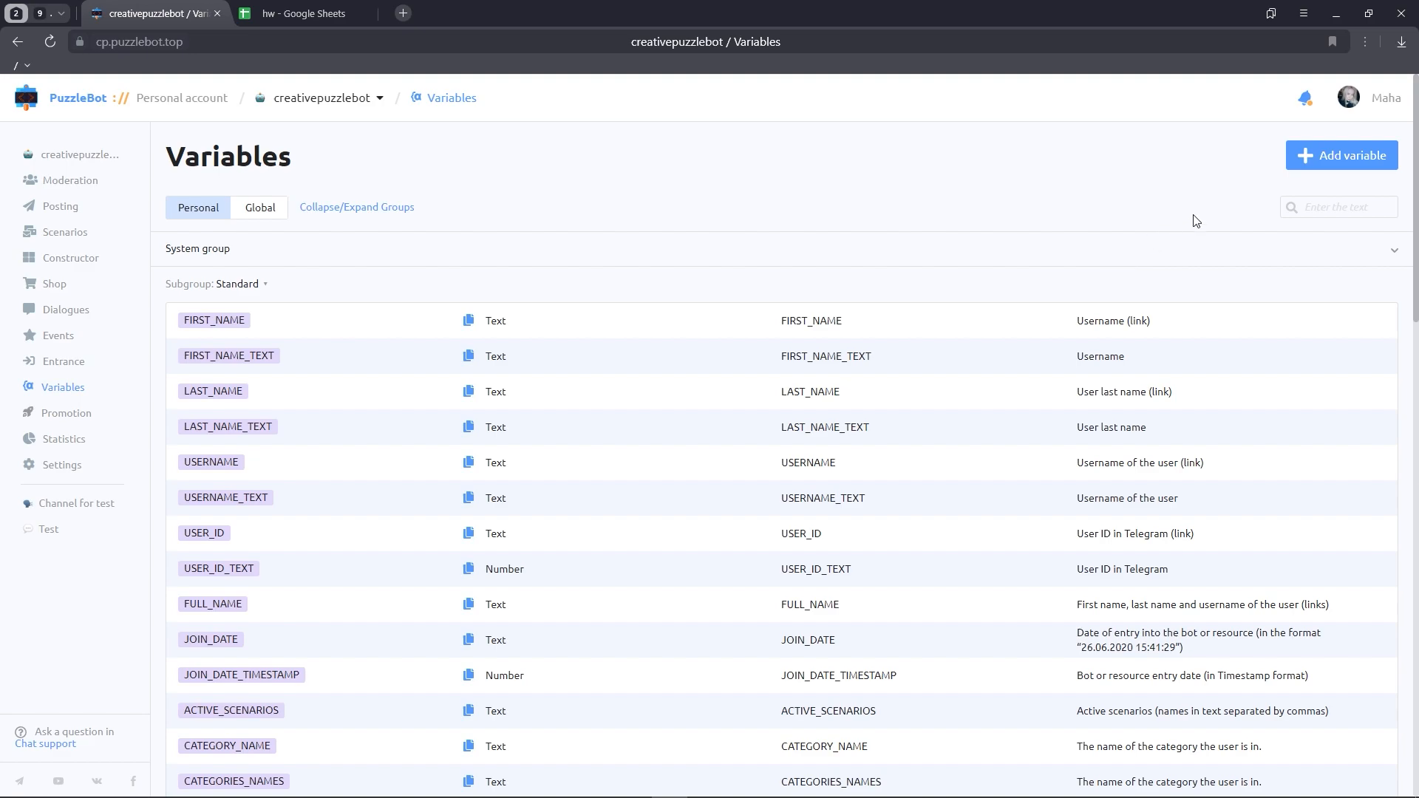
left_click(1316, 156)
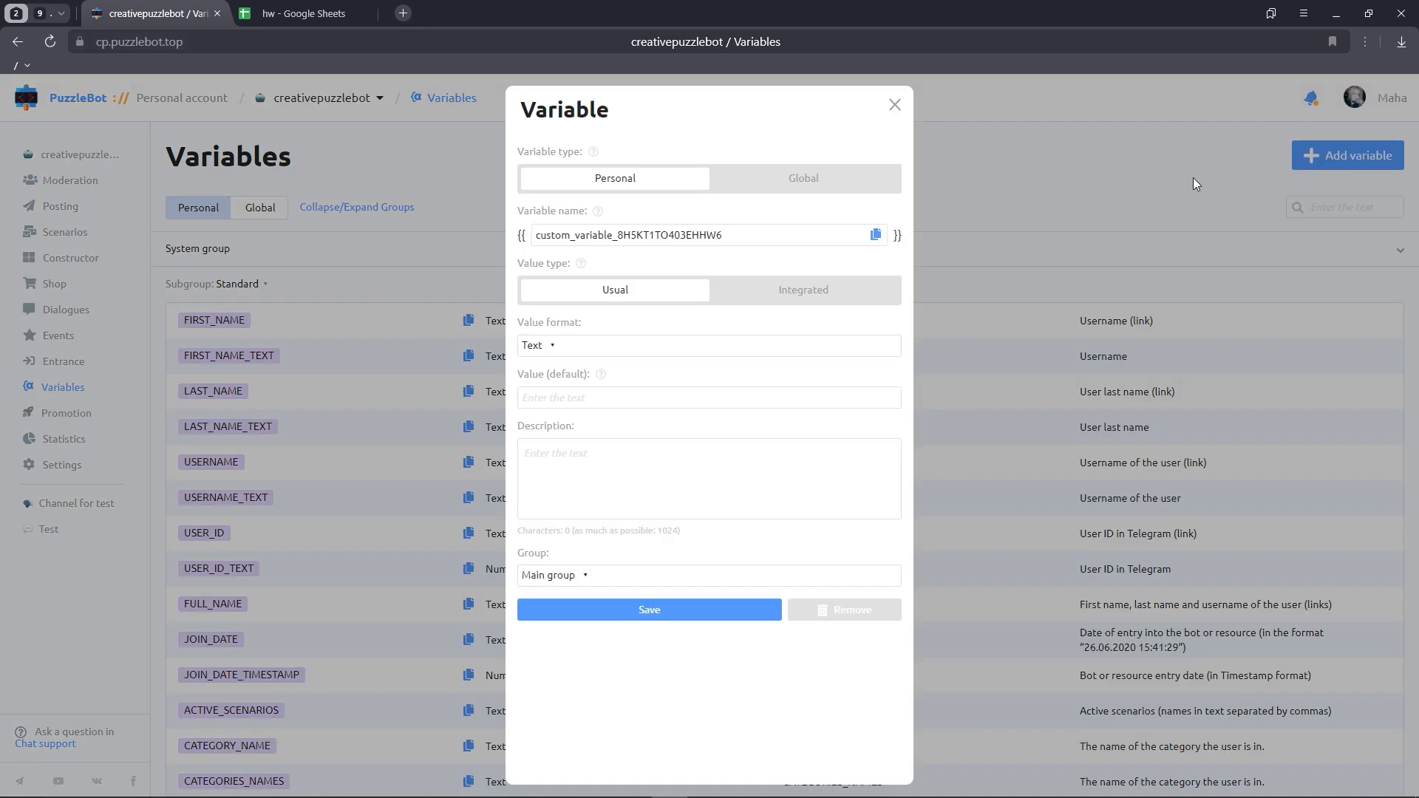
double_click(767, 233)
type("int")
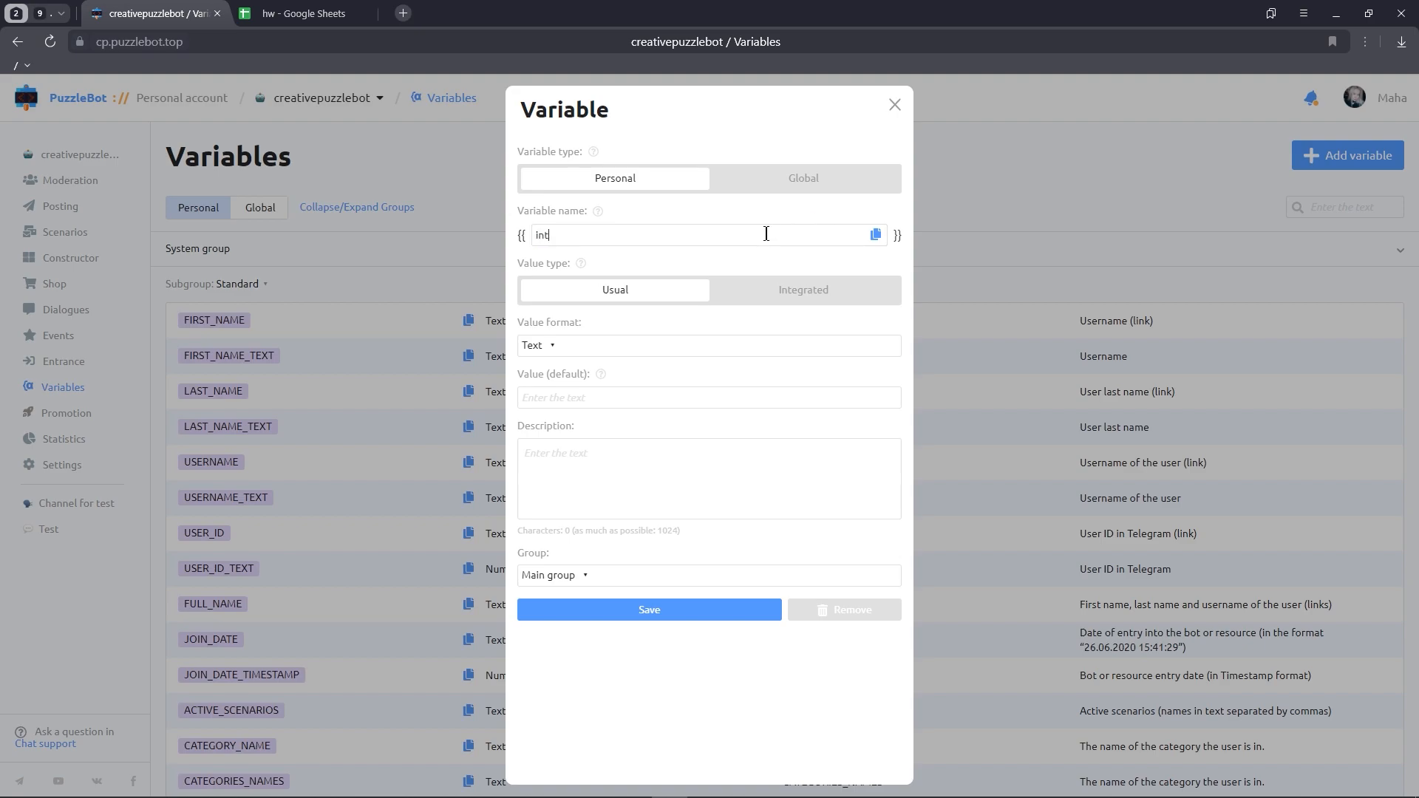
type("egr_accept")
Make the variable an integrated Google Sheets variable linked to the hw table and its Sheet1 sheet
left_click(774, 289)
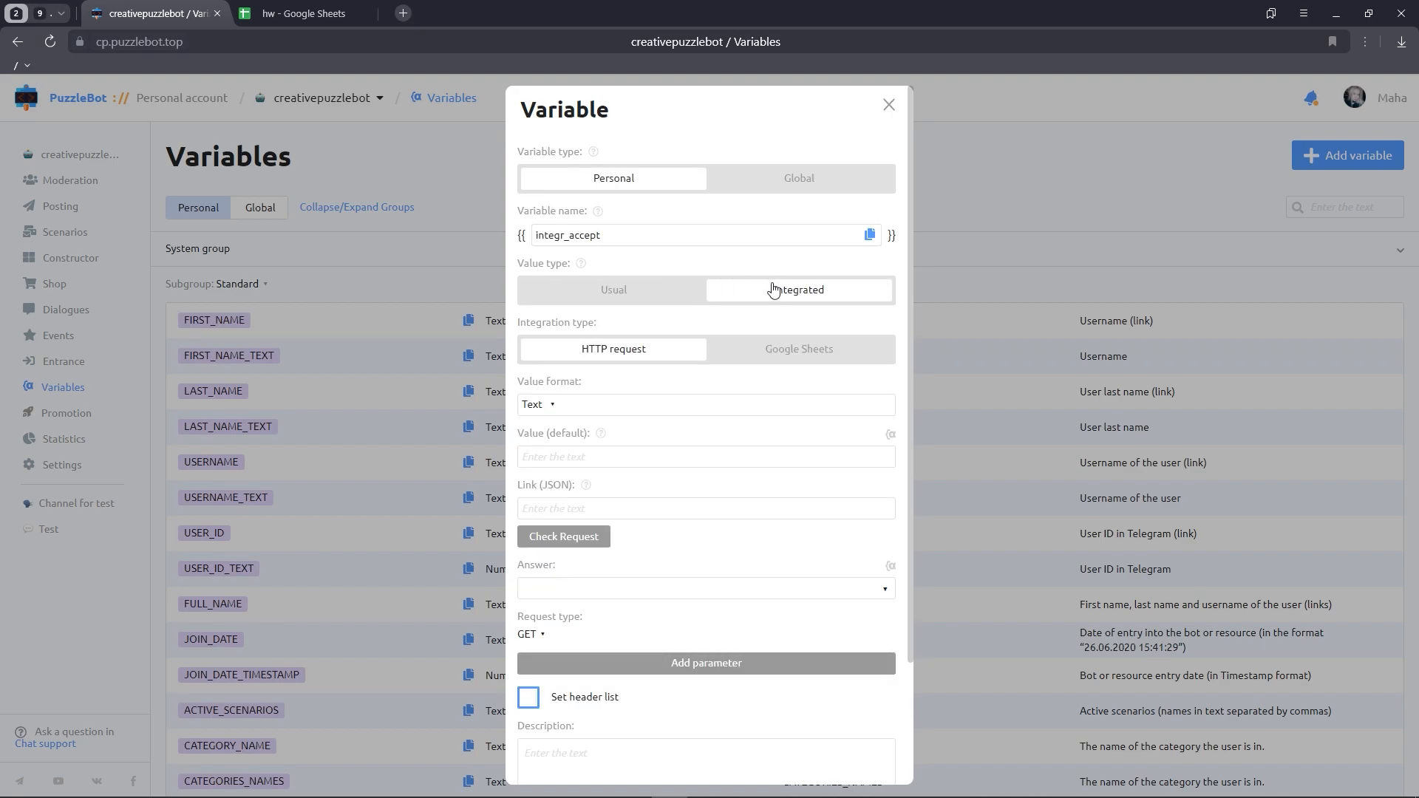
left_click(772, 349)
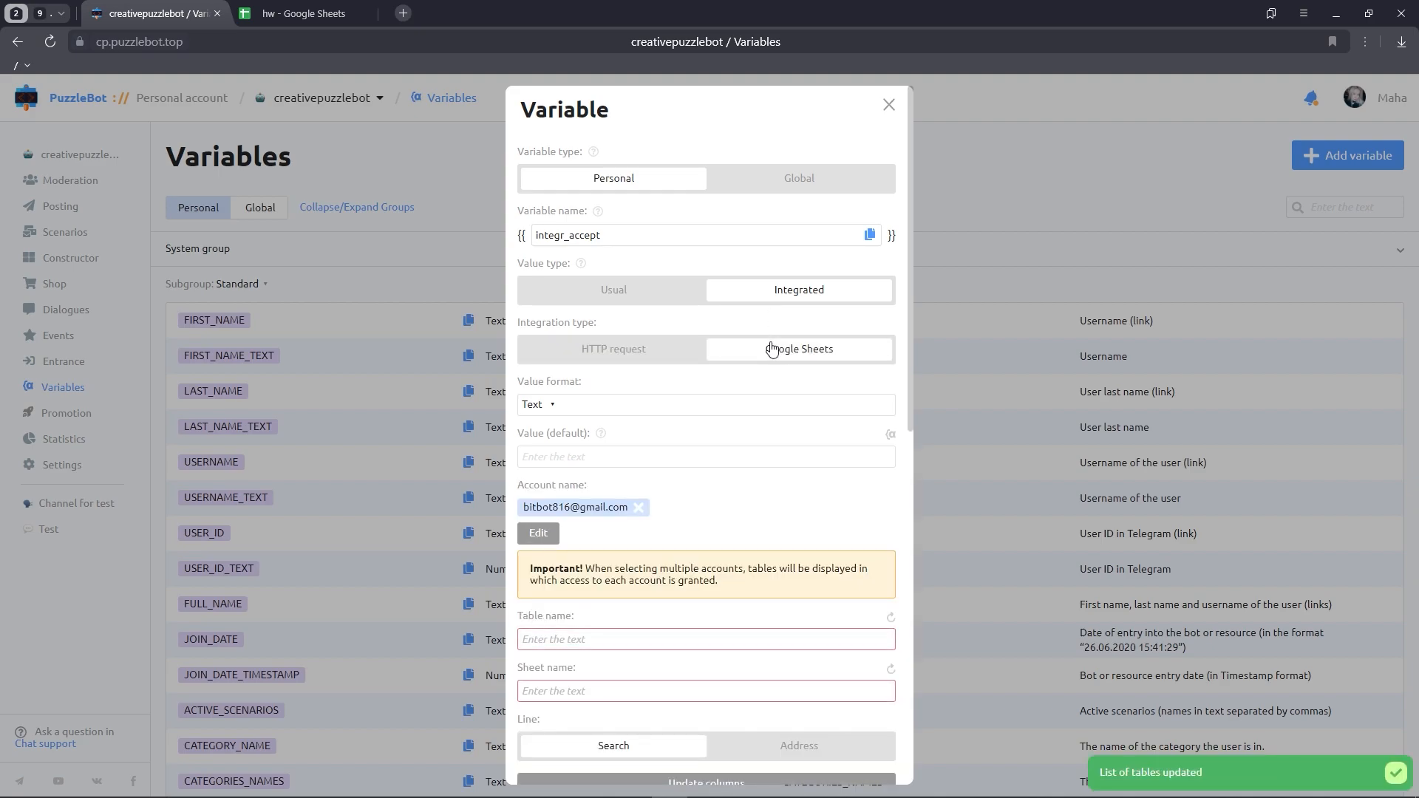
scroll(772, 349, "down", 3)
left_click(730, 417)
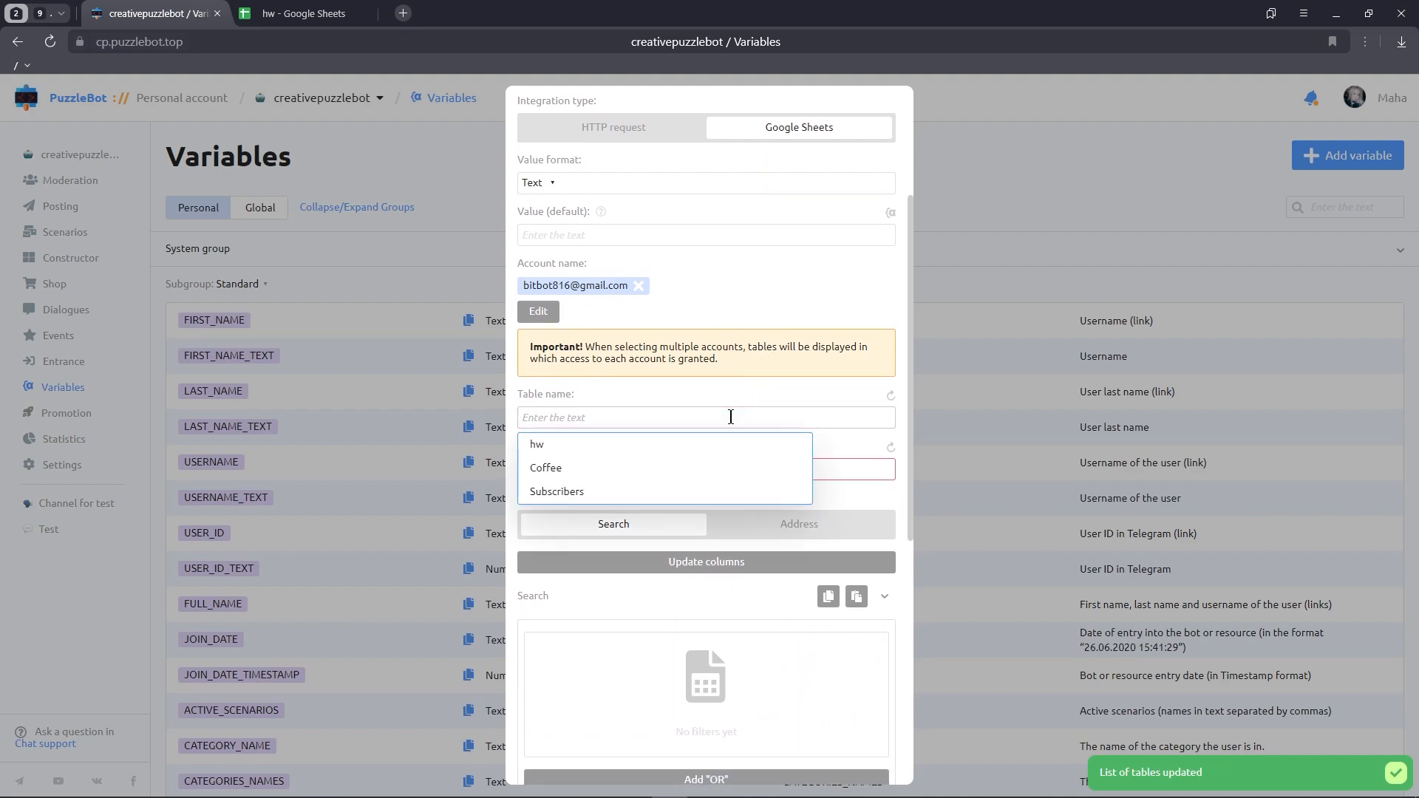
left_click(648, 445)
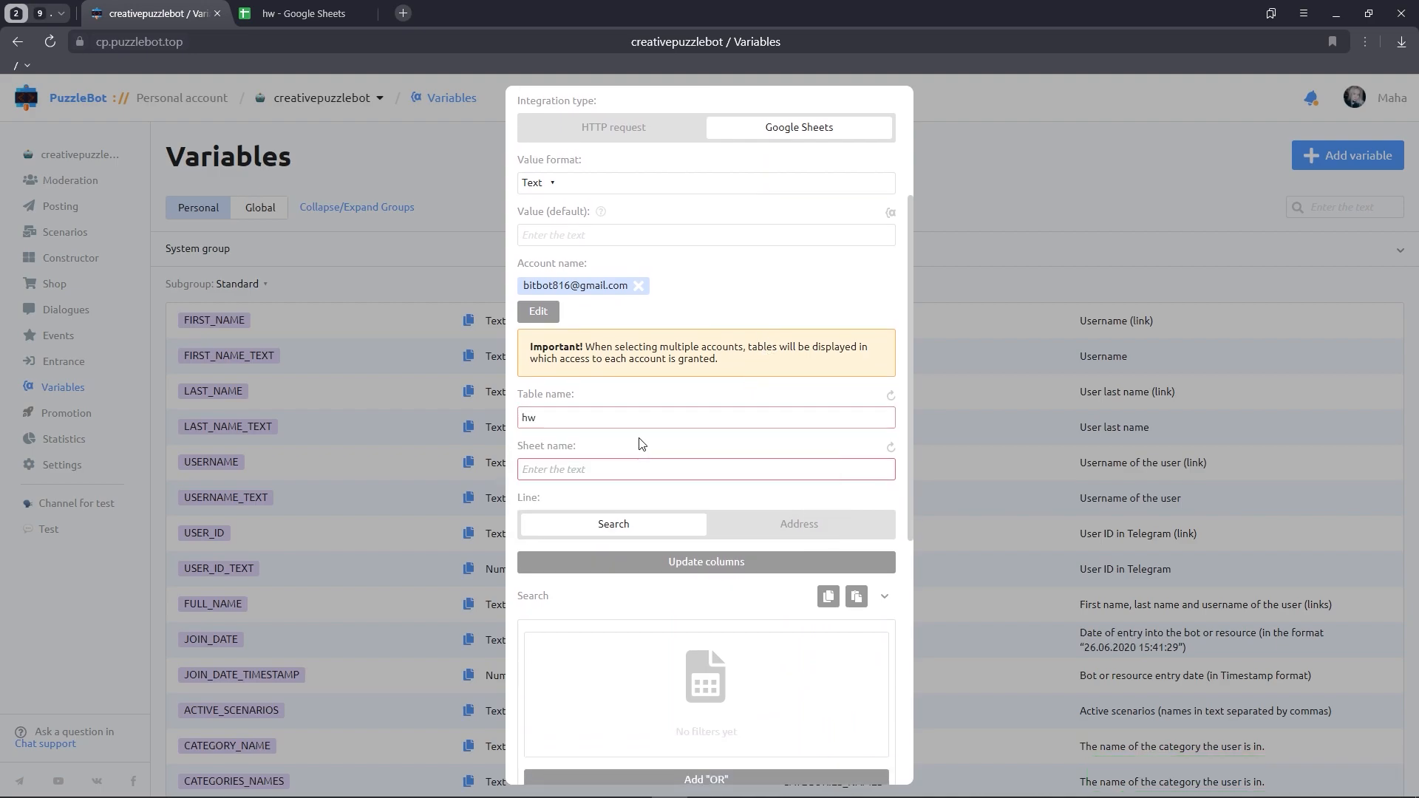
left_click(627, 468)
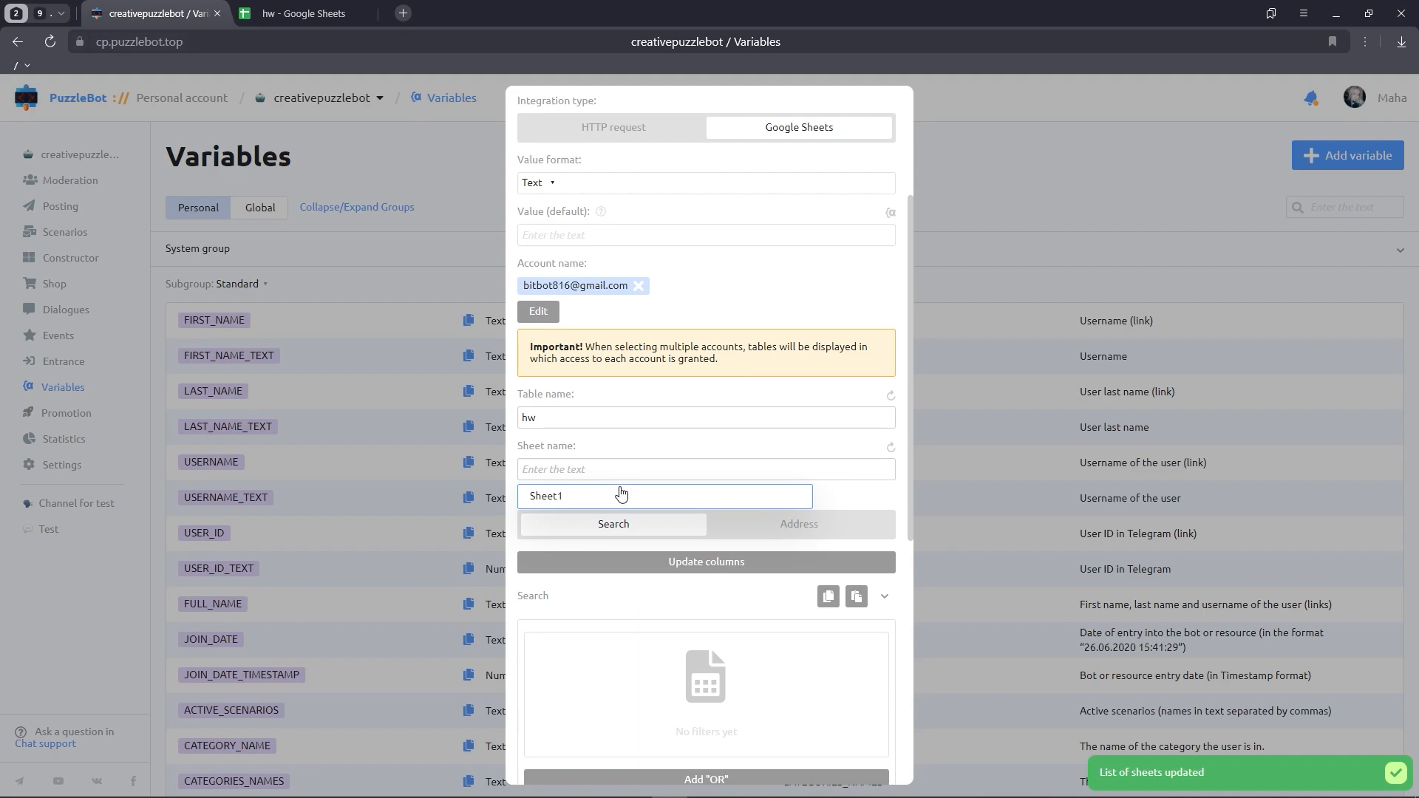
left_click(619, 496)
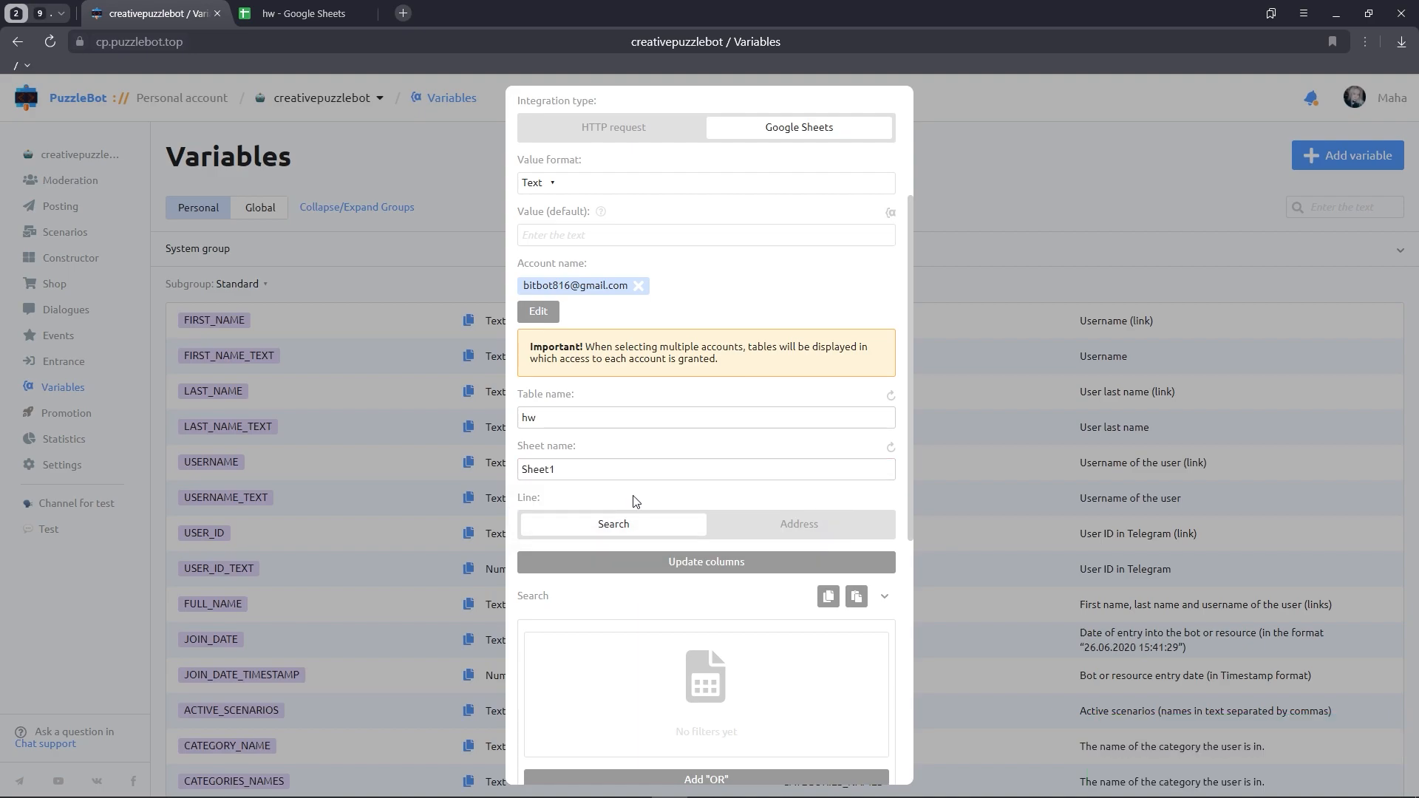
Add a search filter on the Accept column with Text format, fully matching the number_group variable
scroll(634, 501, "down", 3)
left_click(673, 562)
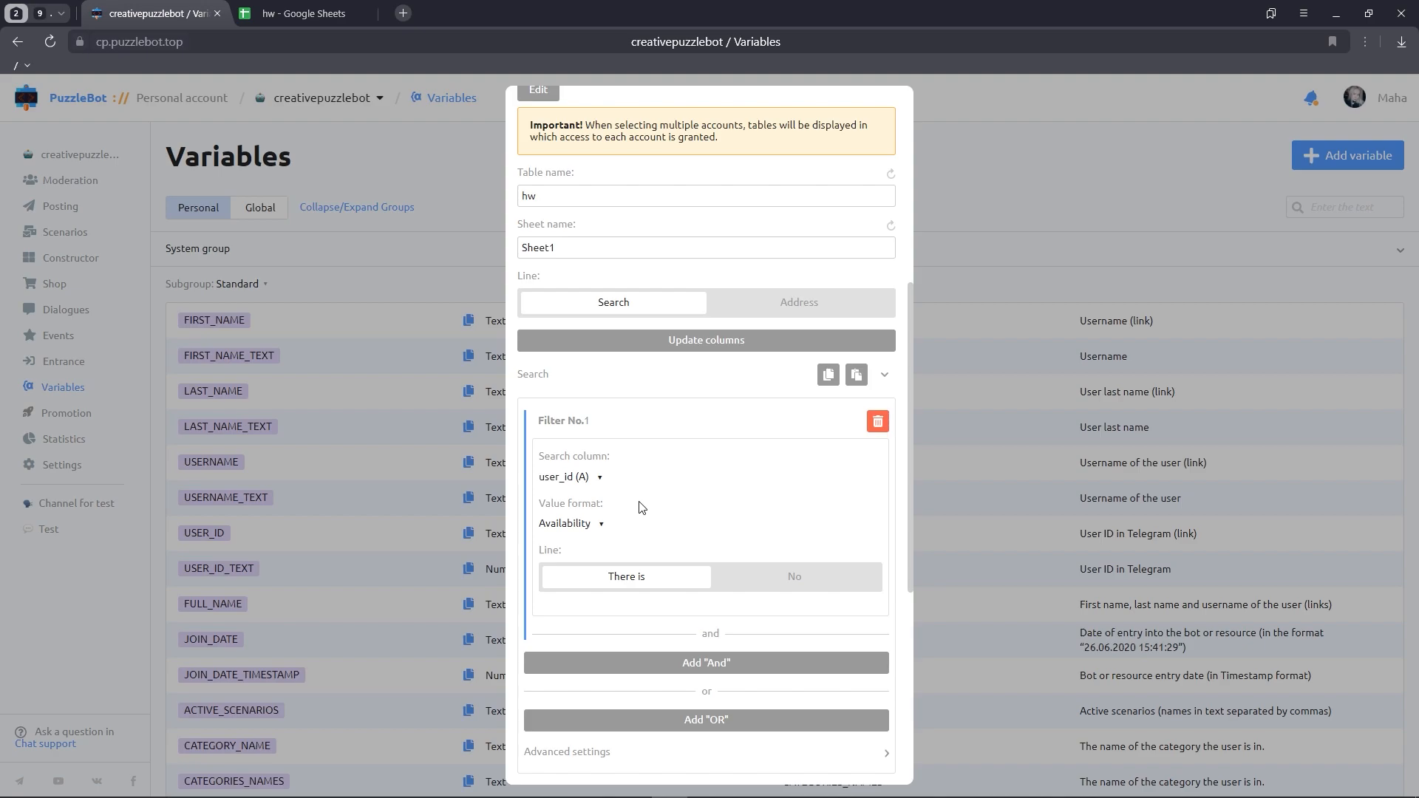
left_click(601, 474)
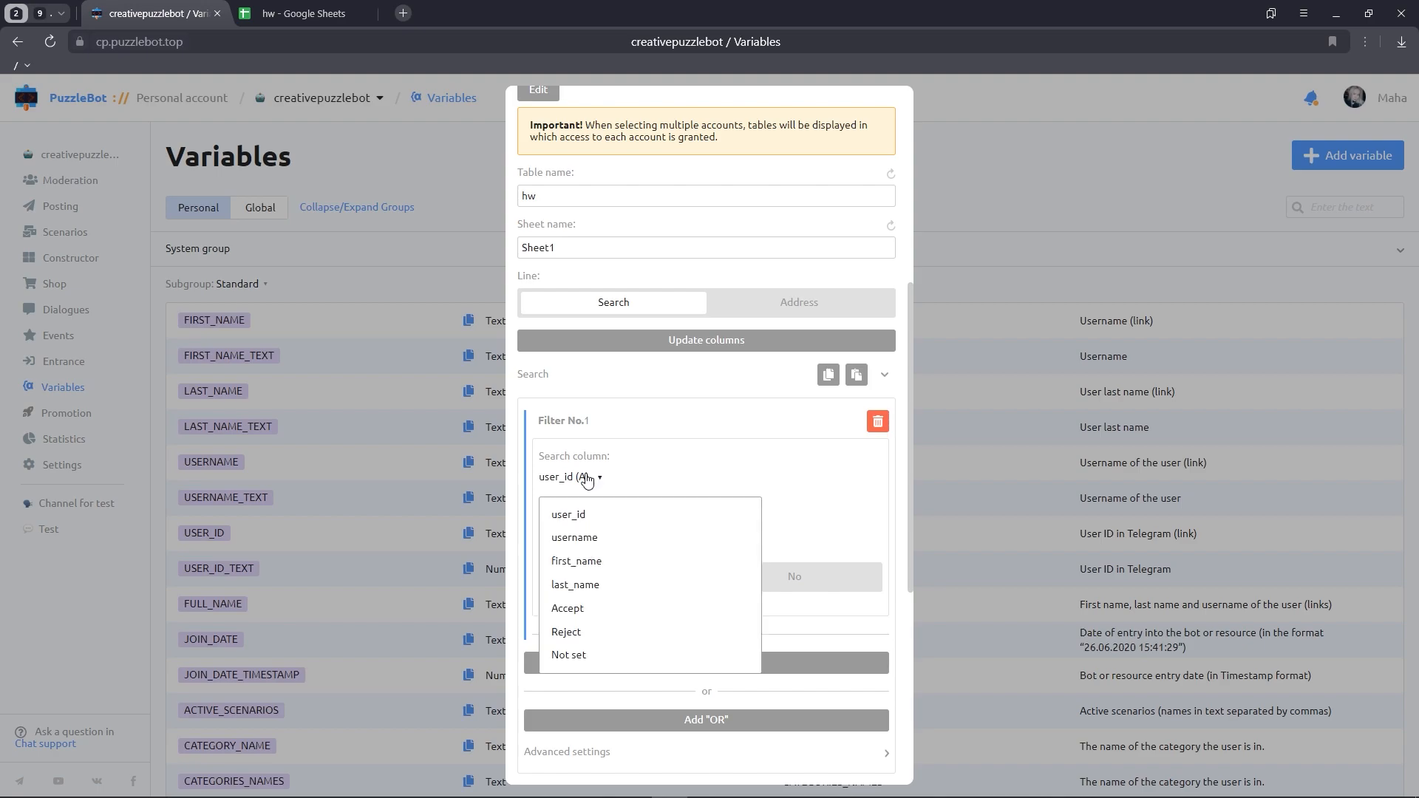
left_click(591, 604)
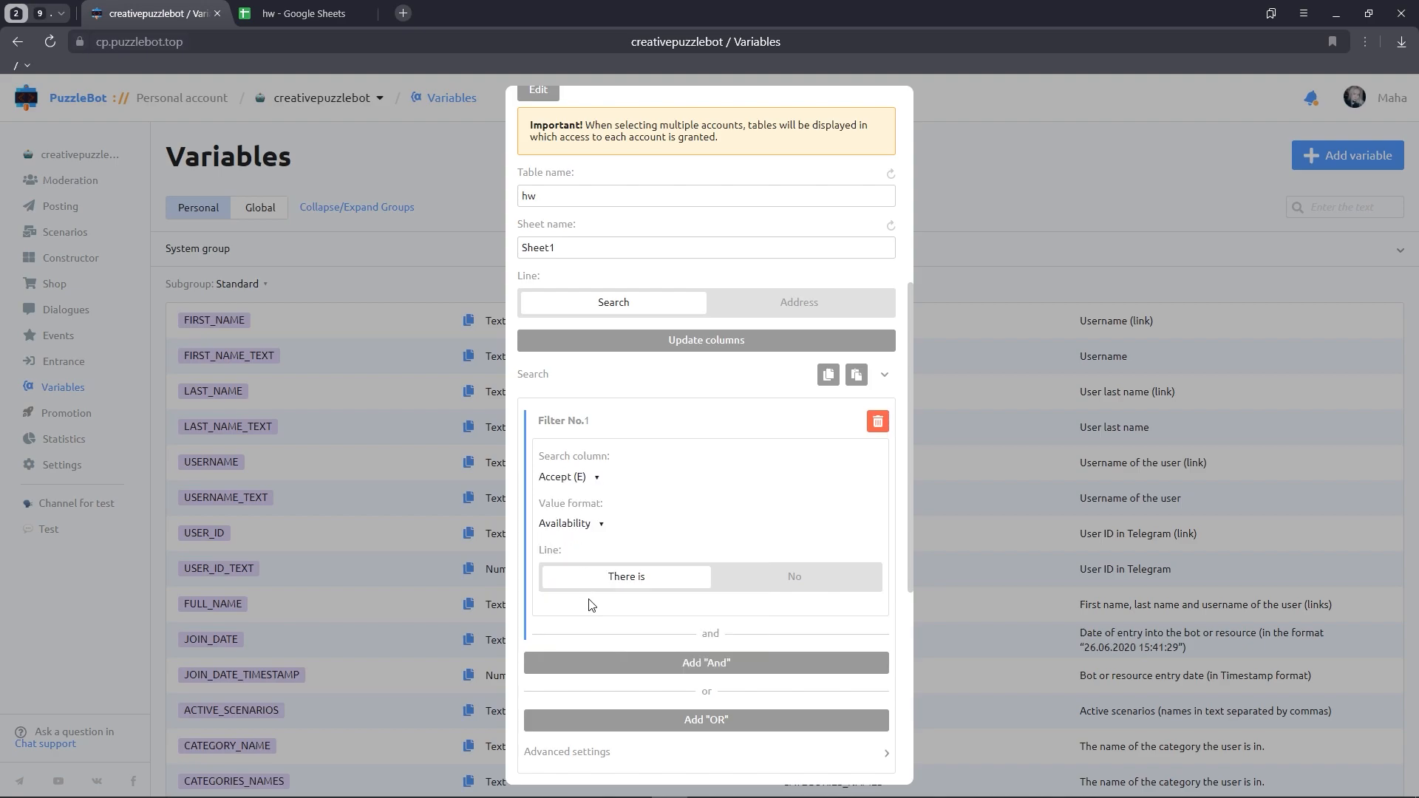
left_click(592, 529)
left_click(568, 556)
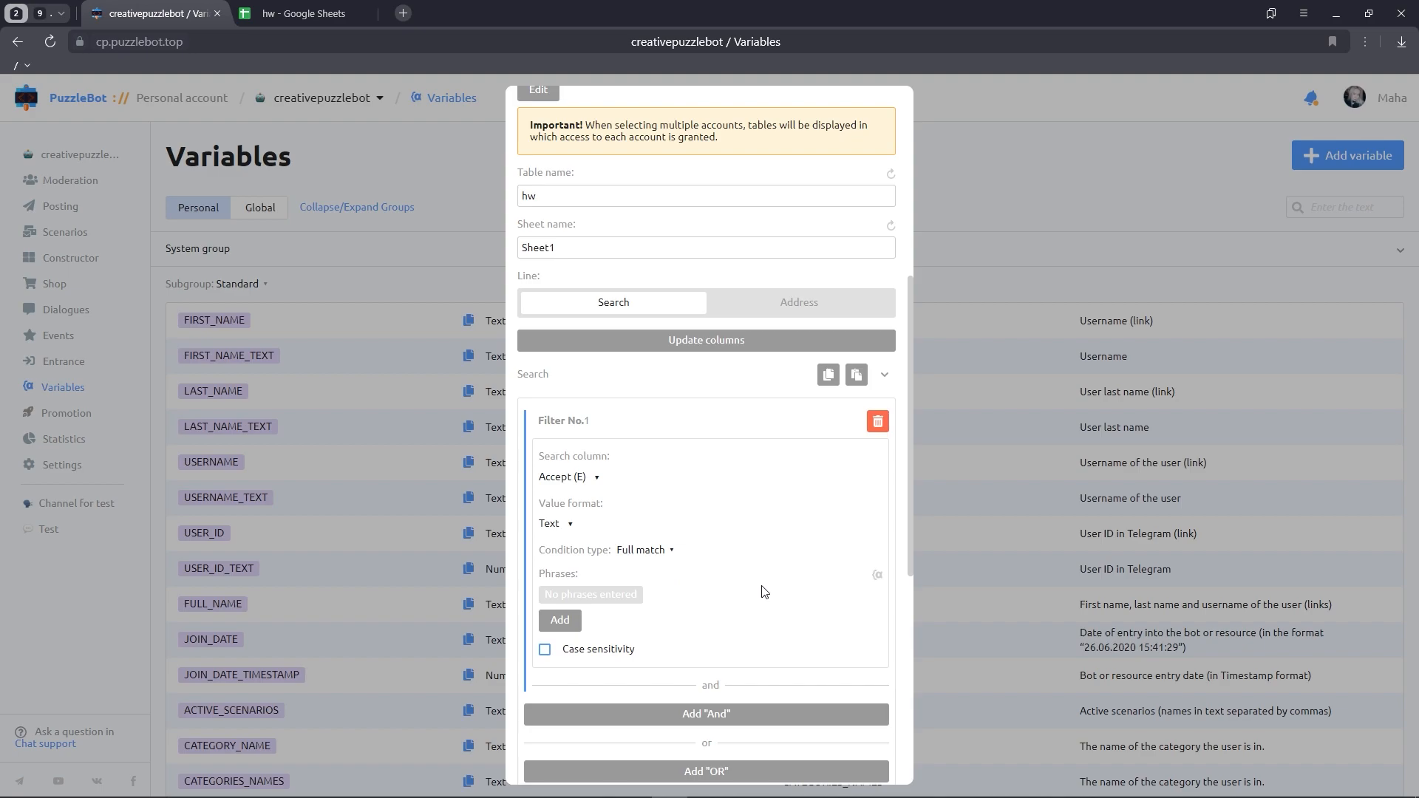
left_click(877, 576)
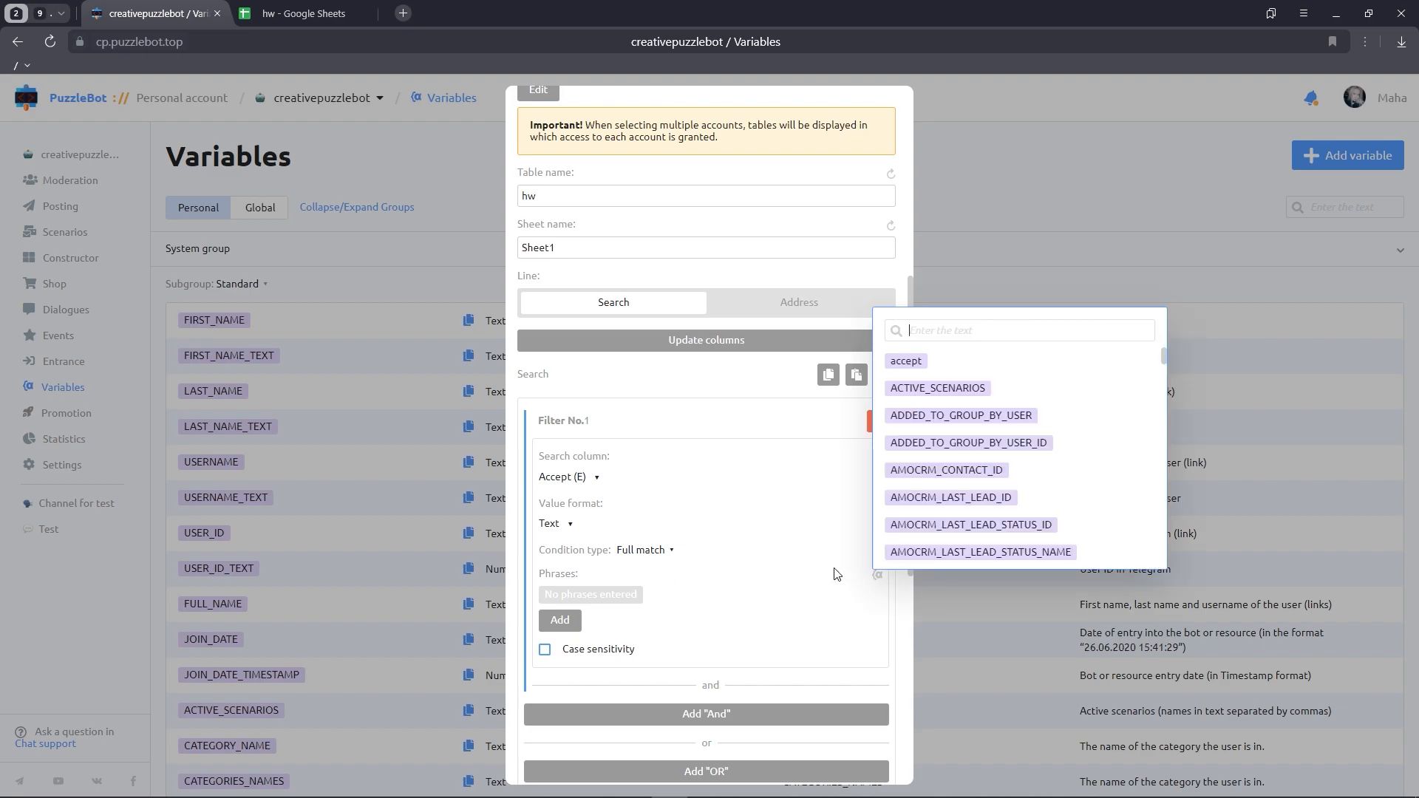
type("num")
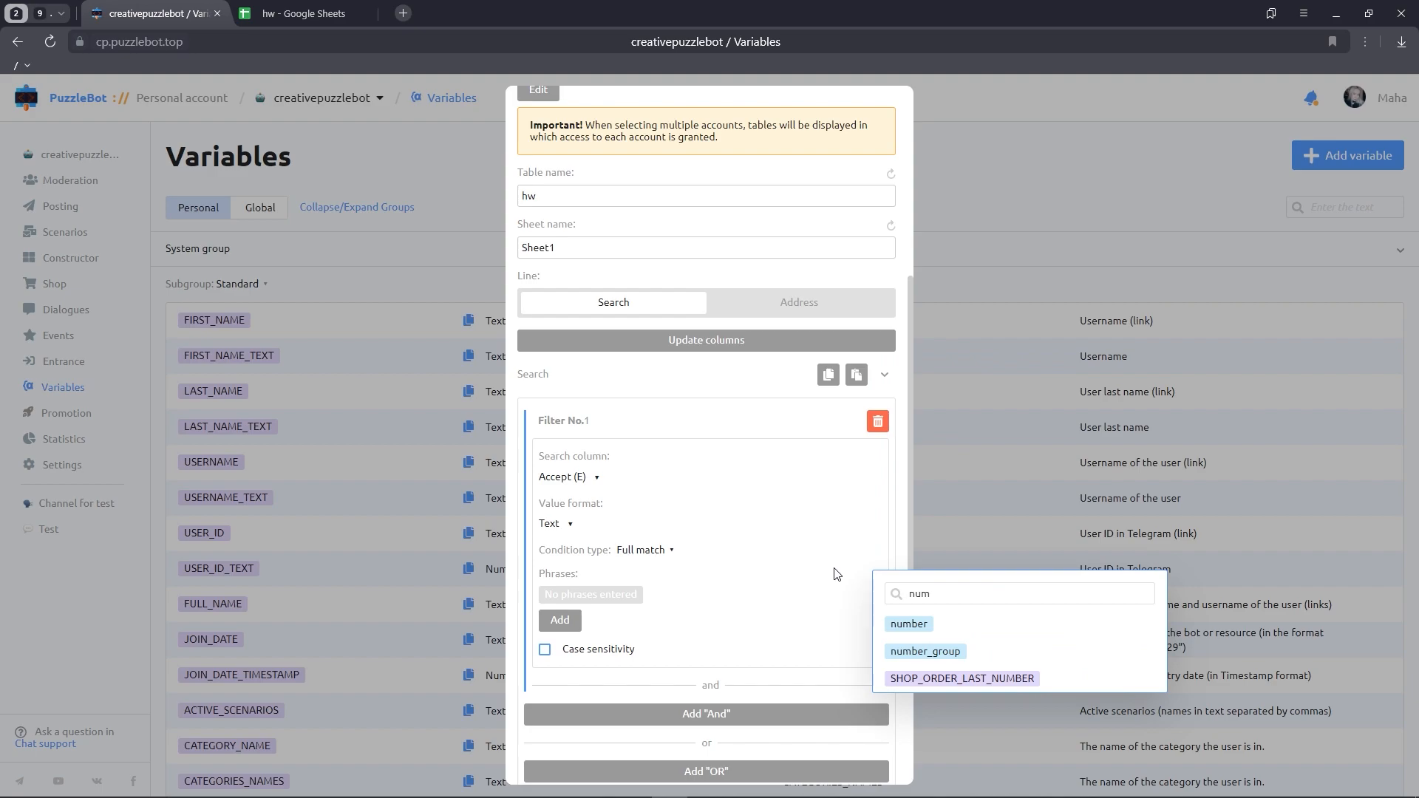
left_click(910, 652)
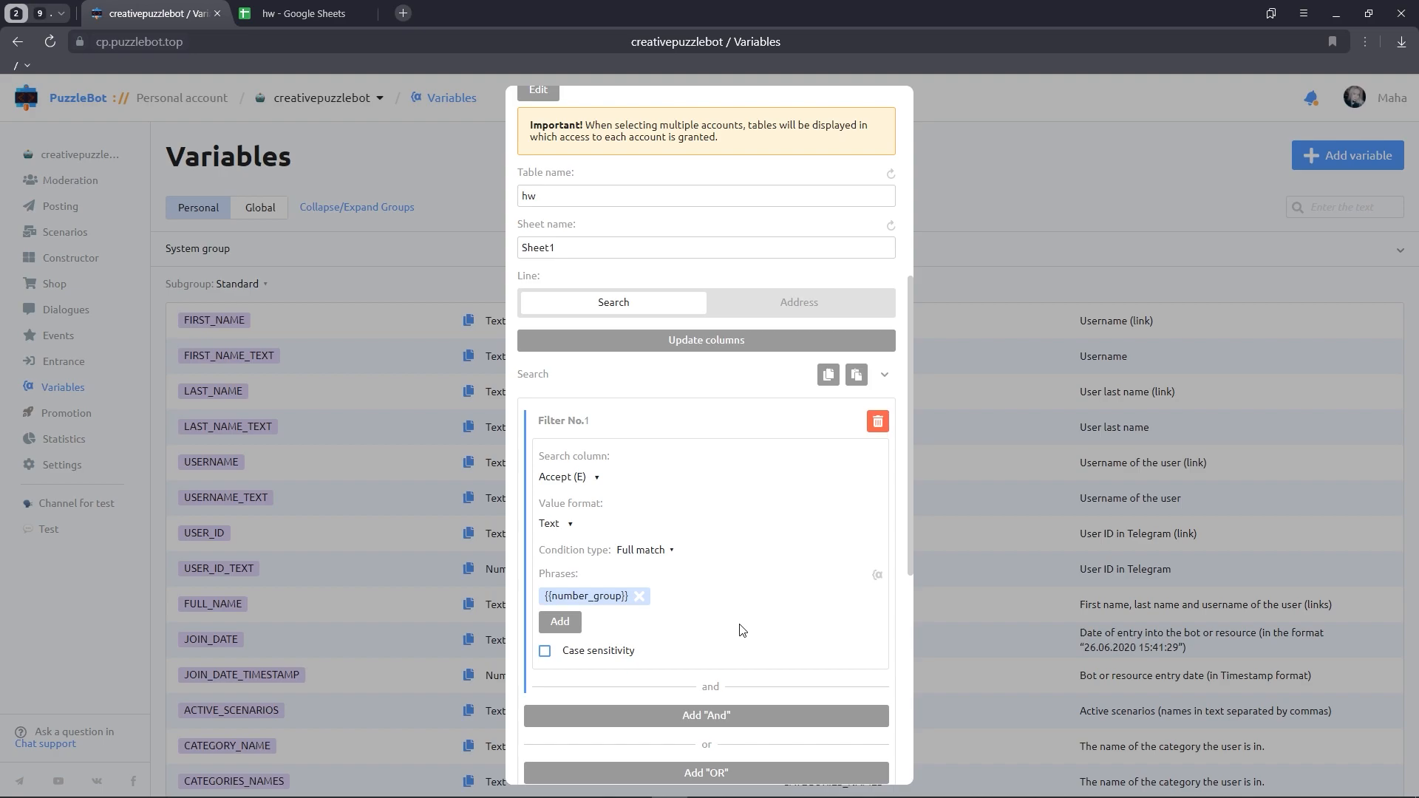
Enable sheet caching, return the cell value from the user_id column, and save the variable
scroll(742, 630, "down", 4)
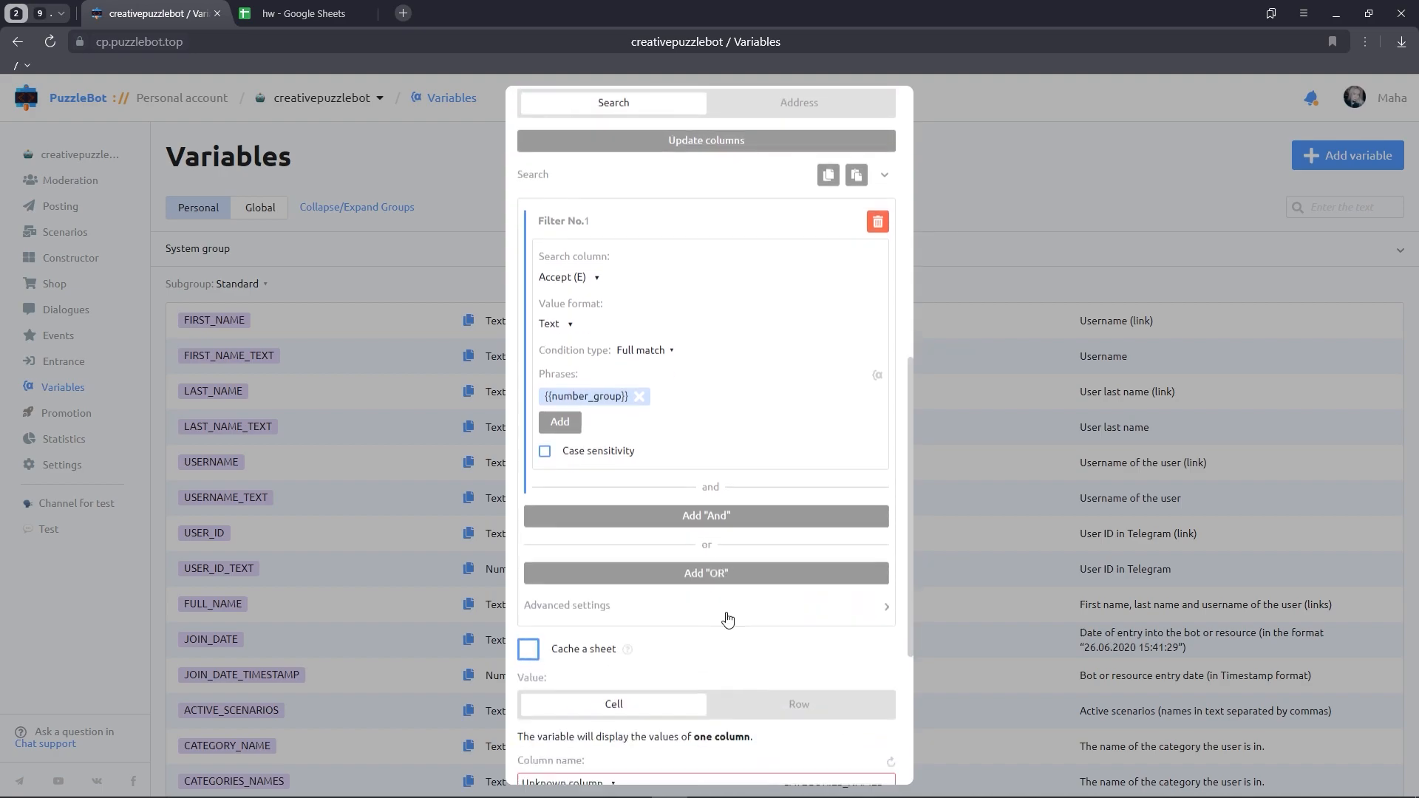
left_click(527, 557)
scroll(625, 578, "down", 2)
scroll(625, 578, "down", 1)
left_click(657, 522)
left_click(567, 551)
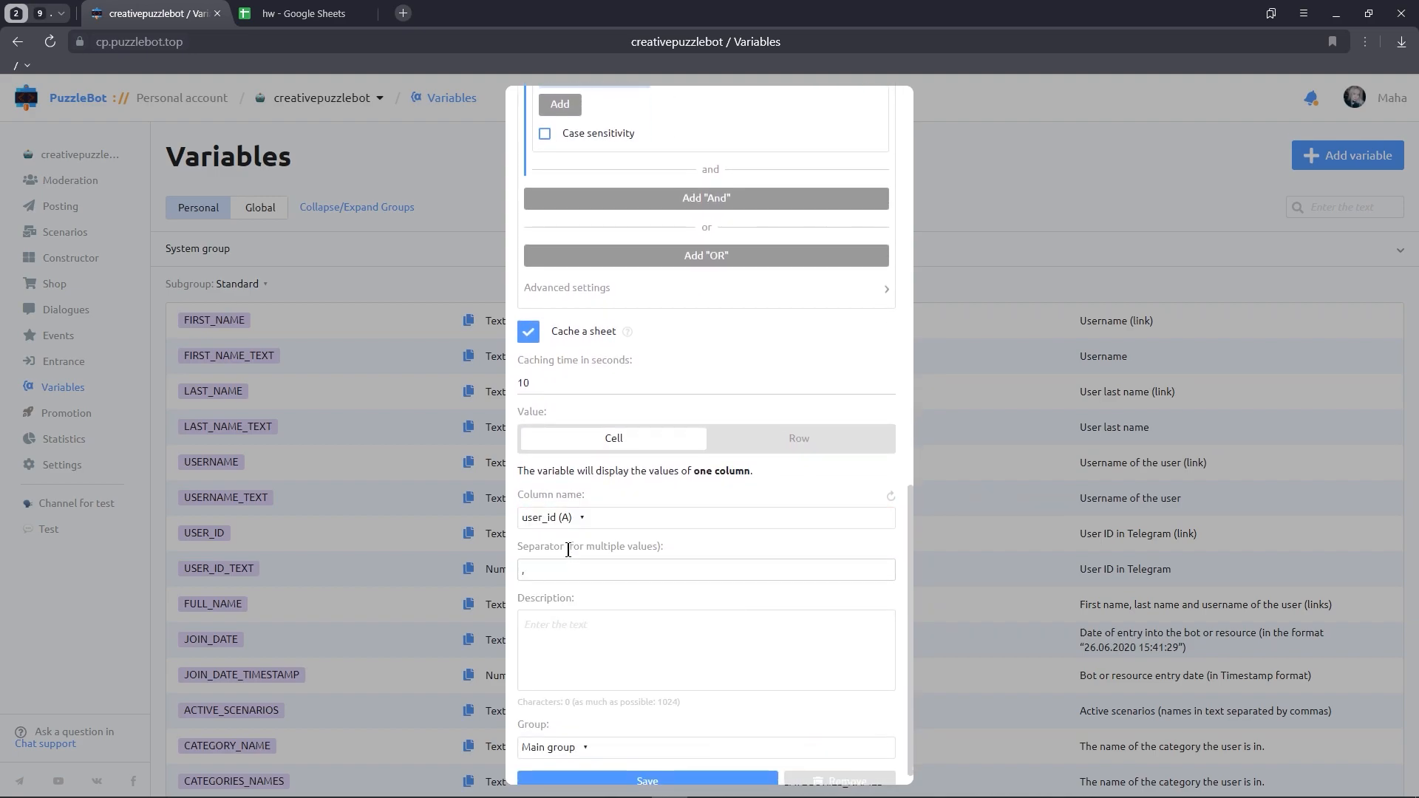
scroll(568, 550, "down", 1)
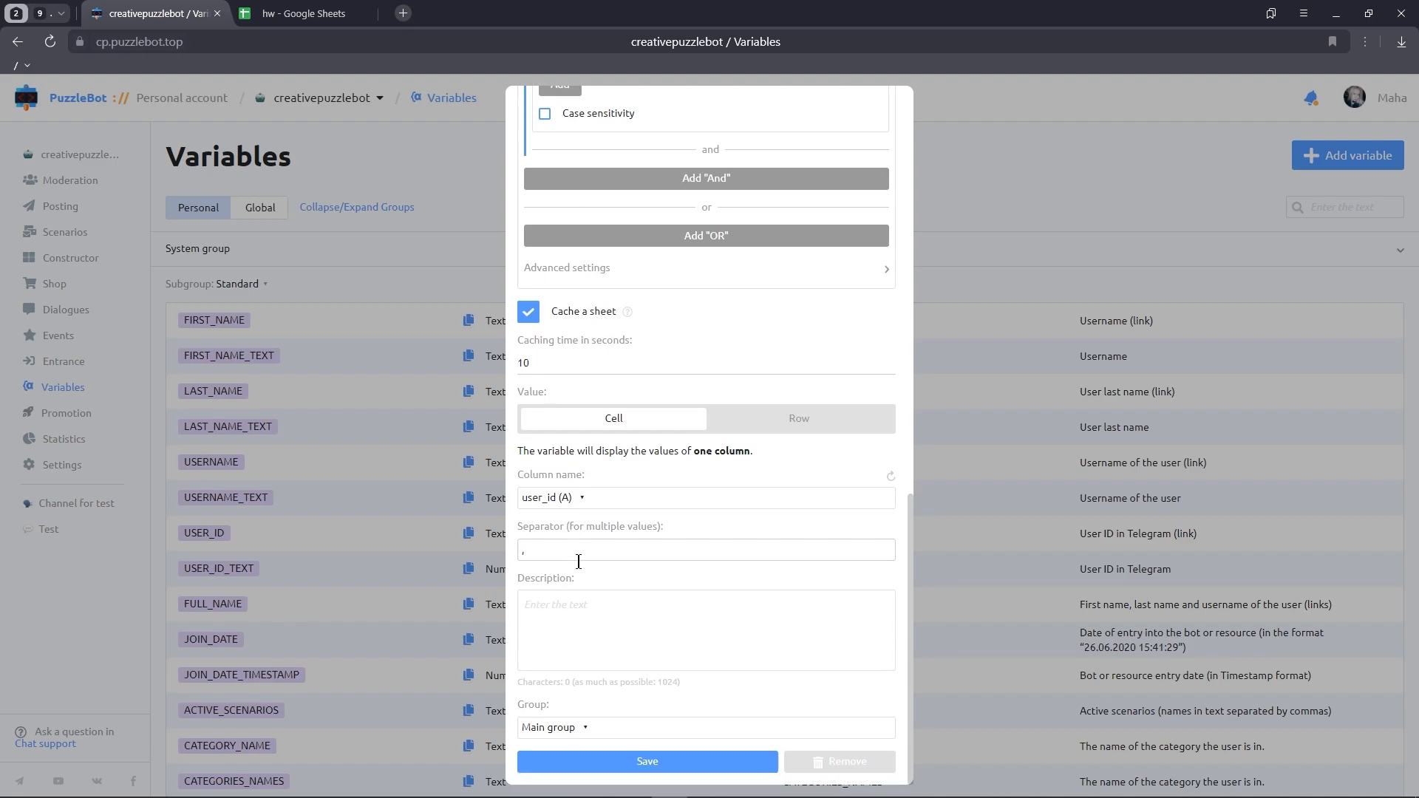
left_click(665, 760)
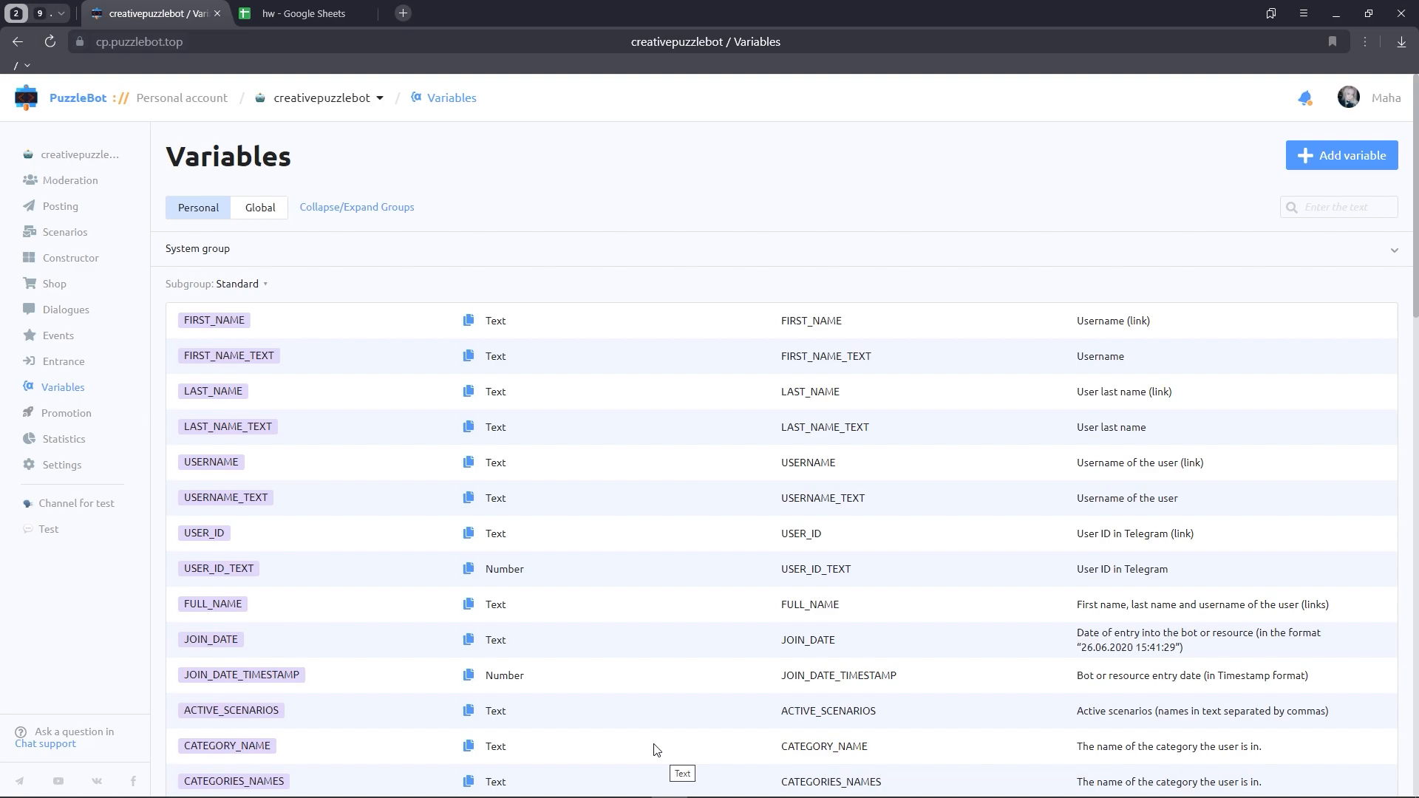
Duplicate the integr_accept variable and name the copy integr_reject
scroll(654, 750, "down", 20)
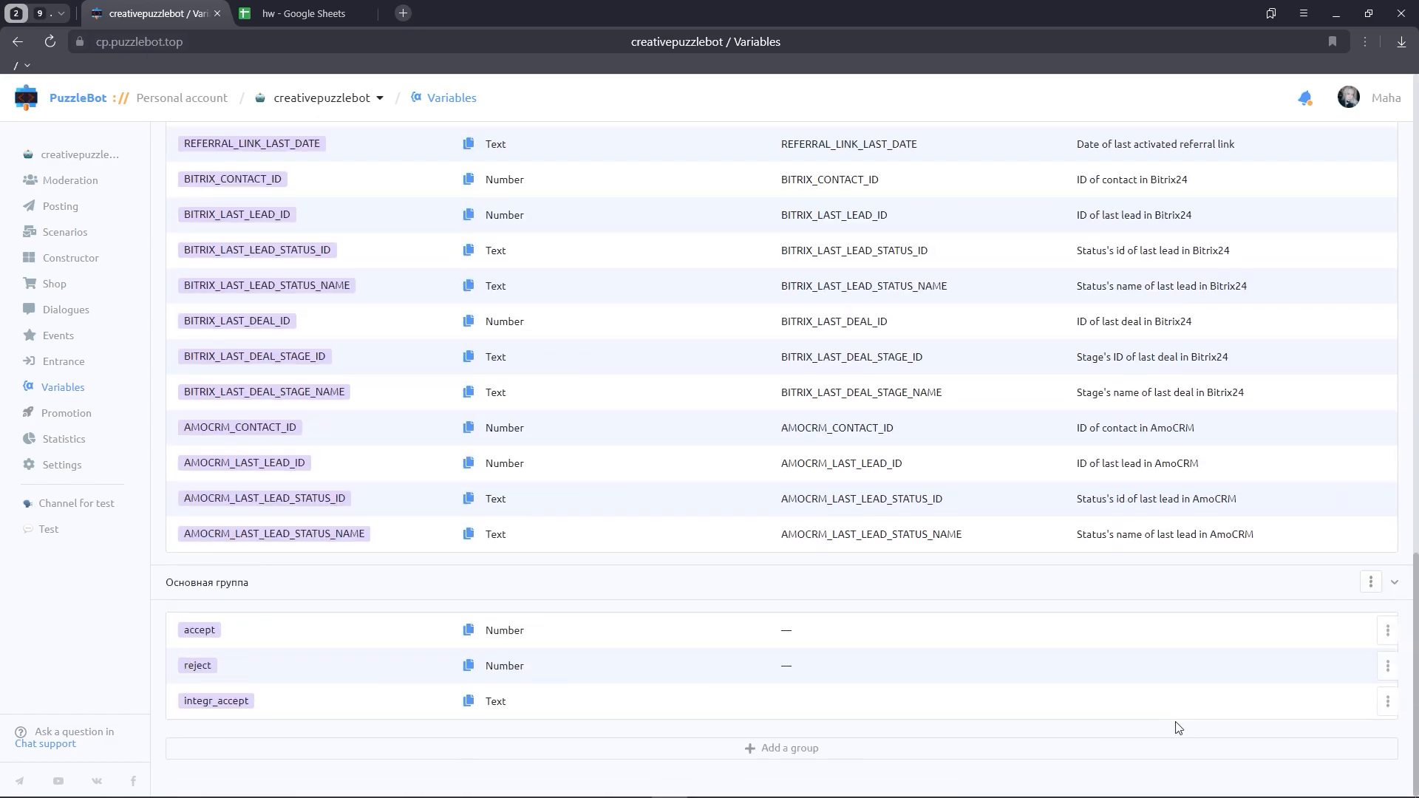
left_click(1388, 701)
left_click(1320, 703)
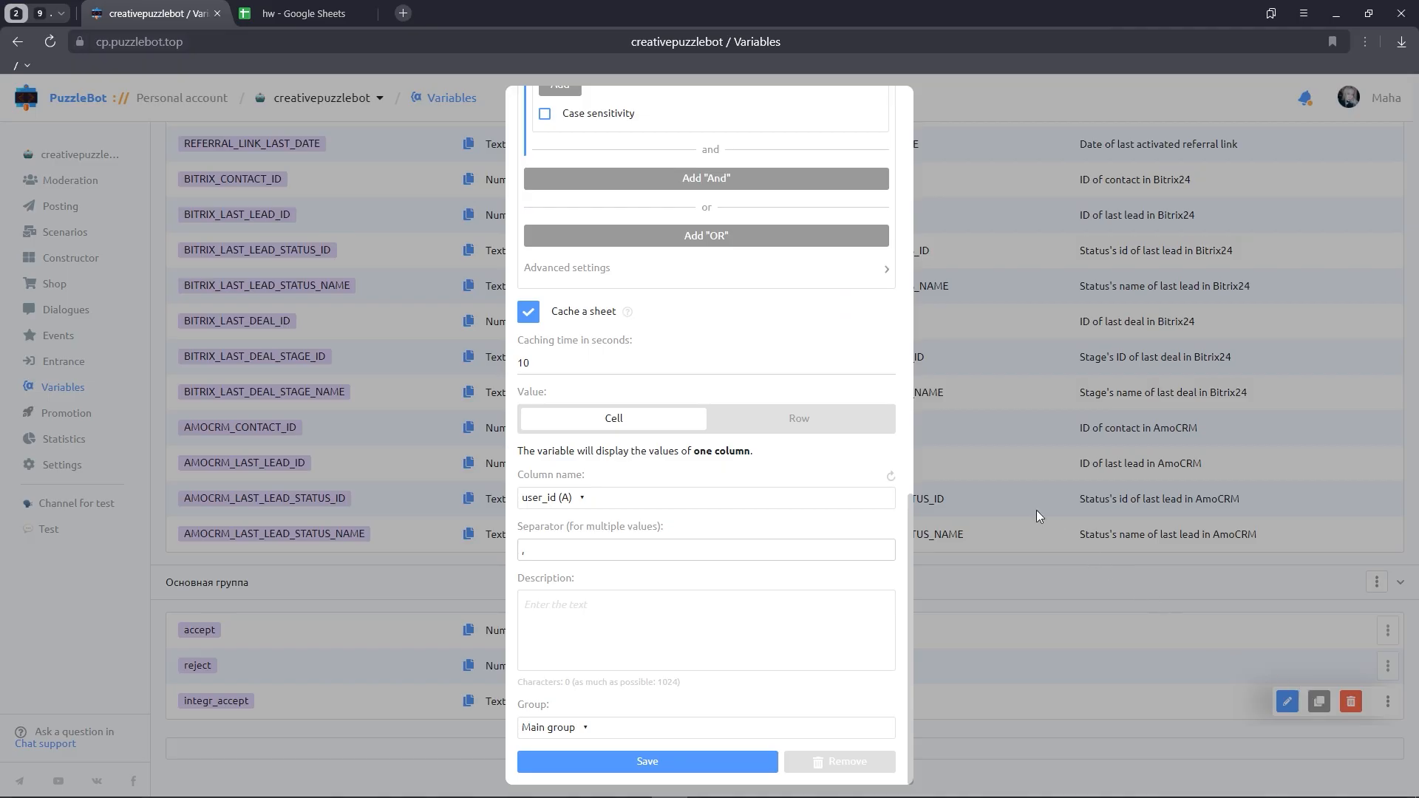
scroll(739, 281, "up", 8)
scroll(671, 295, "up", 5)
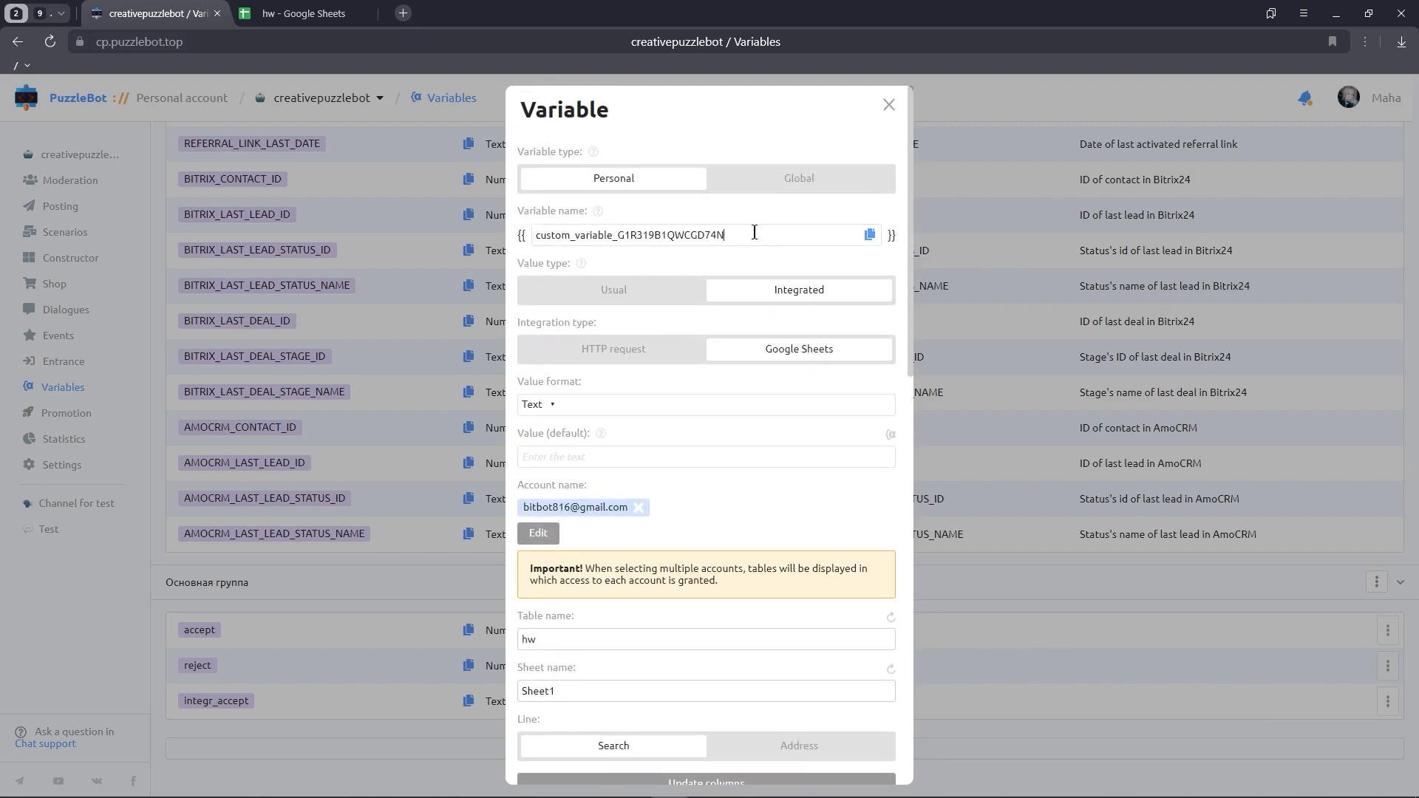
double_click(754, 232)
type("integr_reject")
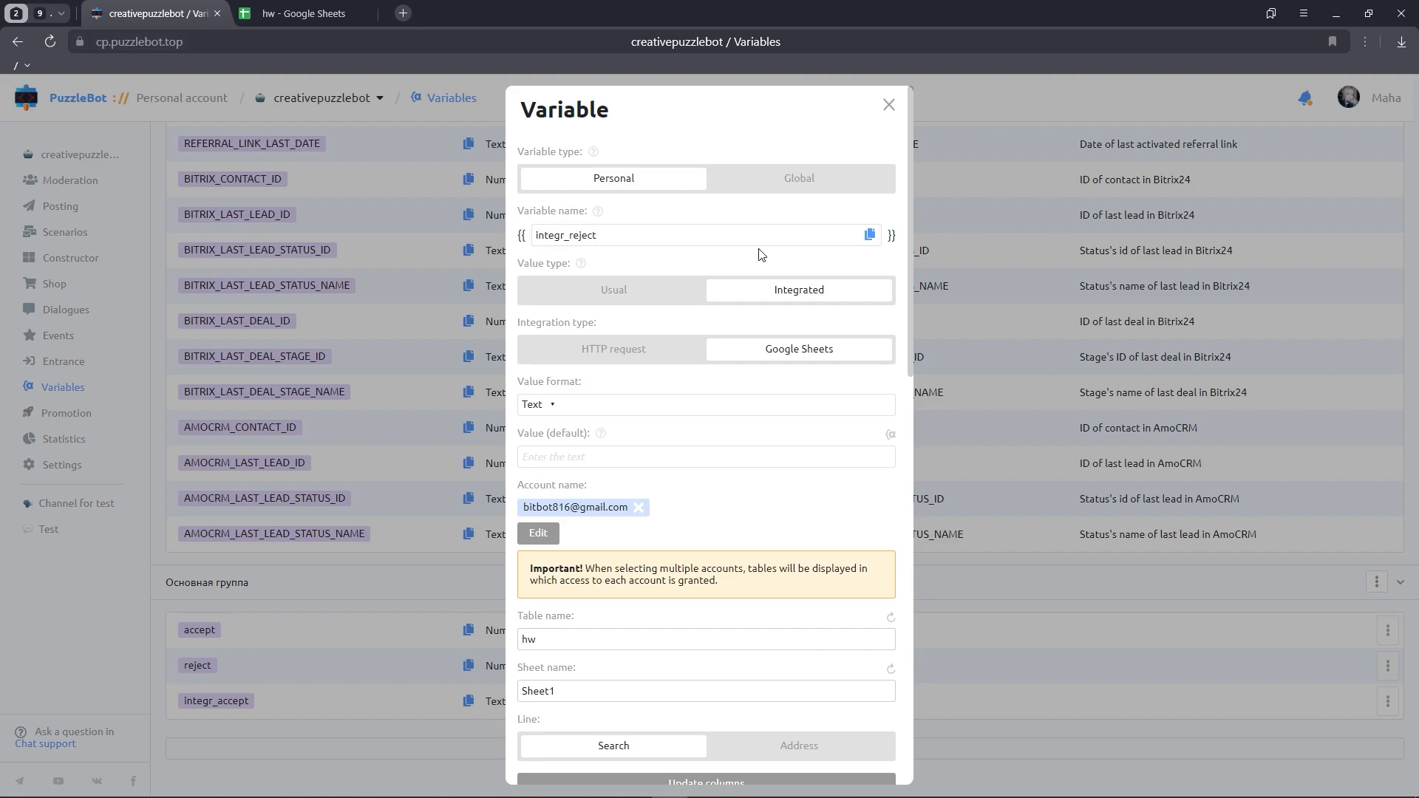
Set the integr_reject filter's search column to Reject and save the variable
scroll(762, 255, "down", 7)
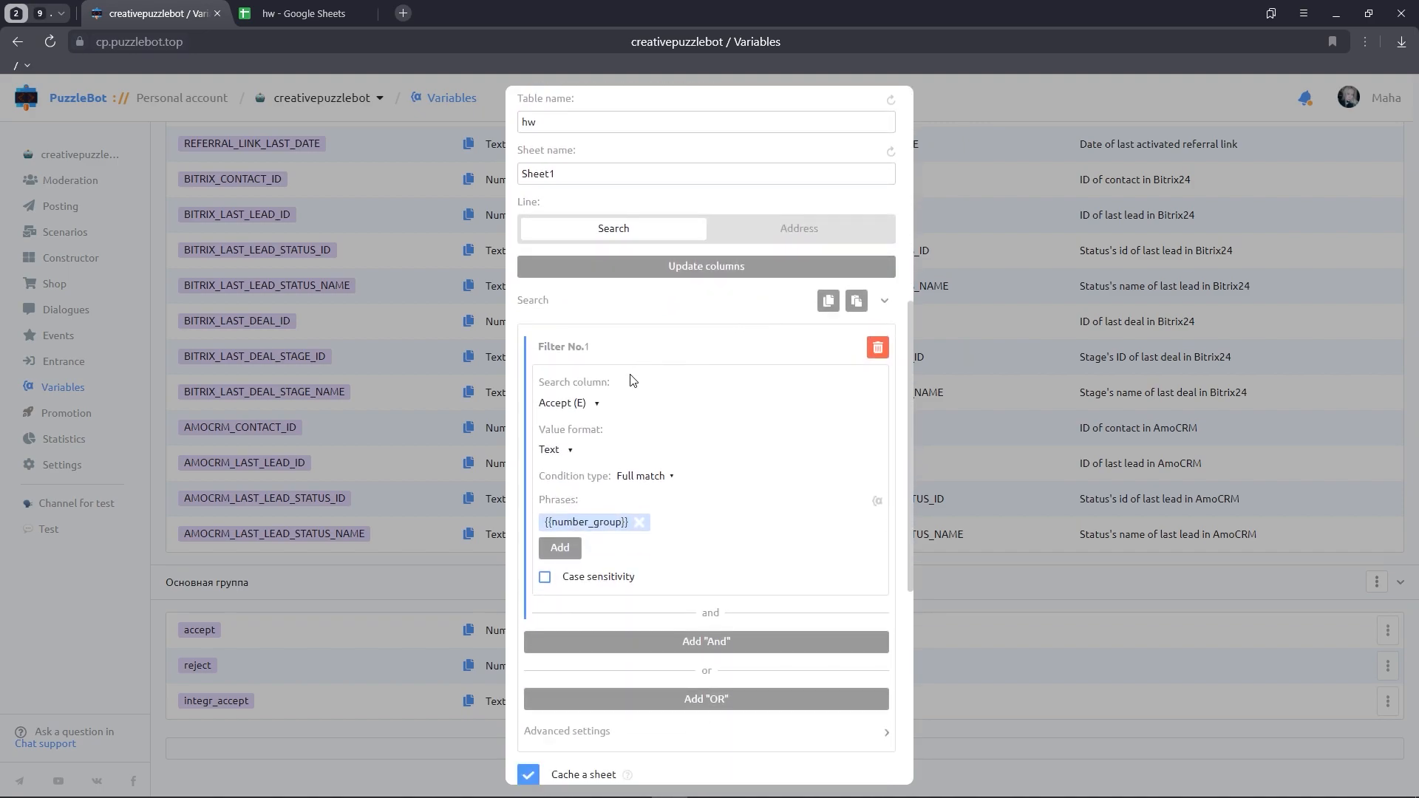
left_click(596, 403)
left_click(584, 560)
scroll(706, 535, "down", 6)
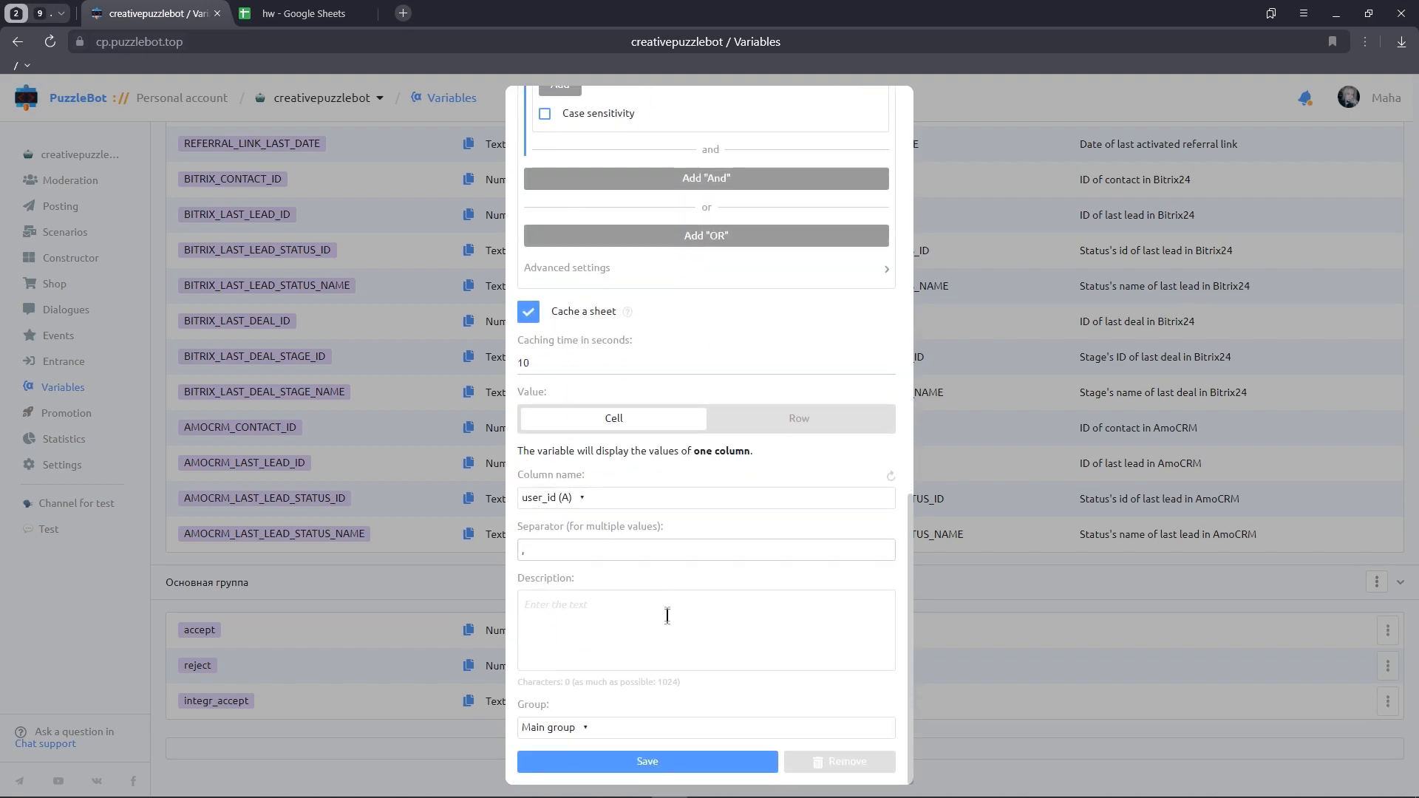
left_click(680, 758)
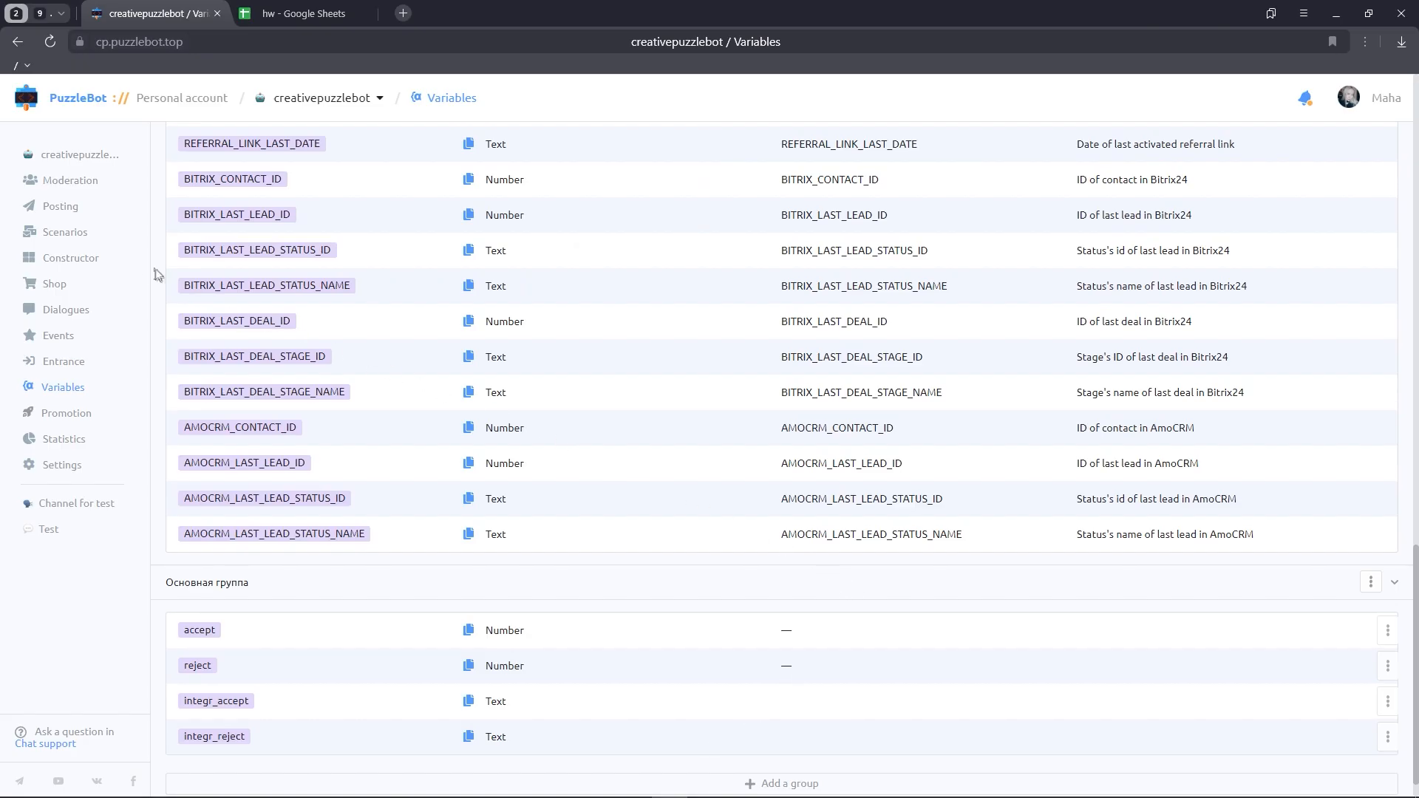
In the bot's Constructor, create an Accept command with the text message "Accepted!" and place it in free space beside Homework 1
left_click(115, 260)
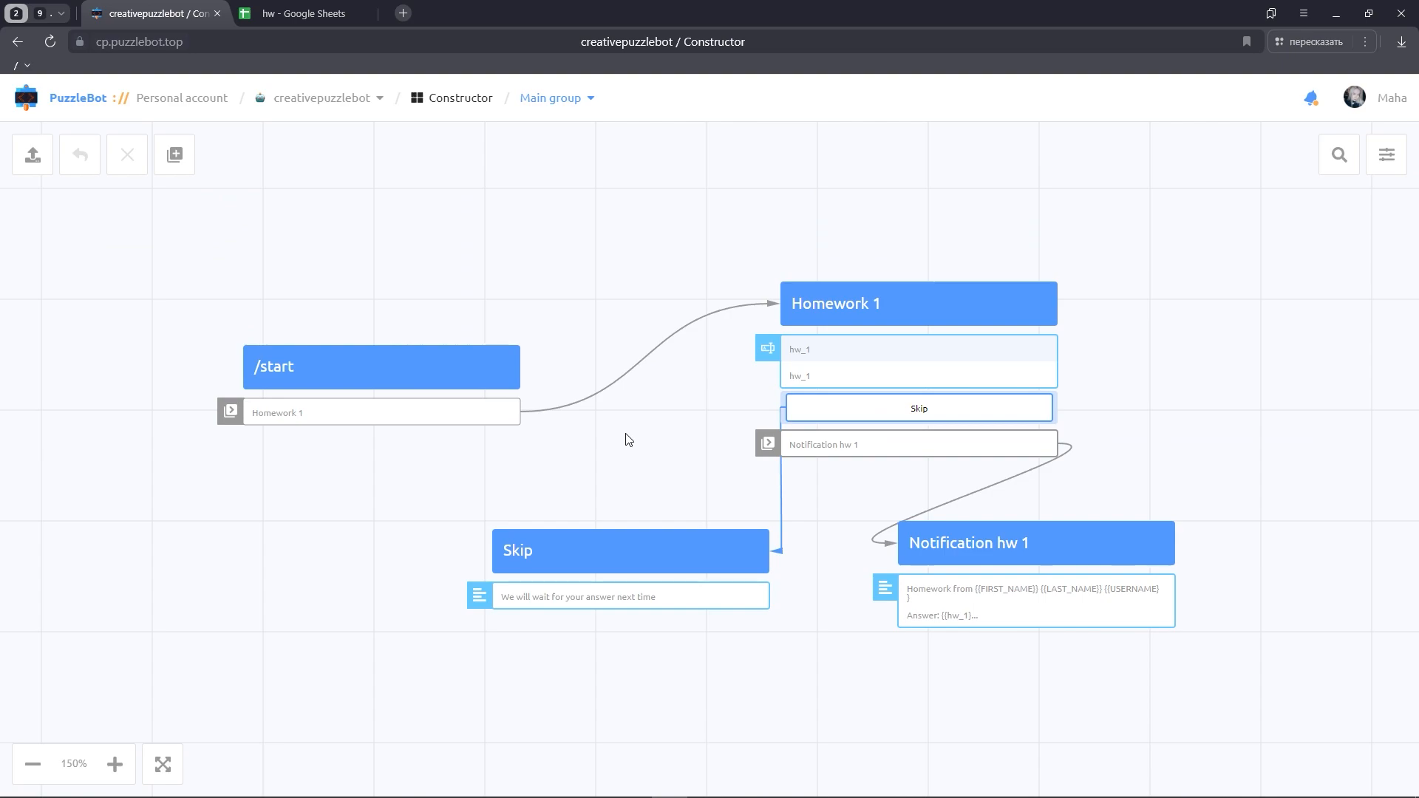
left_click(184, 153)
left_click(210, 220)
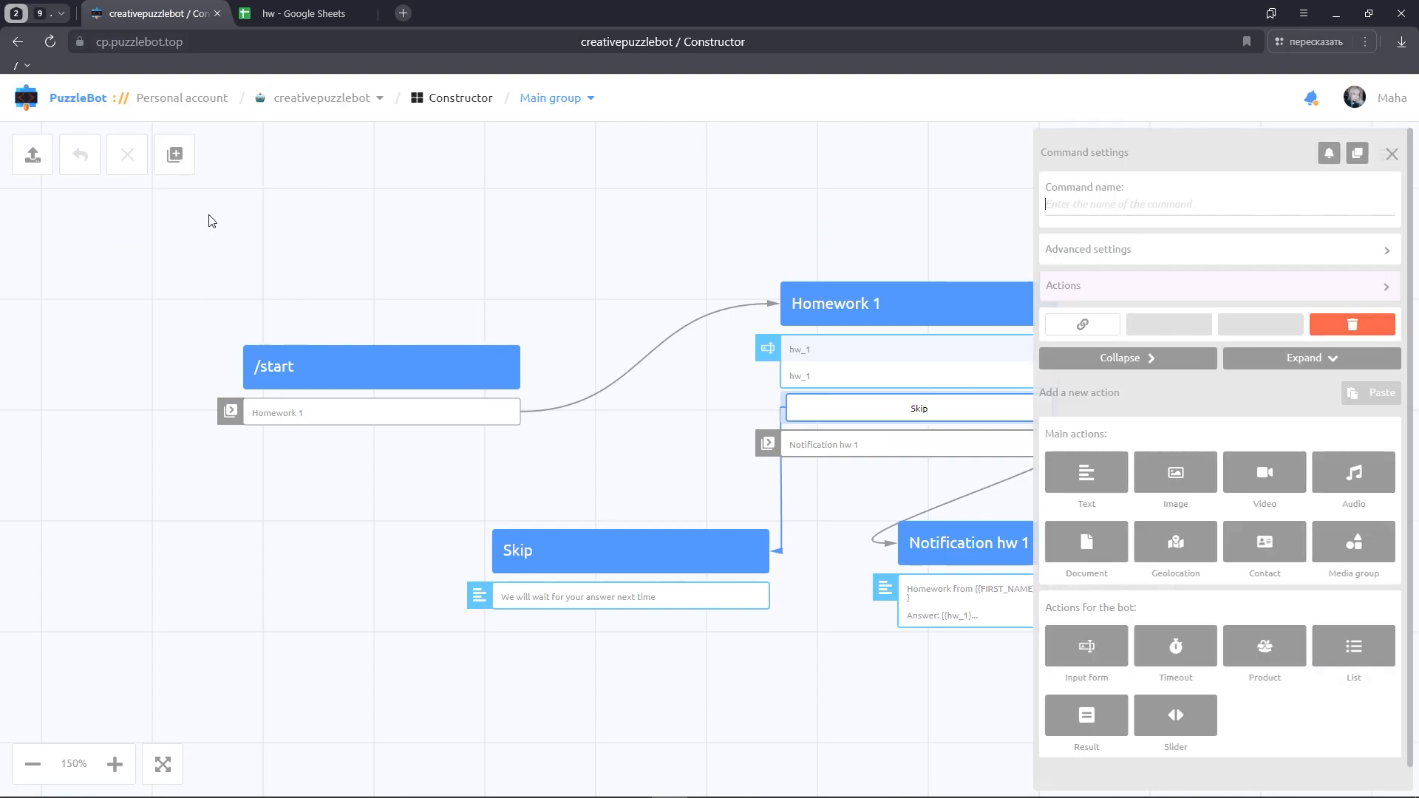
type("Accept")
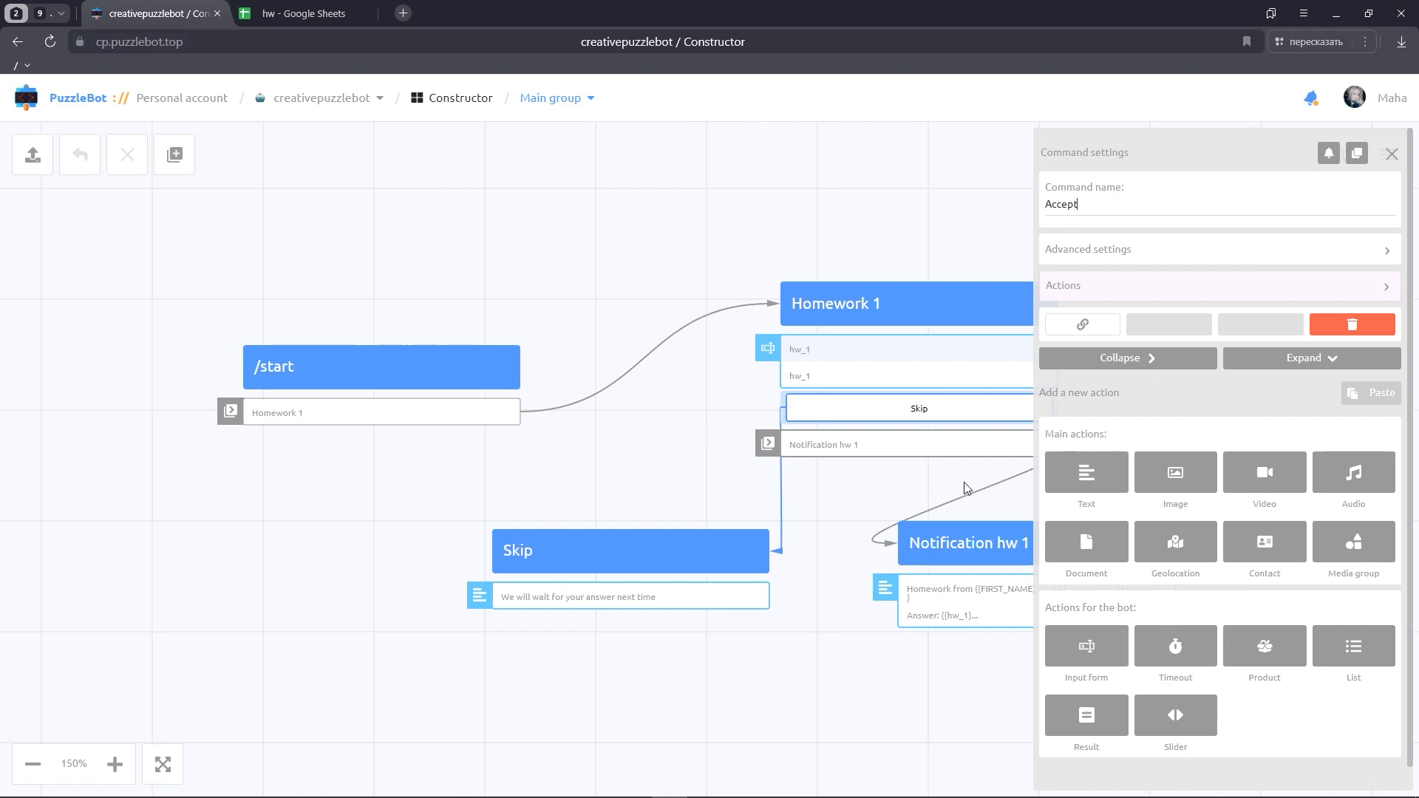
left_click(1081, 479)
left_click(1111, 460)
type("Accepted!")
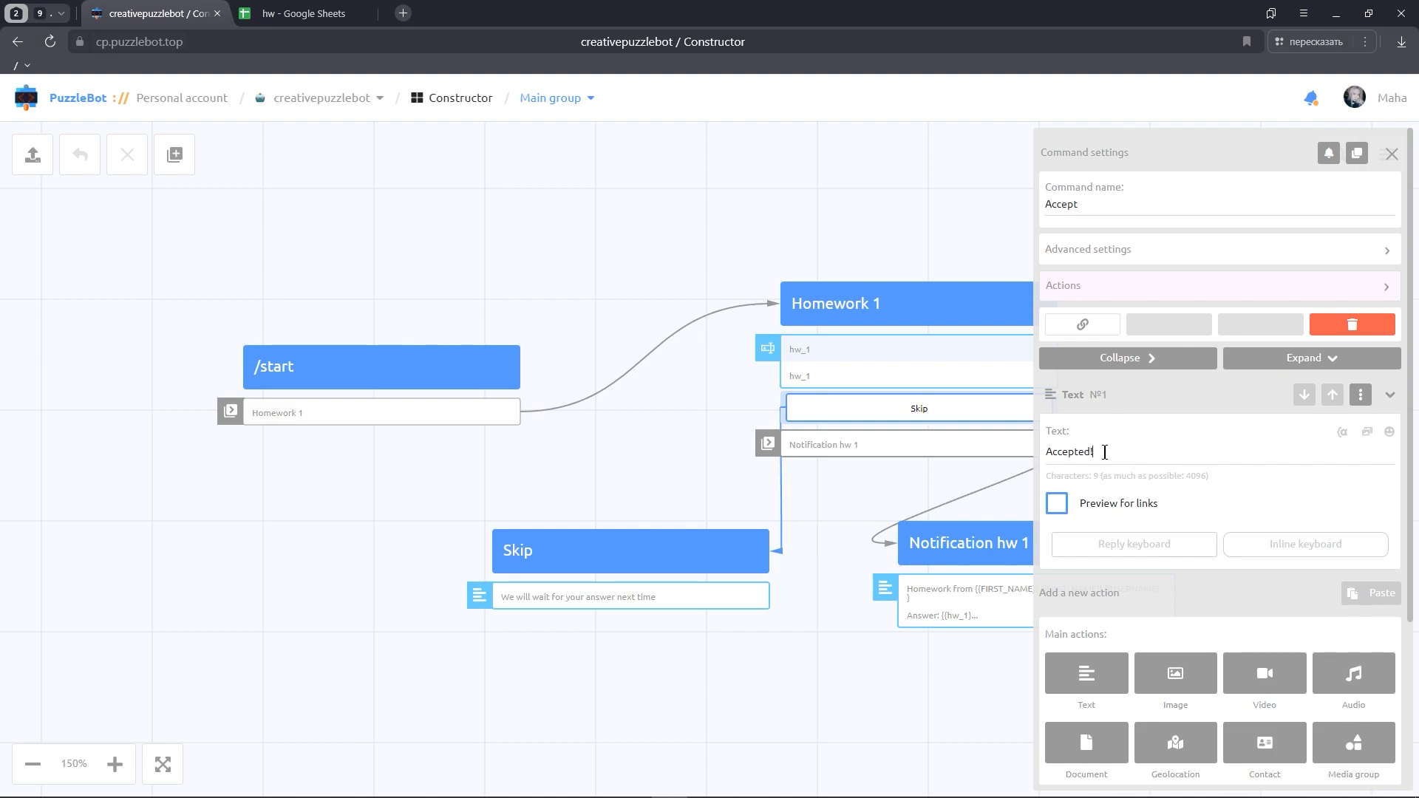
left_click(694, 411)
left_click_drag(694, 411, 740, 265)
Create a Reject command with the text message "Rejected!" and place it below the Accept command
left_click(171, 155)
left_click(213, 219)
type("Reject")
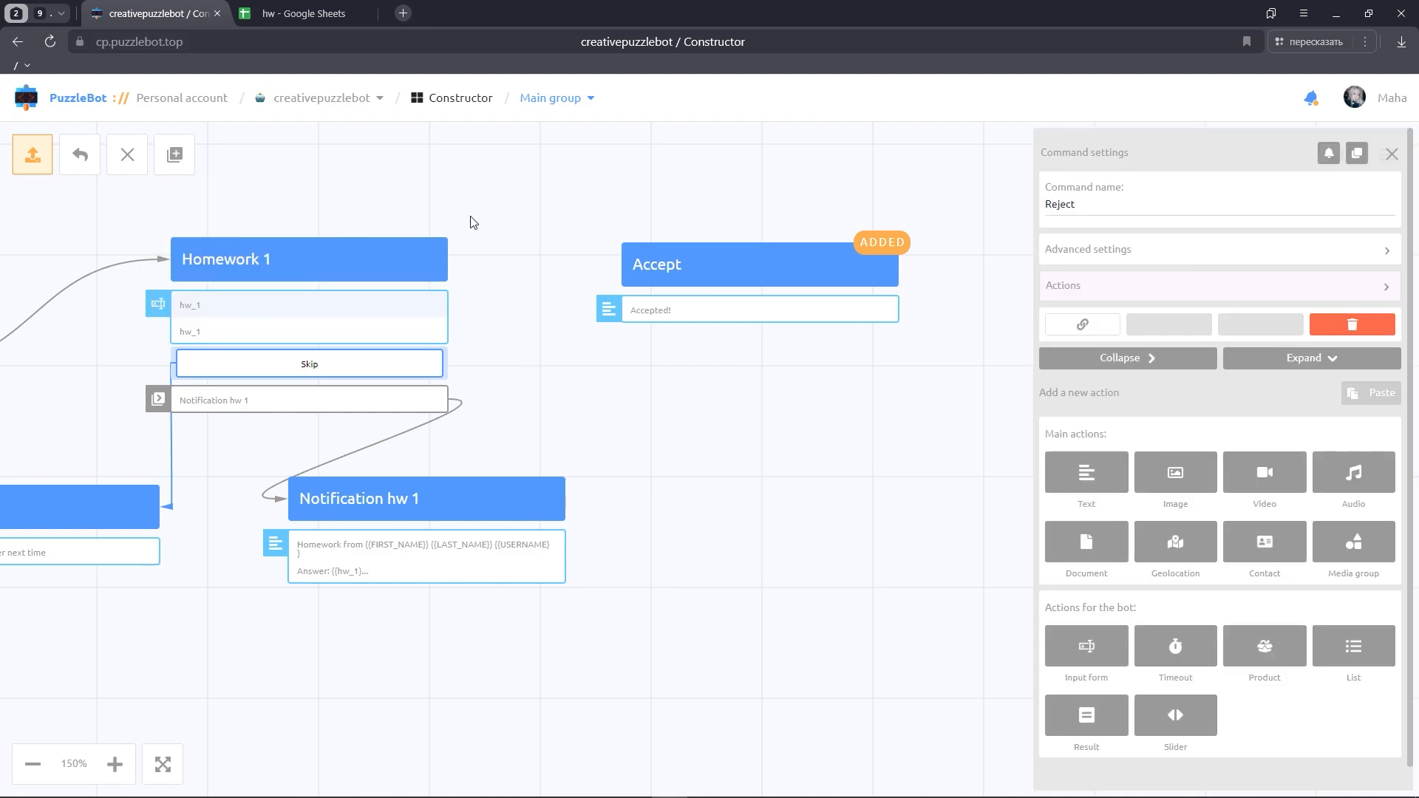
left_click(1097, 484)
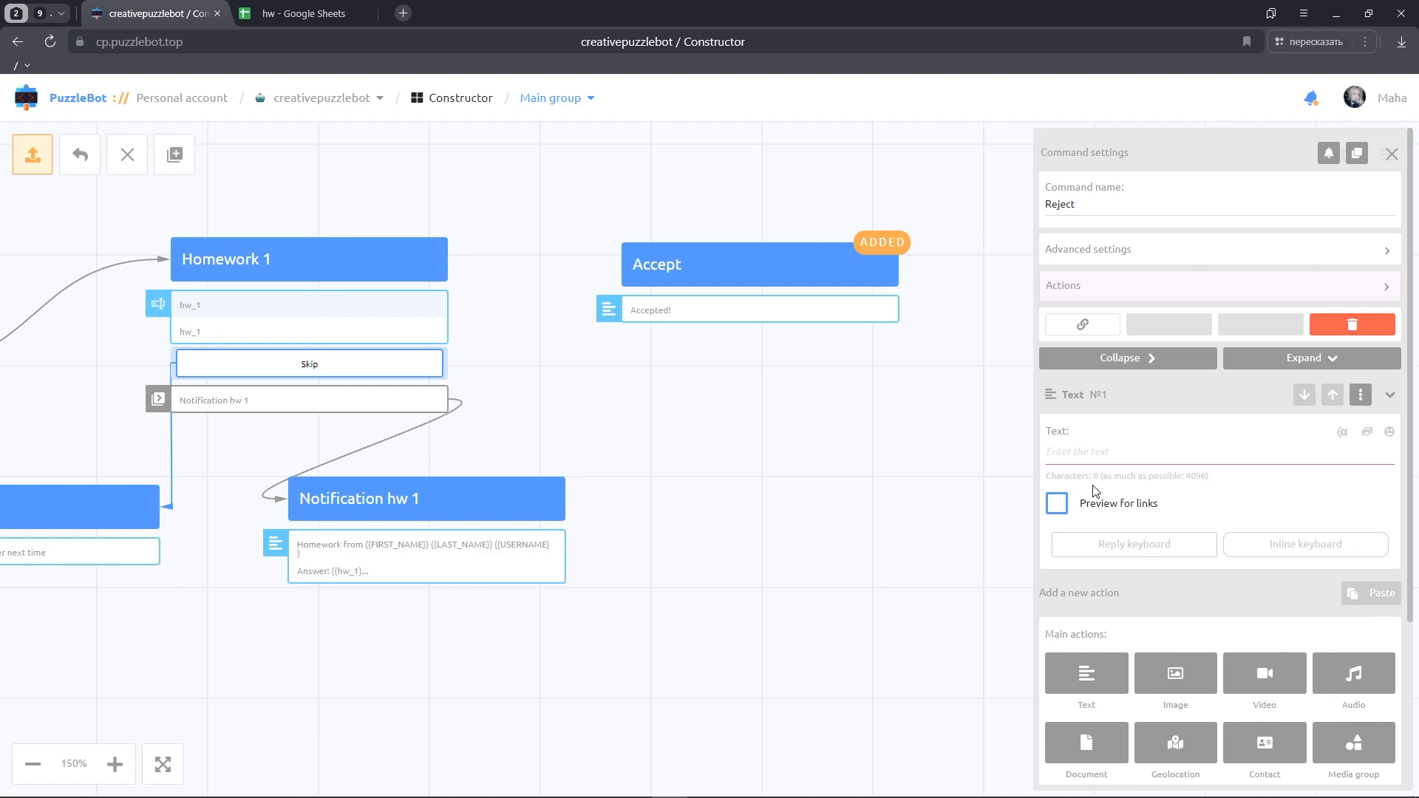
left_click(1107, 452)
type("Rejected!")
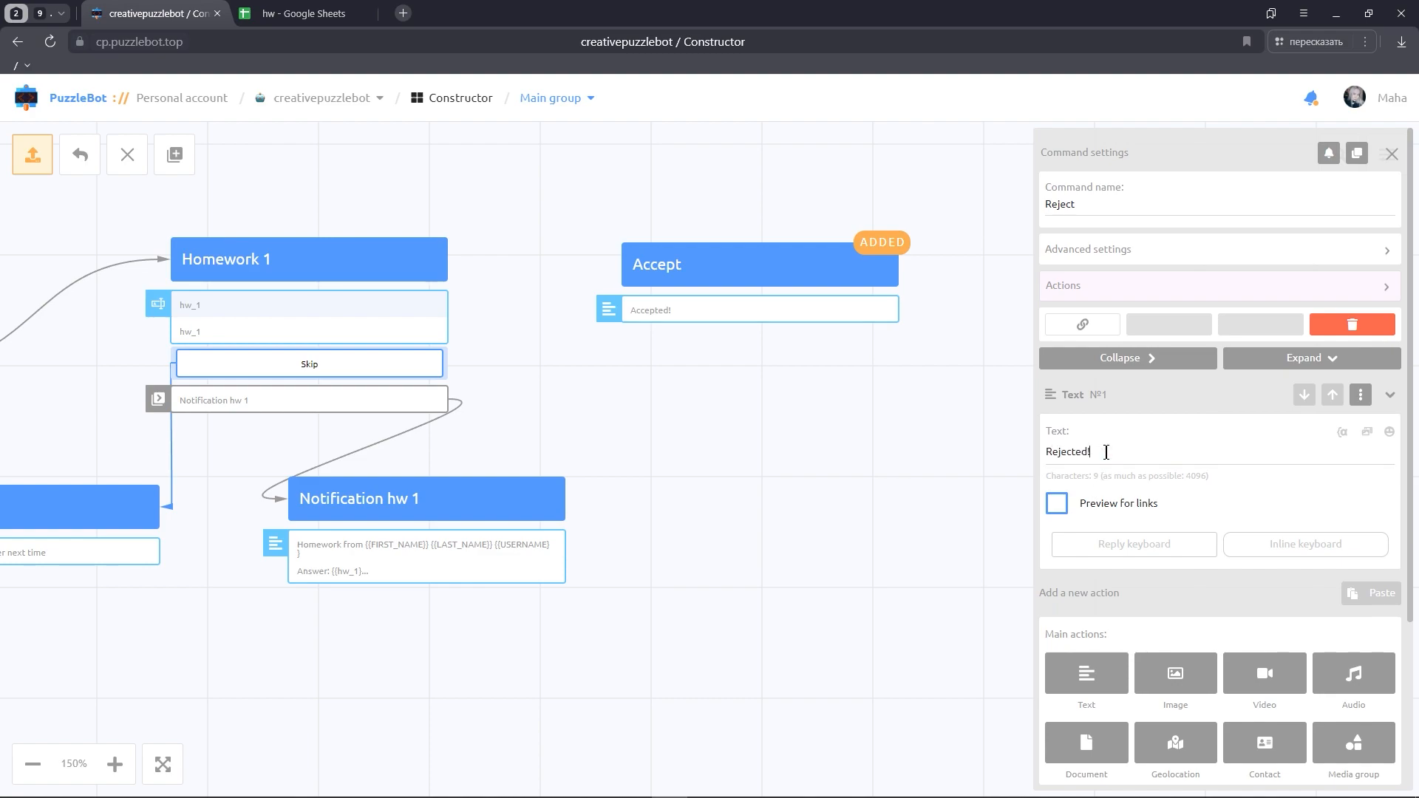
left_click(814, 564)
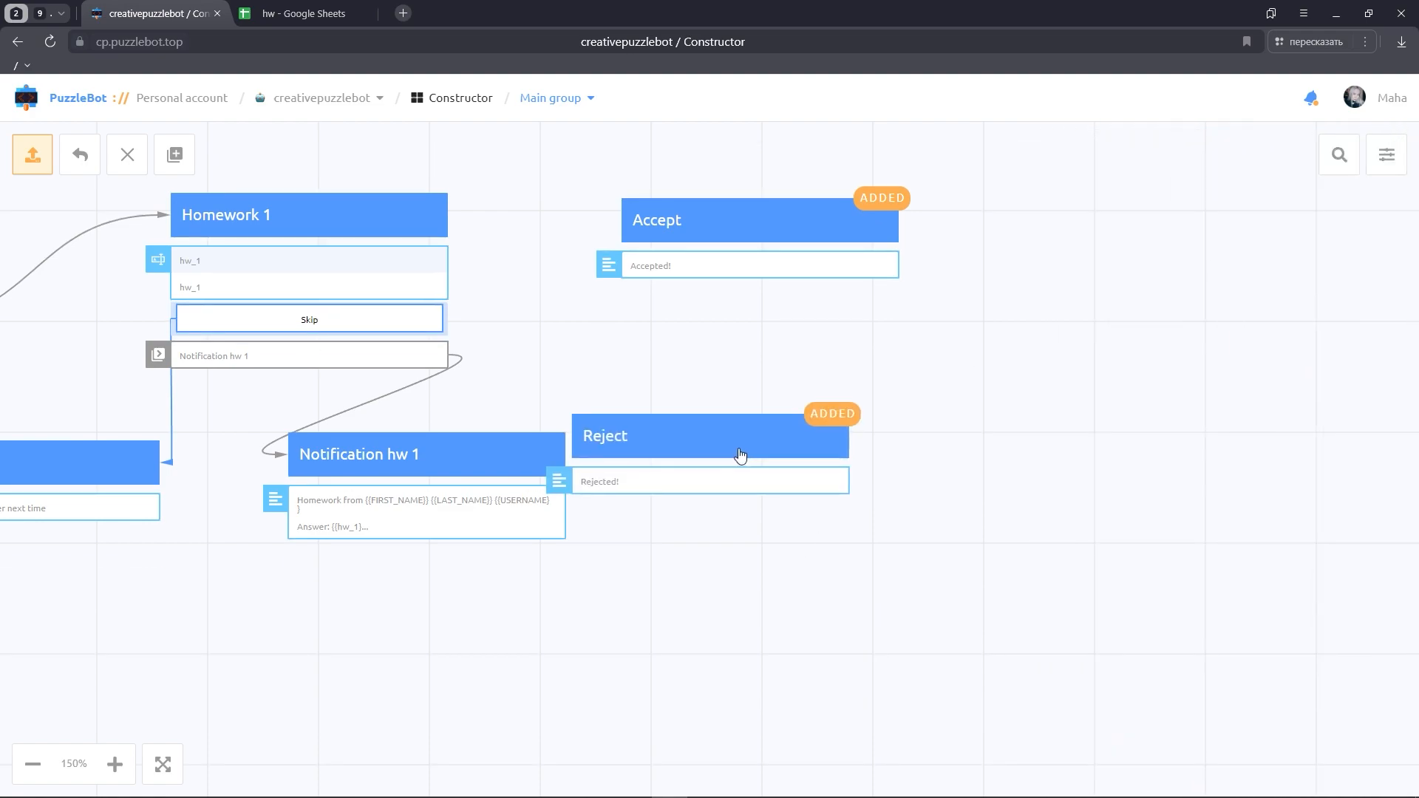
Add a simple condition named "Condition hw 1" and apply its type
left_click(178, 156)
left_click(224, 299)
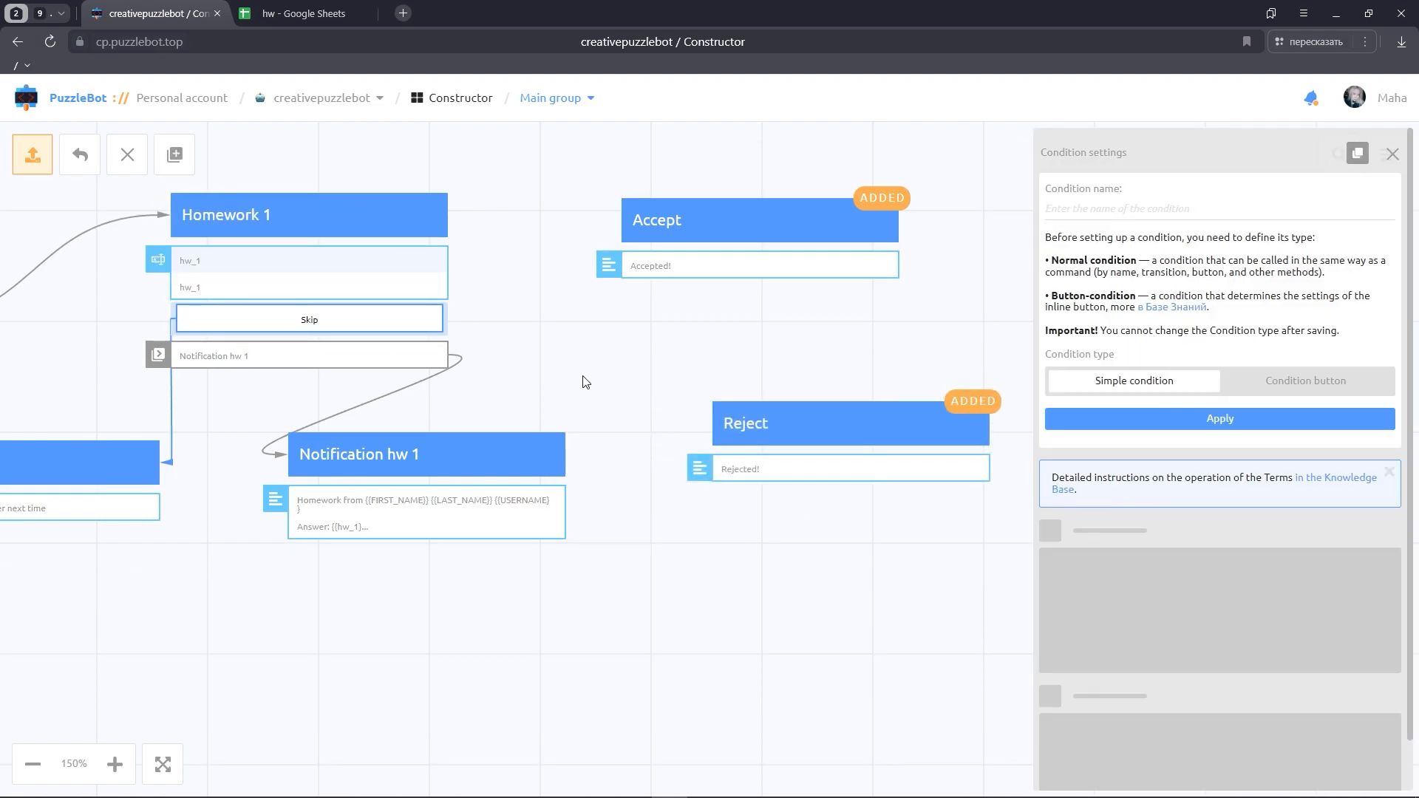
type("Condition hw 1")
left_click(1099, 420)
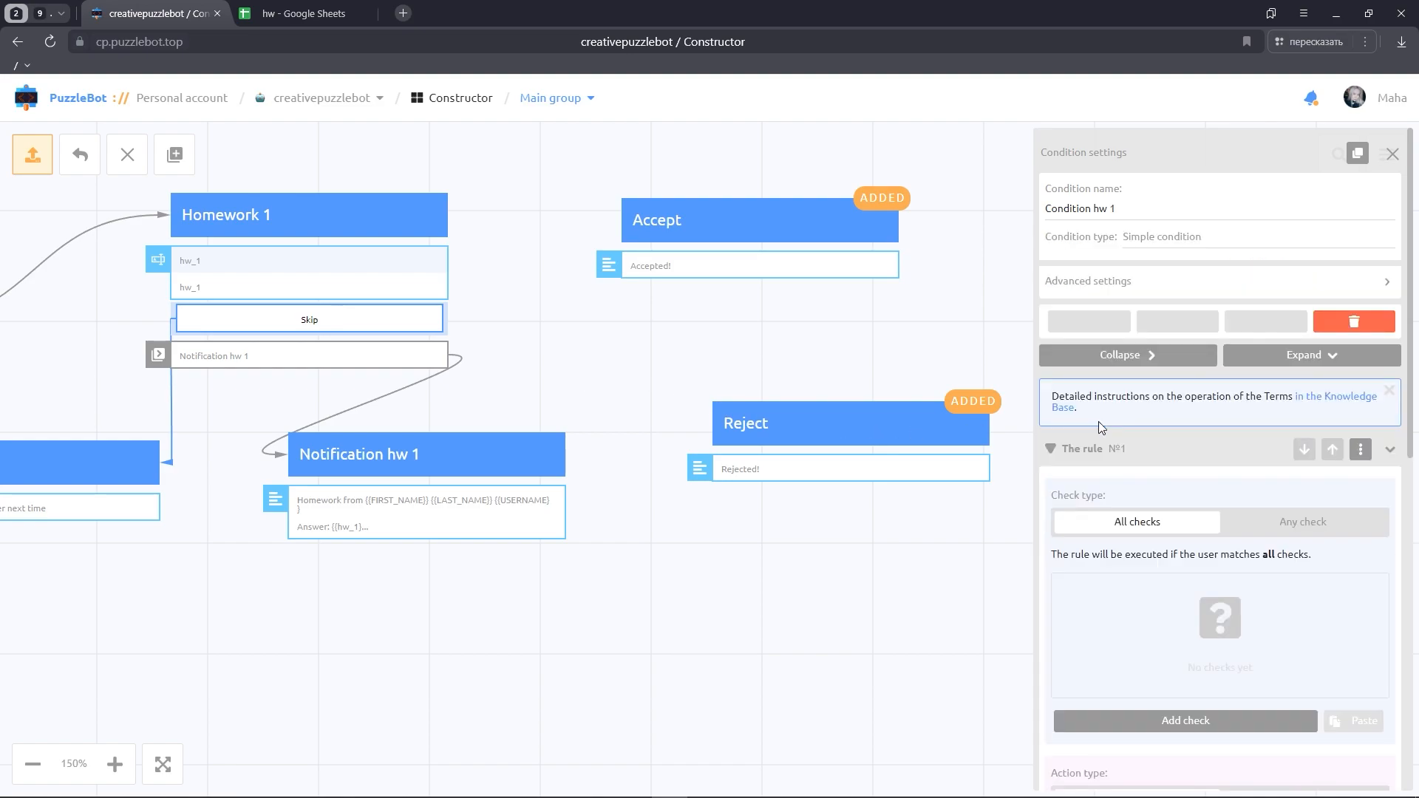
scroll(1130, 441, "down", 2)
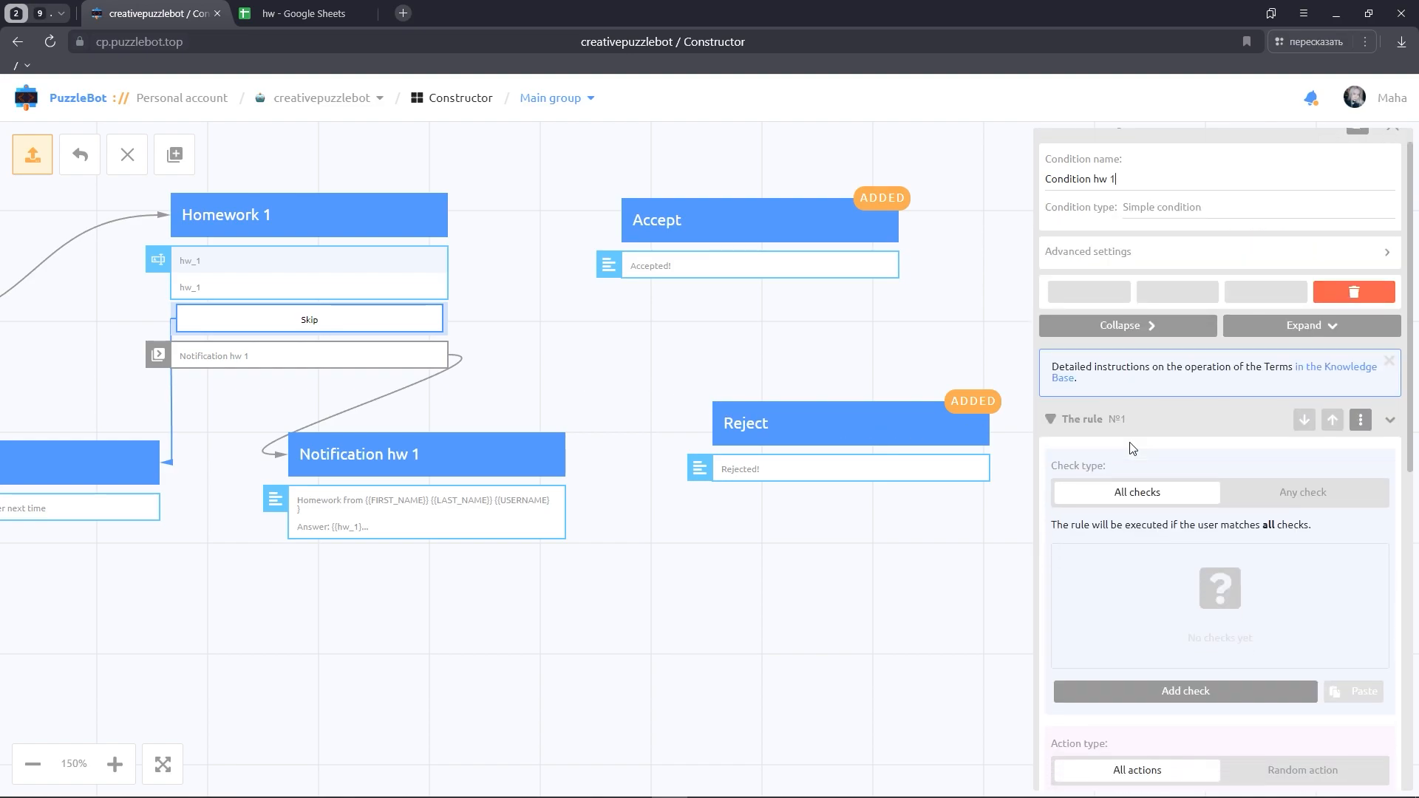
Add a Variable value check to rule №1 for the integr_accept variable, with the condition type Check Availability
left_click(1162, 575)
scroll(1161, 573, "down", 4)
scroll(1157, 507, "down", 2)
scroll(1152, 505, "down", 4)
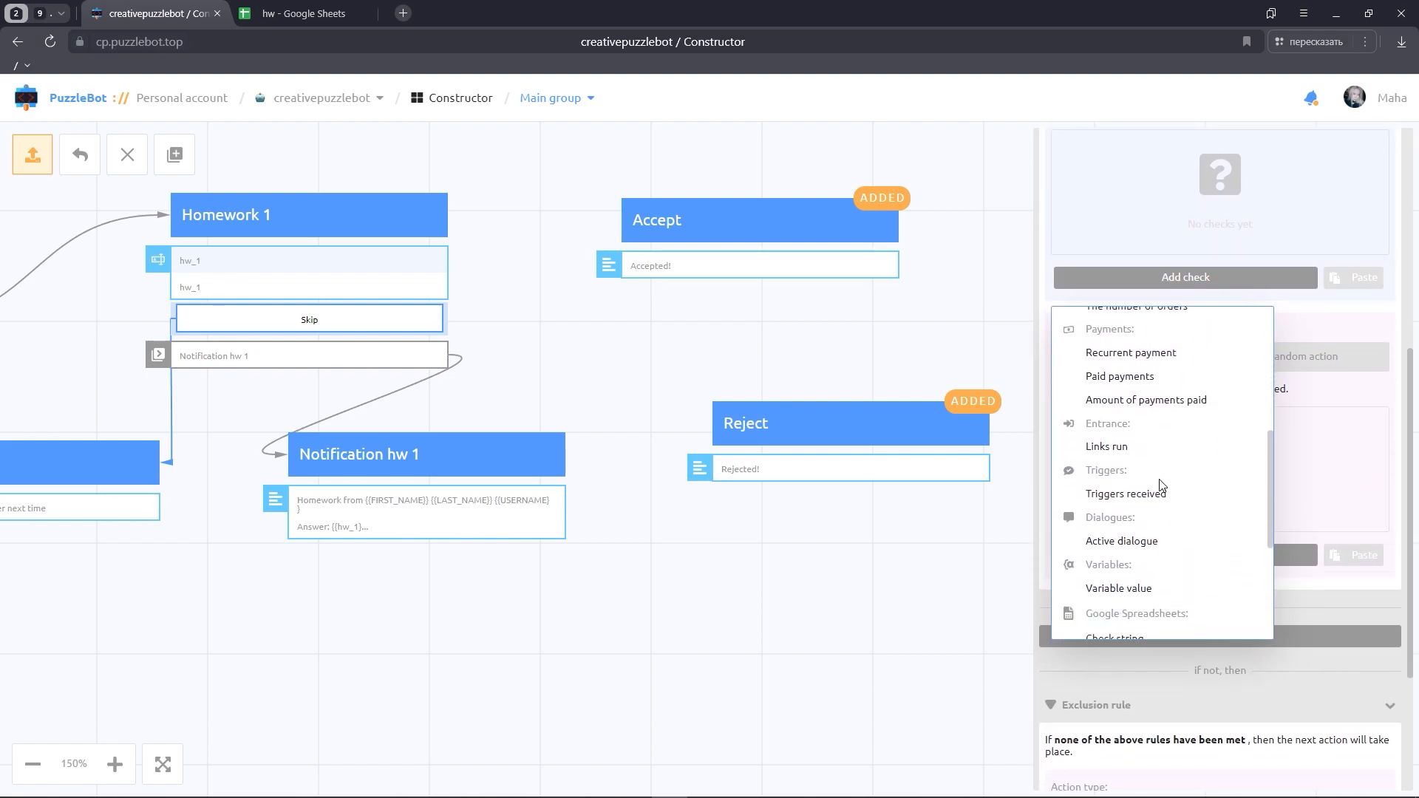
left_click(1135, 493)
scroll(1142, 488, "up", 5)
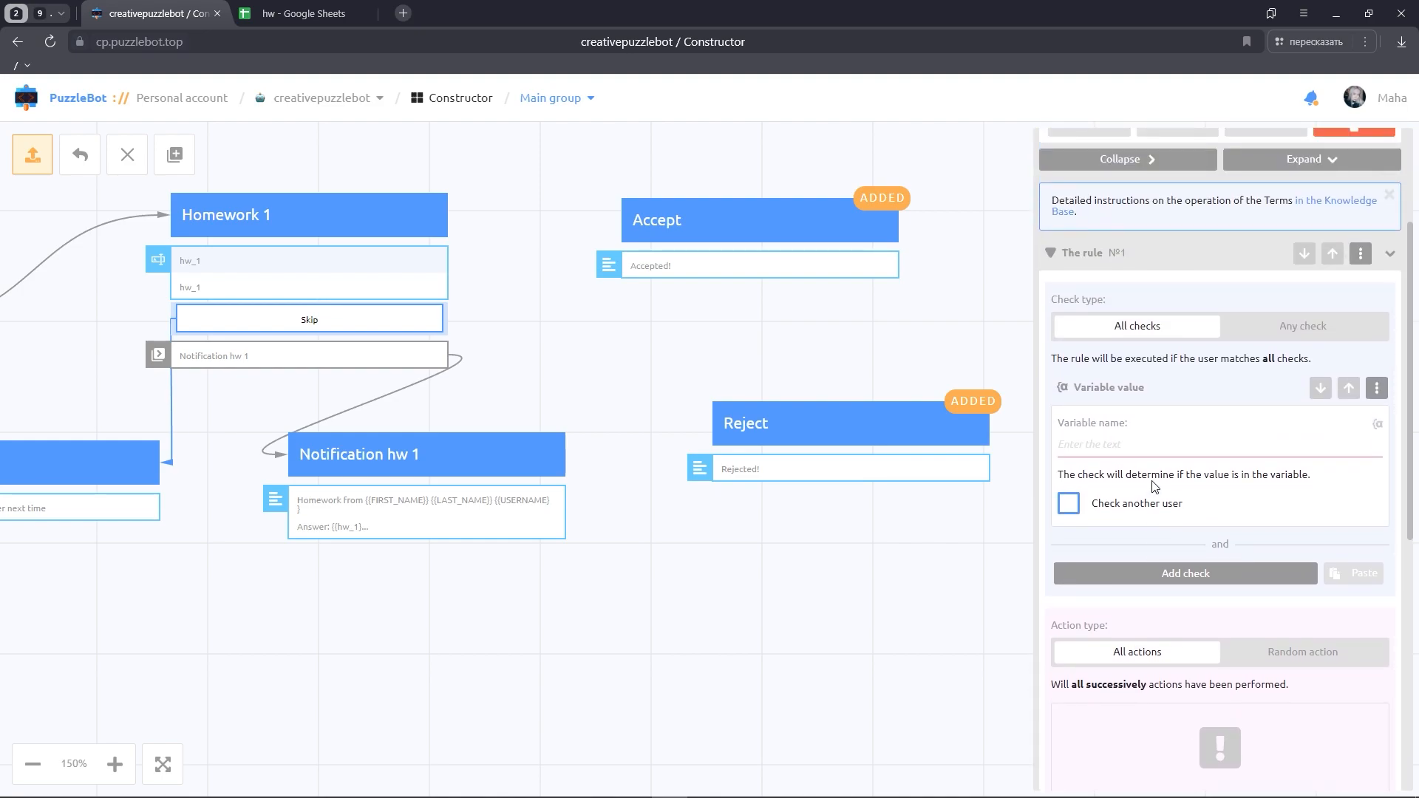
left_click(1377, 426)
type("int")
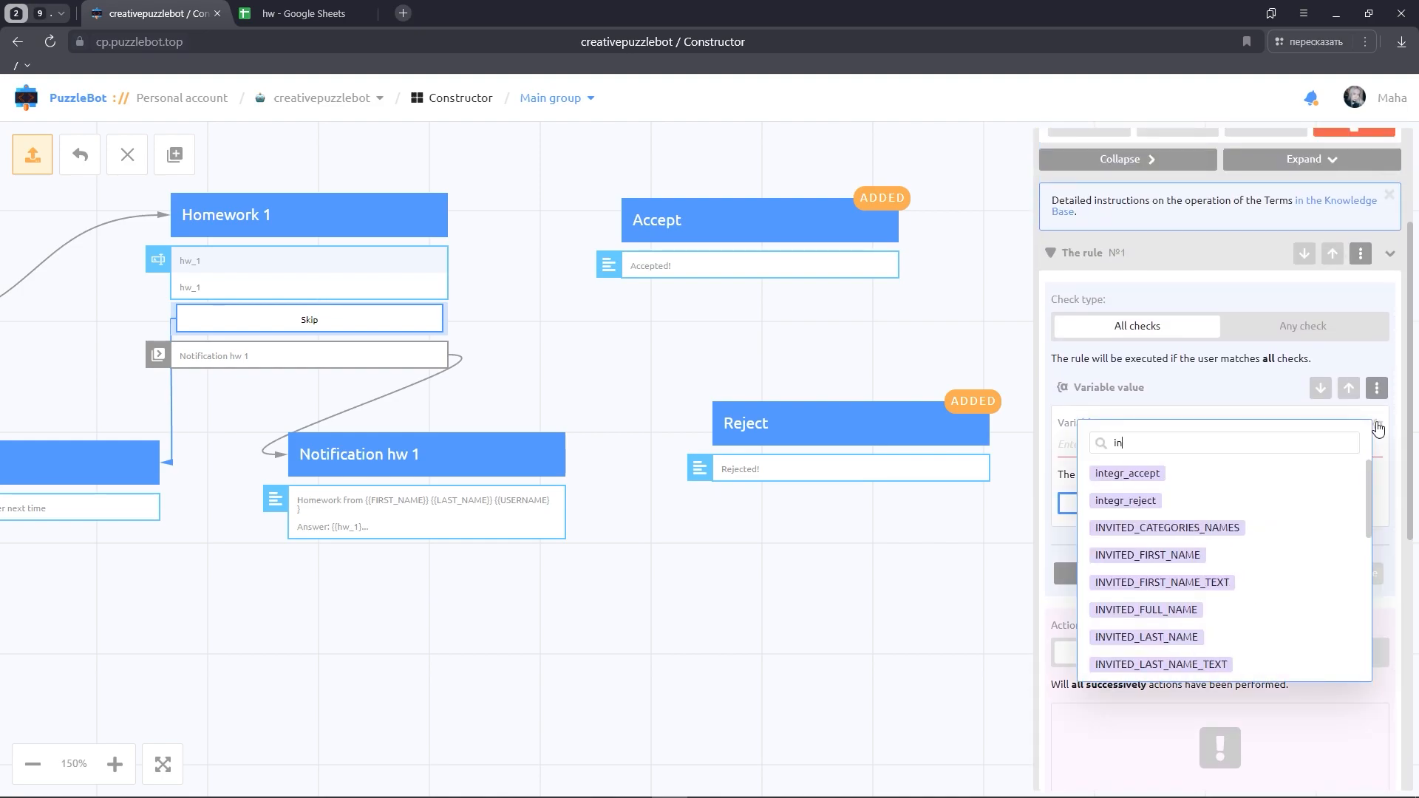
left_click(1114, 473)
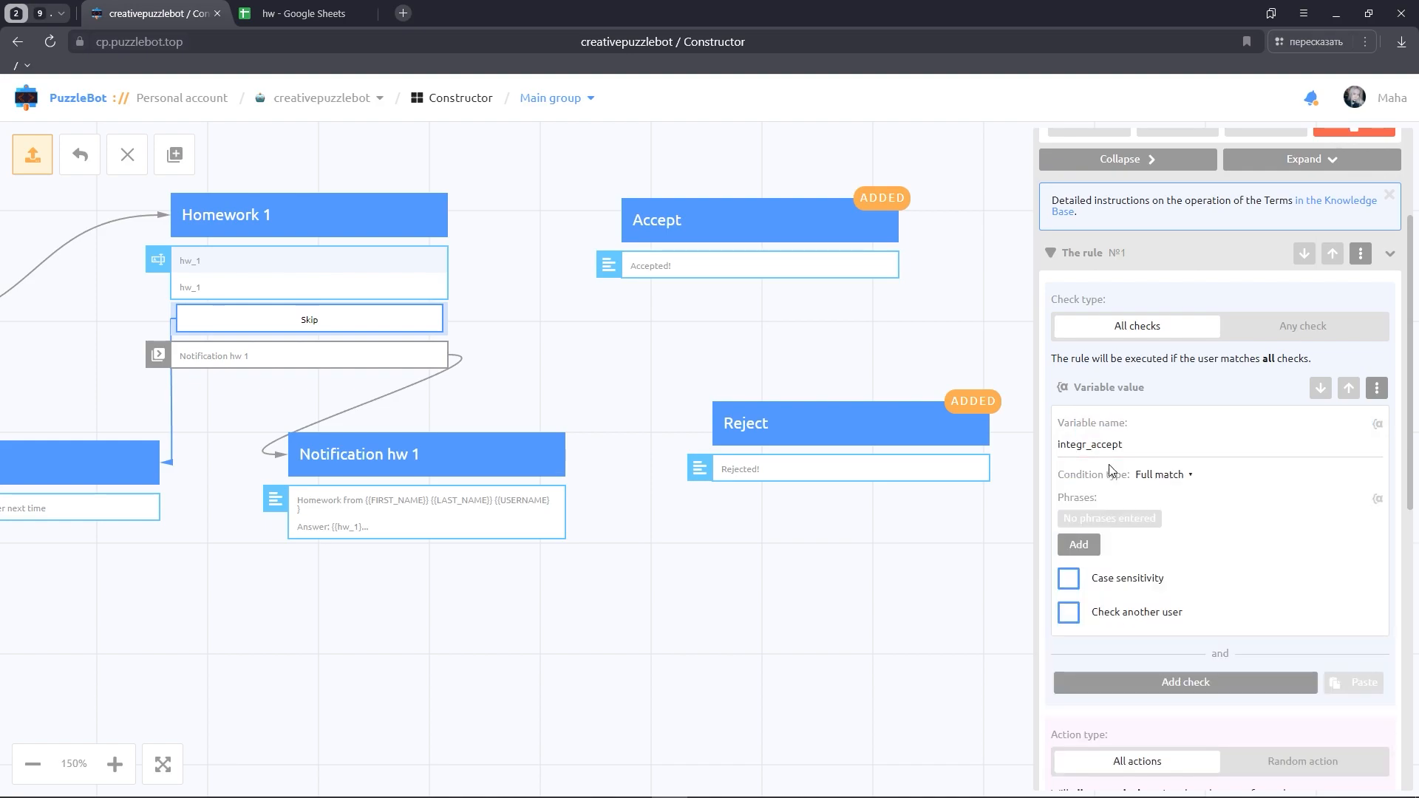
left_click(1174, 478)
left_click(1165, 668)
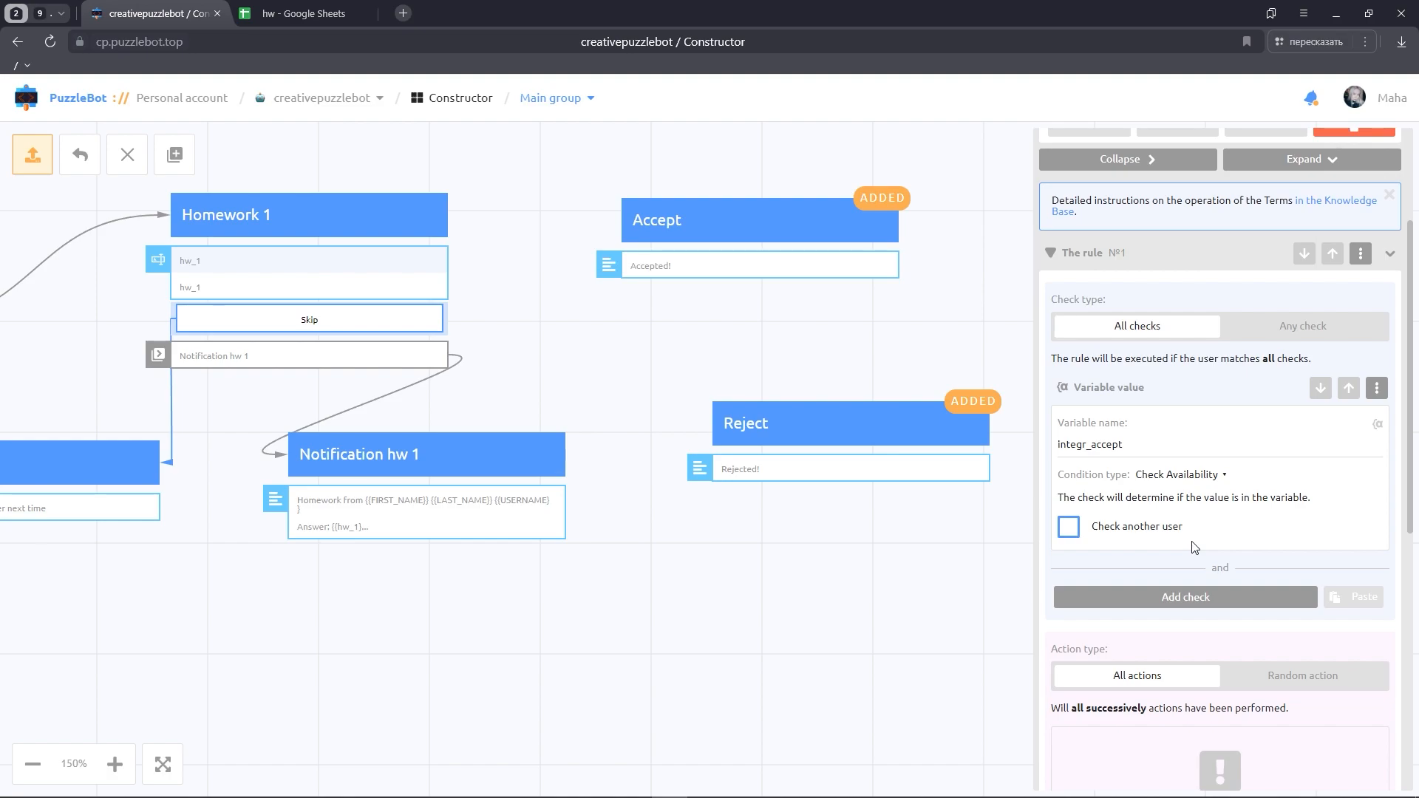
Add a "Send command or condition" action to rule №1 that sends the Accept command
scroll(1195, 547, "down", 5)
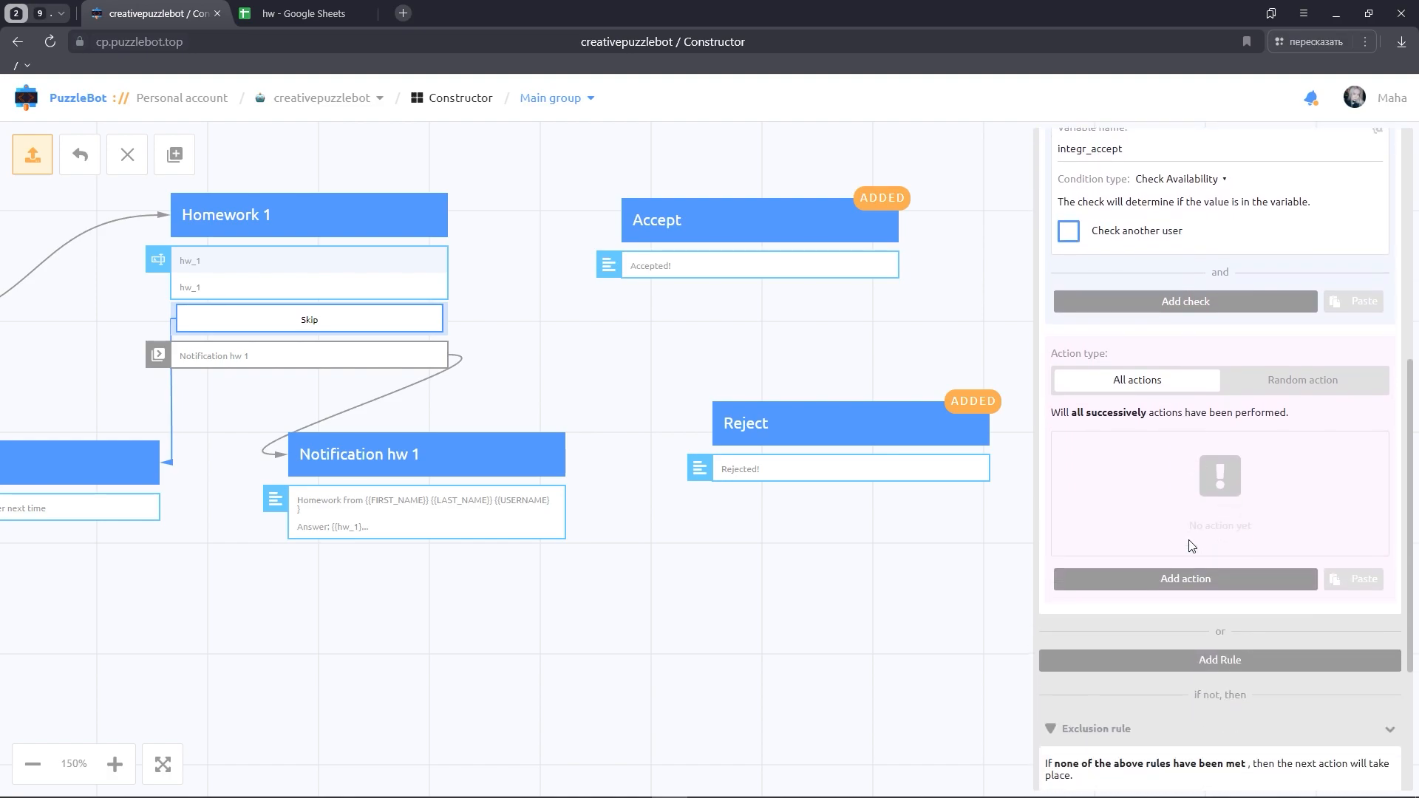
left_click(1192, 505)
scroll(1268, 488, "down", 2)
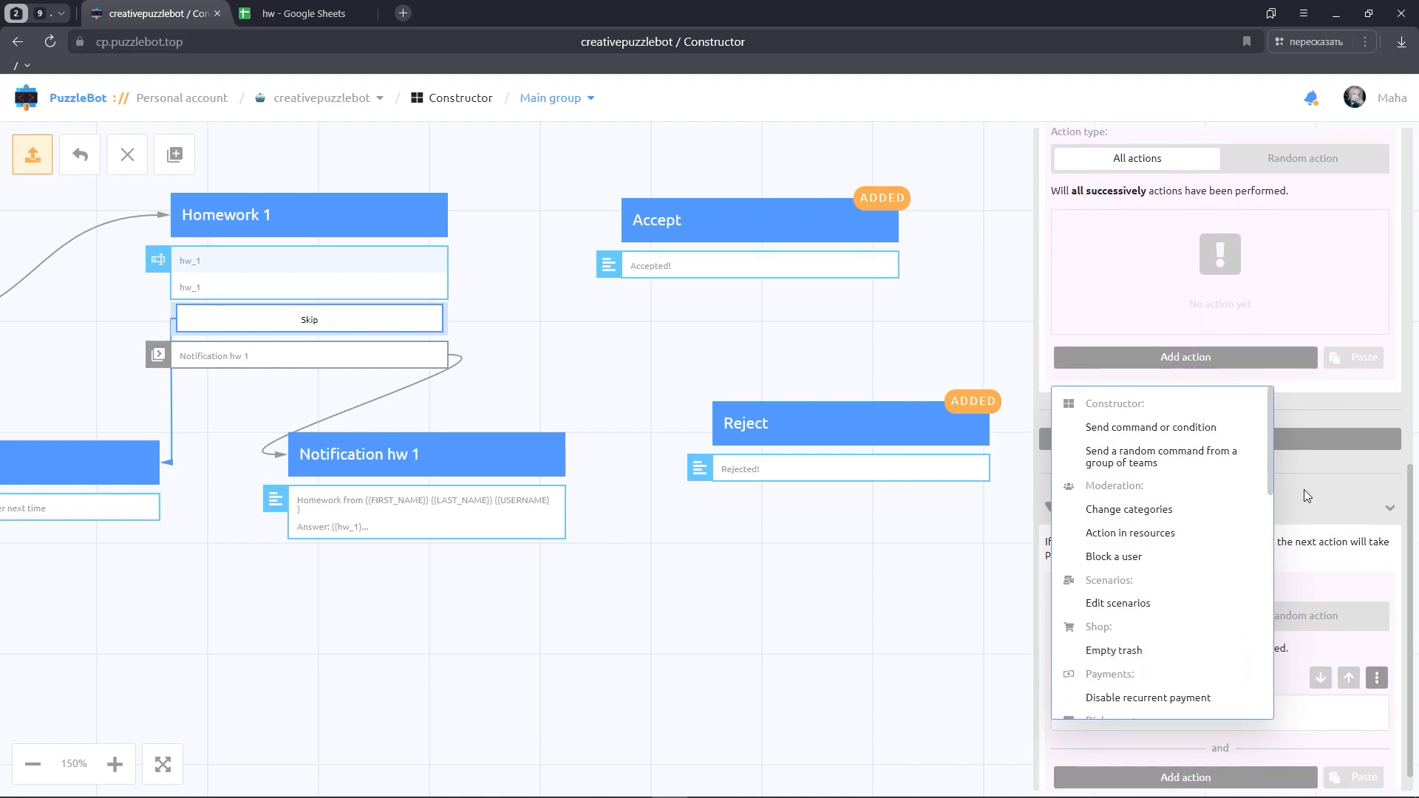
left_click(1200, 428)
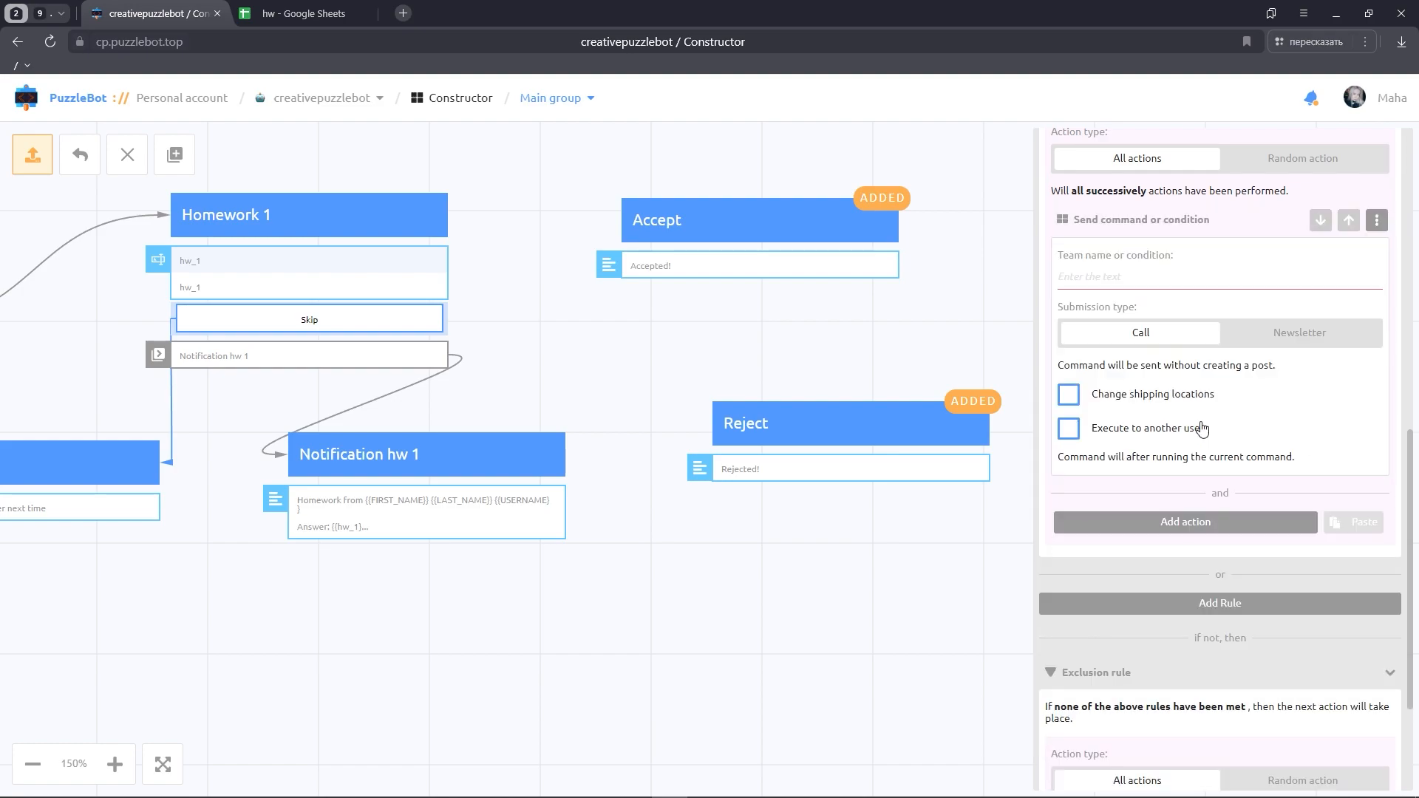
left_click(1124, 270)
type("A")
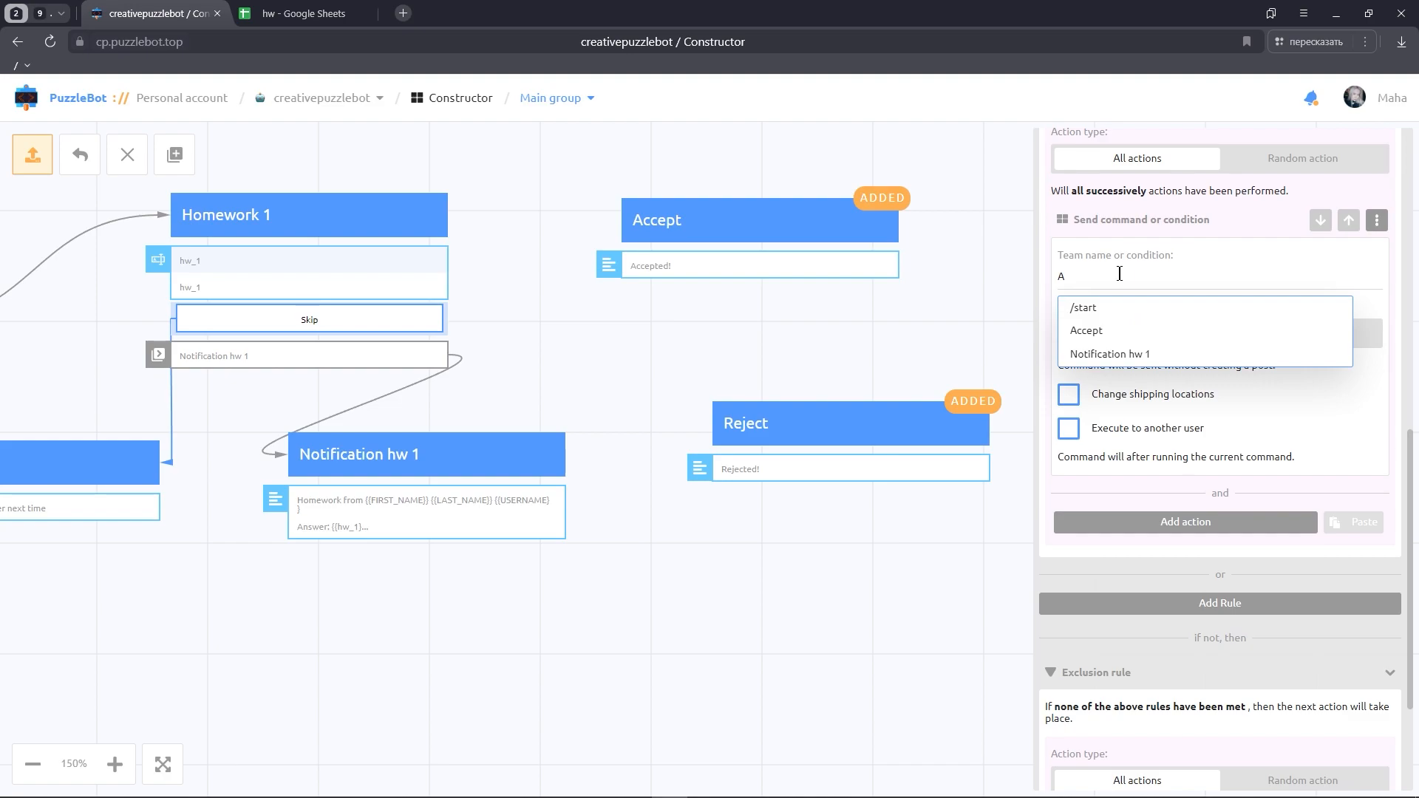
left_click(1107, 330)
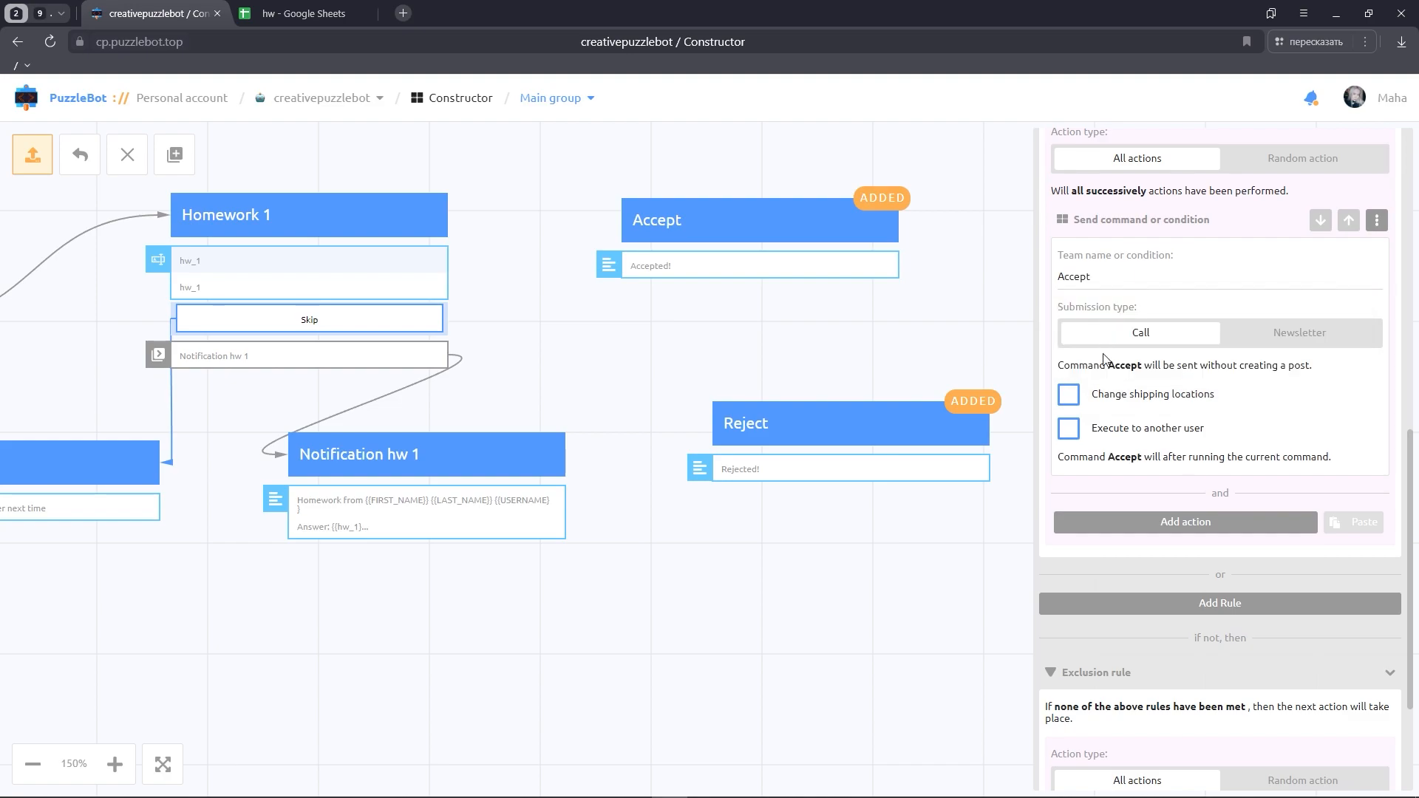
Make the Accept action execute to another user, given by the variable {{integr_accept}}
left_click(1069, 430)
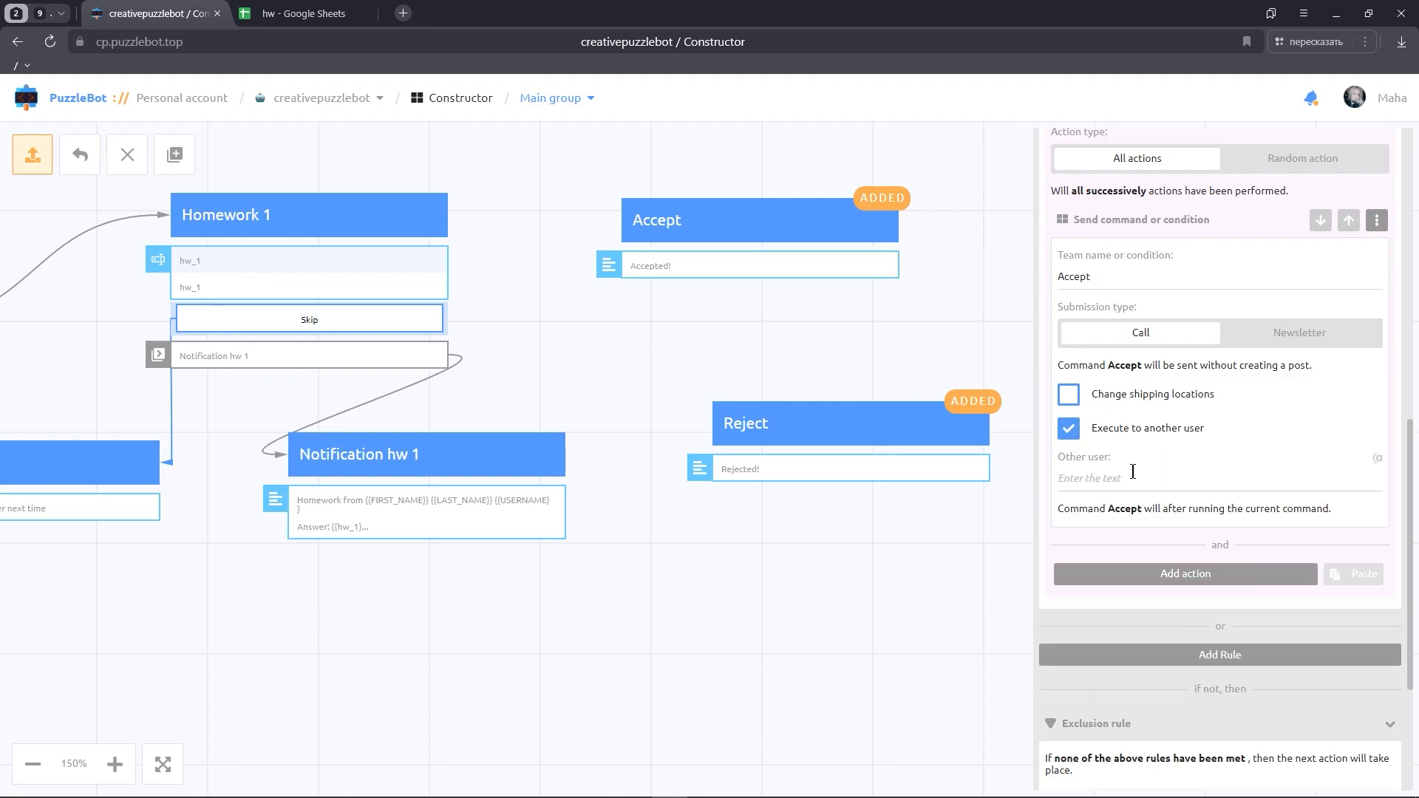
left_click(1378, 462)
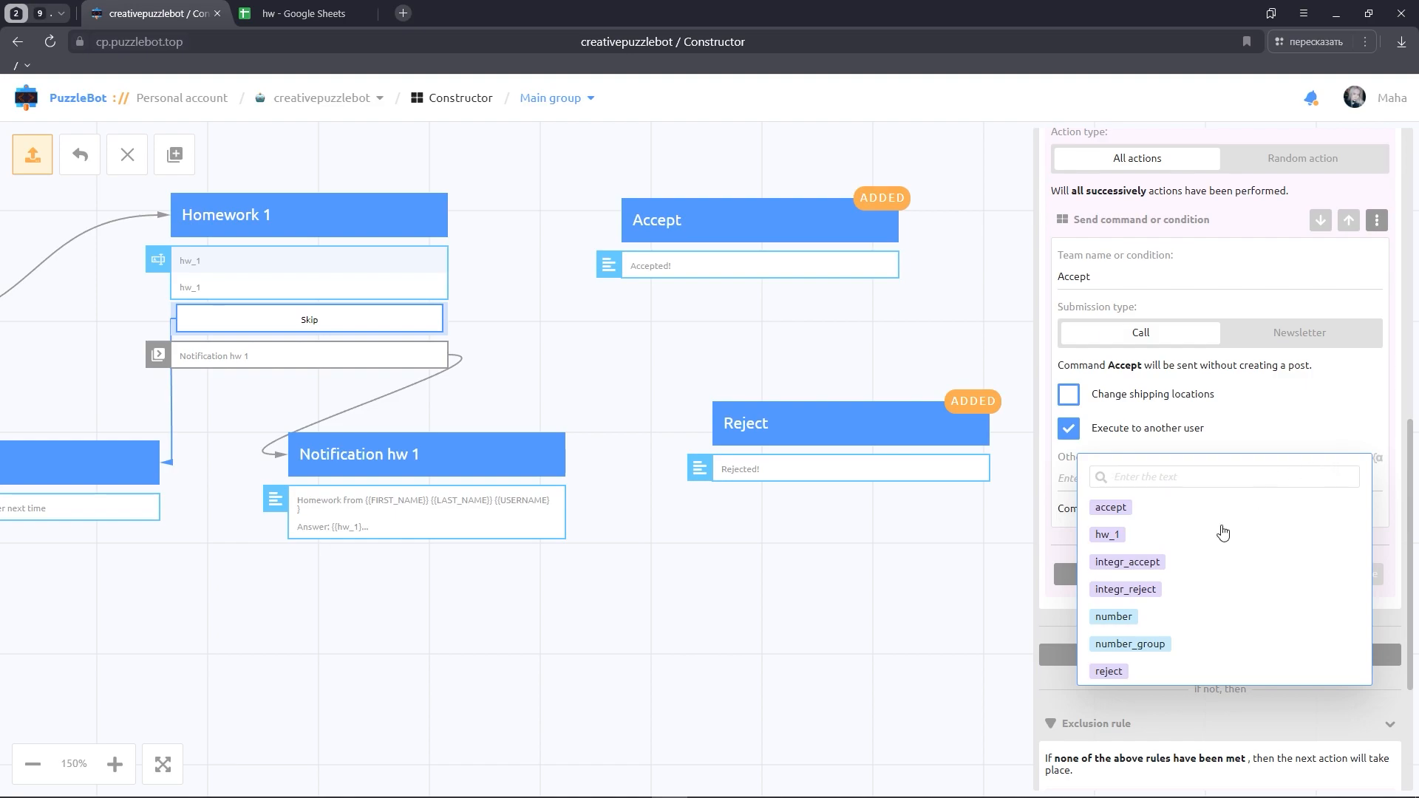
left_click(1158, 564)
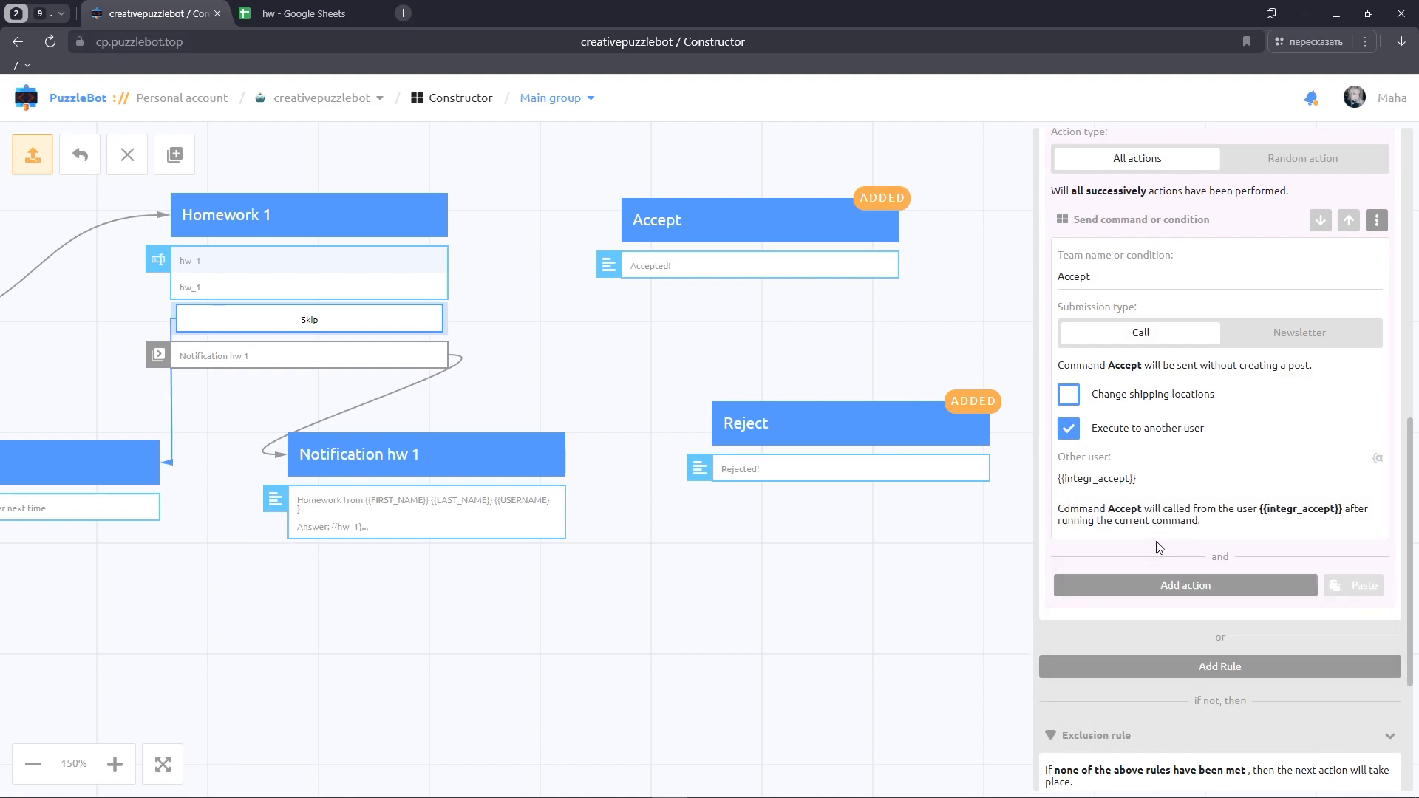
Duplicate rule №1 of the condition
scroll(1189, 539, "up", 7)
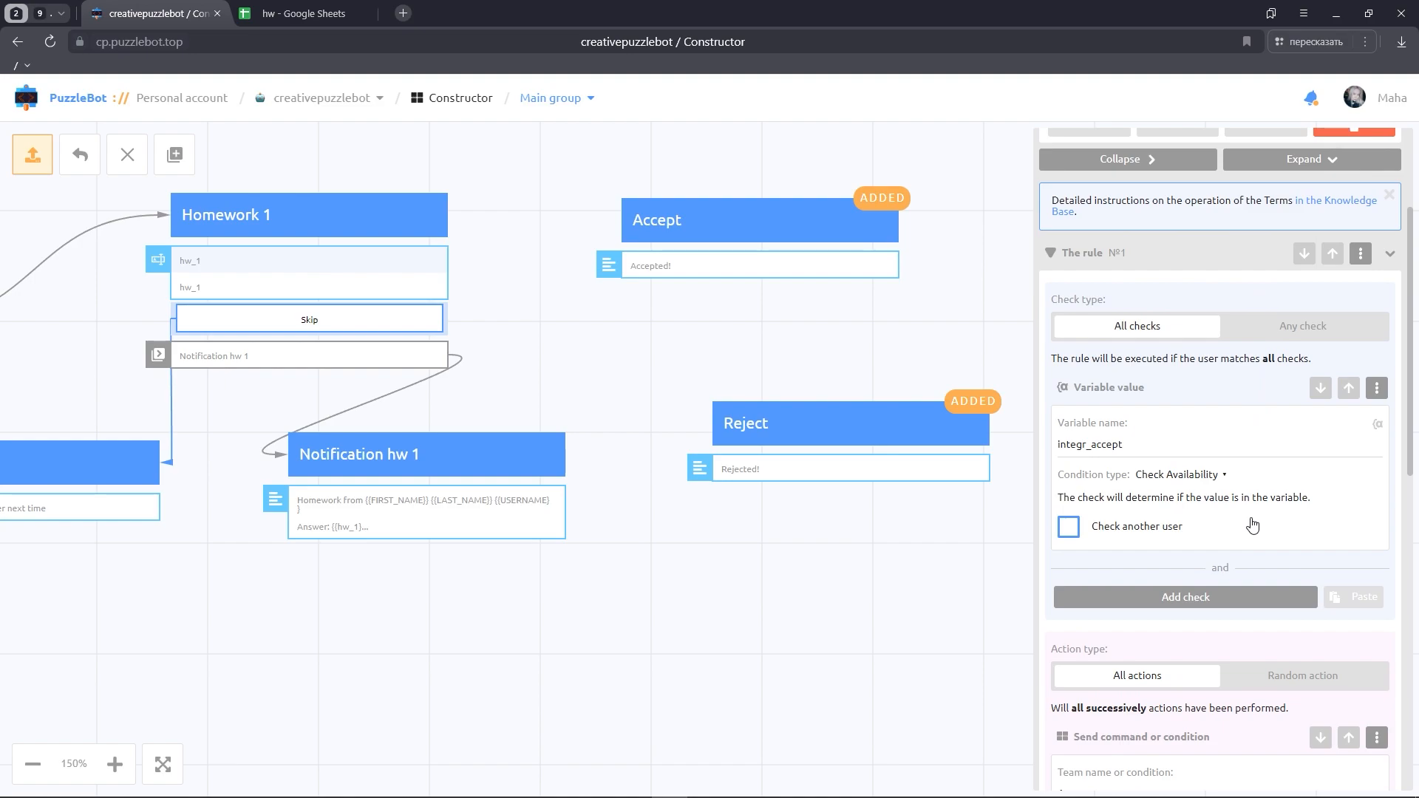
left_click(1361, 254)
left_click(1308, 259)
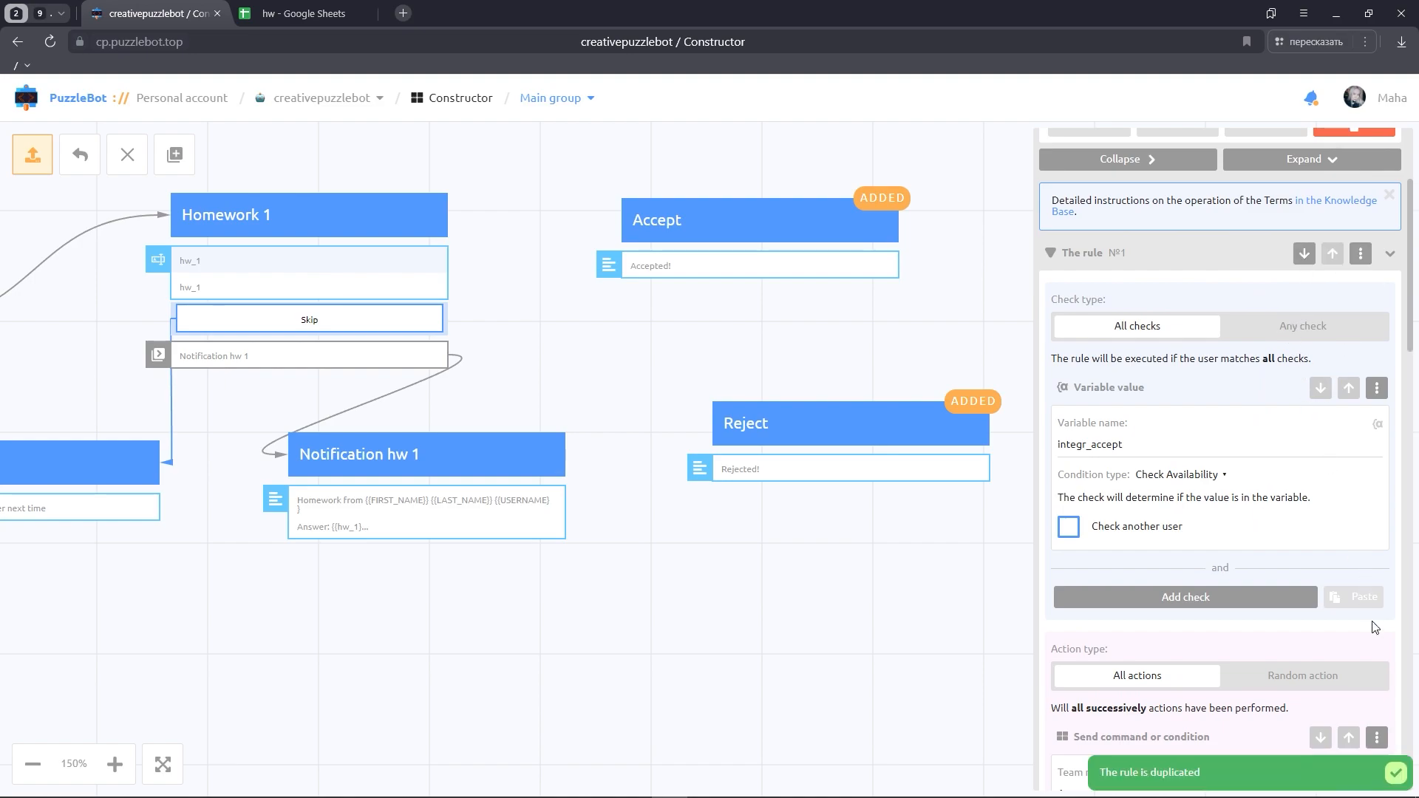
Set the variable checked in rule №2 to integr_reject
scroll(1212, 654, "down", 10)
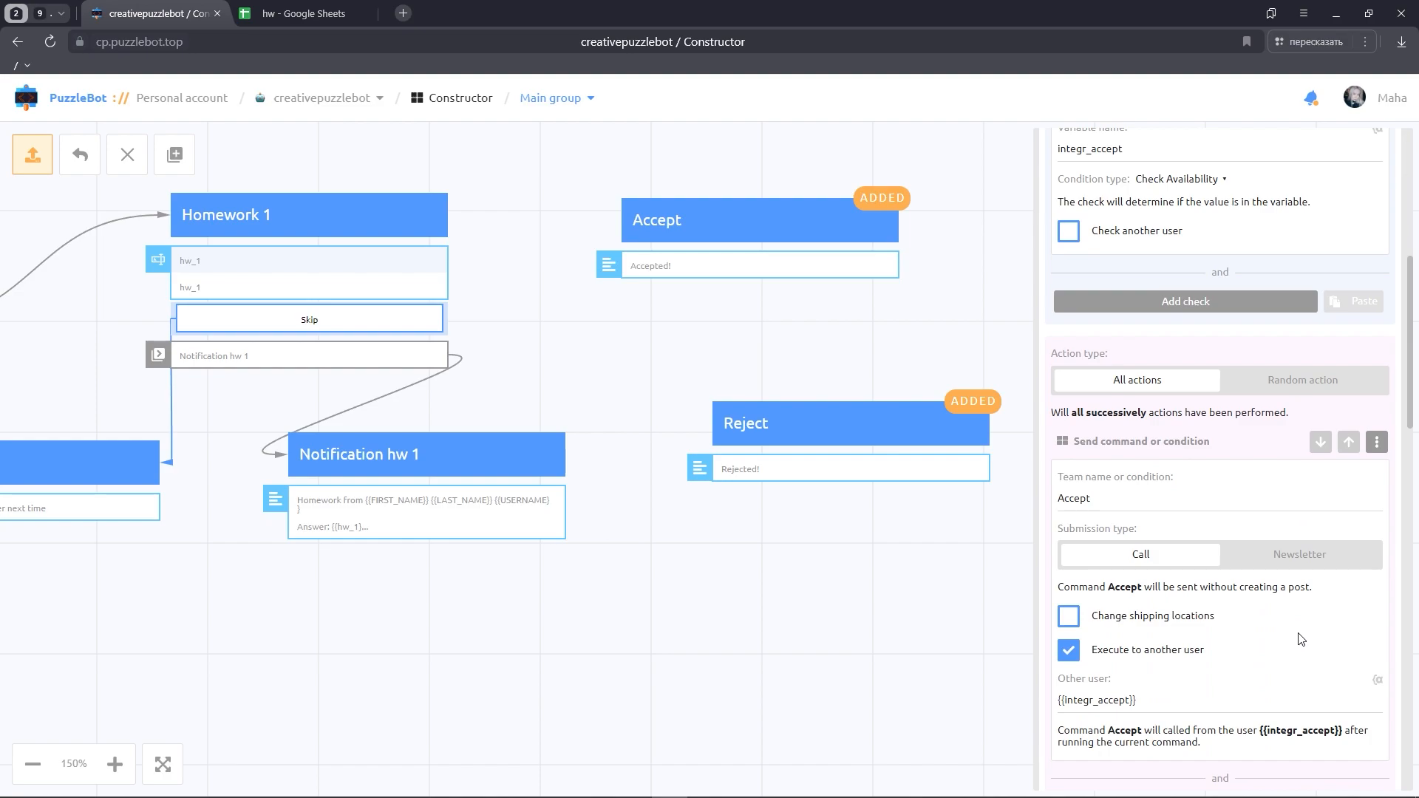
scroll(1304, 621, "down", 1)
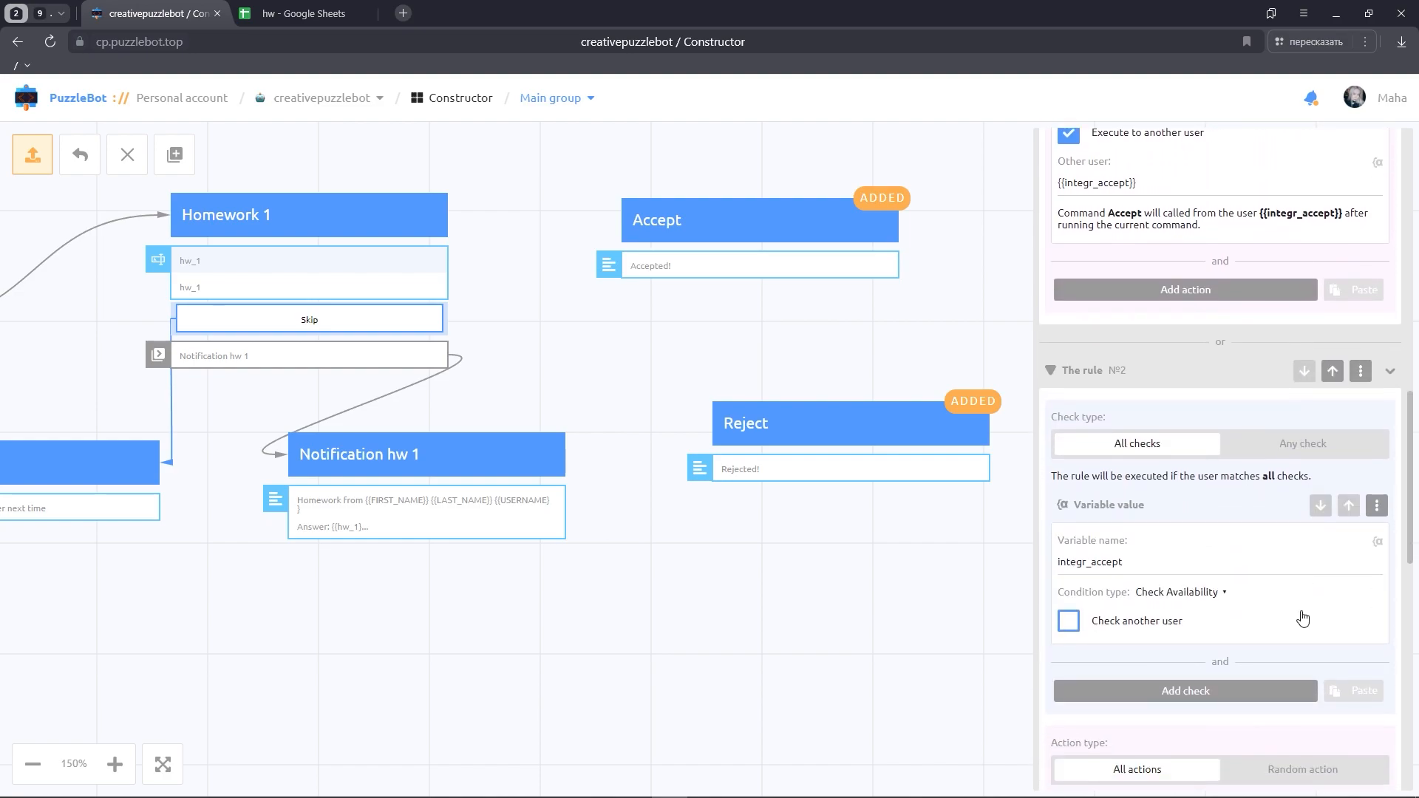
left_click(1165, 560)
key("BackSpace")
key("BackSpace")
key("BackSpace")
key("BackSpace")
key("BackSpace")
key("BackSpace")
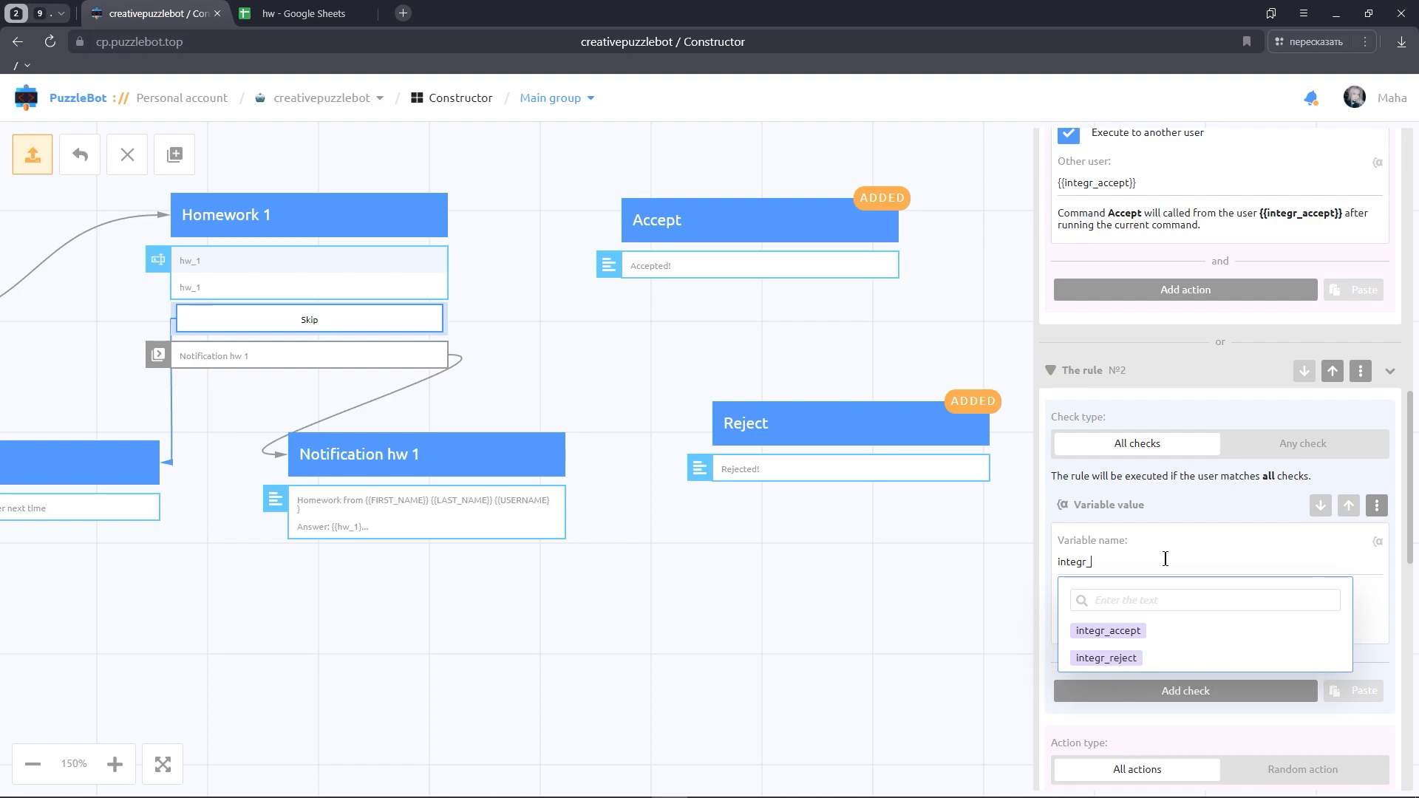
left_click(1106, 658)
Set the command sent by rule №2's action to Reject
scroll(1123, 606, "down", 4)
left_click(1125, 593)
key("BackSpace")
key("BackSpace")
key("BackSpace")
key("BackSpace")
key("BackSpace")
key("BackSpace")
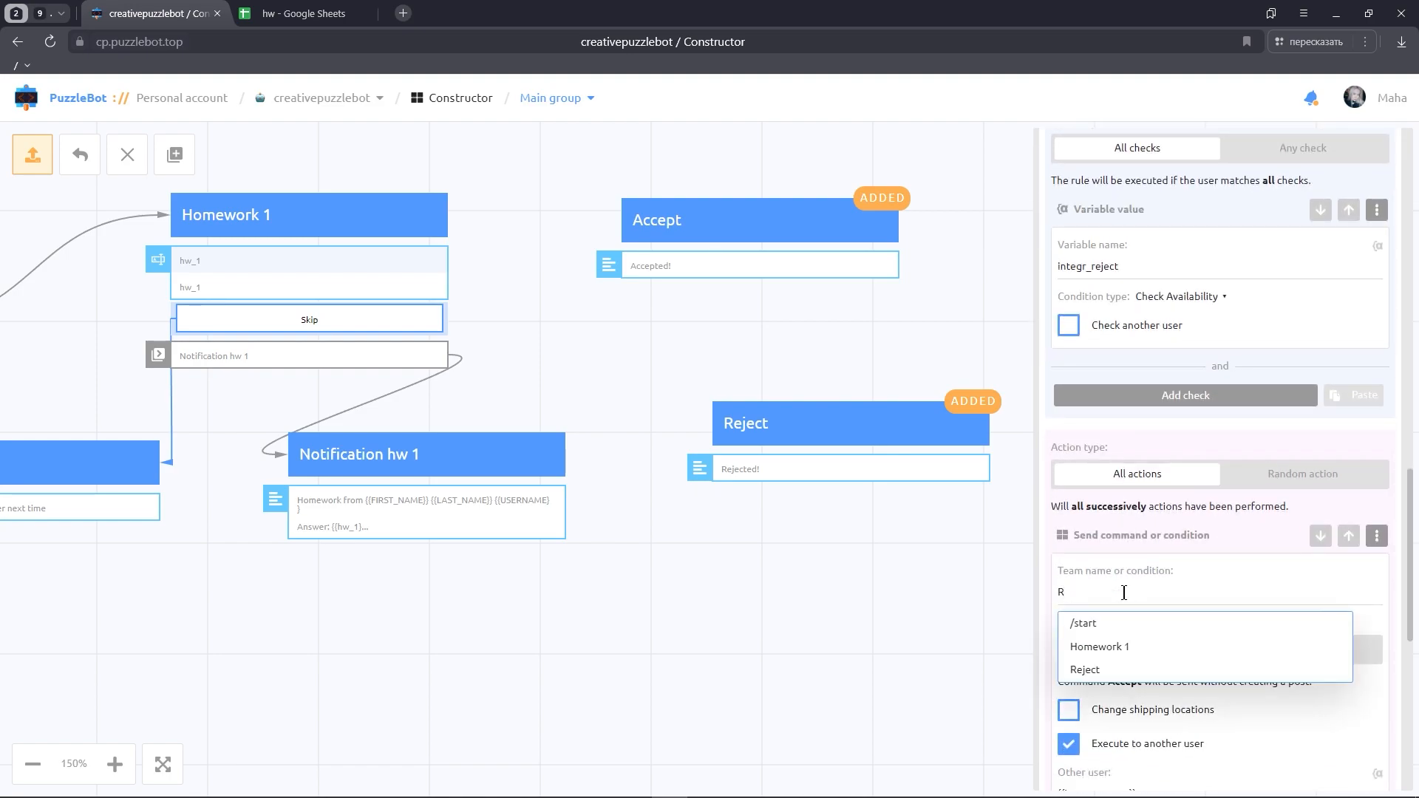
left_click(1127, 674)
Replace the other user in rule №2's Reject action with the variable {{integr_reject}}
scroll(1153, 628, "down", 1)
scroll(1170, 610, "down", 1)
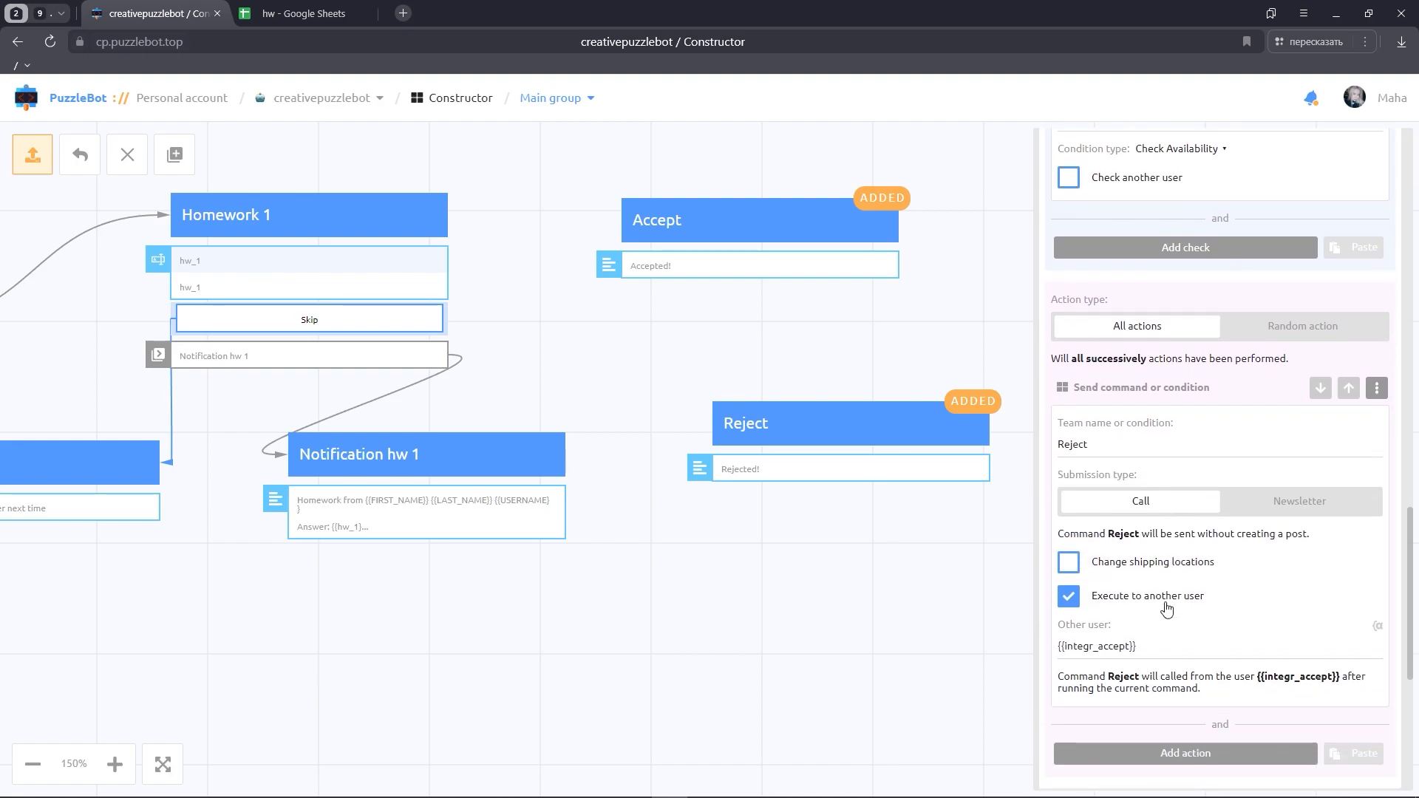
left_click_drag(1139, 646, 1058, 648)
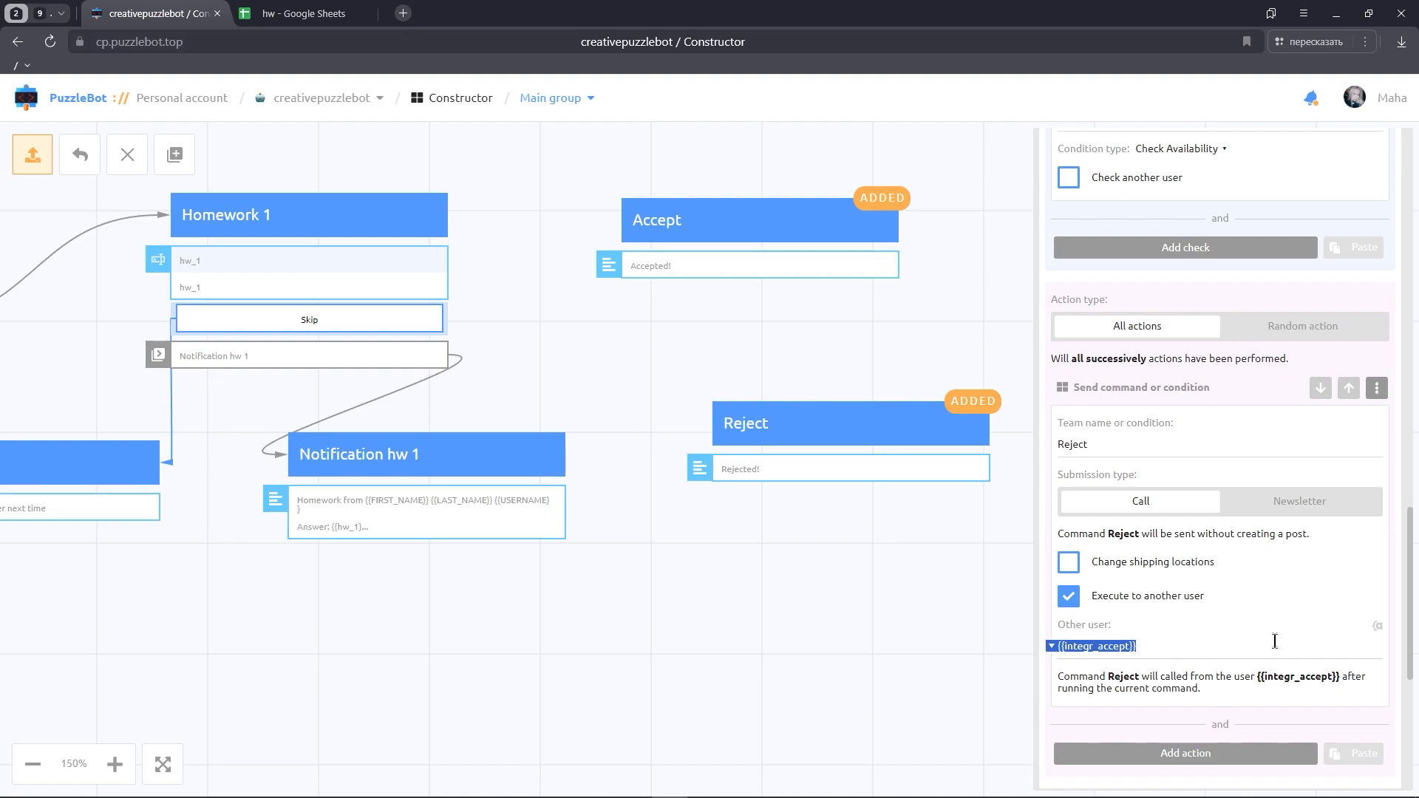
key("BackSpace")
left_click(1376, 633)
left_click(1157, 527)
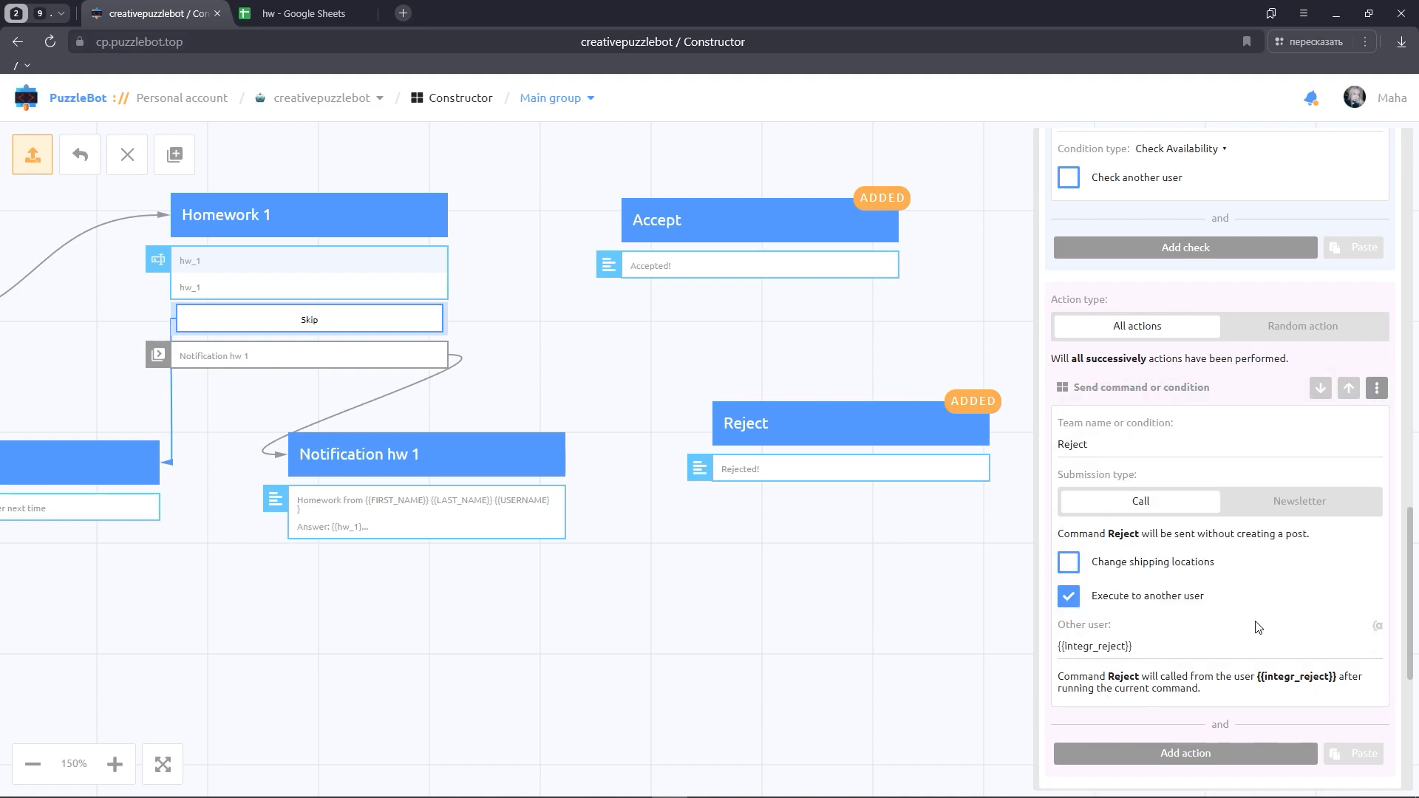
Place the Condition hw 1 block in free space beside the Accept and Reject commands and apply the Constructor changes
scroll(1166, 623, "down", 5)
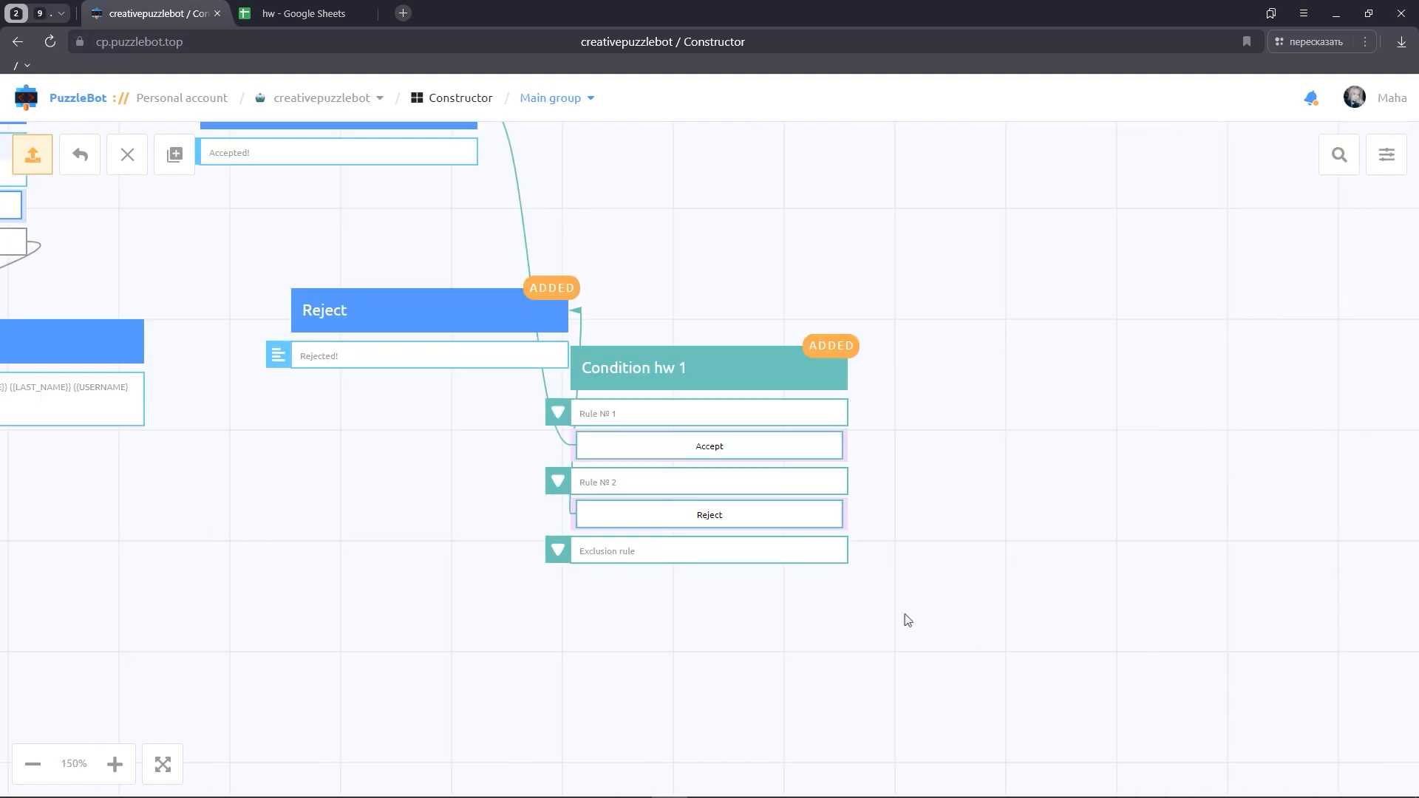
left_click_drag(933, 534, 1091, 659)
left_click_drag(908, 489, 1050, 228)
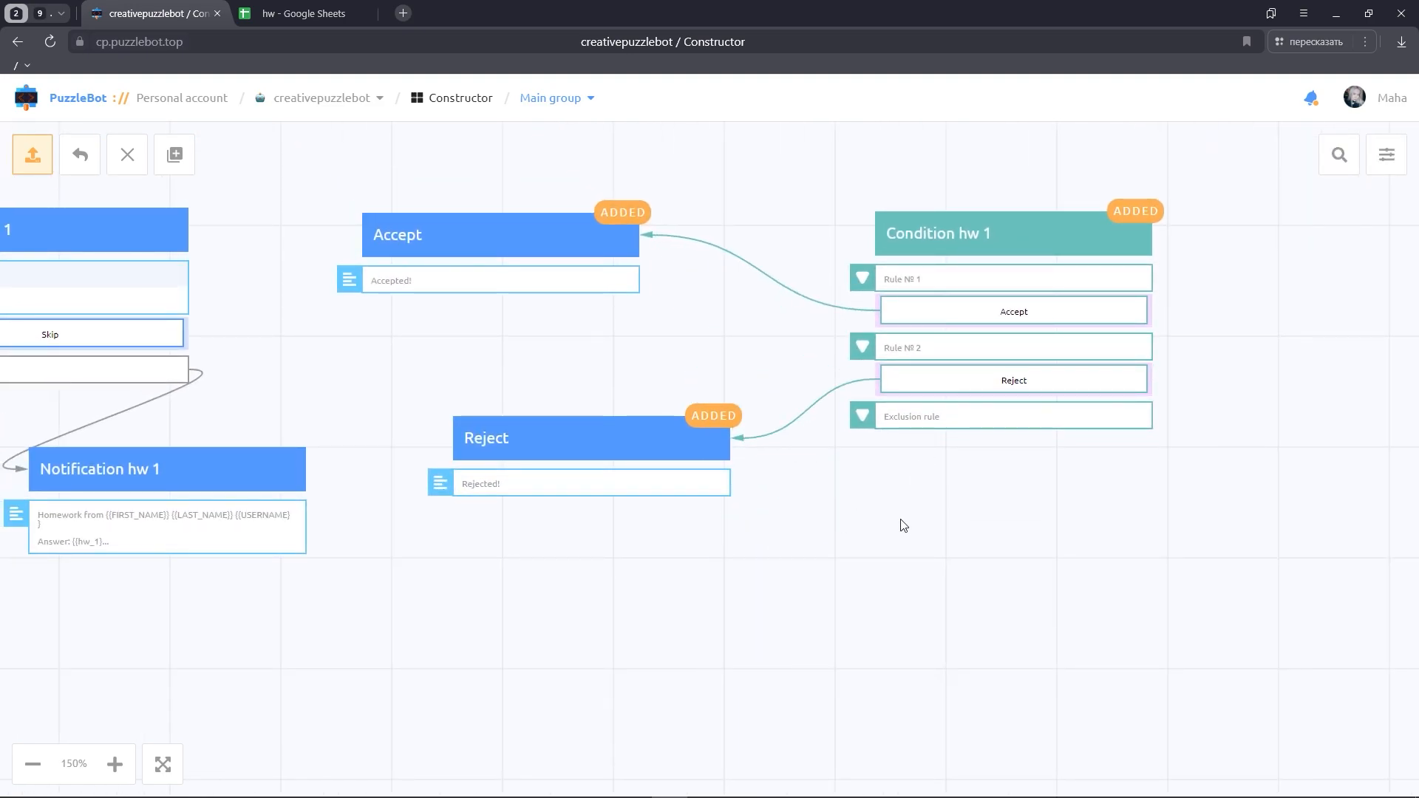
left_click(43, 148)
left_click(611, 456)
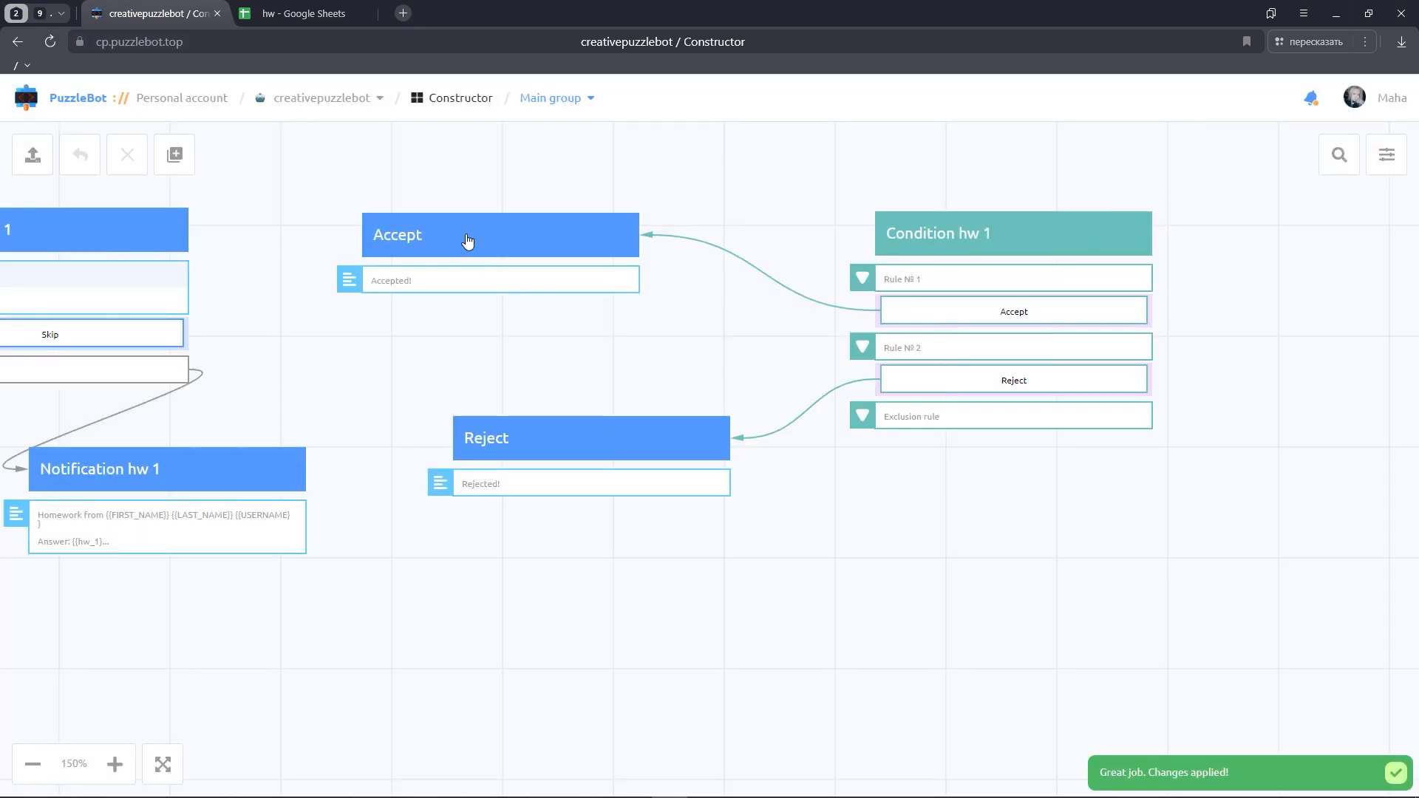
Go to the triggers of the bot's Test group and expand Trigger name 1 for editing
left_click(341, 107)
left_click(348, 192)
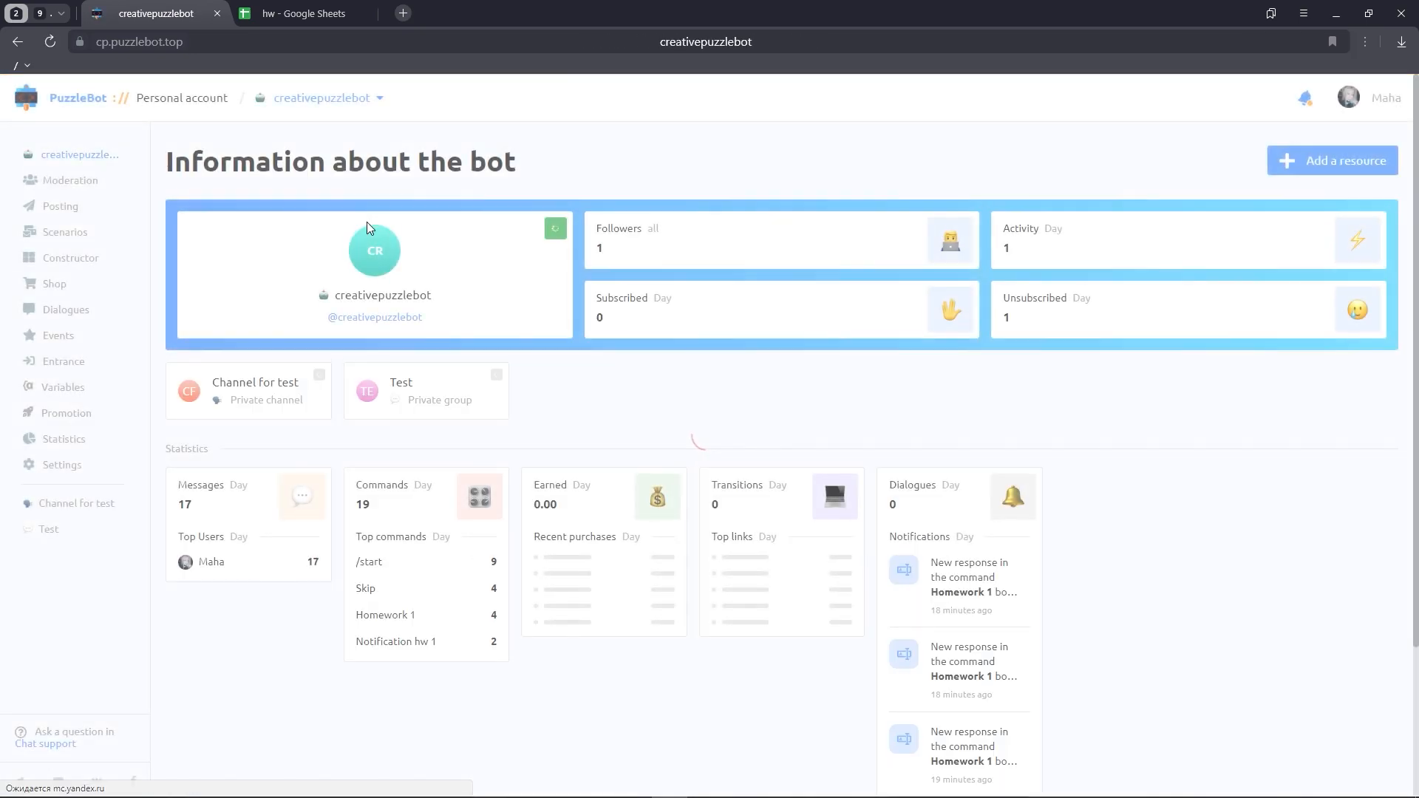
left_click(412, 403)
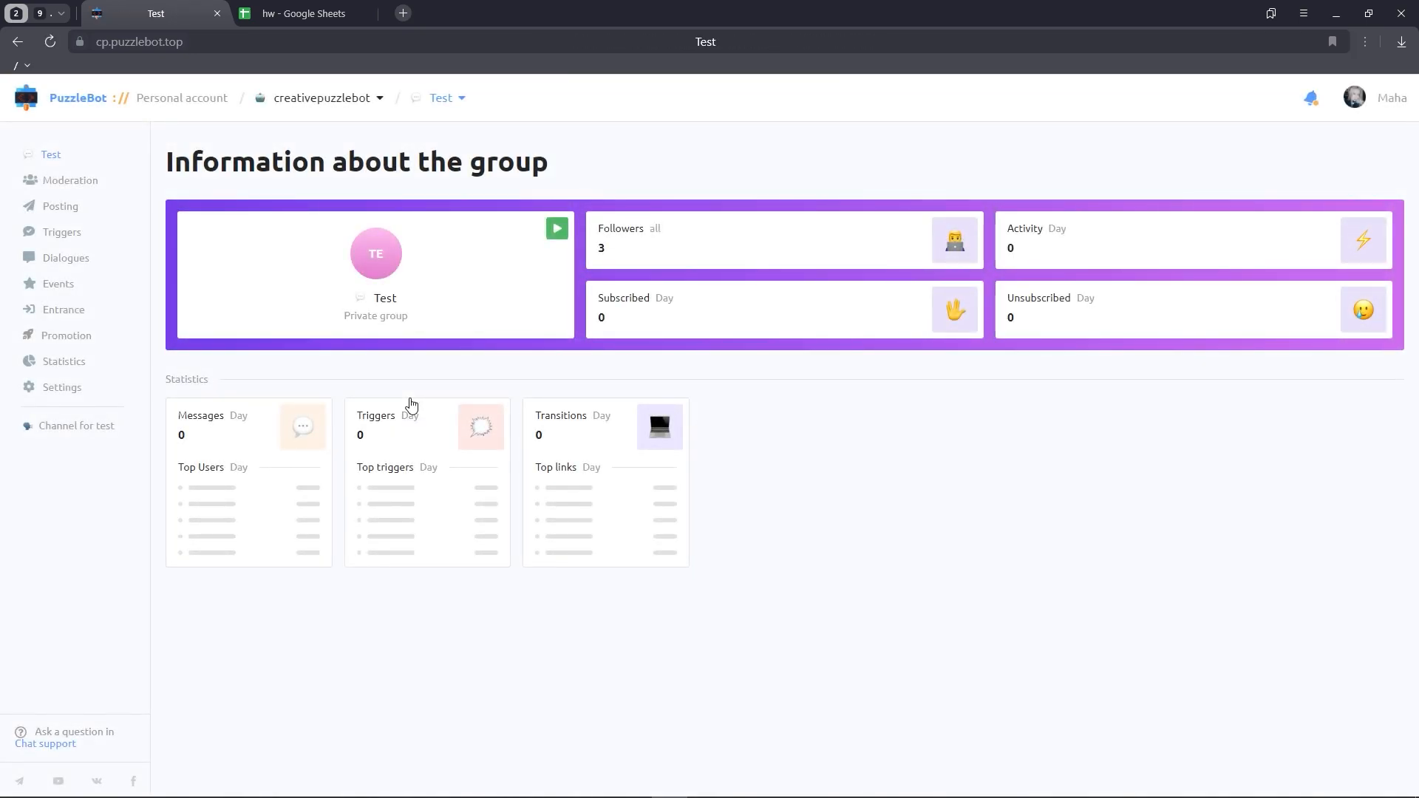
left_click(84, 243)
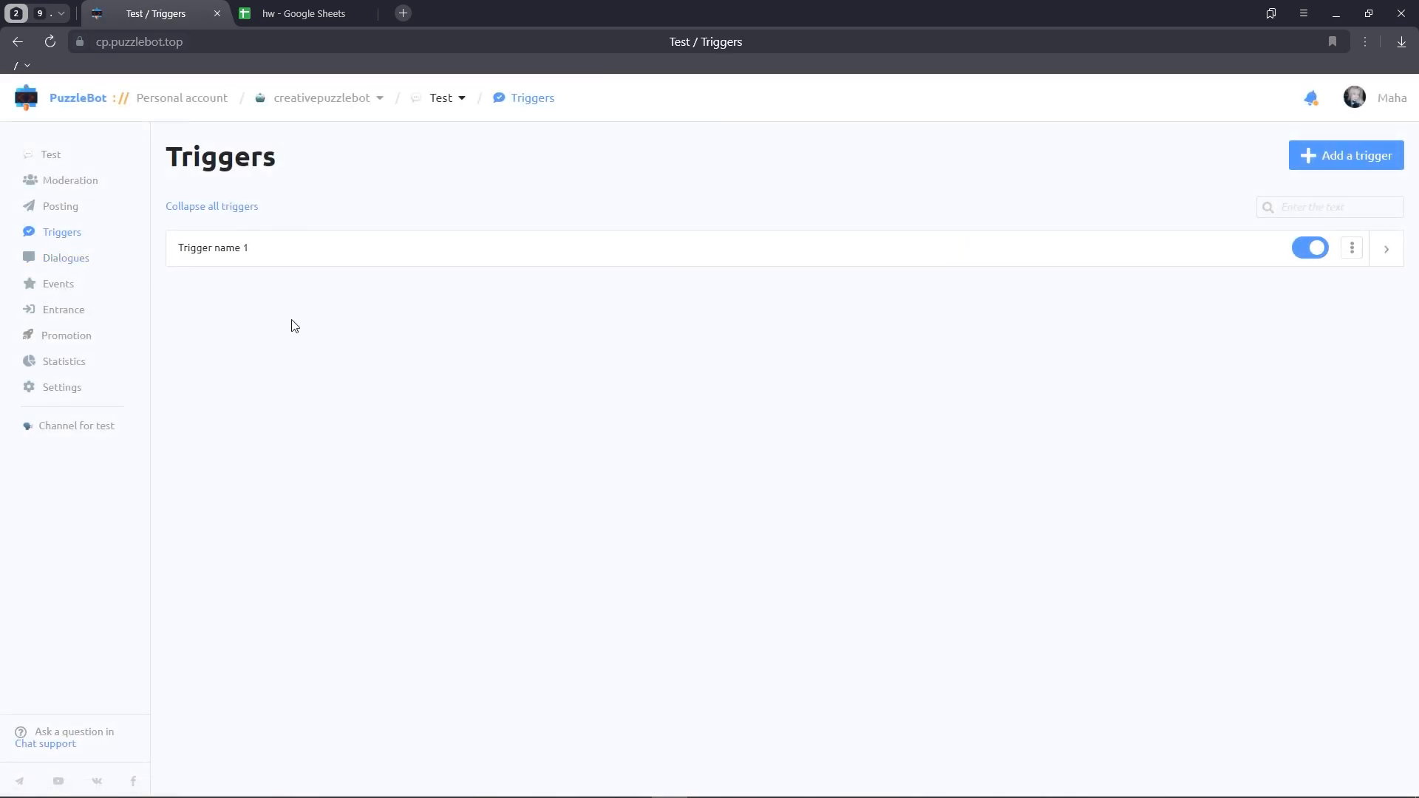
left_click(1382, 250)
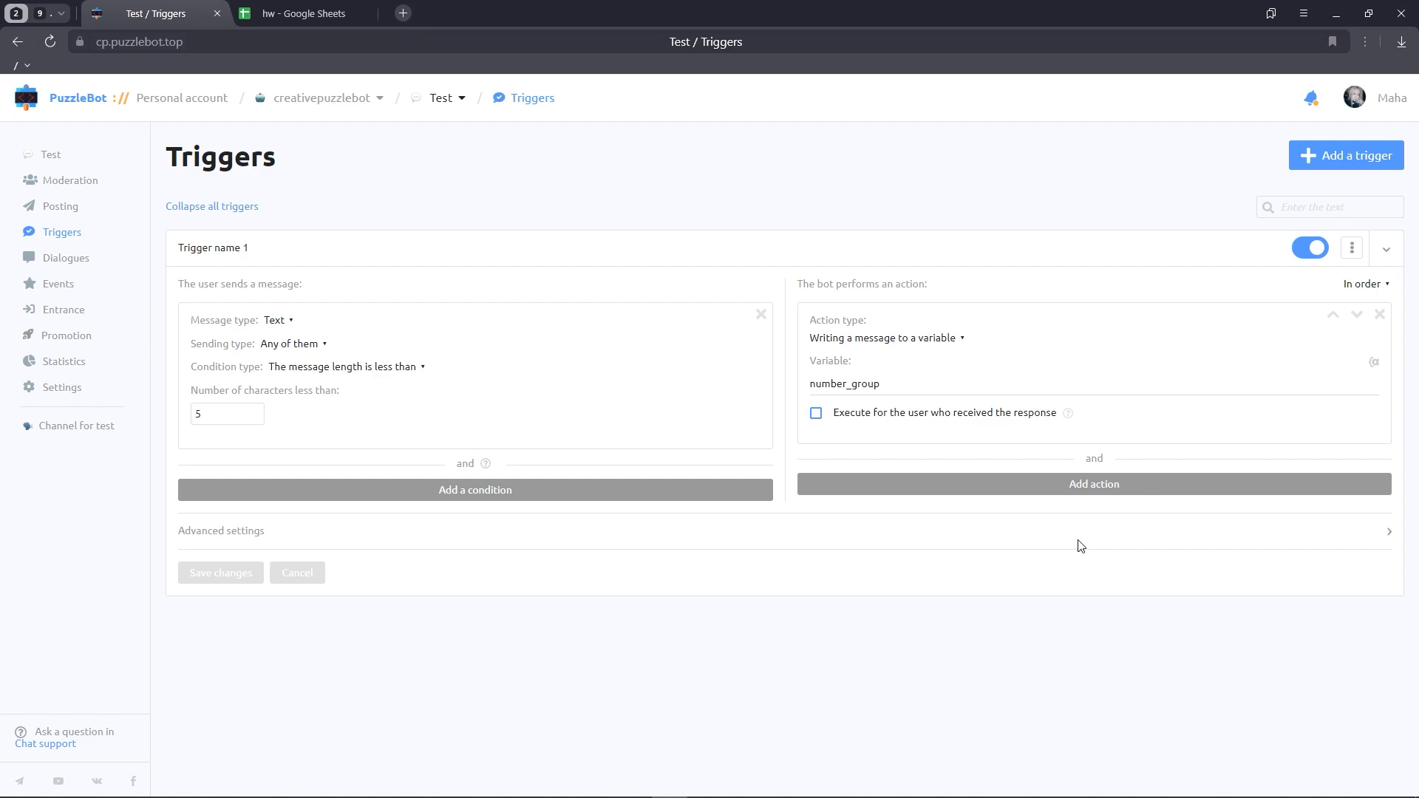
Add a second action of type "Command or condition" to the trigger, dispatched in the bot and running Condition hw 1
left_click(1081, 486)
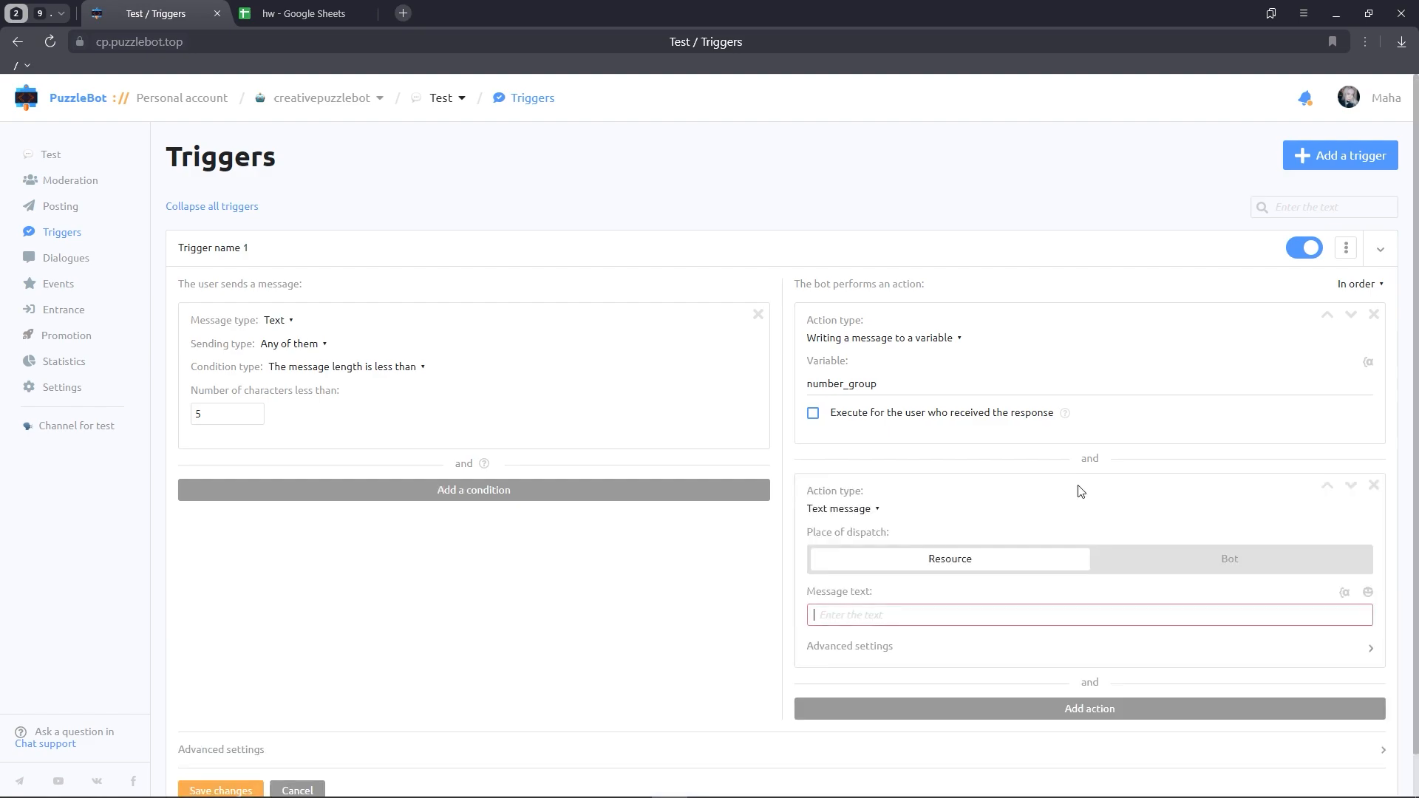
scroll(1080, 491, "down", 1)
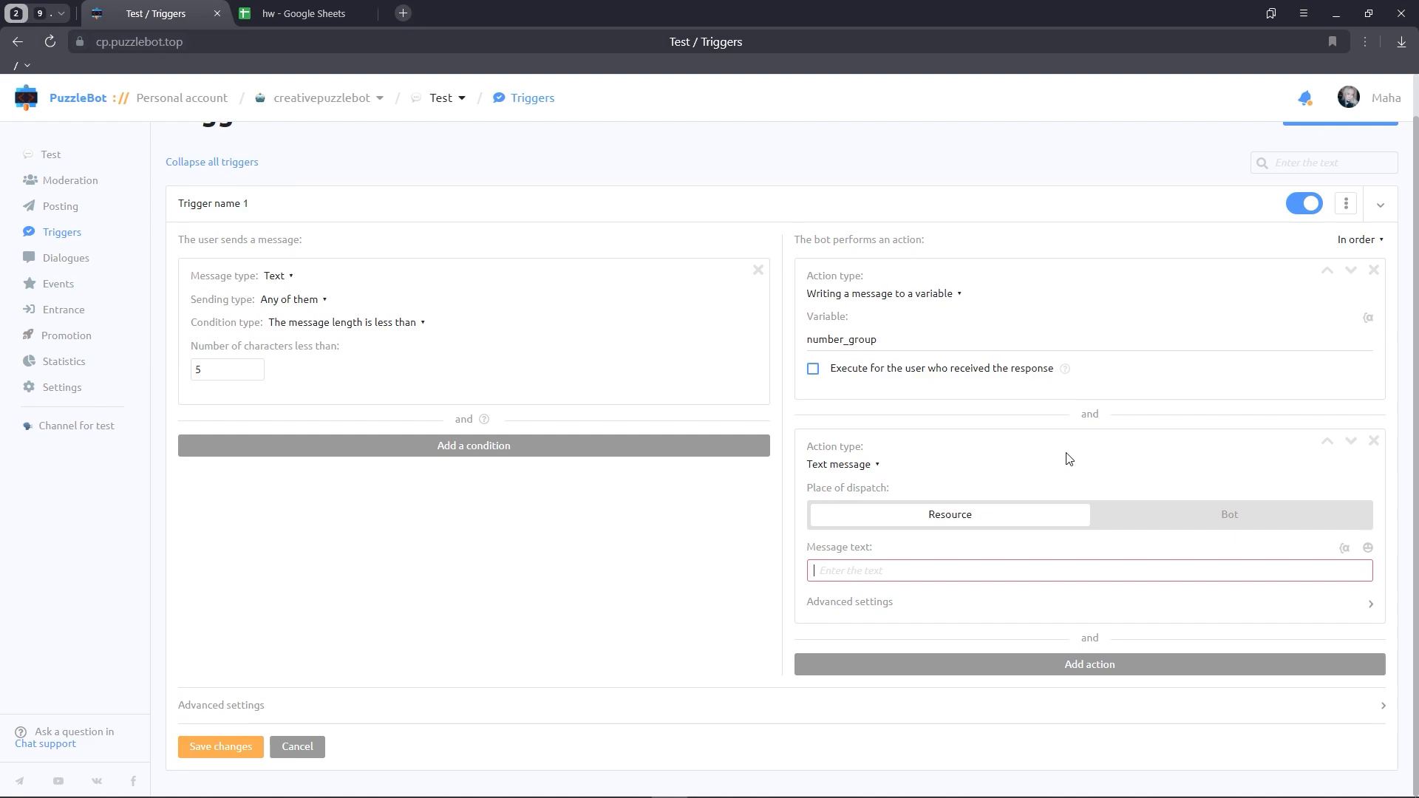
left_click(848, 466)
left_click(859, 517)
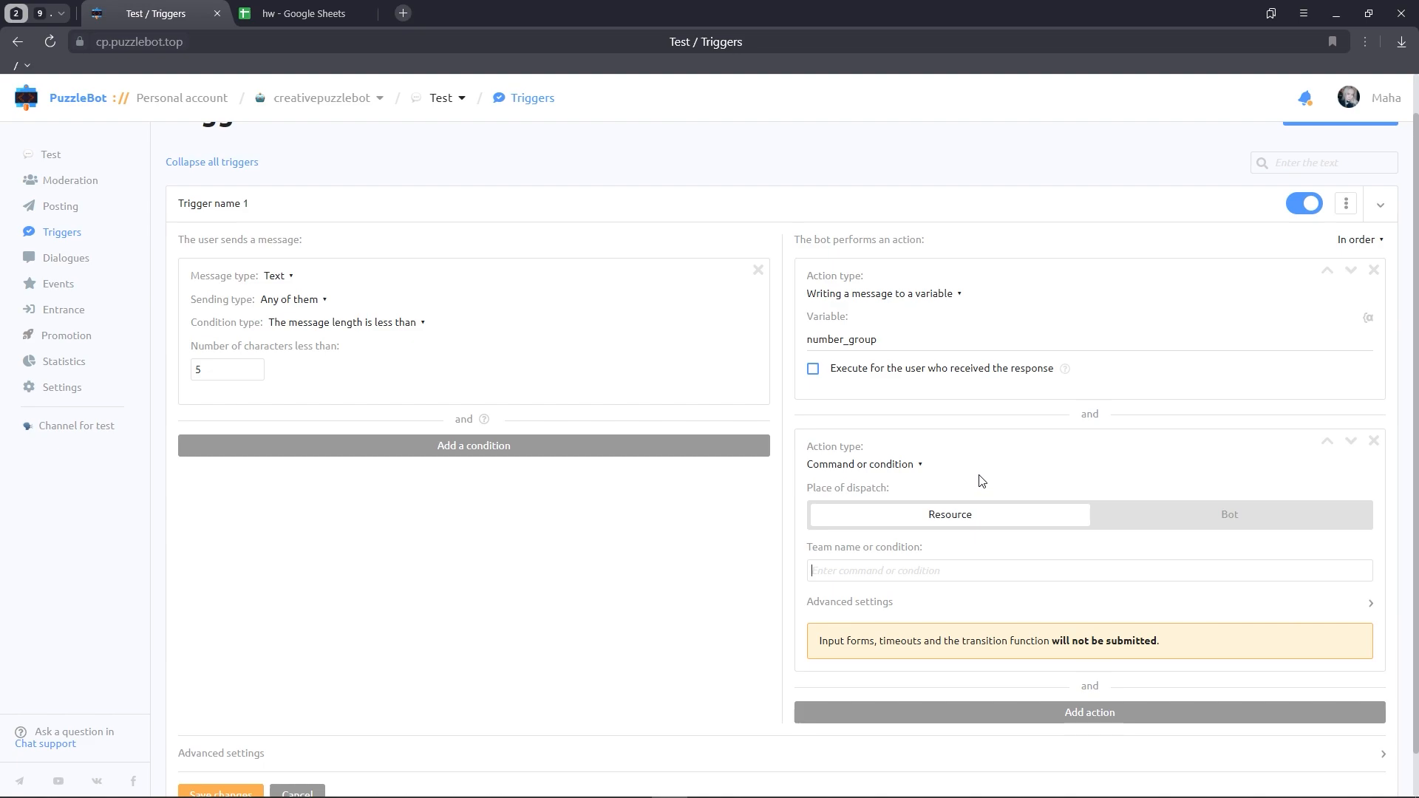
left_click(1158, 515)
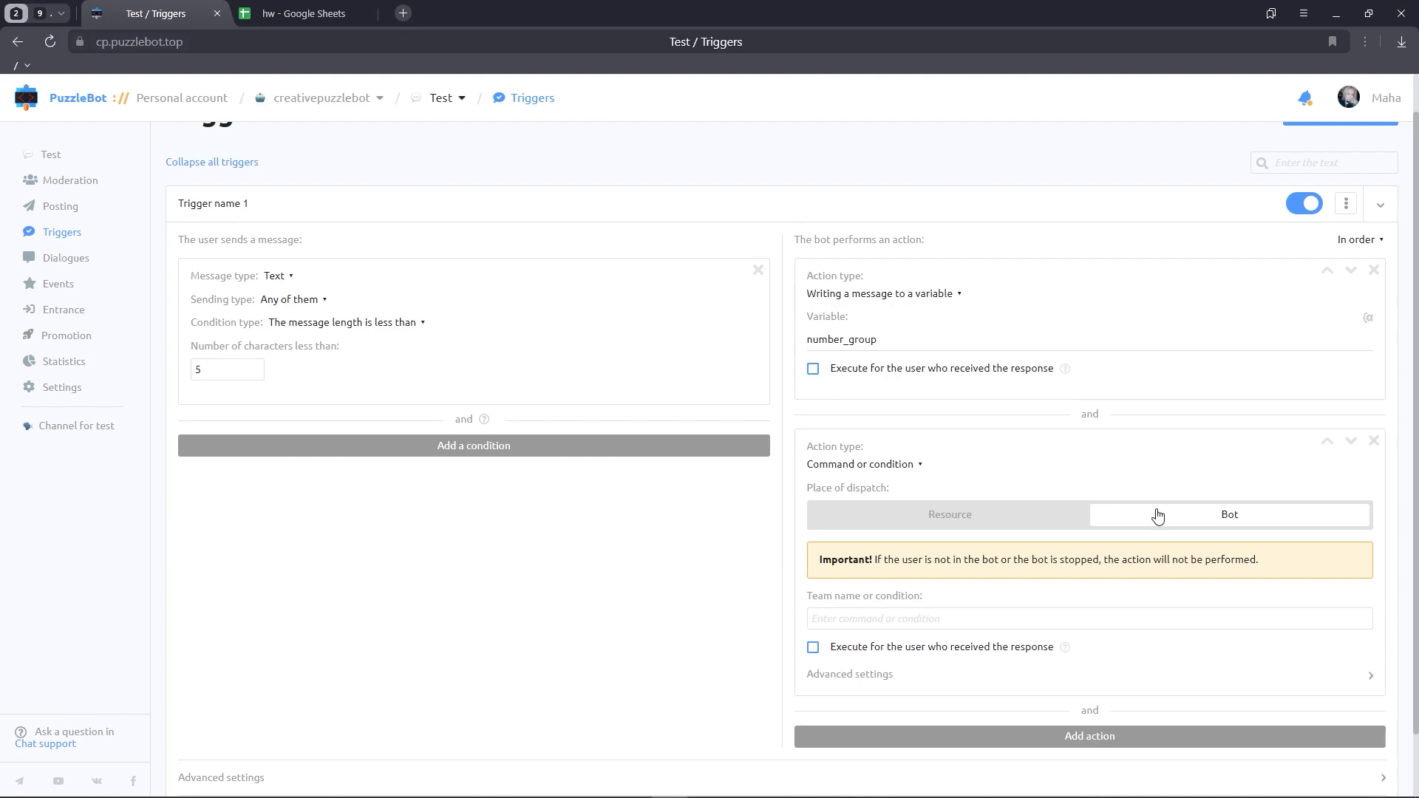
left_click(966, 611)
type("C")
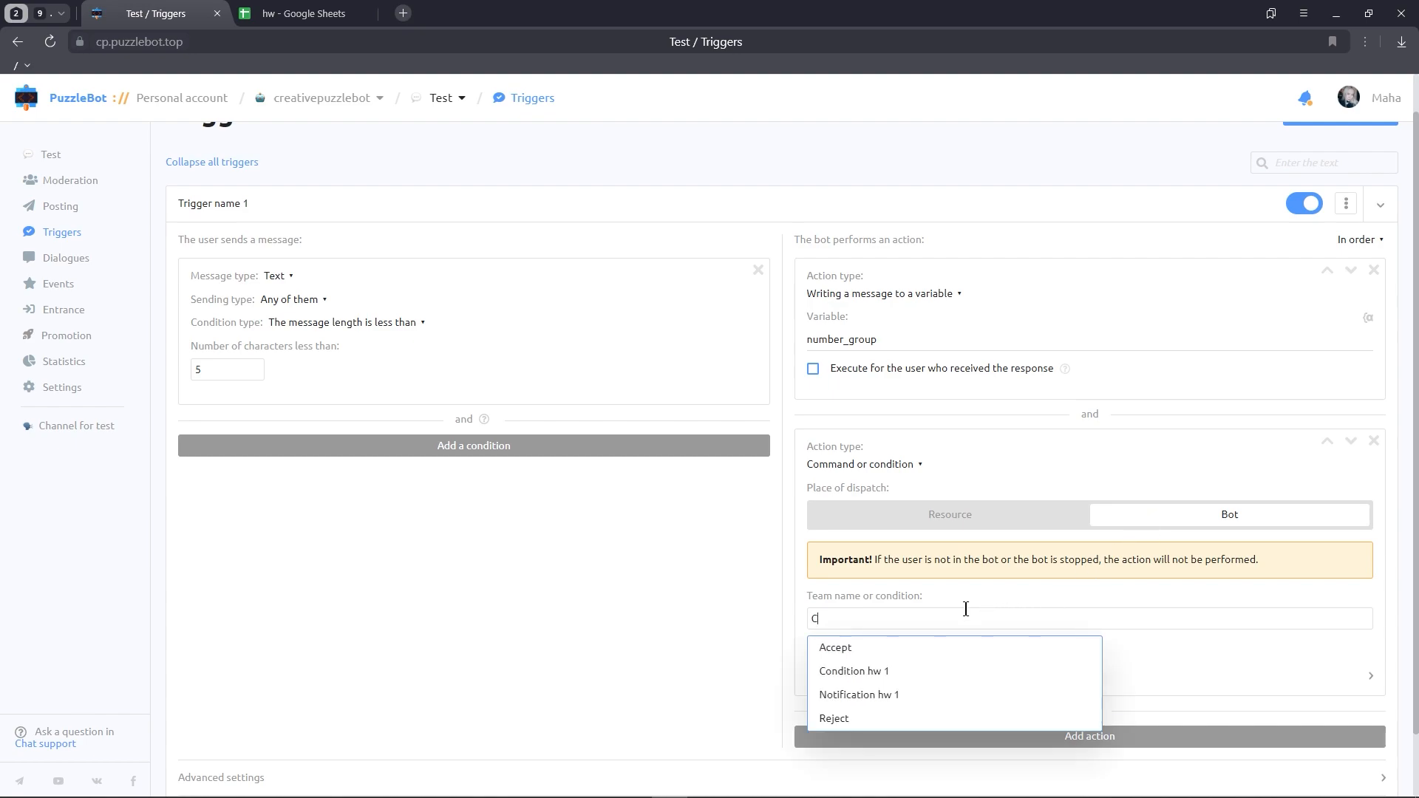
left_click(878, 671)
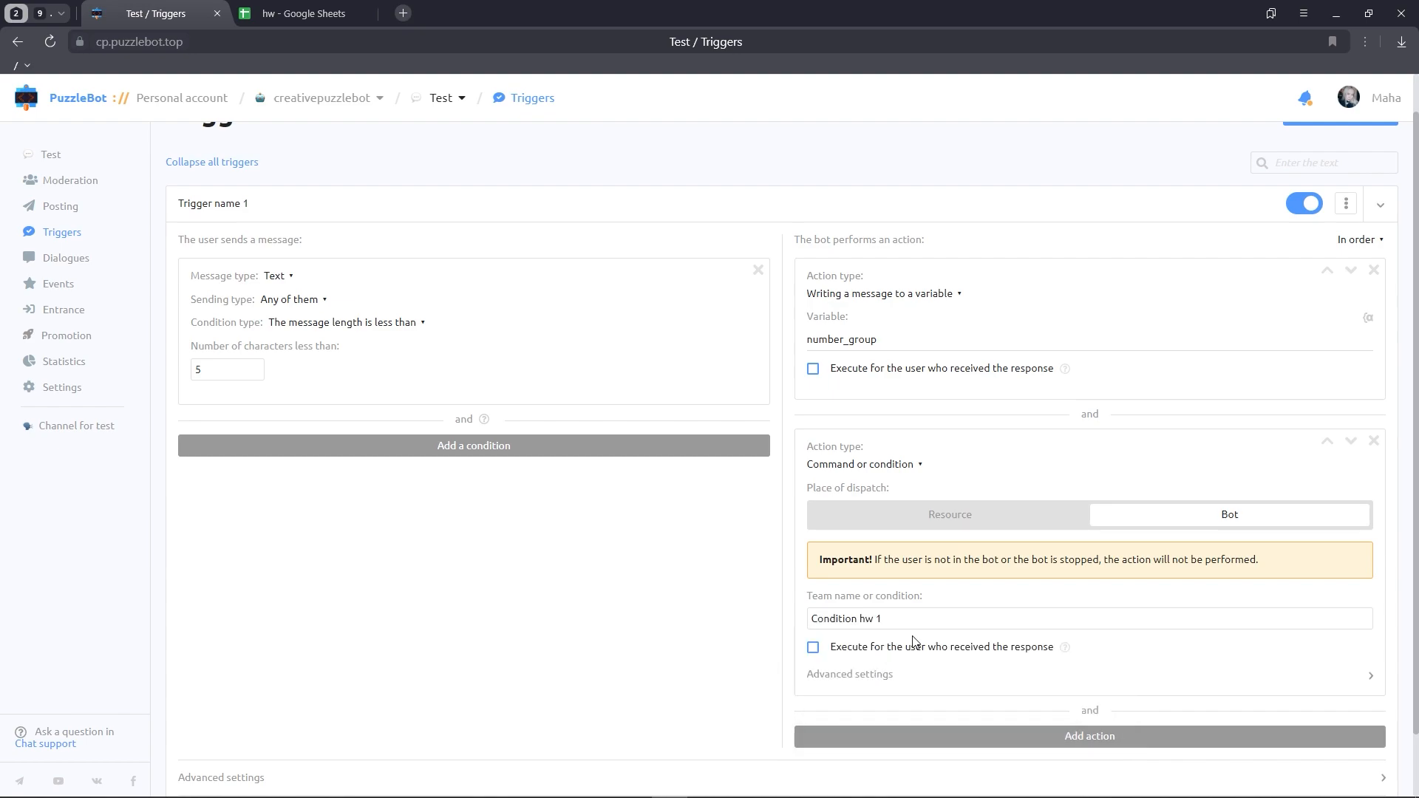
Save the changes to Trigger name 1
scroll(913, 640, "down", 1)
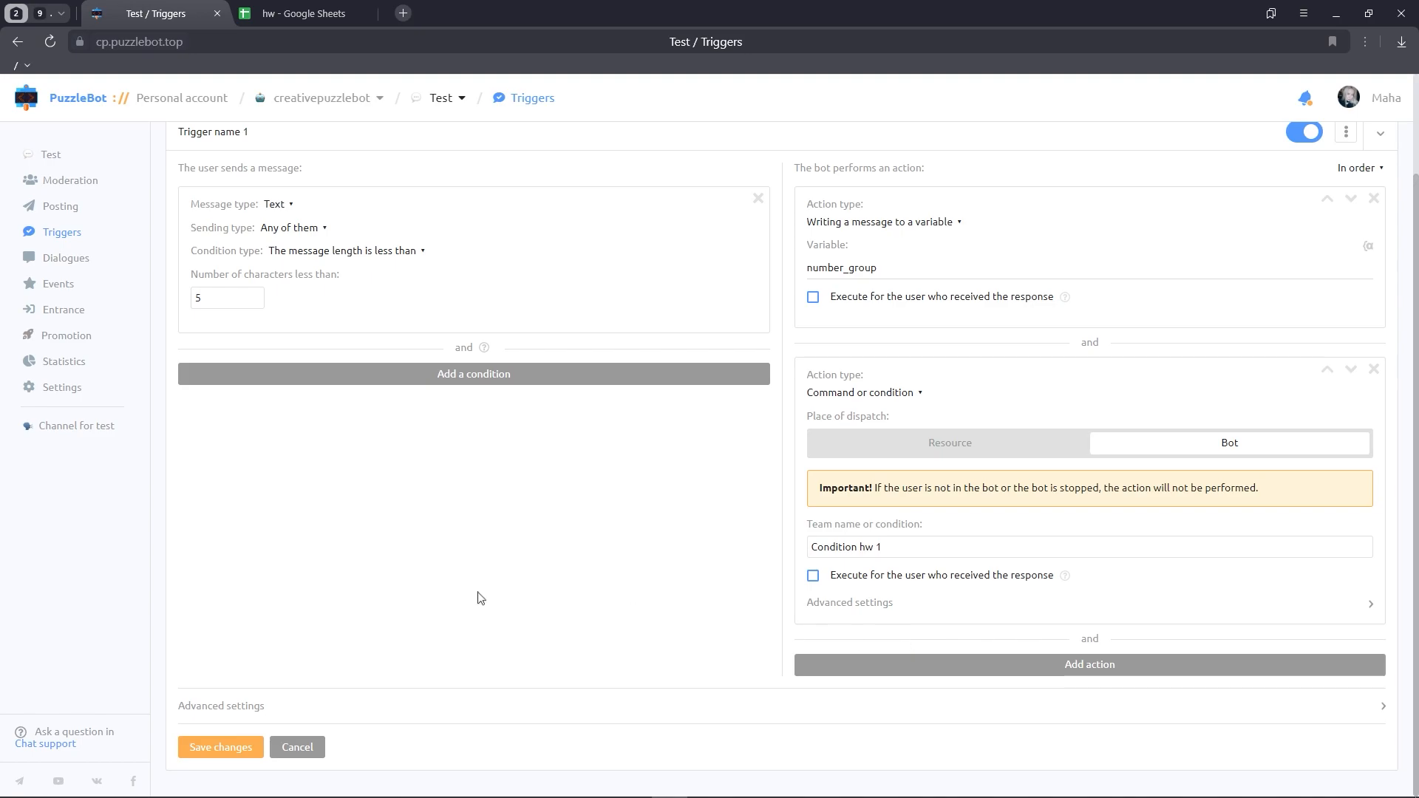
left_click(232, 748)
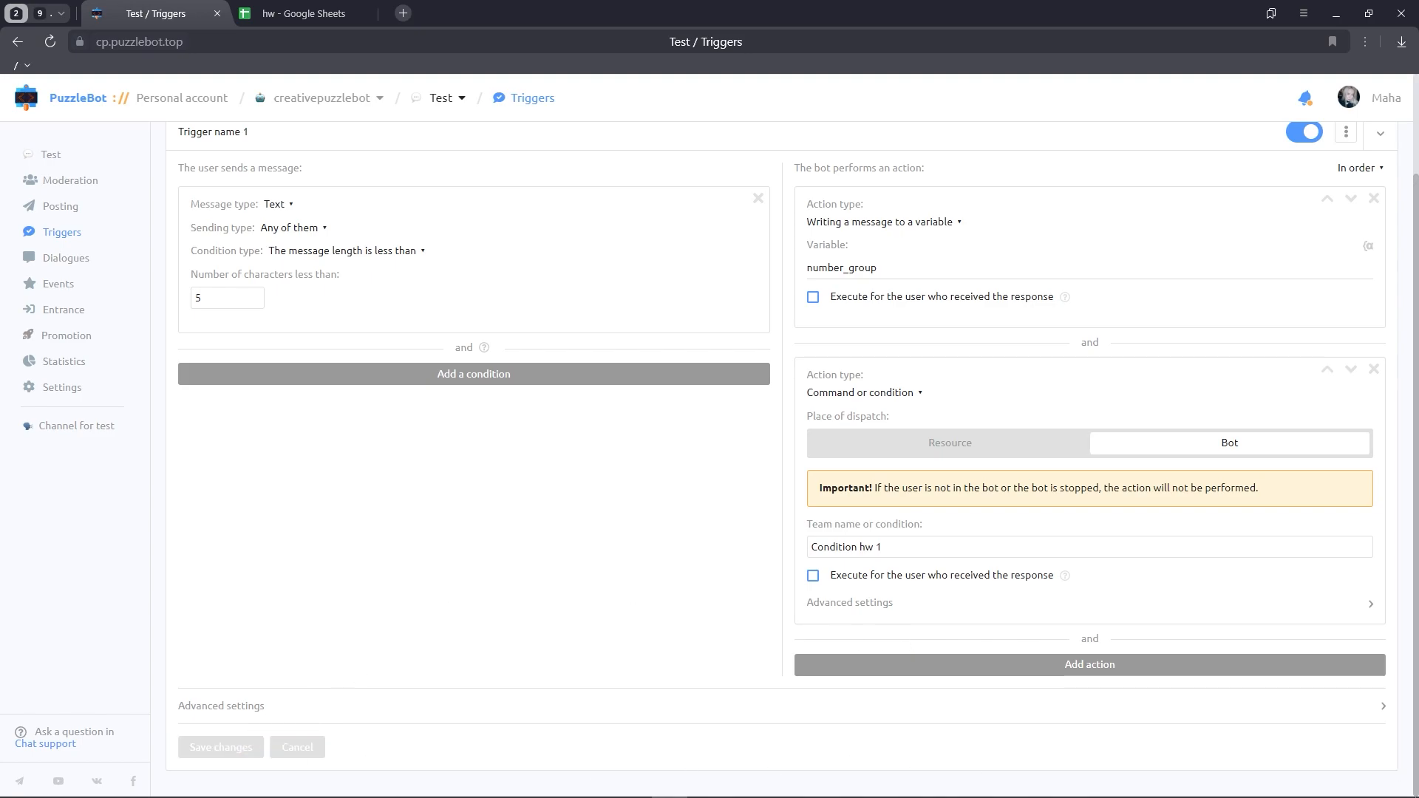
Switch to Telegram, restart the creativepuzzlebot chat with /start and answer its question with "flexible work schedule"
key("alt+Tab")
left_click(370, 134)
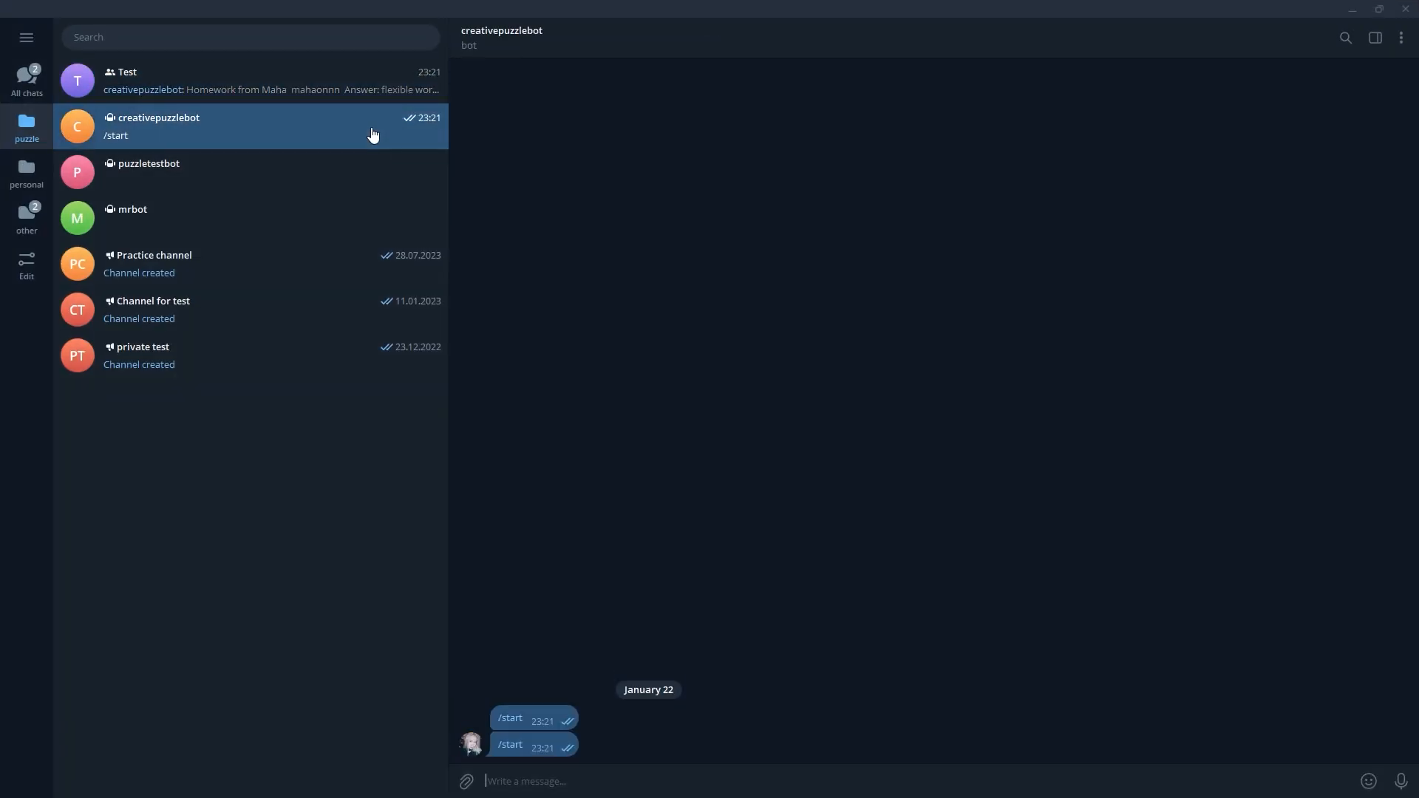
left_click(518, 711)
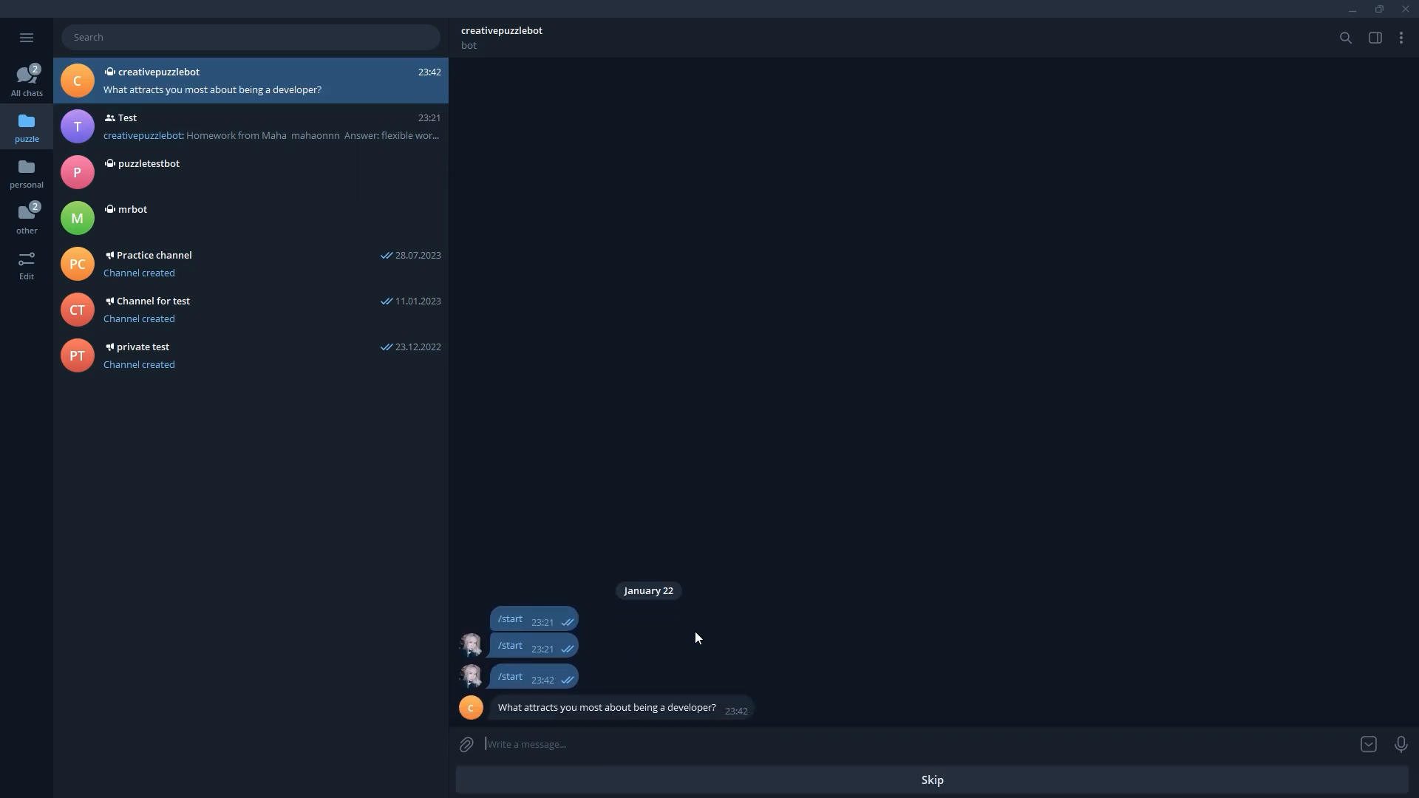
type("flexible work schedule")
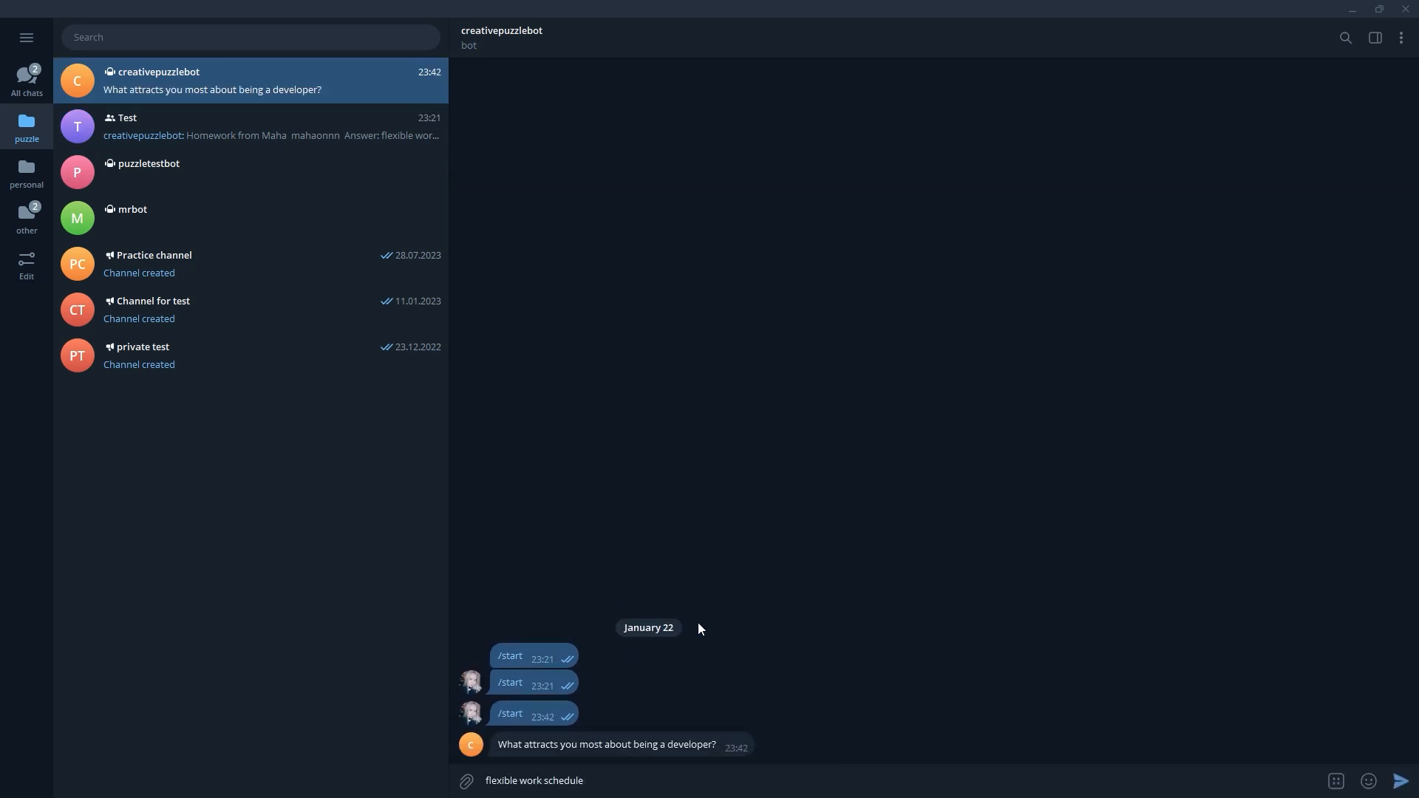
key("Return")
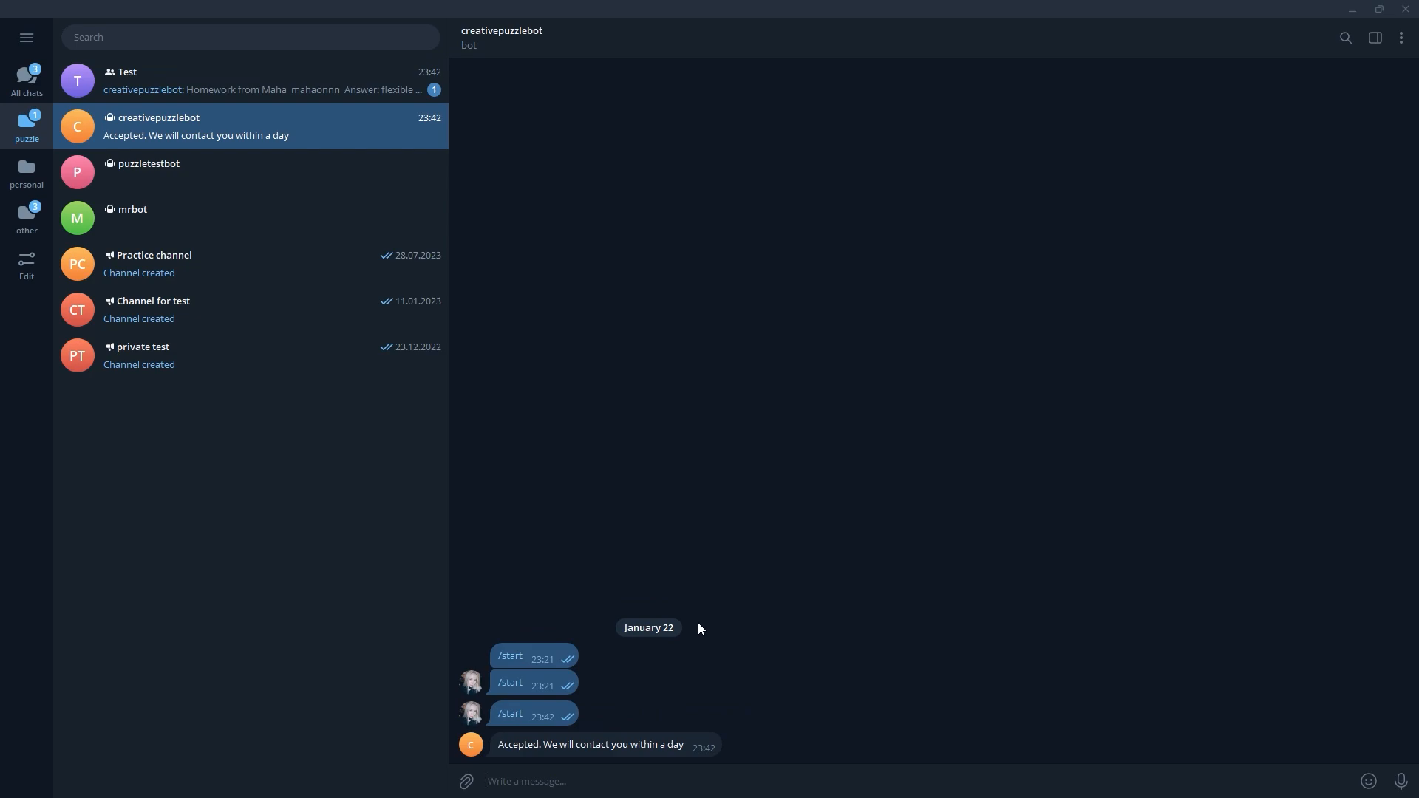
Accept the homework by sending 1 in the Test group, and check the bot's response in the creativepuzzlebot chat
left_click(370, 86)
type("1")
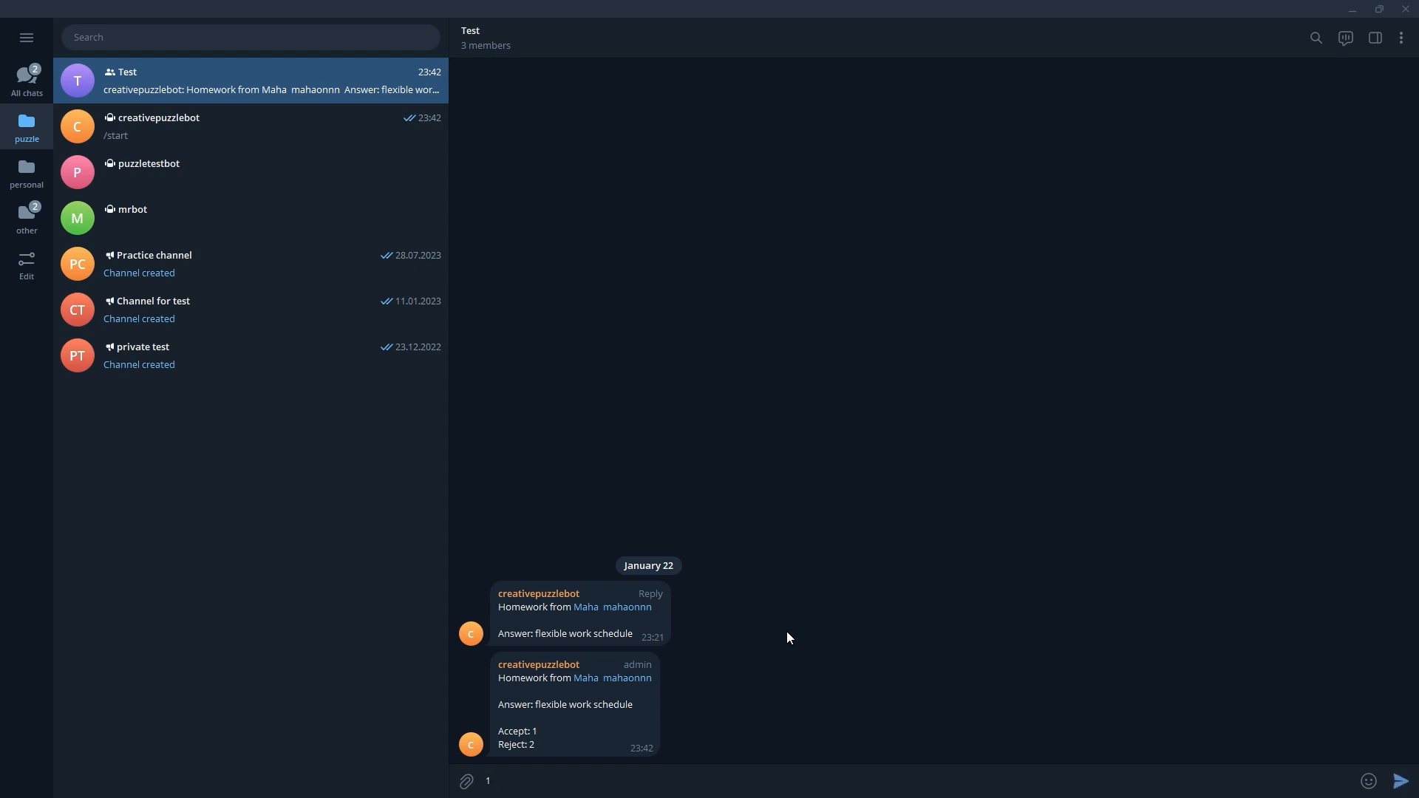
key("Return")
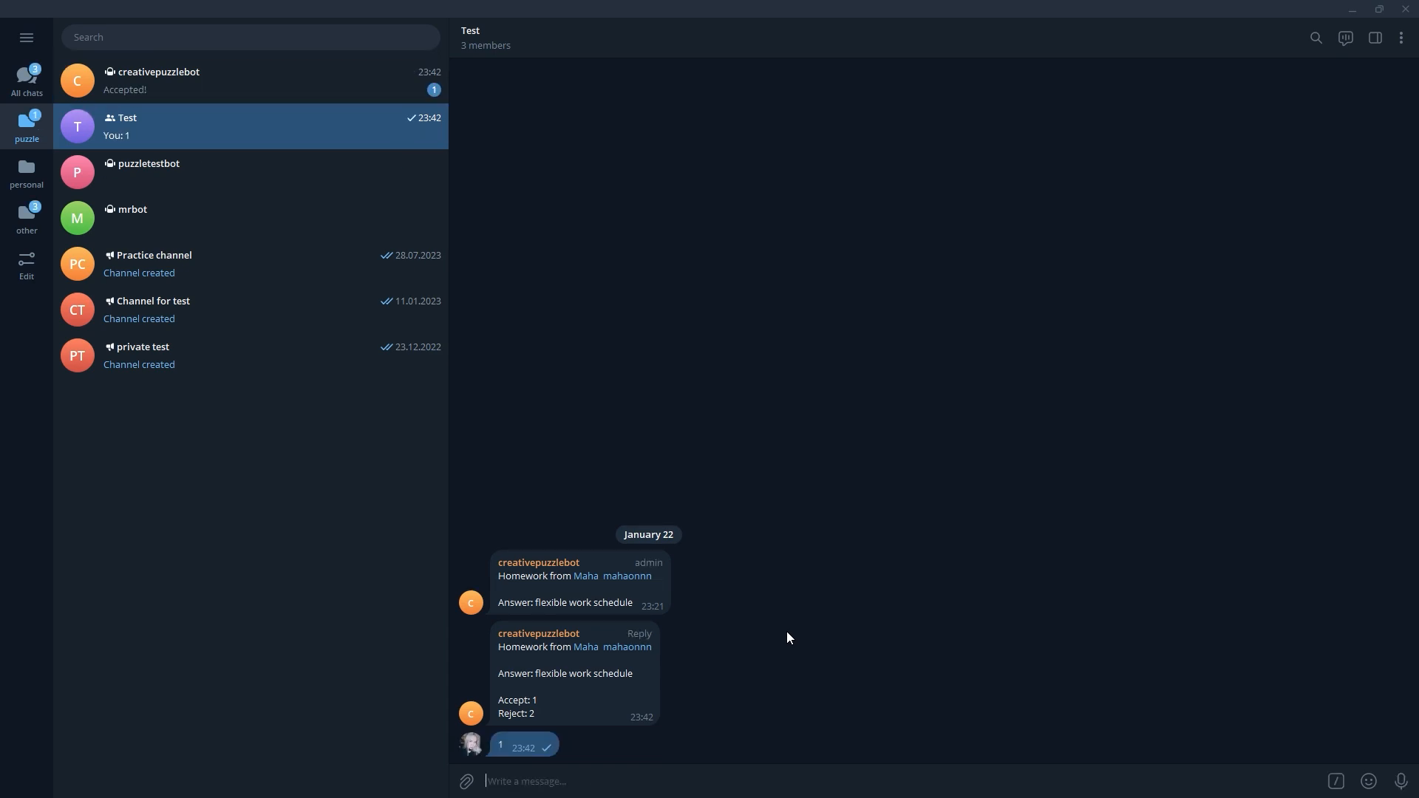
left_click(343, 98)
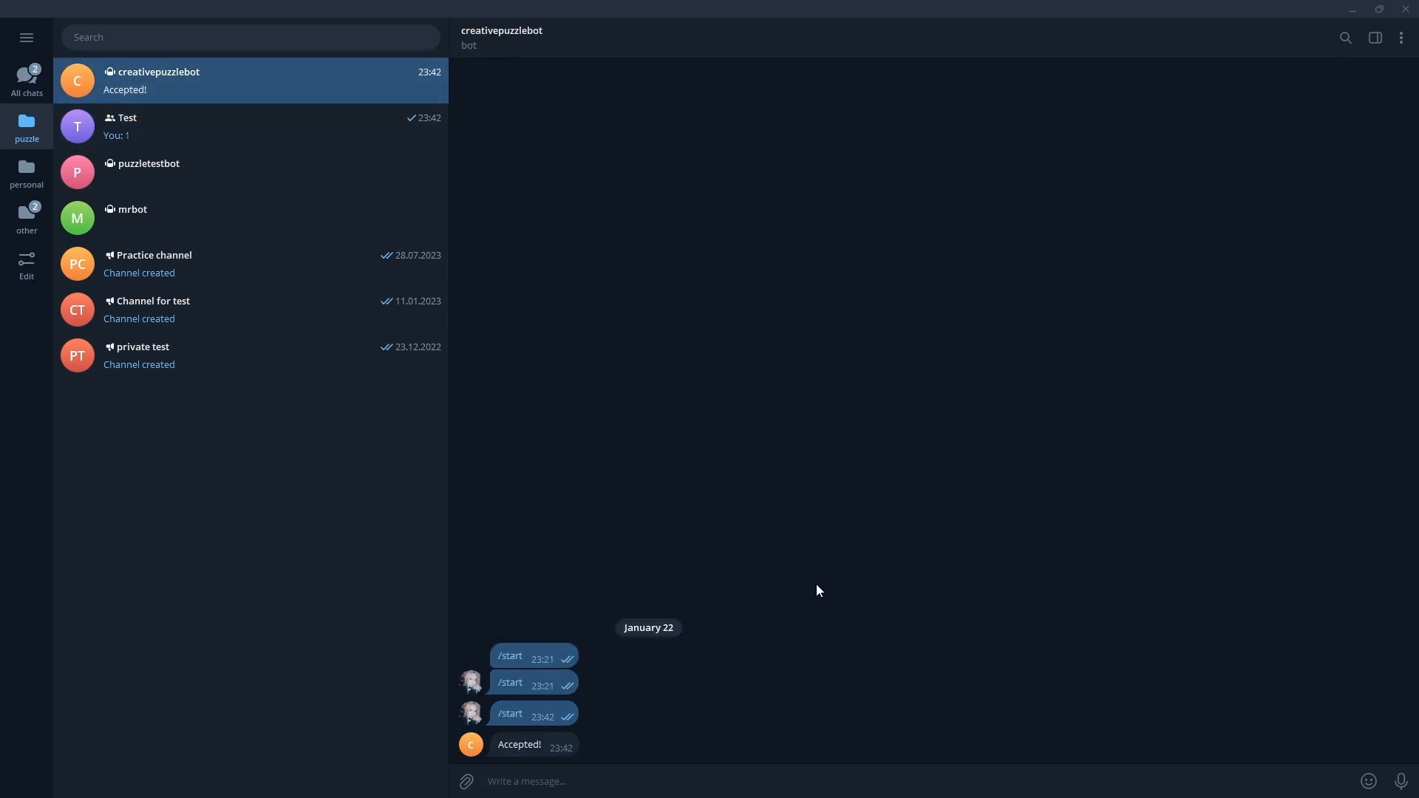